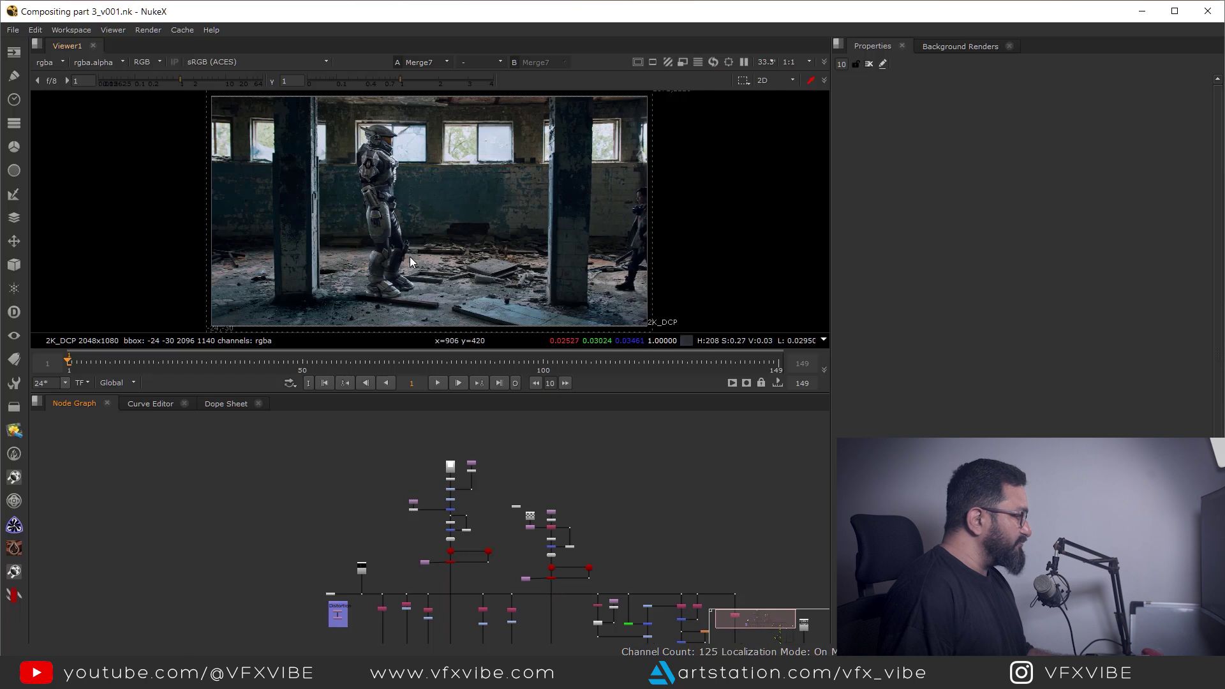
# - Display the outputs along the character's merge chain one after another, up to Grade12
pyautogui.moveTo(438, 249); pyautogui.dragTo(434, 223, button='middle')
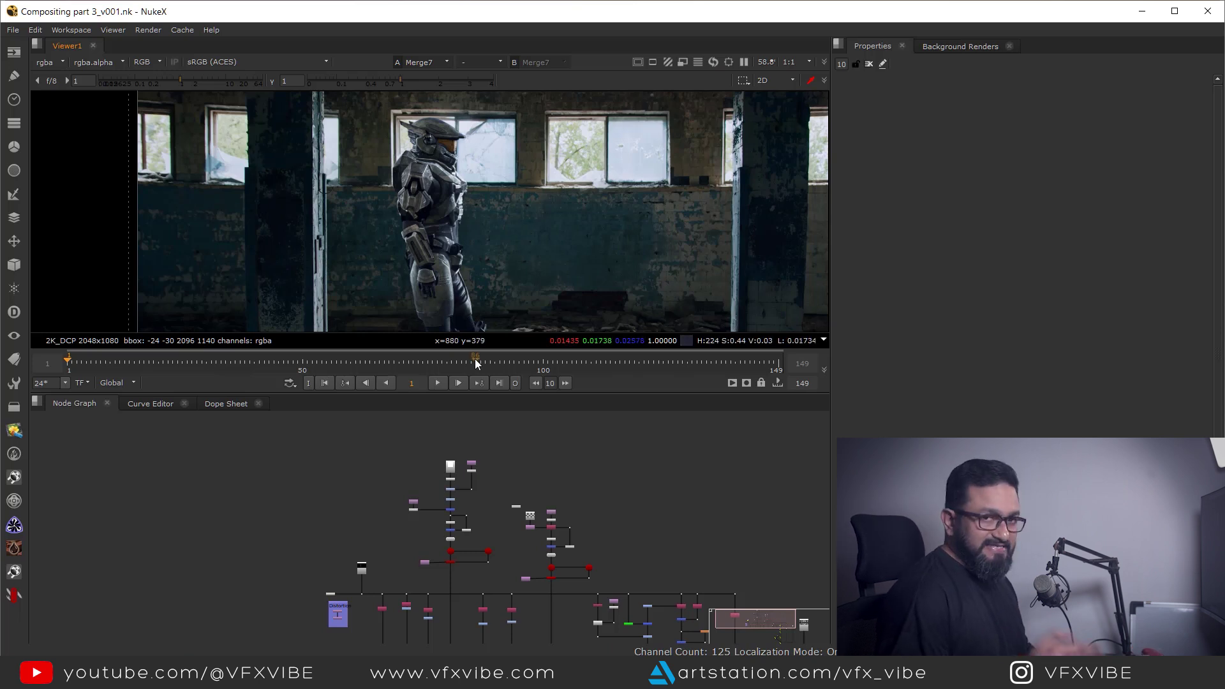
pyautogui.scroll(15, 454, 481)
pyautogui.moveTo(441, 474); pyautogui.dragTo(356, 527)
pyautogui.press('1')
pyautogui.moveTo(492, 472); pyautogui.dragTo(423, 525)
pyautogui.press('1')
pyautogui.moveTo(543, 517); pyautogui.dragTo(518, 555, button='middle')
pyautogui.moveTo(556, 493); pyautogui.dragTo(484, 560)
pyautogui.press('1')
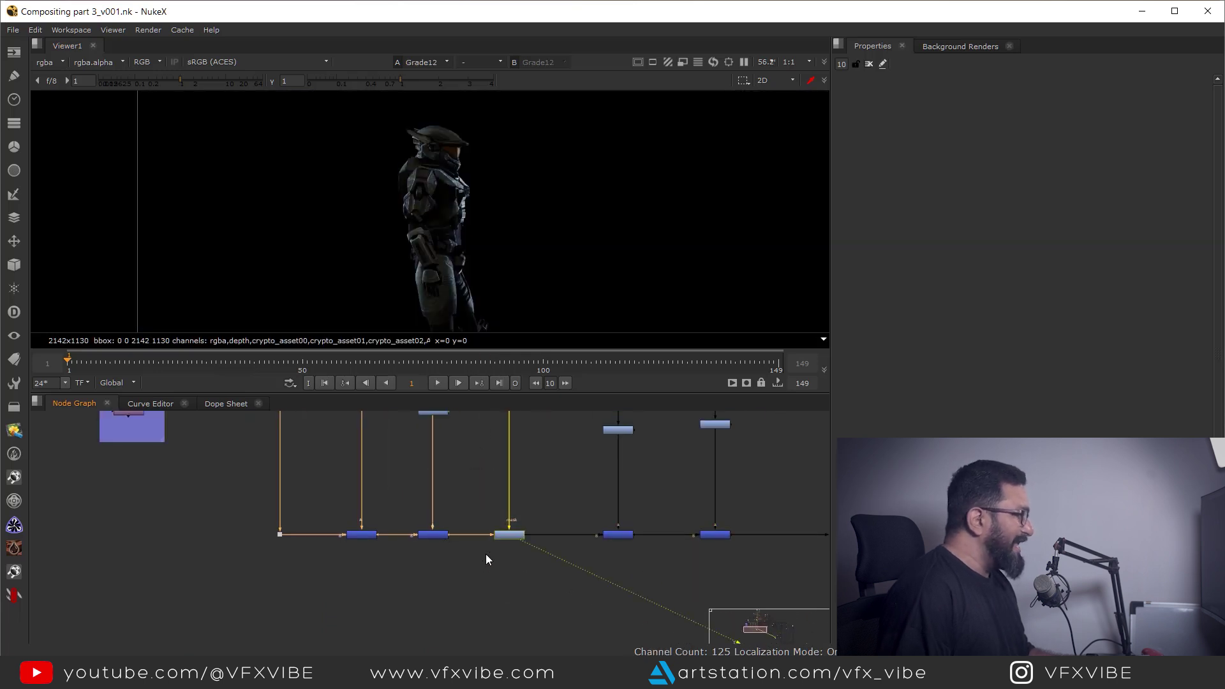
# - Display the ScanlineRender2 output and examine the noise texture projected onto the armoured character
pyautogui.click(531, 434)
pyautogui.moveTo(464, 279); pyautogui.dragTo(490, 217, button='middle')
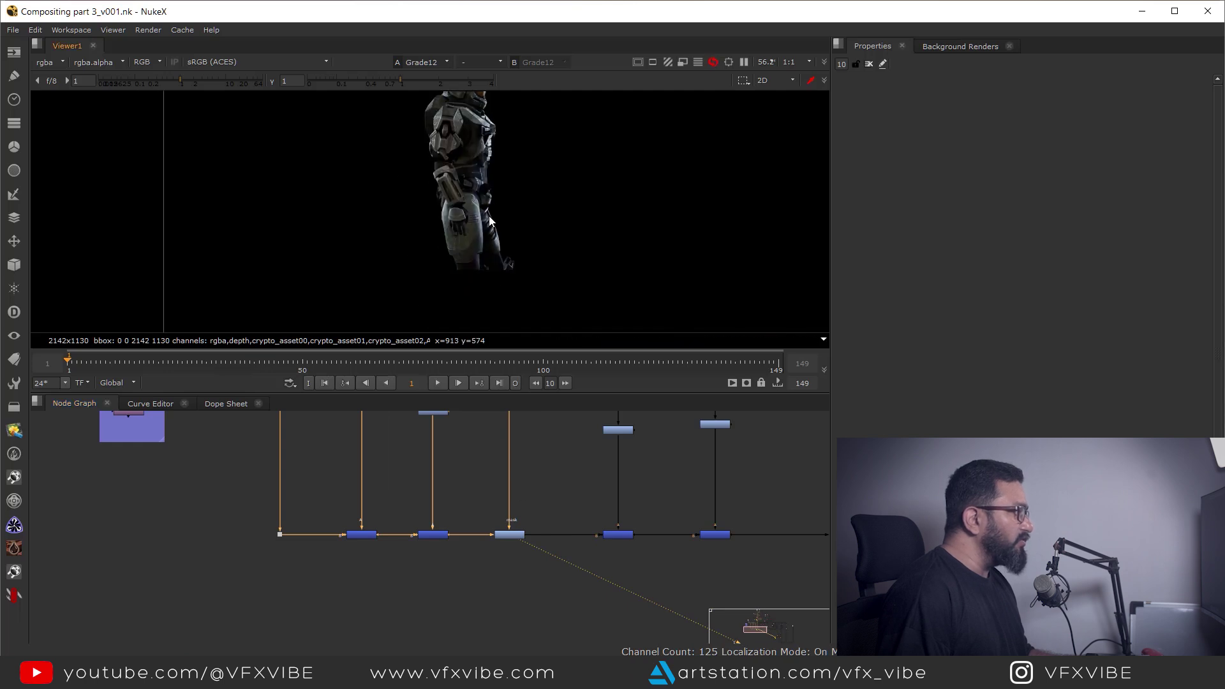
pyautogui.scroll(8, 512, 543)
pyautogui.moveTo(631, 432); pyautogui.dragTo(367, 579)
pyautogui.scroll(-10, 498, 529)
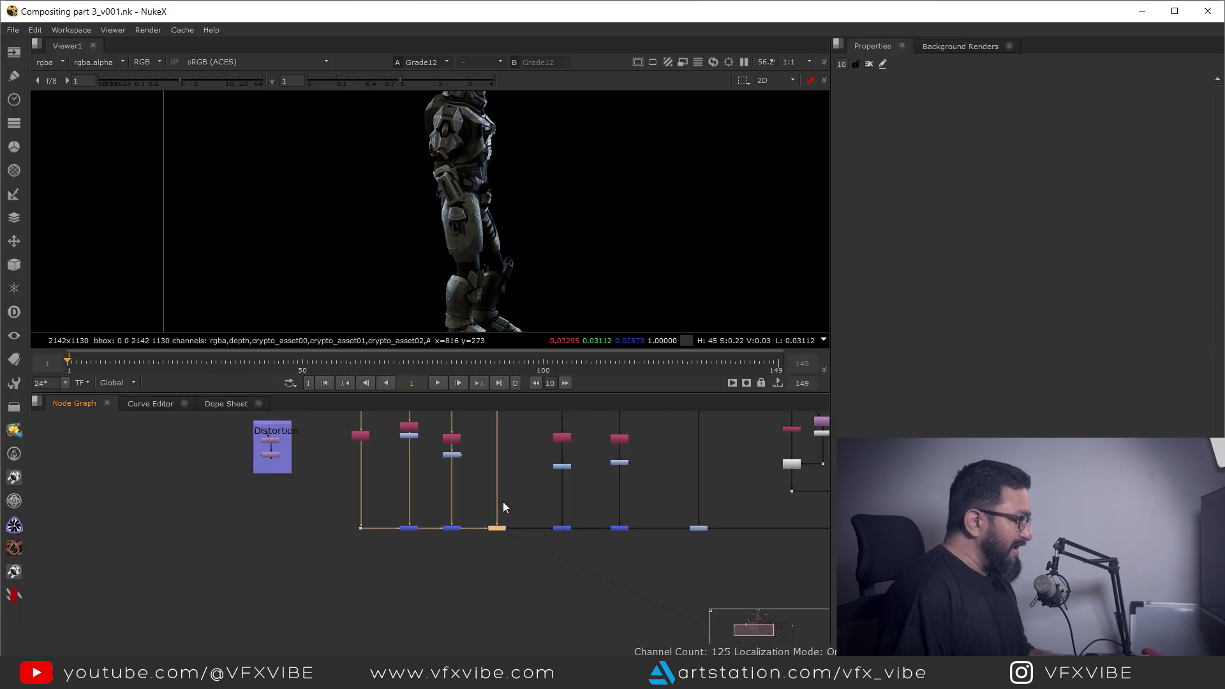
pyautogui.moveTo(505, 453); pyautogui.dragTo(509, 504, button='middle')
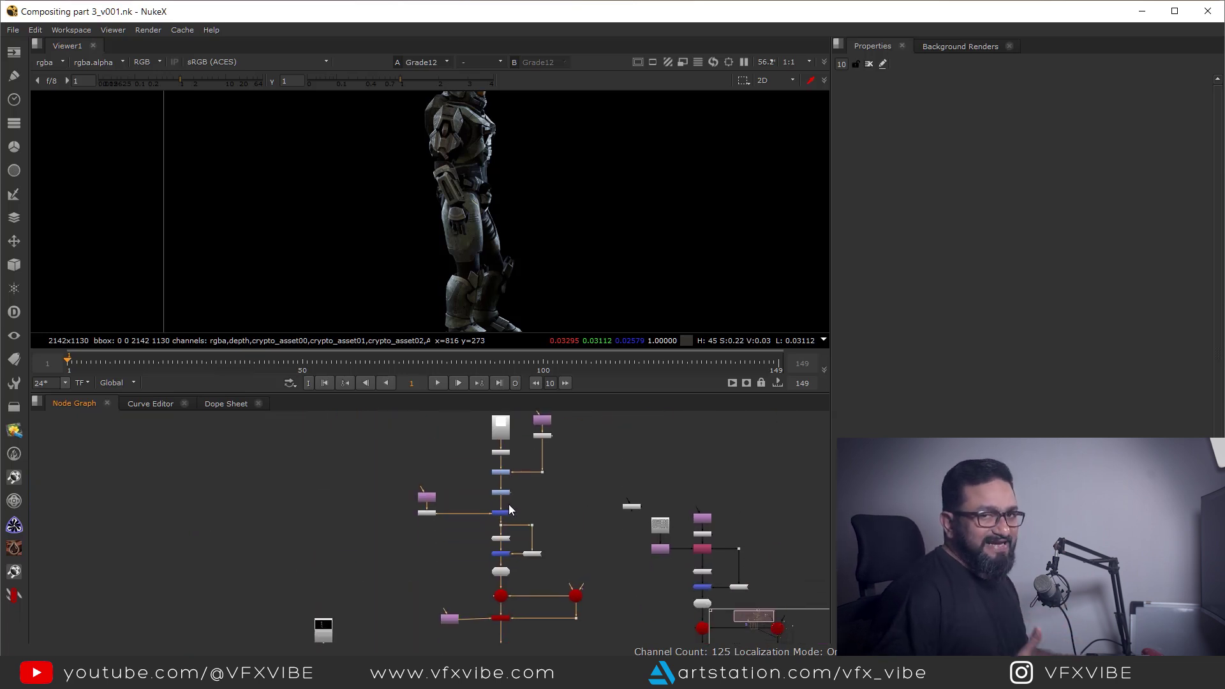
pyautogui.scroll(6, 502, 572)
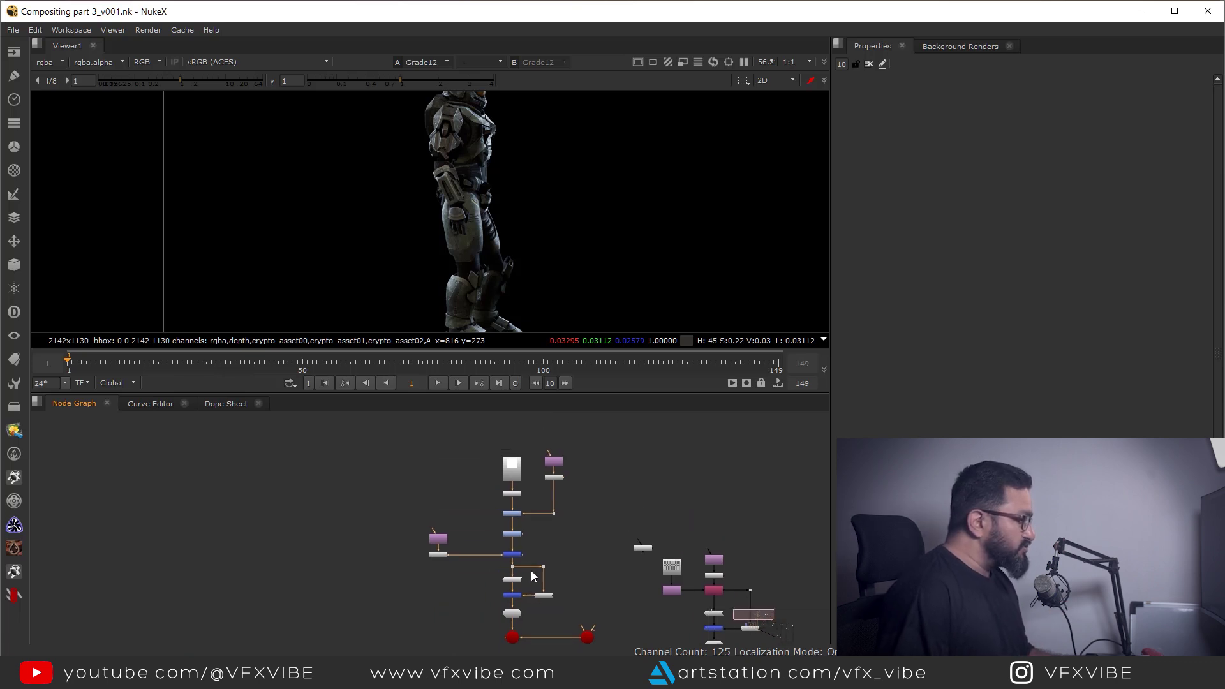
pyautogui.click(502, 572)
pyautogui.press('1')
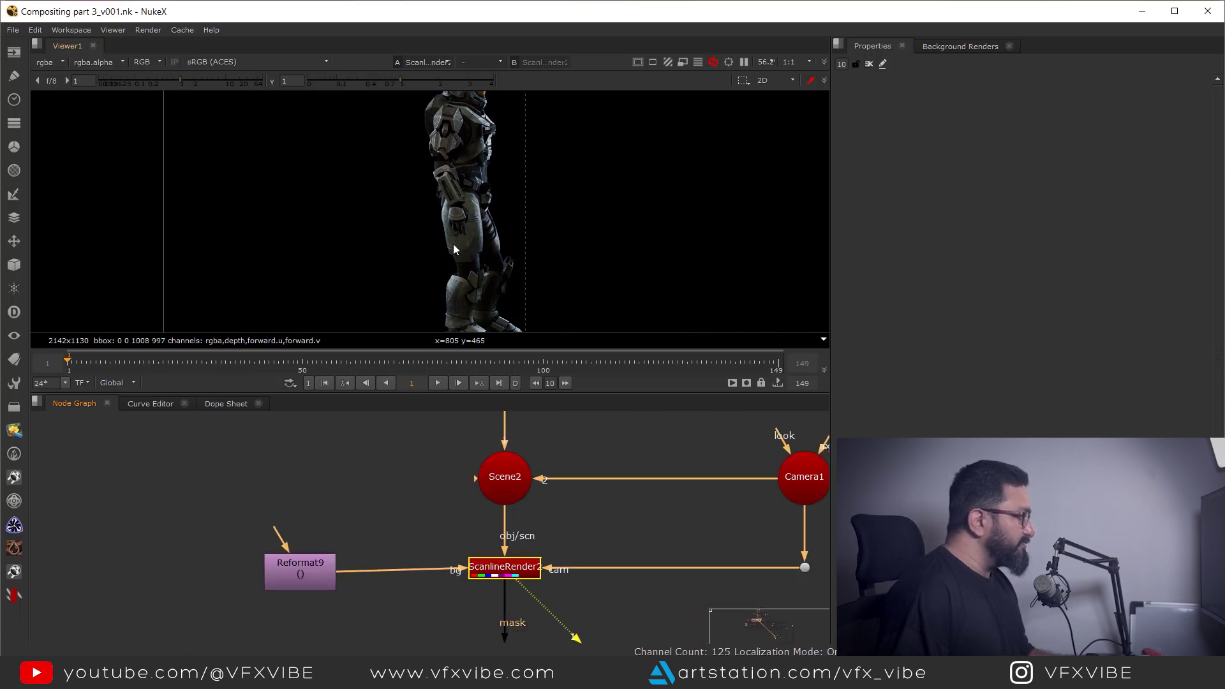
pyautogui.scroll(3, 495, 209)
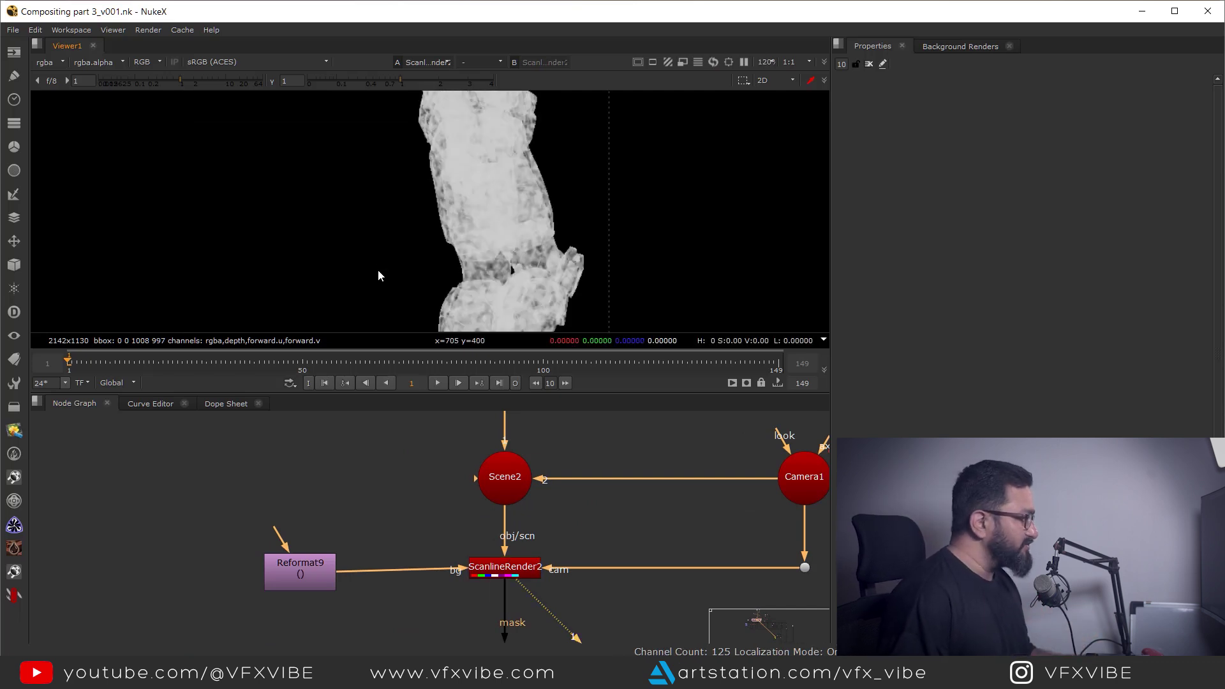
pyautogui.scroll(-5, 485, 215)
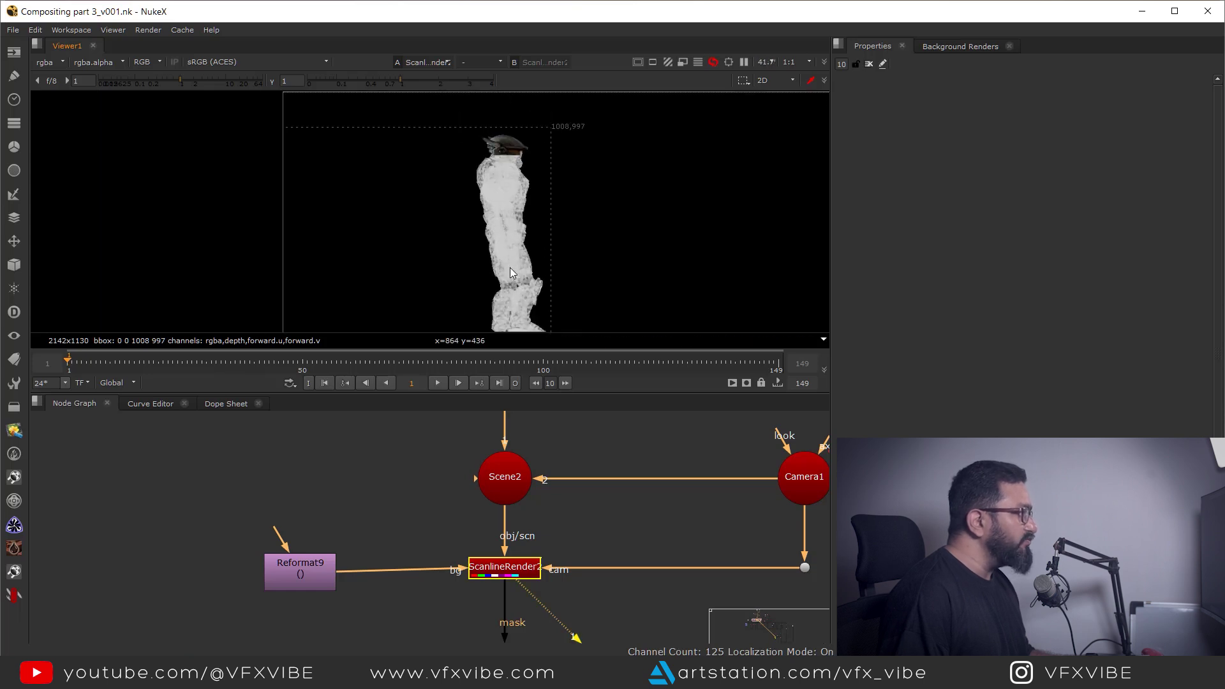
pyautogui.scroll(-6, 524, 509)
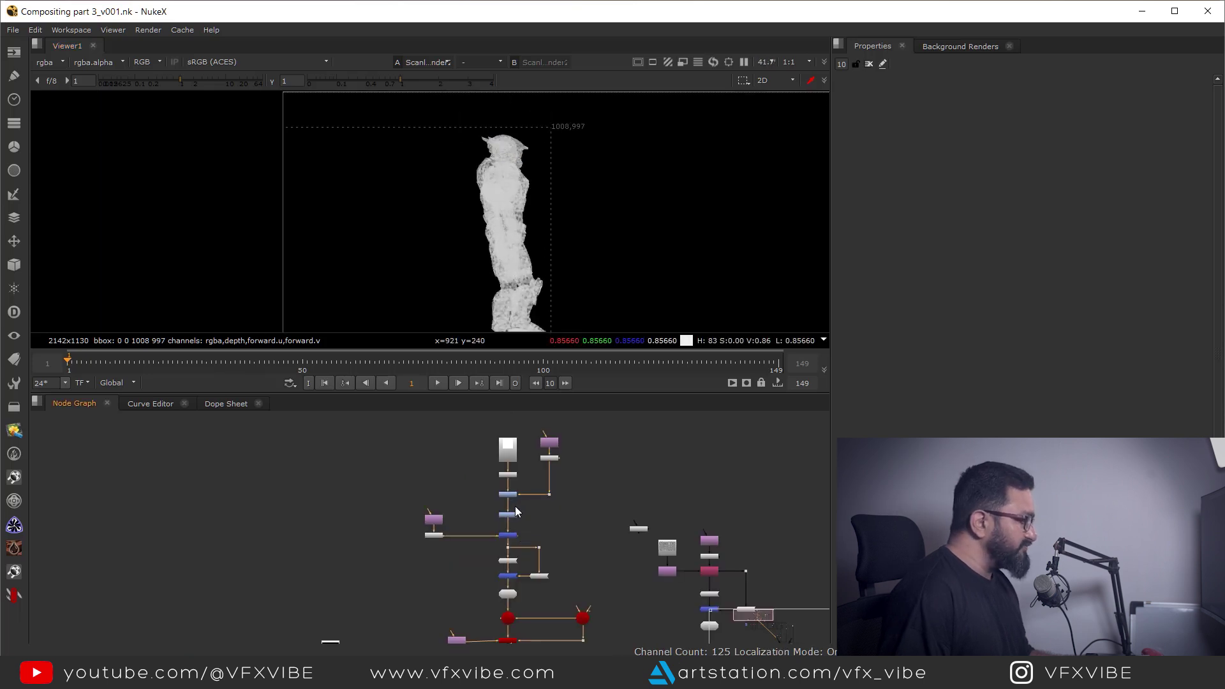
# - Open the Noise5 properties and display its output to examine the noise feeding Merge12
pyautogui.scroll(6, 517, 512)
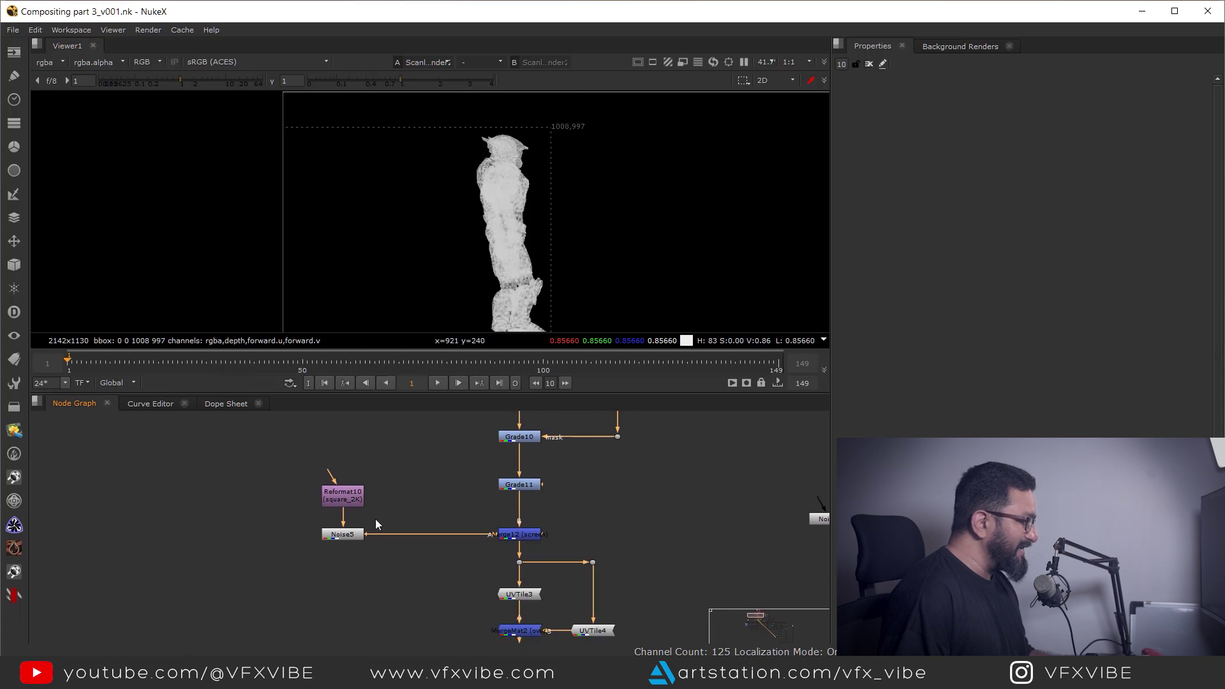
pyautogui.scroll(3, 375, 524)
pyautogui.doubleClick(350, 537)
pyautogui.press('1')
pyautogui.click(423, 412)
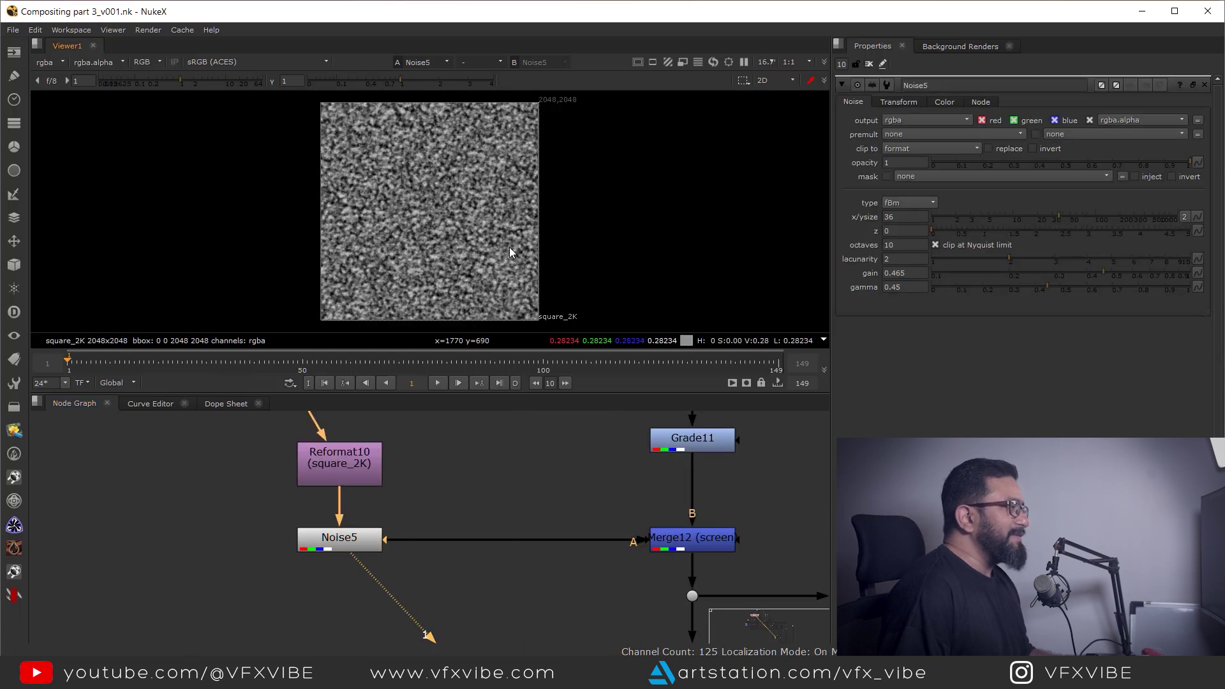
pyautogui.moveTo(440, 538); pyautogui.dragTo(456, 467, button='middle')
pyautogui.scroll(-3, 456, 467)
pyautogui.moveTo(577, 597); pyautogui.dragTo(500, 534, button='middle')
pyautogui.moveTo(551, 422); pyautogui.dragTo(524, 567, button='middle')
pyautogui.scroll(-2, 524, 567)
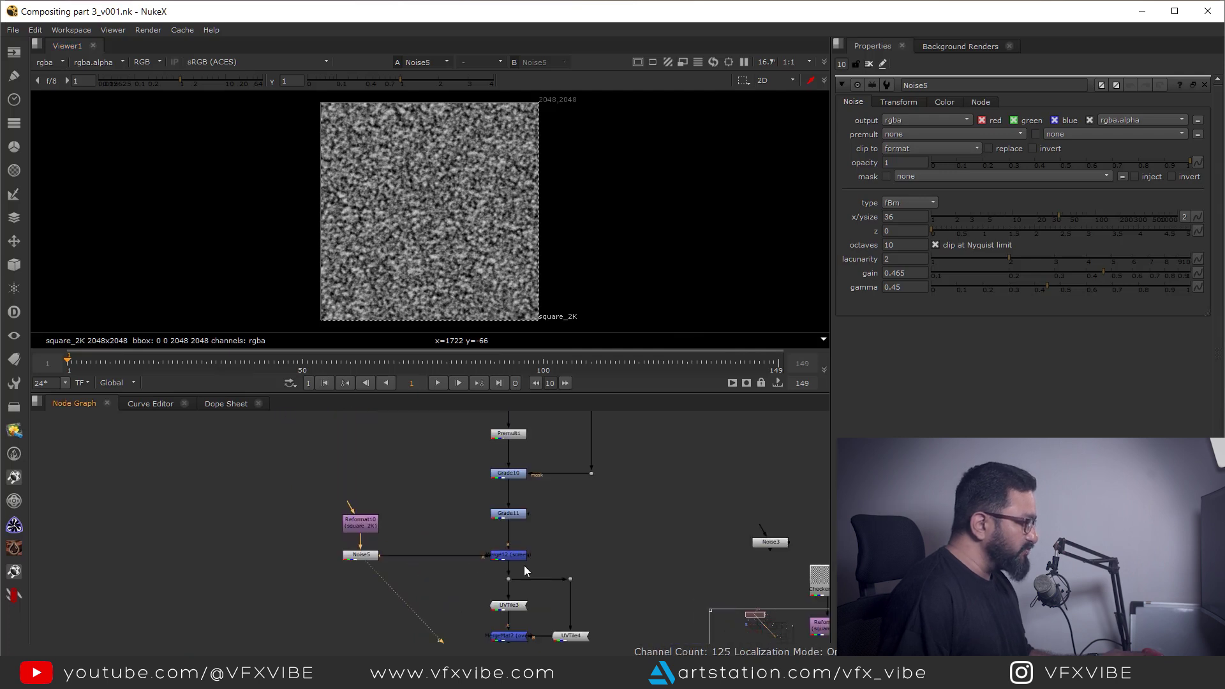
# - Move Merge12 together with its upstream nodes upward to make room above the UVTile3 and UVTile4 branch
pyautogui.keyDown('ctrl'); pyautogui.moveTo(513, 558); pyautogui.dragTo(513, 523); pyautogui.keyUp('ctrl')
pyautogui.moveTo(446, 540); pyautogui.dragTo(495, 534, button='middle')
pyautogui.click(471, 533)
pyautogui.scroll(2, 473, 538)
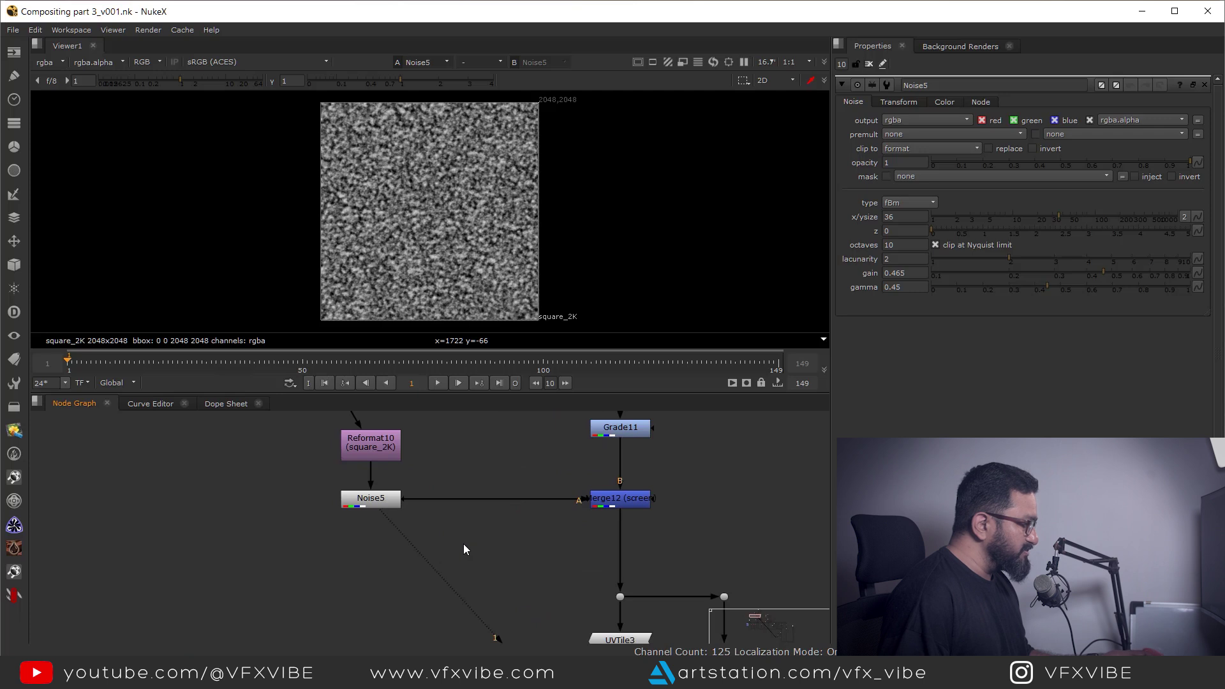
# - Add a second Noise node below Noise5, connect it to Reformat10, and route the connection through an elbow dot
pyautogui.press('b')
pyautogui.hotkey('ctrl', 'z')
pyautogui.press('Tab')
pyautogui.write('noise')
pyautogui.press('Return')
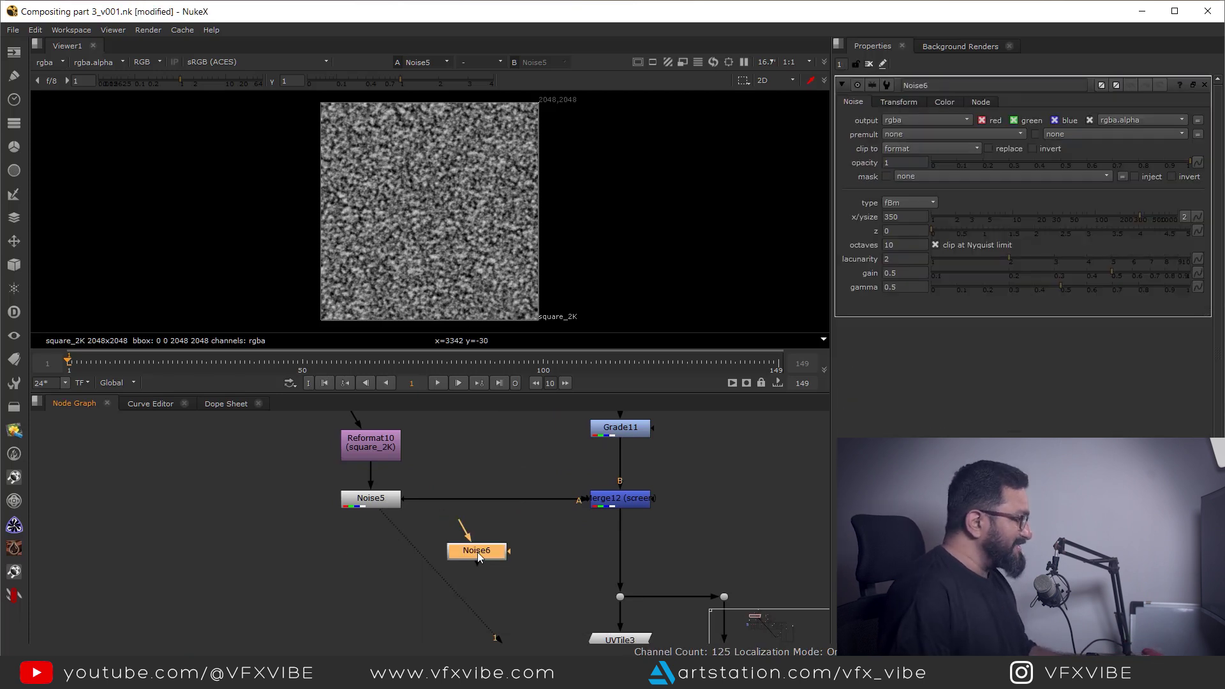
pyautogui.click(383, 450)
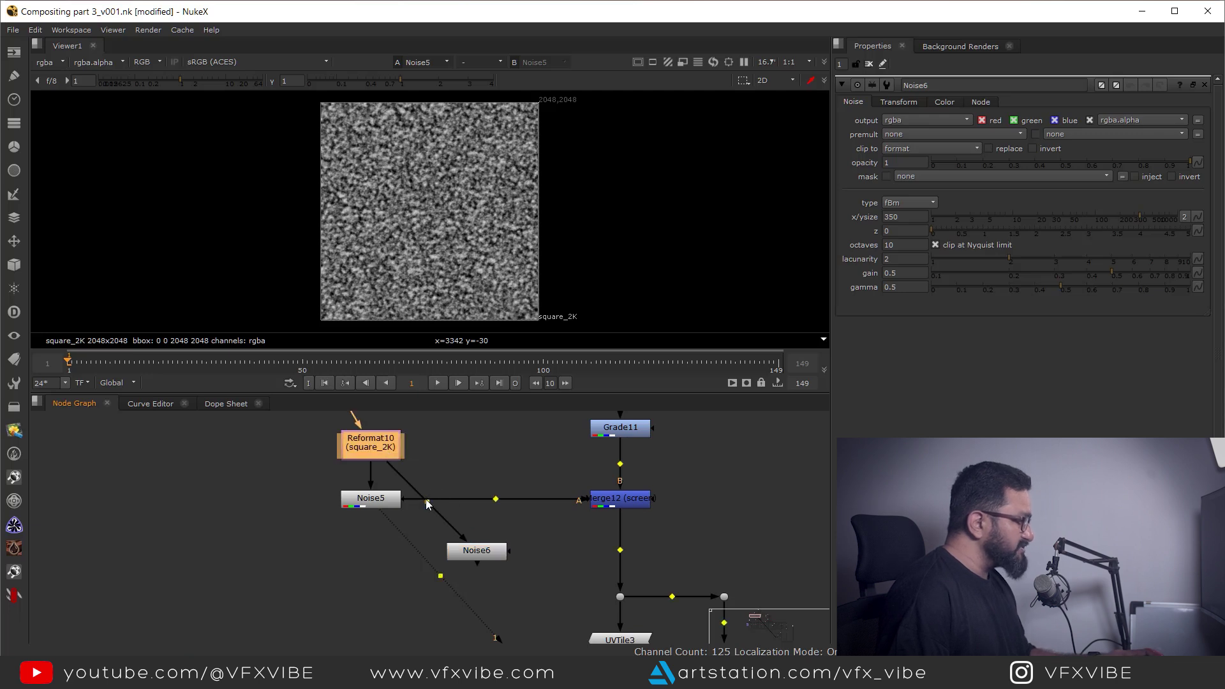
pyautogui.keyDown('ctrl'); pyautogui.moveTo(426, 499); pyautogui.dragTo(449, 475); pyautogui.keyUp('ctrl')
pyautogui.moveTo(610, 294); pyautogui.dragTo(524, 332)
pyautogui.moveTo(508, 544); pyautogui.dragTo(500, 524, button='middle')
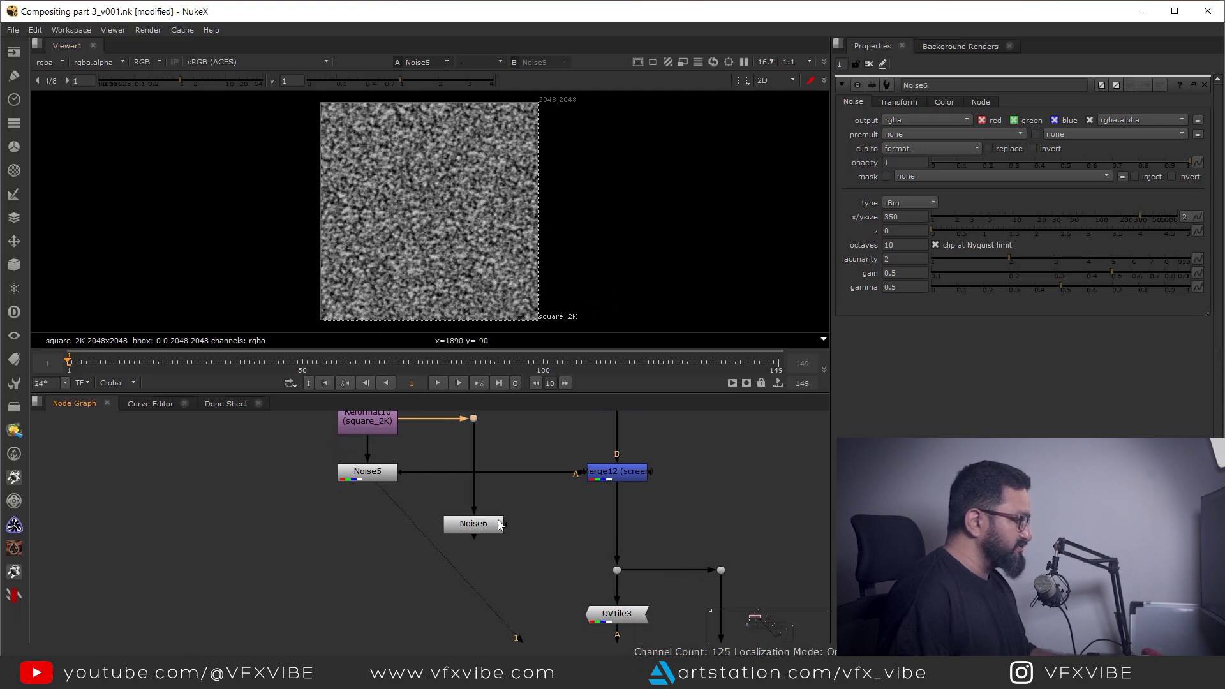
# - Display the output of the new Noise6 node and switch the viewer to its alpha channel
pyautogui.click(482, 530)
pyautogui.press('1')
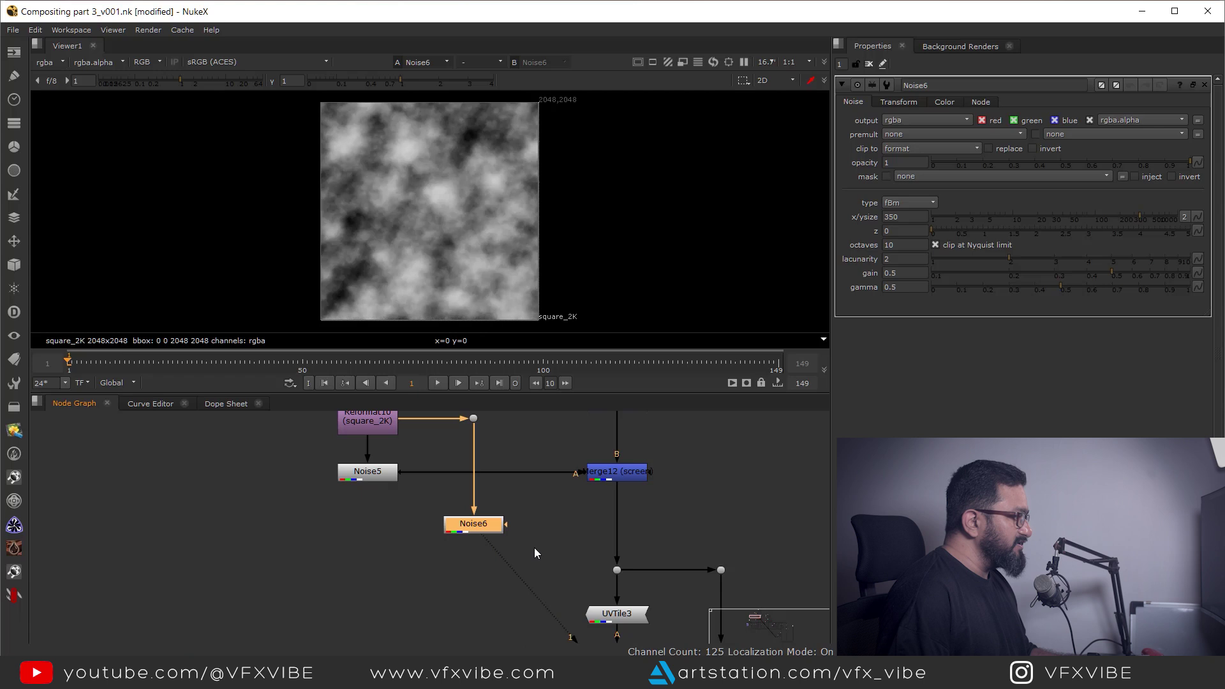
pyautogui.moveTo(598, 547); pyautogui.dragTo(584, 528, button='middle')
pyautogui.moveTo(446, 274); pyautogui.dragTo(455, 278, button='middle')
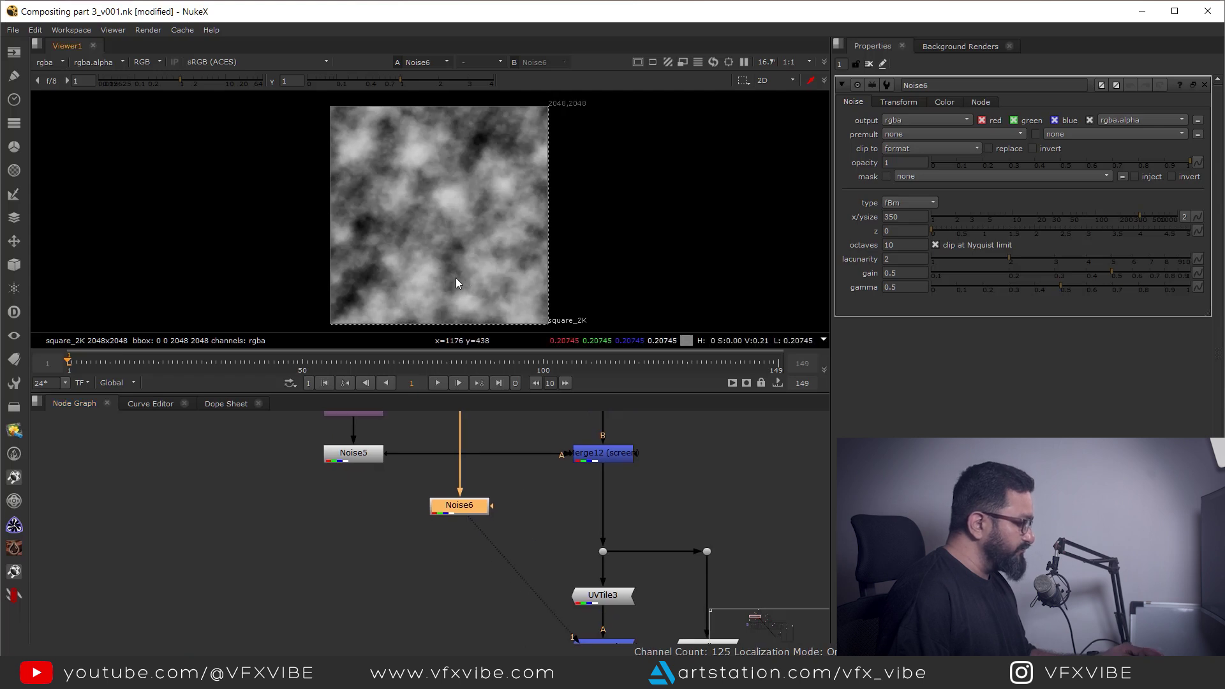
pyautogui.press('a')
# - Add a Grade node after Noise6, limit its channels to alpha, and set its gain to 2.75
pyautogui.moveTo(472, 534); pyautogui.dragTo(462, 527, button='middle')
pyautogui.press('g')
pyautogui.moveTo(455, 527); pyautogui.dragTo(447, 541)
pyautogui.press('1')
pyautogui.click(928, 120)
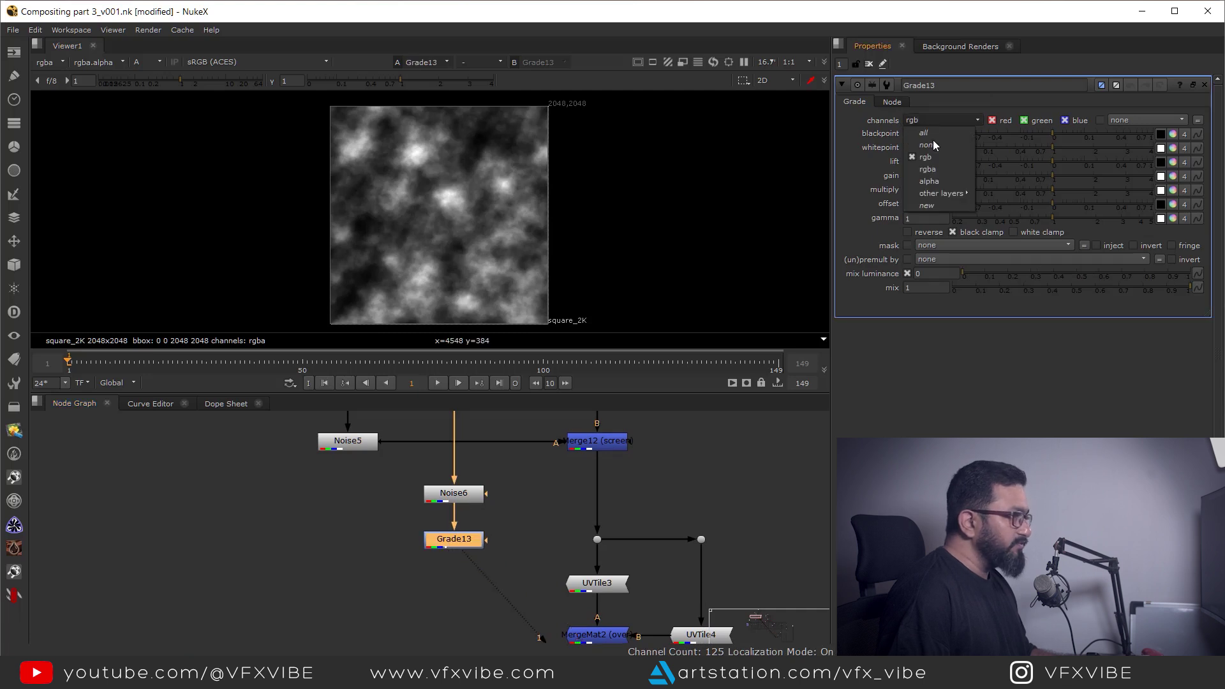
pyautogui.click(931, 183)
pyautogui.moveTo(1055, 176); pyautogui.dragTo(1120, 191)
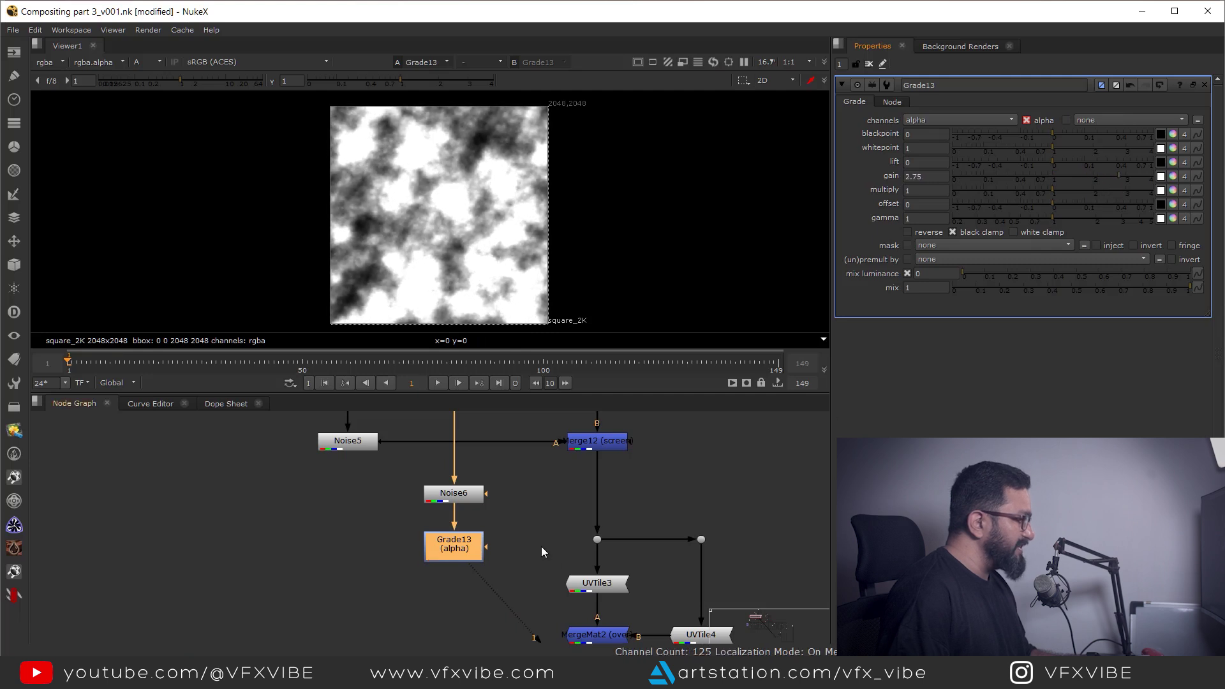
# - Insert a Grade node below Merge12, connect its mask input to Grade13, and align the two nodes
pyautogui.scroll(-3, 543, 536)
pyautogui.scroll(3, 665, 541)
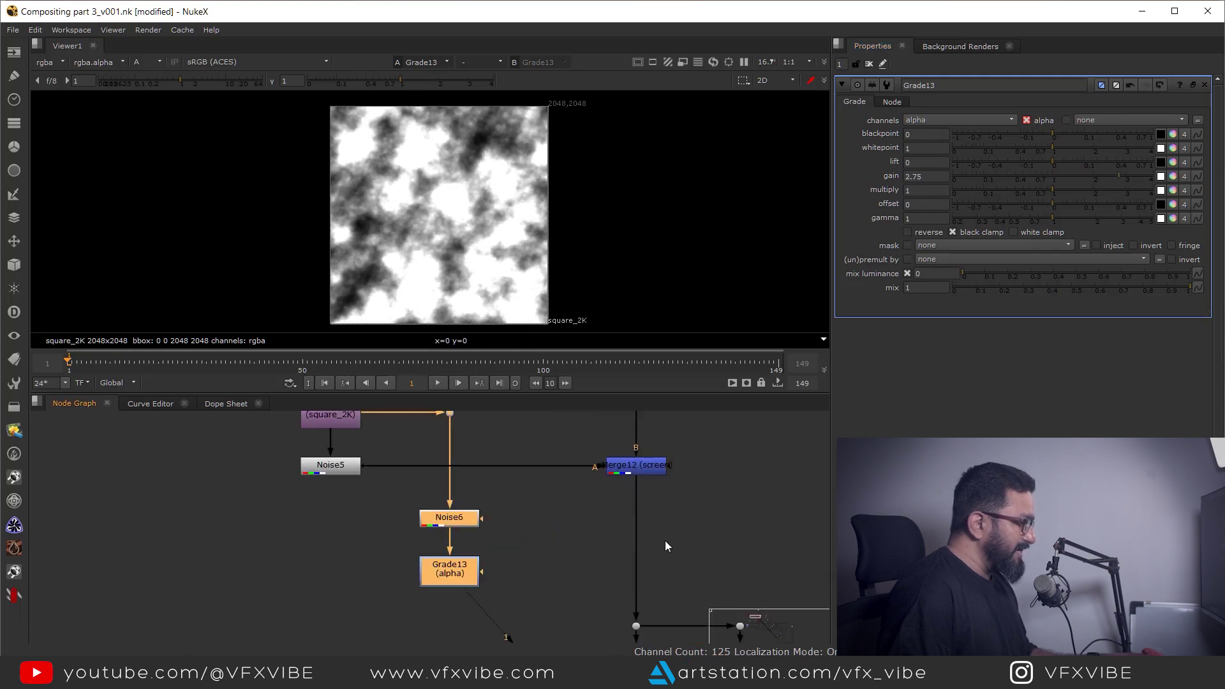
pyautogui.click(671, 534)
pyautogui.press('g')
pyautogui.click(642, 556)
pyautogui.moveTo(668, 558); pyautogui.dragTo(444, 584)
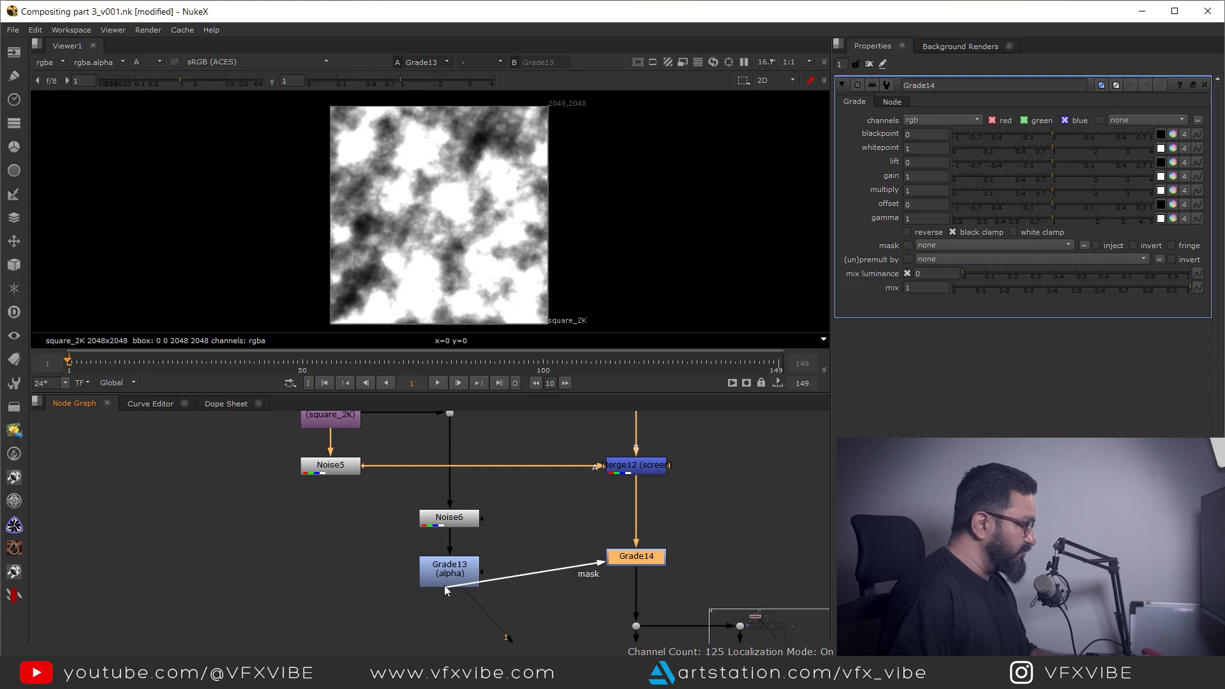
pyautogui.moveTo(619, 558); pyautogui.dragTo(626, 573)
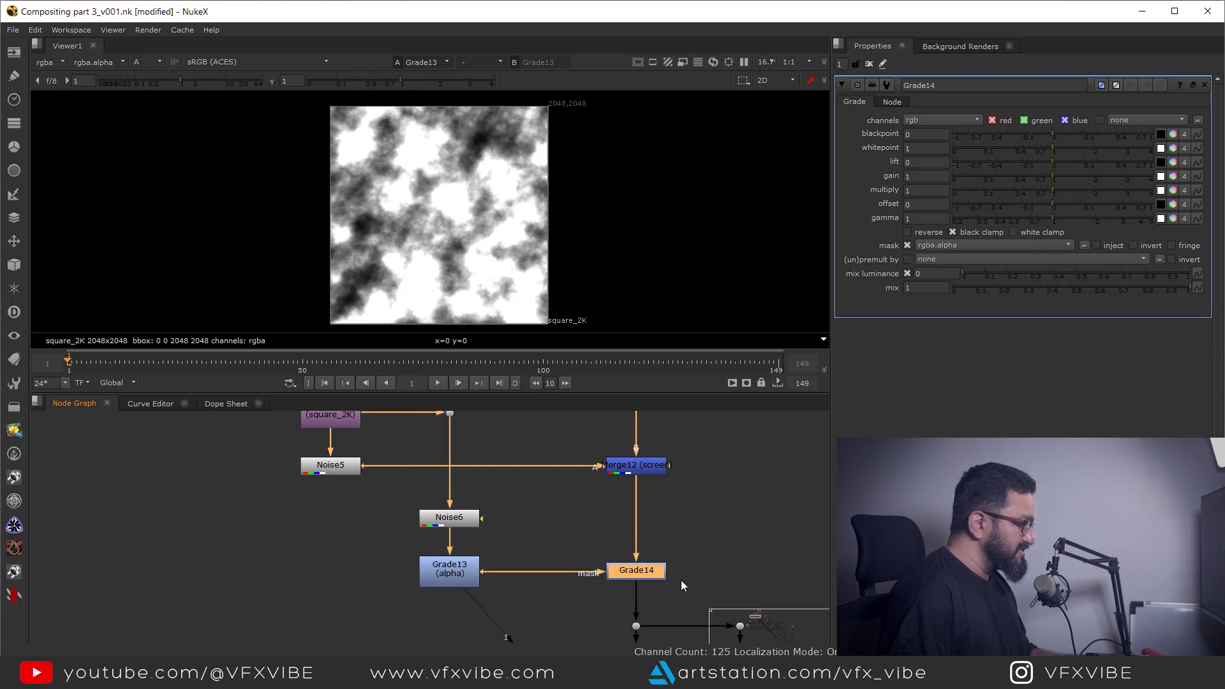
# - Display Grade14, set its channels to rgba, and lower its gain to 0.135
pyautogui.press('1')
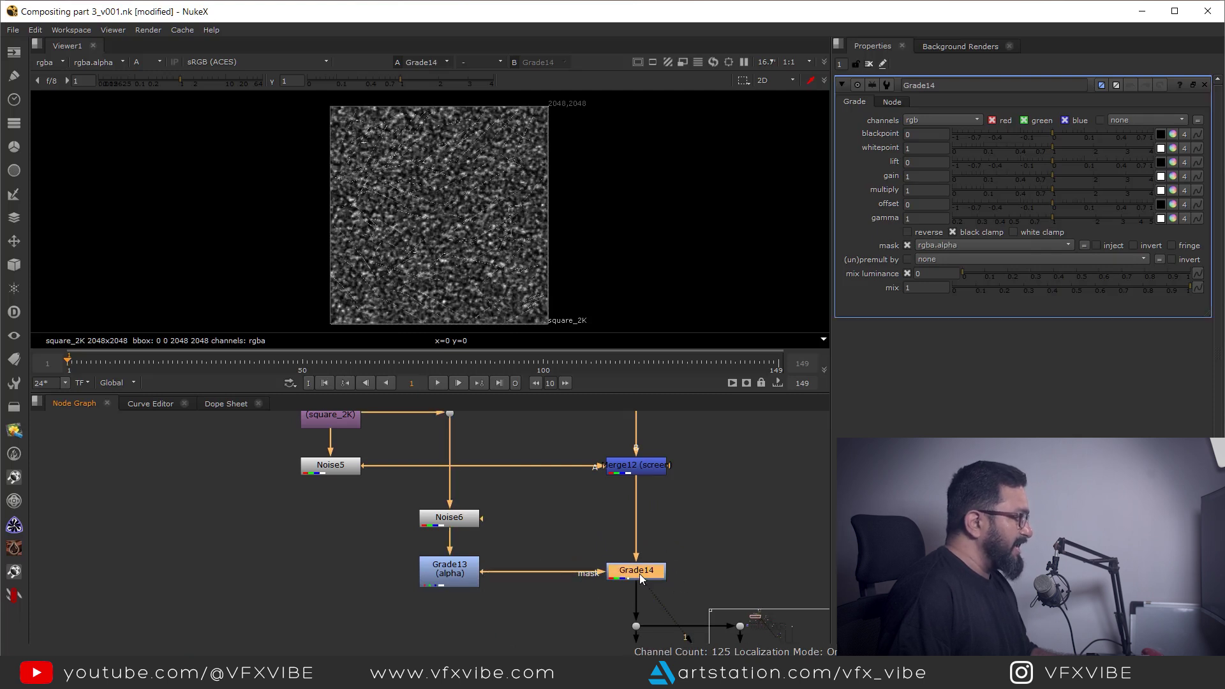
pyautogui.click(932, 120)
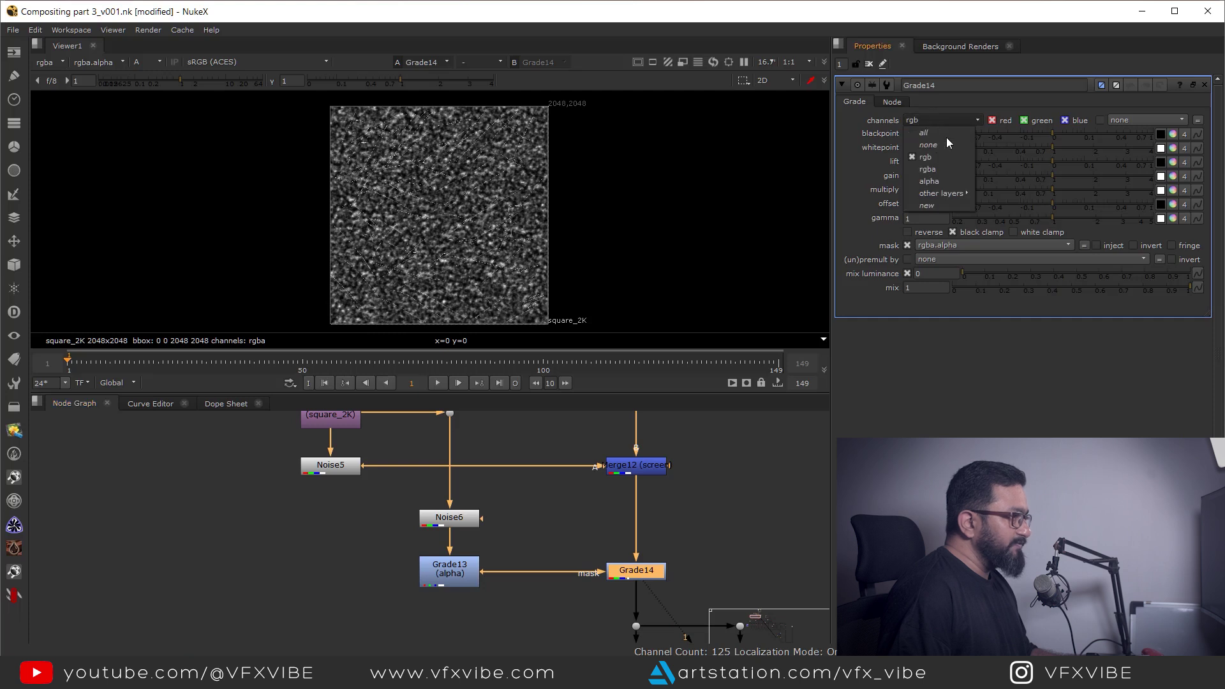
pyautogui.click(936, 170)
pyautogui.moveTo(1054, 178); pyautogui.dragTo(989, 188)
pyautogui.scroll(4, 464, 194)
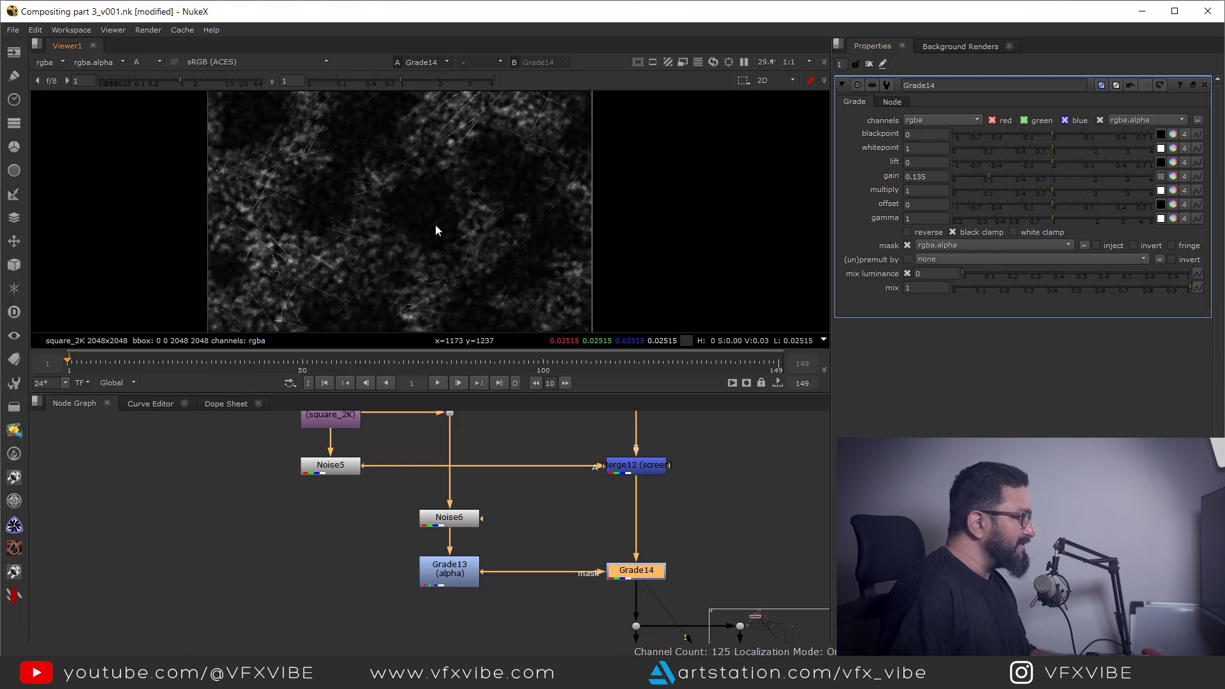
pyautogui.moveTo(410, 176); pyautogui.dragTo(446, 205, button='middle')
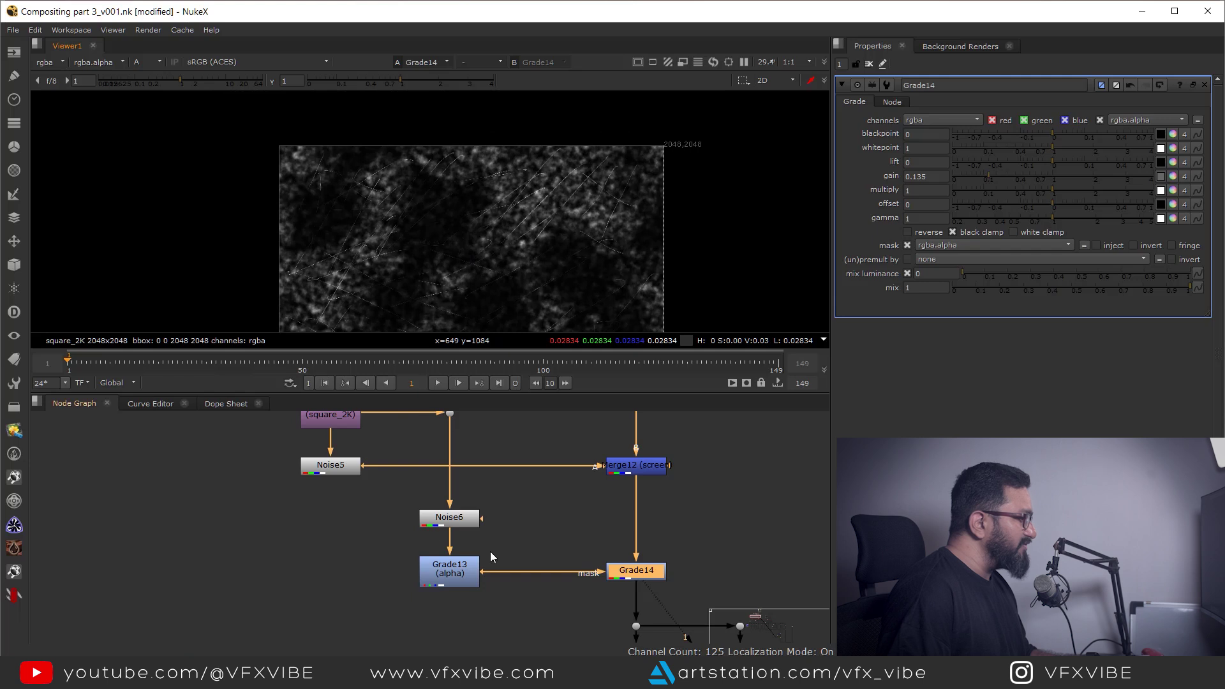
# - Display the final composite from Merge7 to check the broken-up noise on the character
pyautogui.scroll(-5, 586, 518)
pyautogui.scroll(-5, 559, 478)
pyautogui.moveTo(645, 534); pyautogui.dragTo(554, 473, button='middle')
pyautogui.scroll(4, 554, 474)
pyautogui.click(582, 572)
pyautogui.press('1')
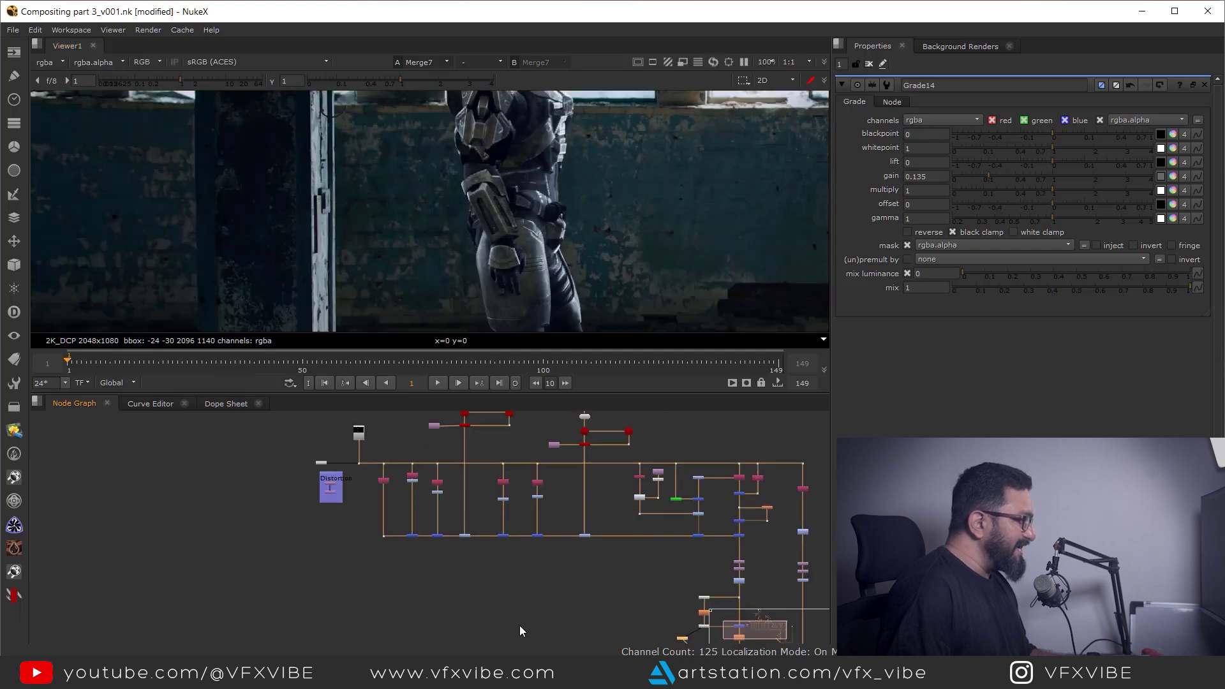
# - Toggle Grade14 off and on to compare its effect on the character in the composite
pyautogui.moveTo(520, 625); pyautogui.dragTo(525, 500, button='middle')
pyautogui.scroll(5, 525, 500)
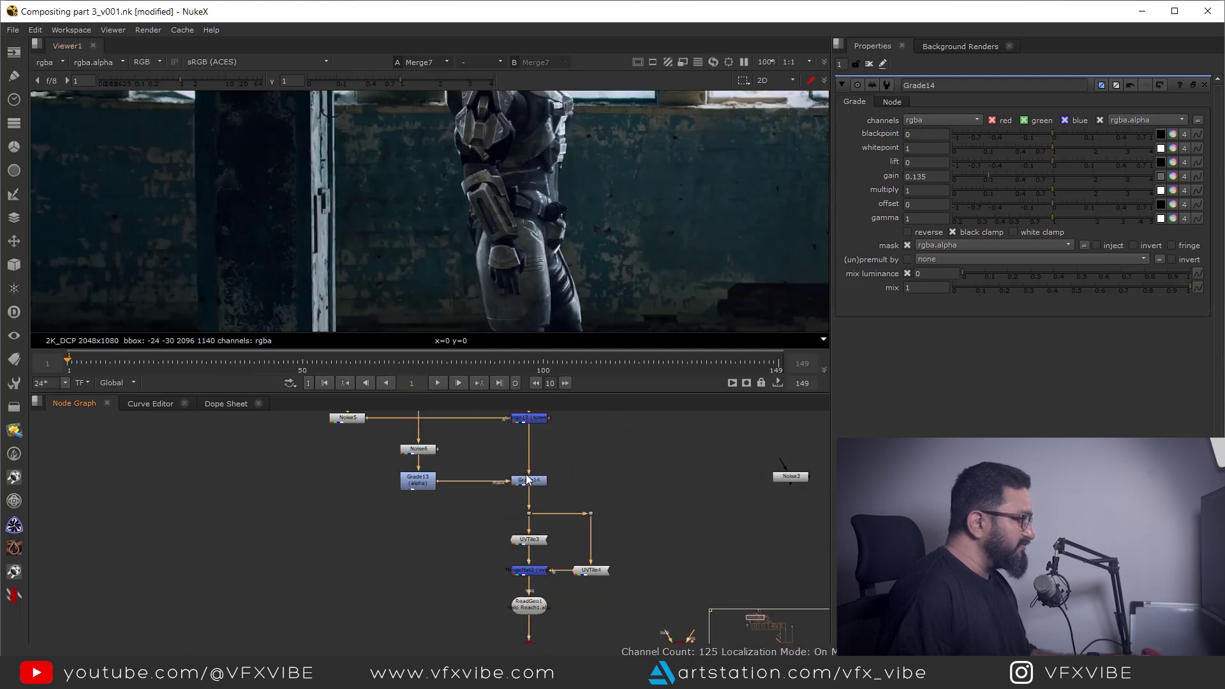
pyautogui.press('d')
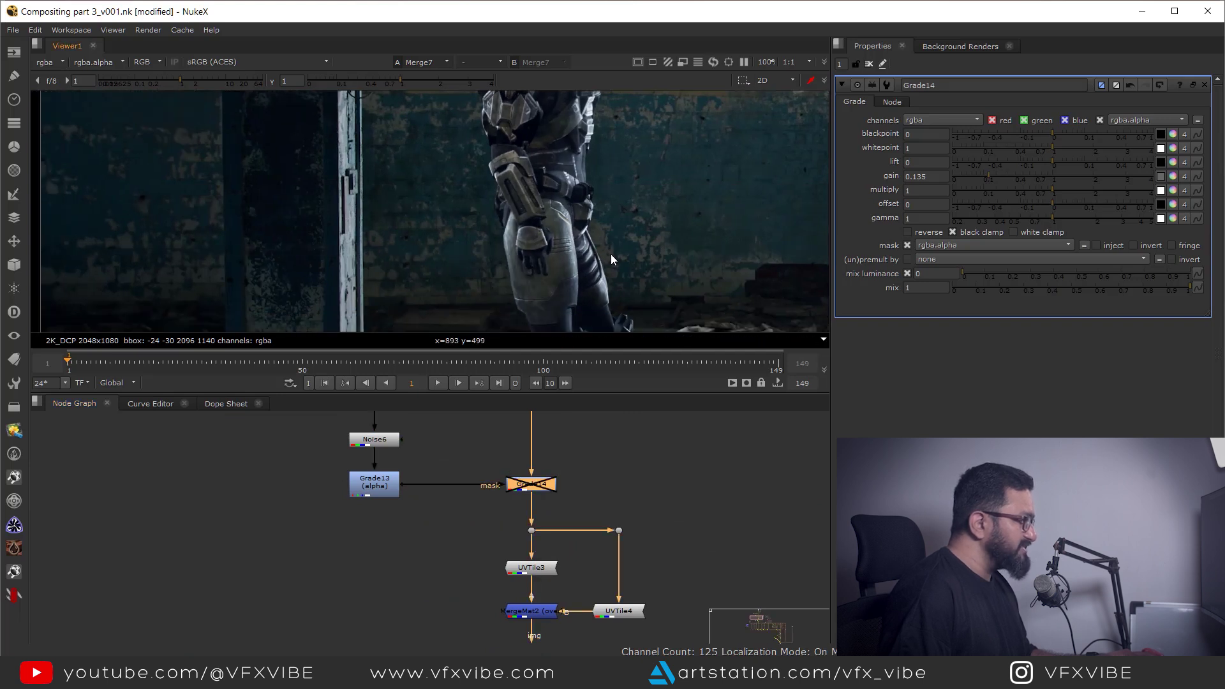
pyautogui.press('d')
pyautogui.press('d')
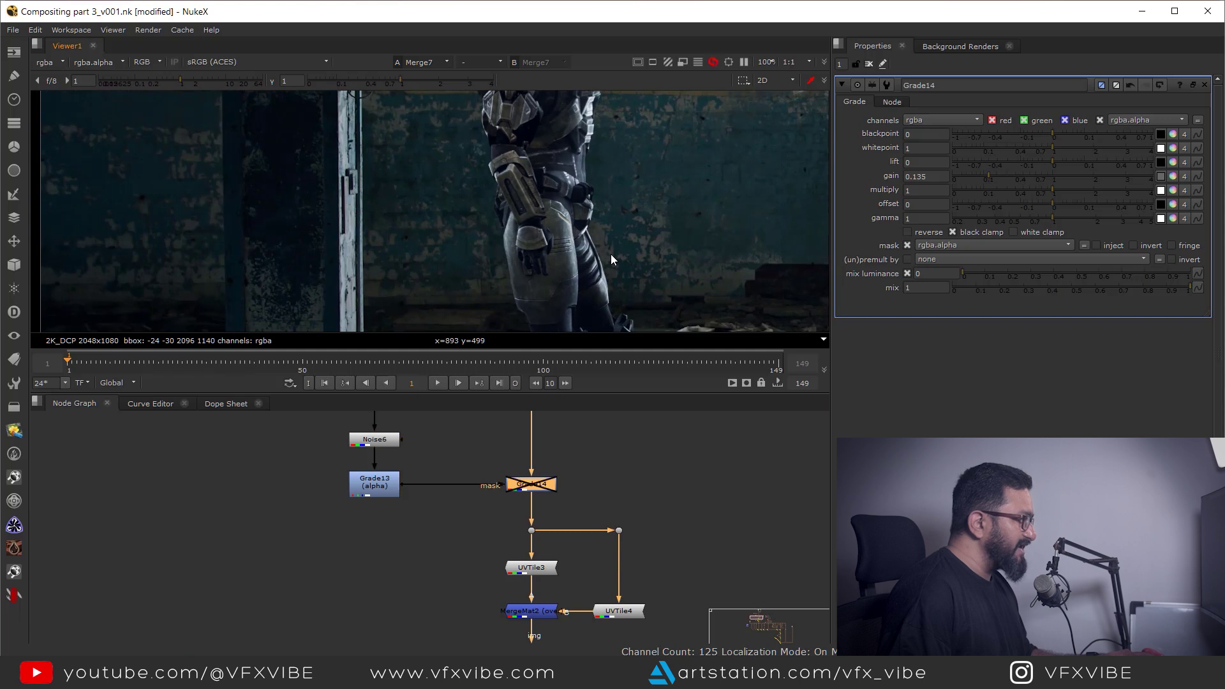
pyautogui.press('d')
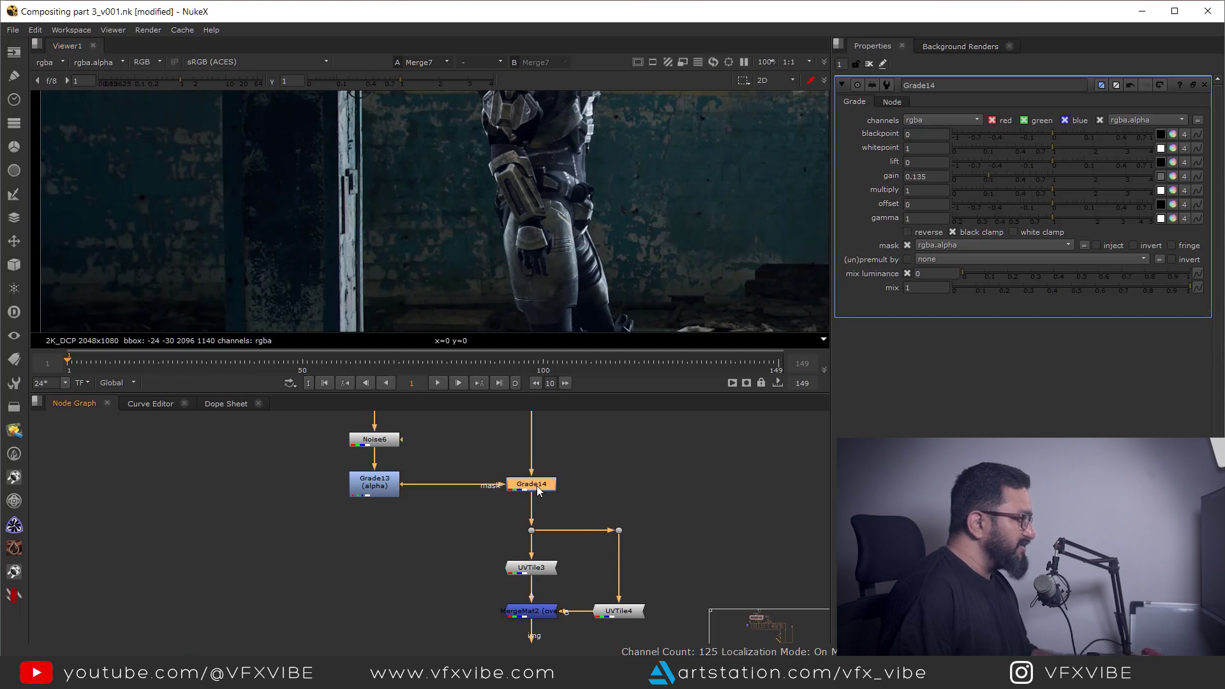
# - Set Grade14's gain to 0.024 while viewing the composite
pyautogui.moveTo(988, 172); pyautogui.dragTo(970, 177)
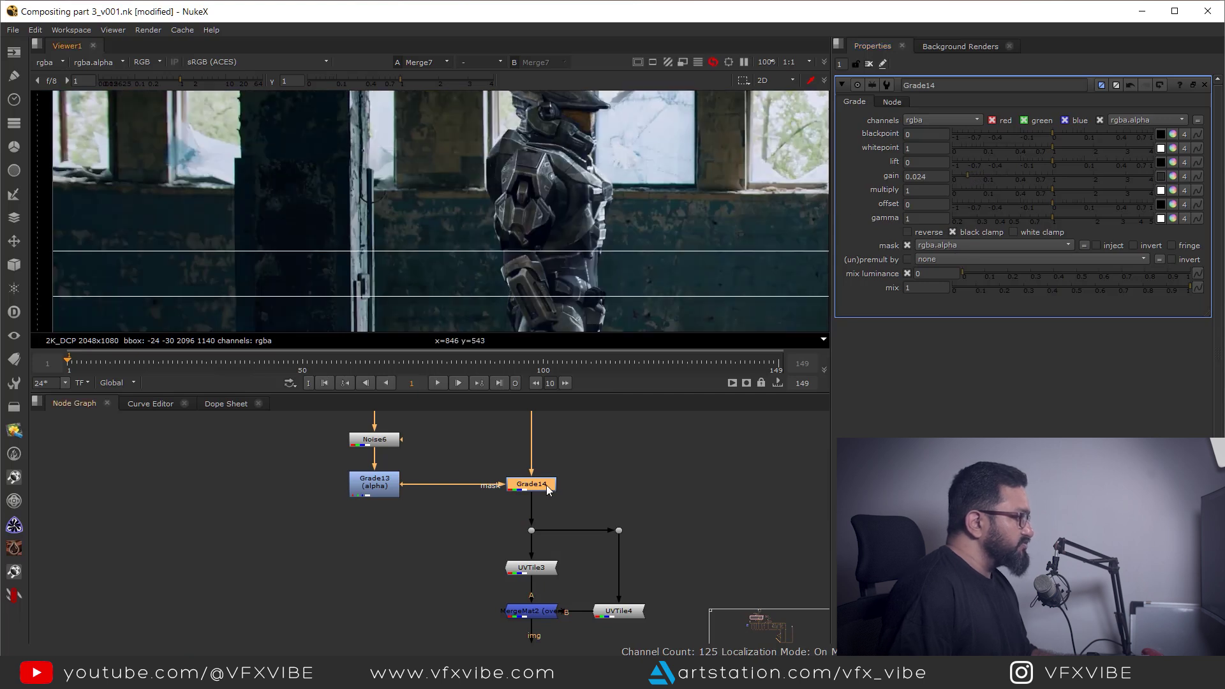
pyautogui.moveTo(609, 457); pyautogui.dragTo(488, 499)
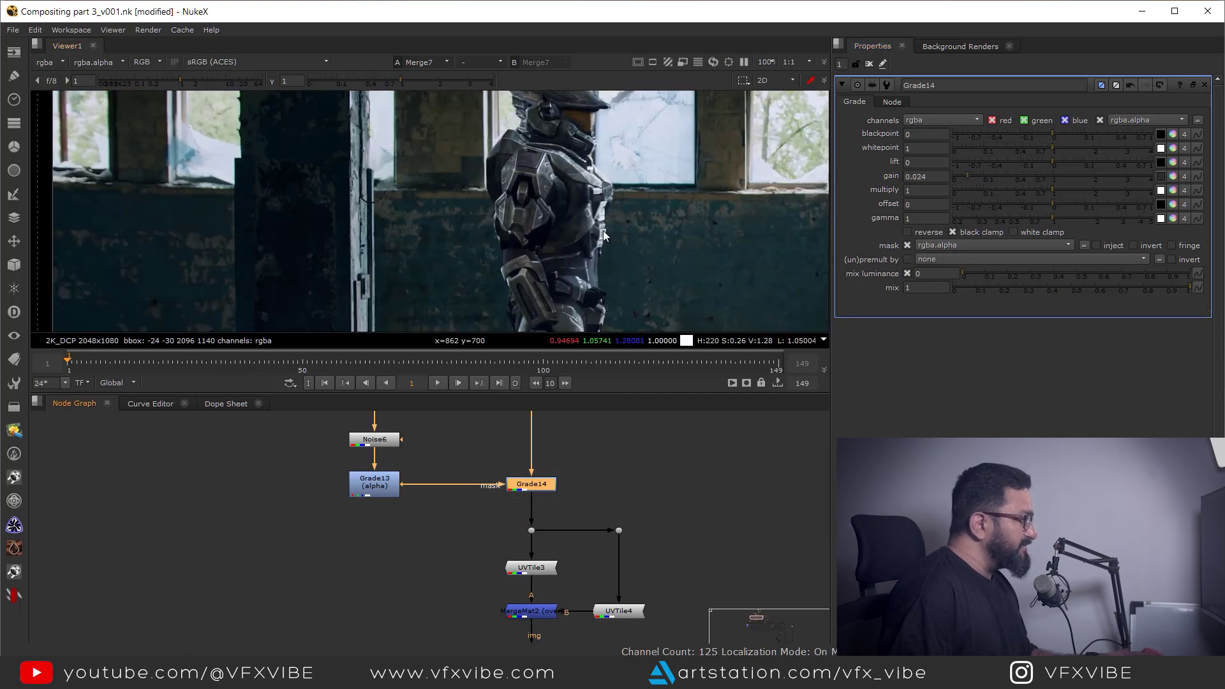
# - Display the ScanlineRender output below Scene2 and inspect the noise projected on the character
pyautogui.scroll(2, 553, 210)
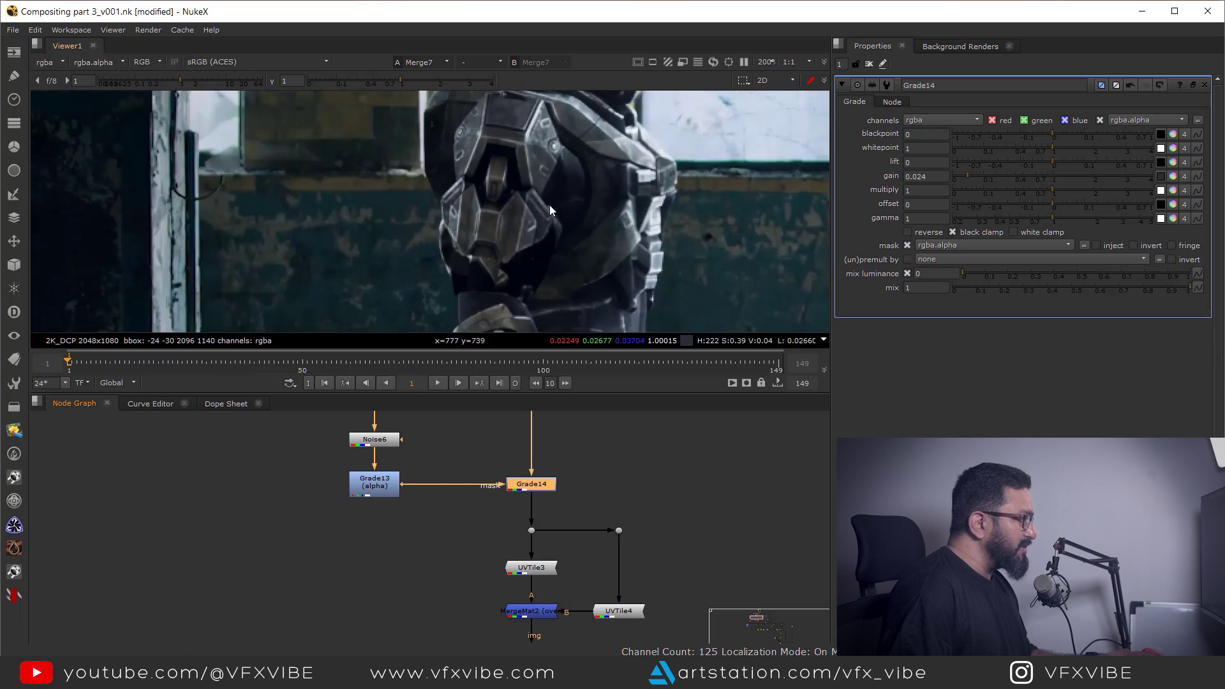
pyautogui.scroll(-4, 552, 491)
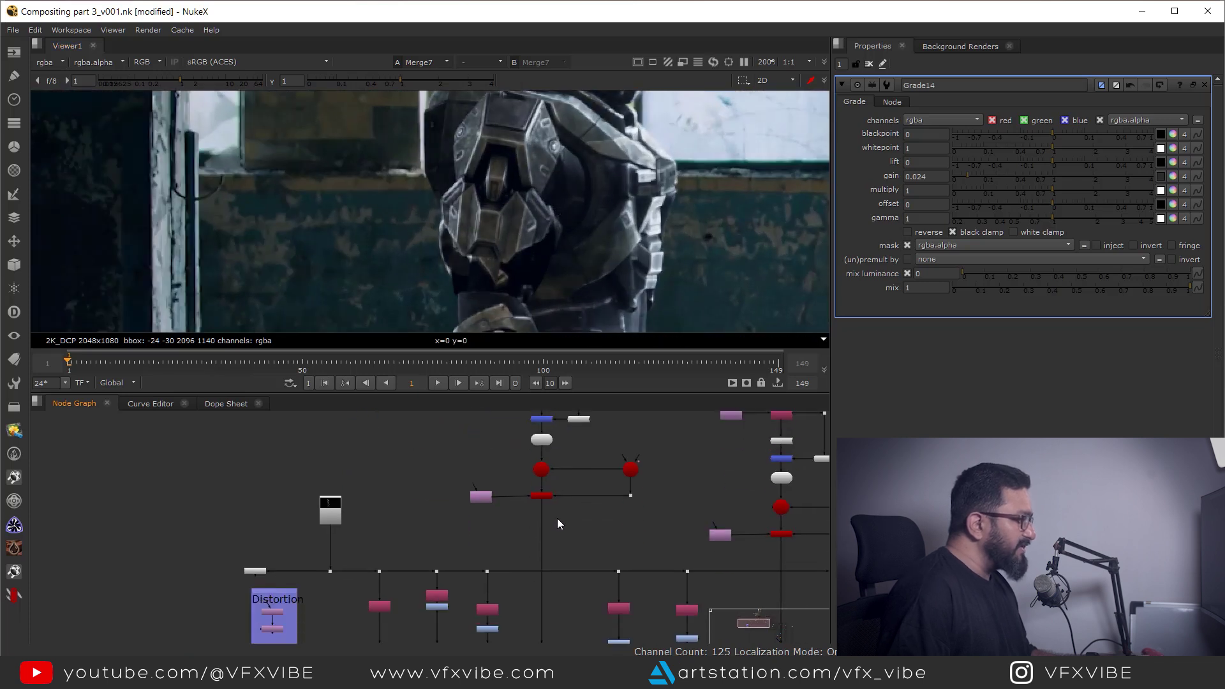
pyautogui.scroll(2, 549, 510)
pyautogui.click(420, 485)
pyautogui.click(561, 485)
pyautogui.press('1')
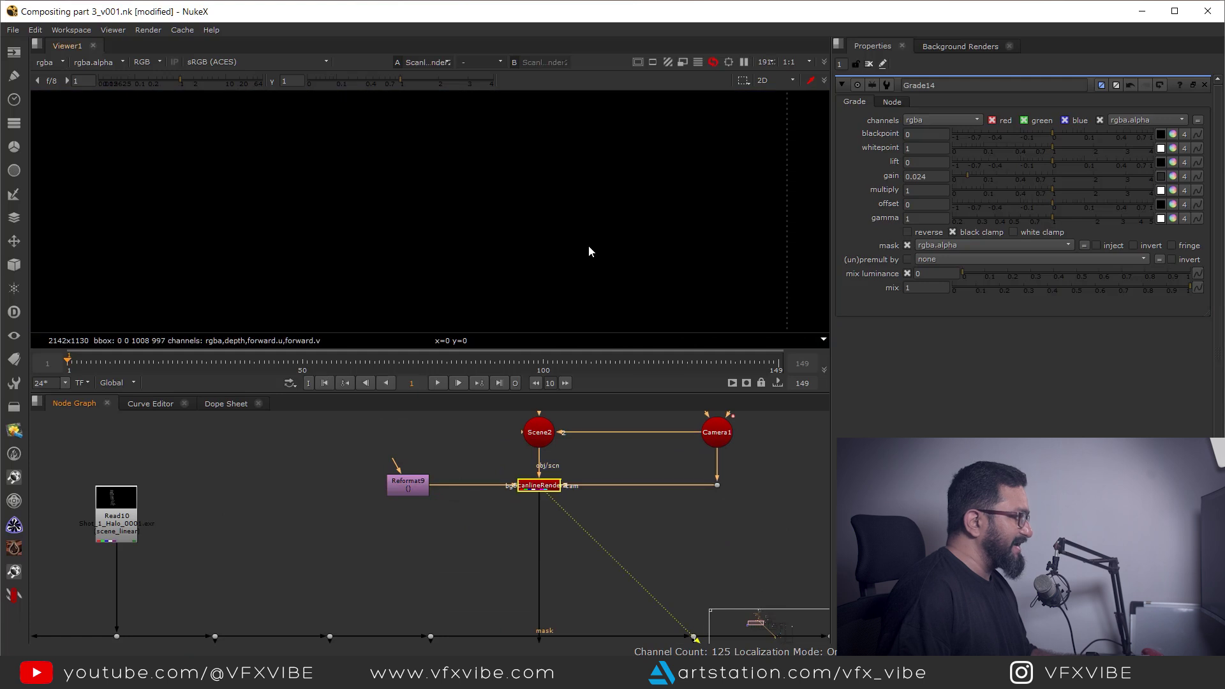
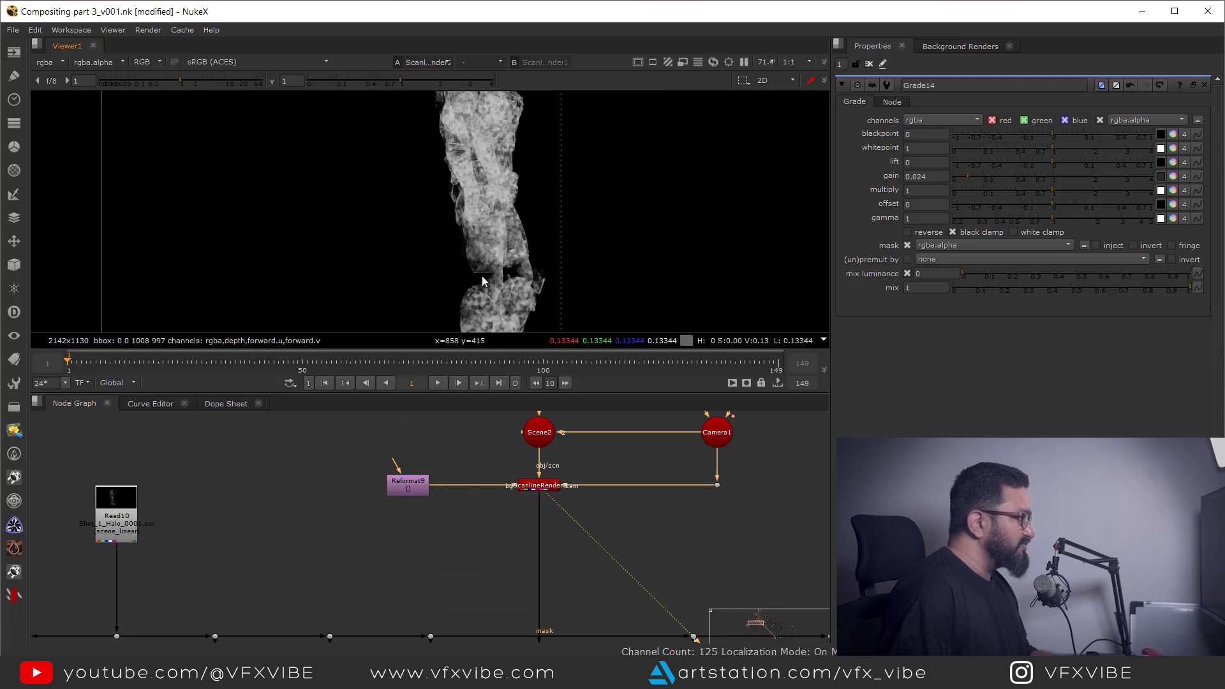
pyautogui.moveTo(472, 192); pyautogui.dragTo(484, 264, button='middle')
pyautogui.moveTo(484, 193); pyautogui.dragTo(480, 283, button='middle')
pyautogui.scroll(-2, 523, 450)
# - Set Noise6's x/ysize to 260 and check the projected noise down to the character's legs
pyautogui.moveTo(502, 425); pyautogui.dragTo(599, 598, button='middle')
pyautogui.scroll(4, 536, 470)
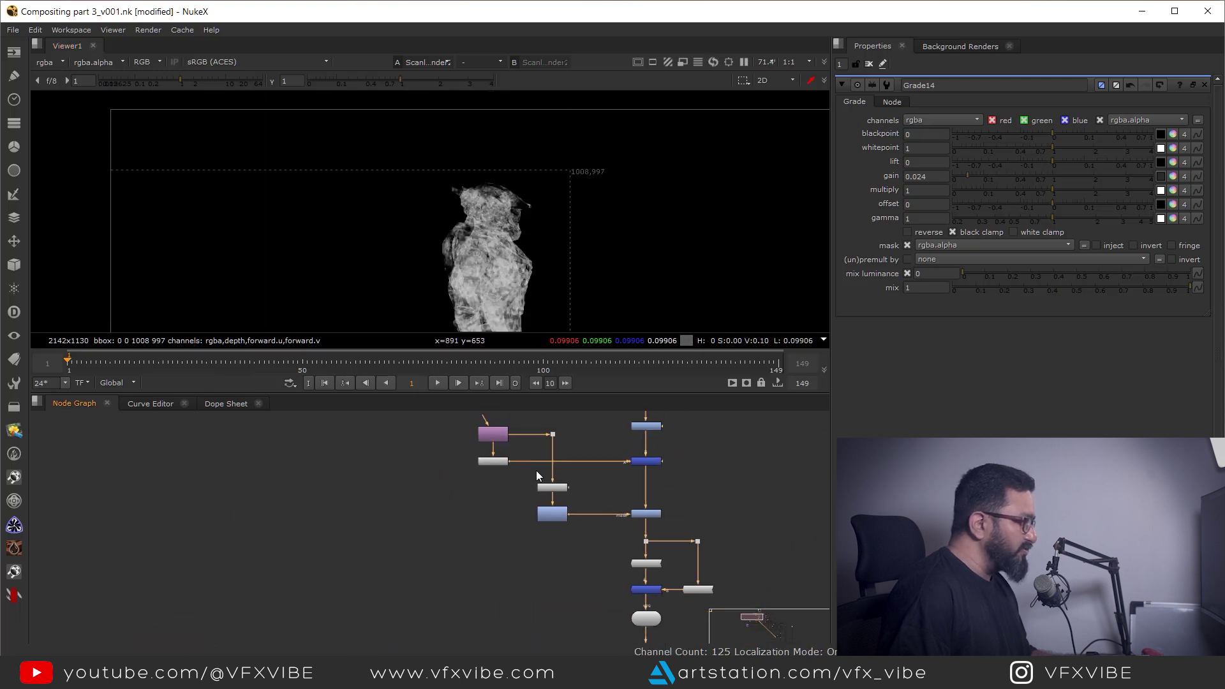
pyautogui.doubleClick(565, 500)
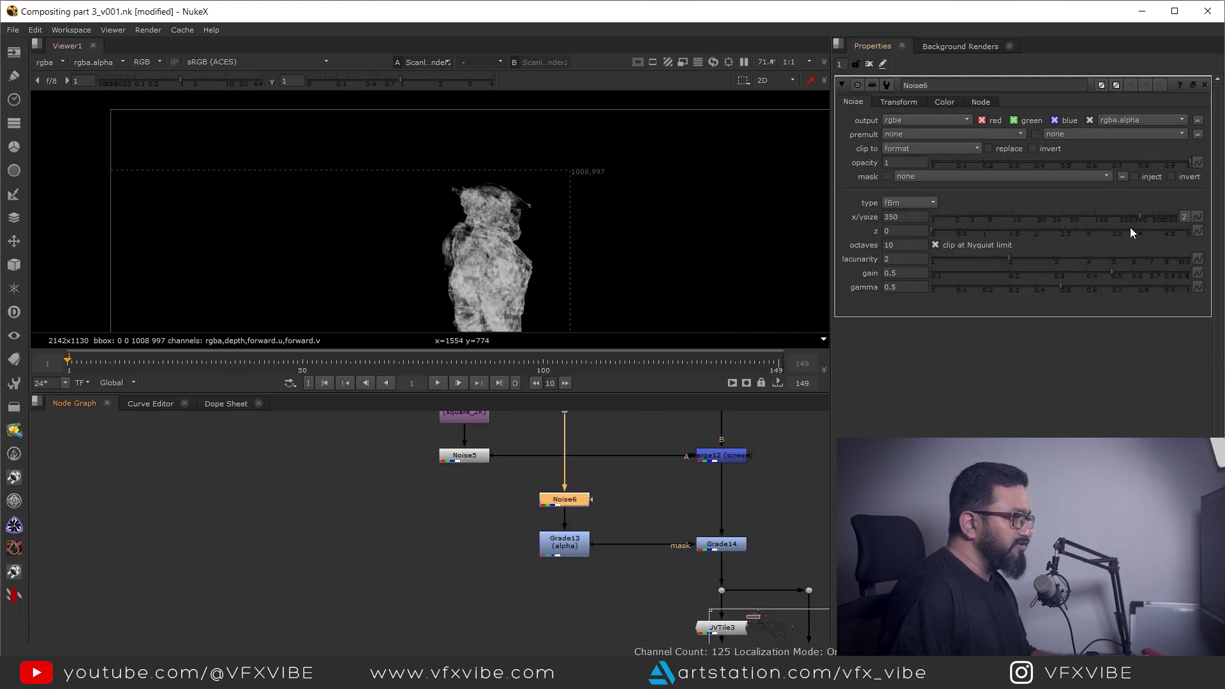
pyautogui.moveTo(1139, 216); pyautogui.dragTo(1130, 217)
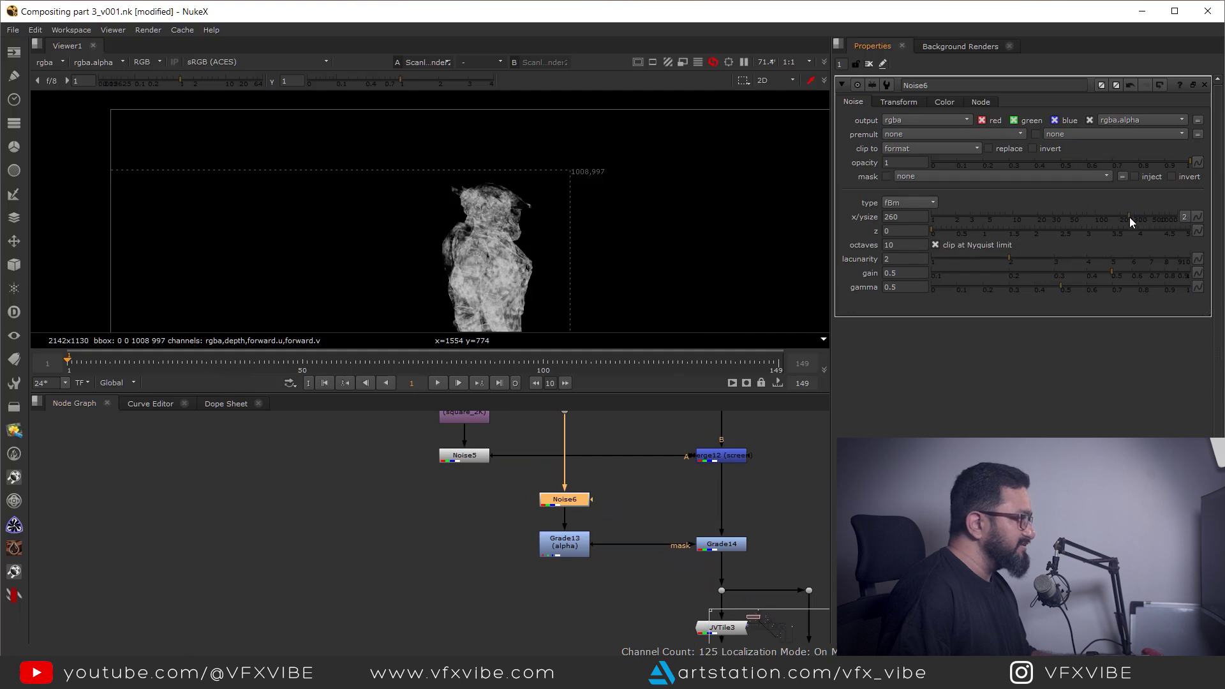
pyautogui.moveTo(573, 248); pyautogui.dragTo(570, 115, button='middle')
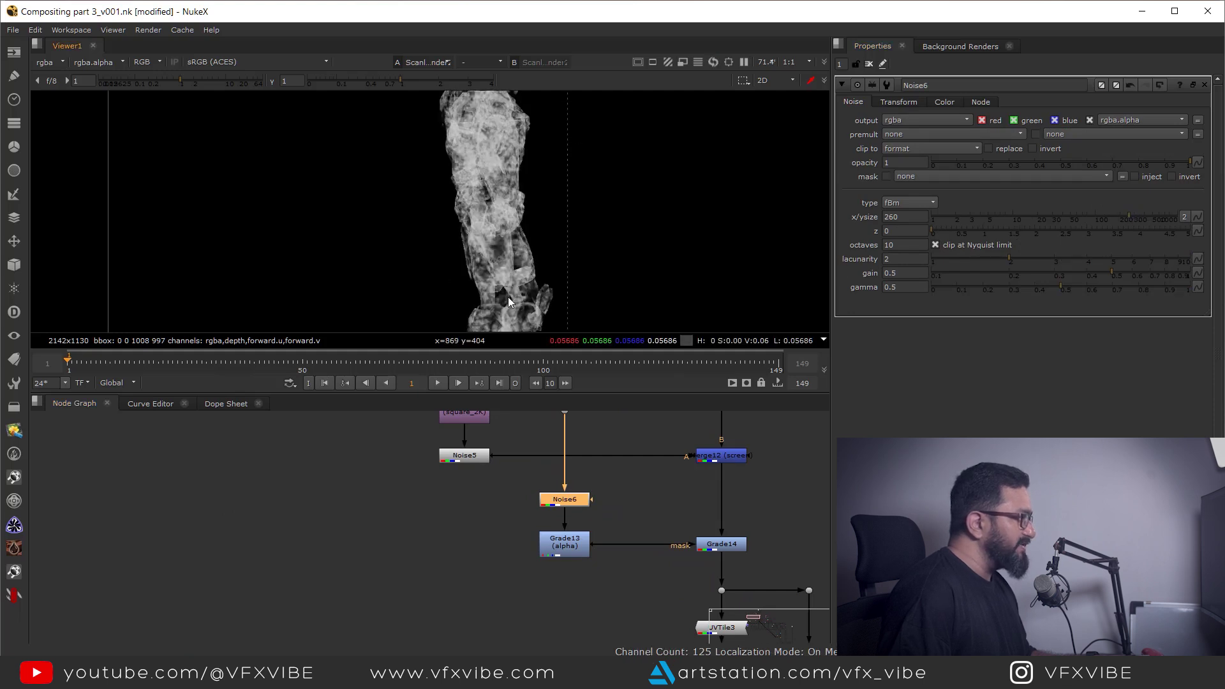
pyautogui.moveTo(501, 303); pyautogui.dragTo(500, 206, button='middle')
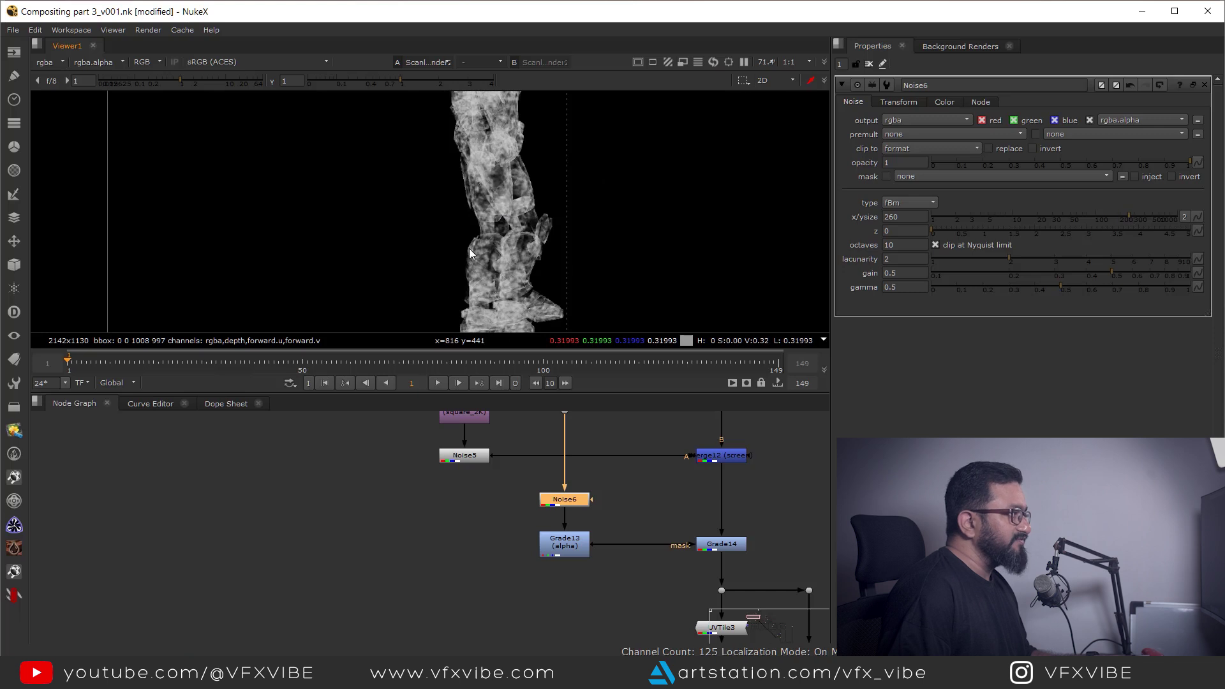
# - Display the final composite from Merge7 and raise the viewer gain to 3 to brighten the character's feet area
pyautogui.scroll(-8, 607, 534)
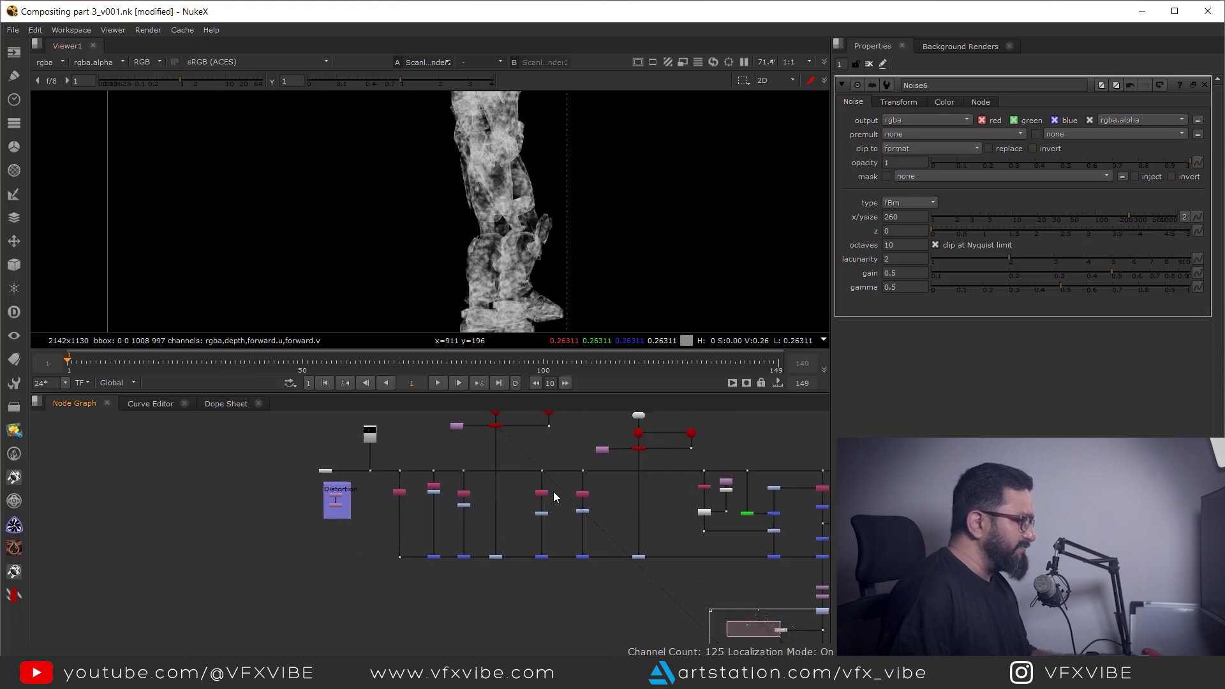
pyautogui.moveTo(485, 576); pyautogui.dragTo(482, 582)
pyautogui.press('1')
pyautogui.moveTo(780, 640); pyautogui.dragTo(581, 458, button='middle')
pyautogui.moveTo(643, 536); pyautogui.dragTo(547, 581)
pyautogui.press('1')
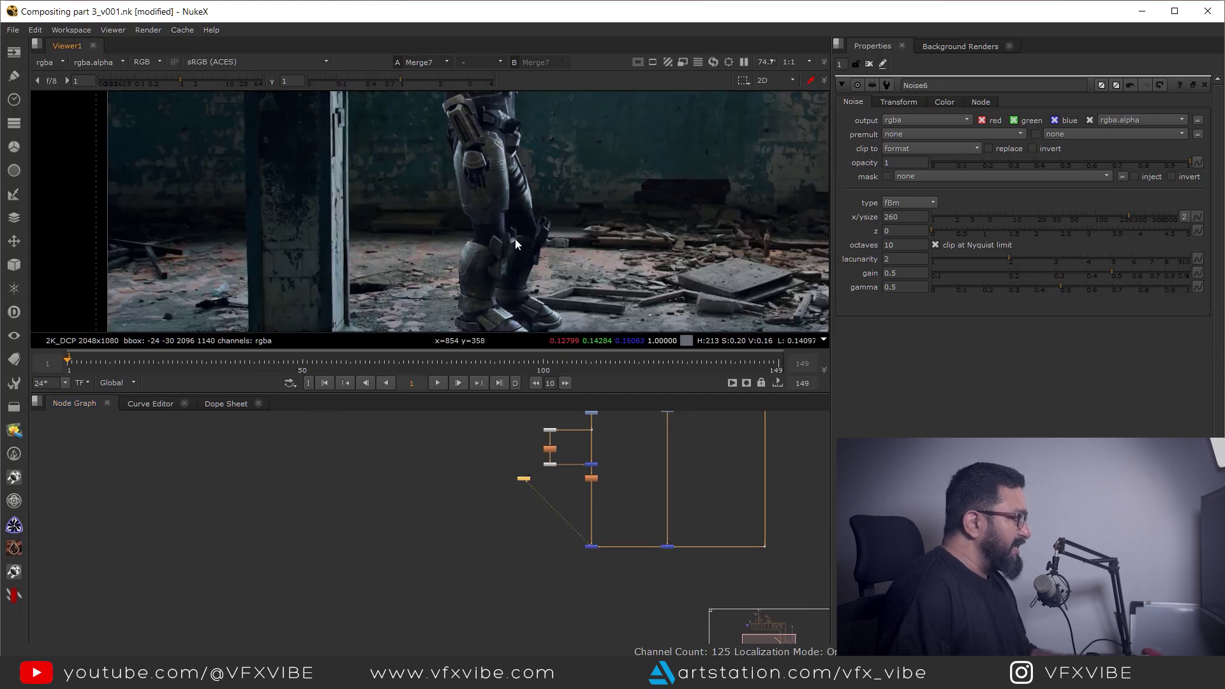
pyautogui.scroll(-3, 510, 243)
pyautogui.moveTo(386, 227); pyautogui.dragTo(558, 213, button='middle')
pyautogui.moveTo(182, 79); pyautogui.dragTo(202, 81)
pyautogui.moveTo(514, 282); pyautogui.dragTo(508, 217, button='middle')
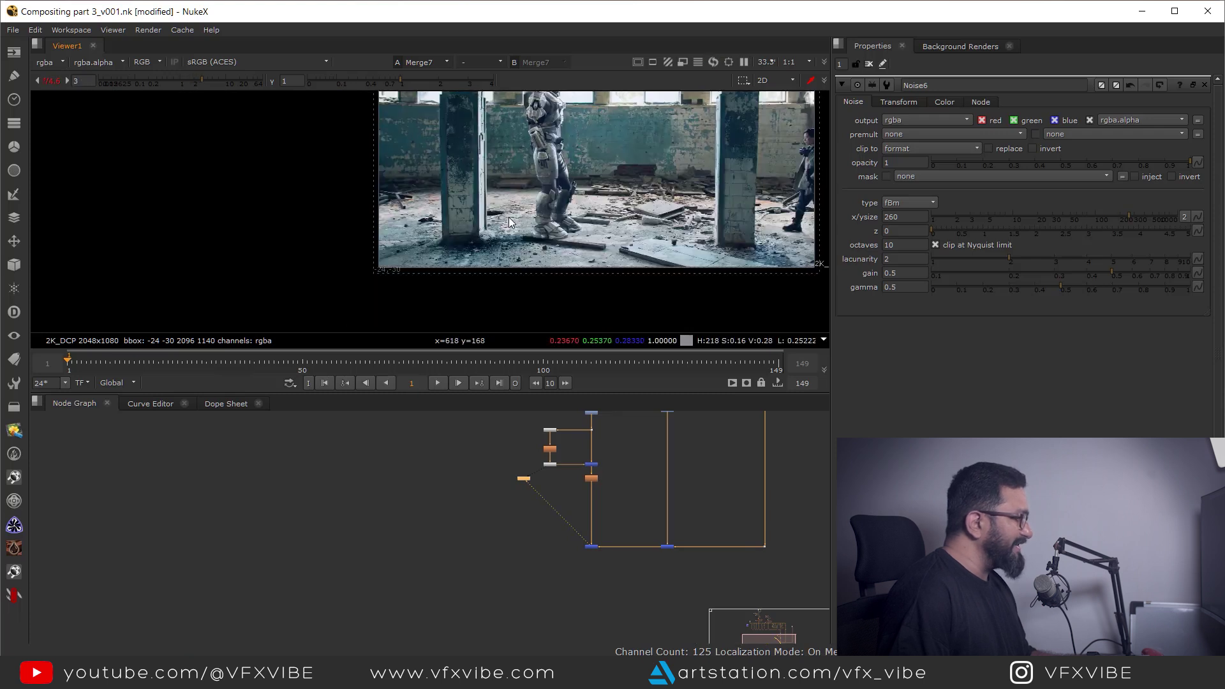
# - Examine how the character's boots meet the wooden plank on the floor
pyautogui.scroll(10, 508, 217)
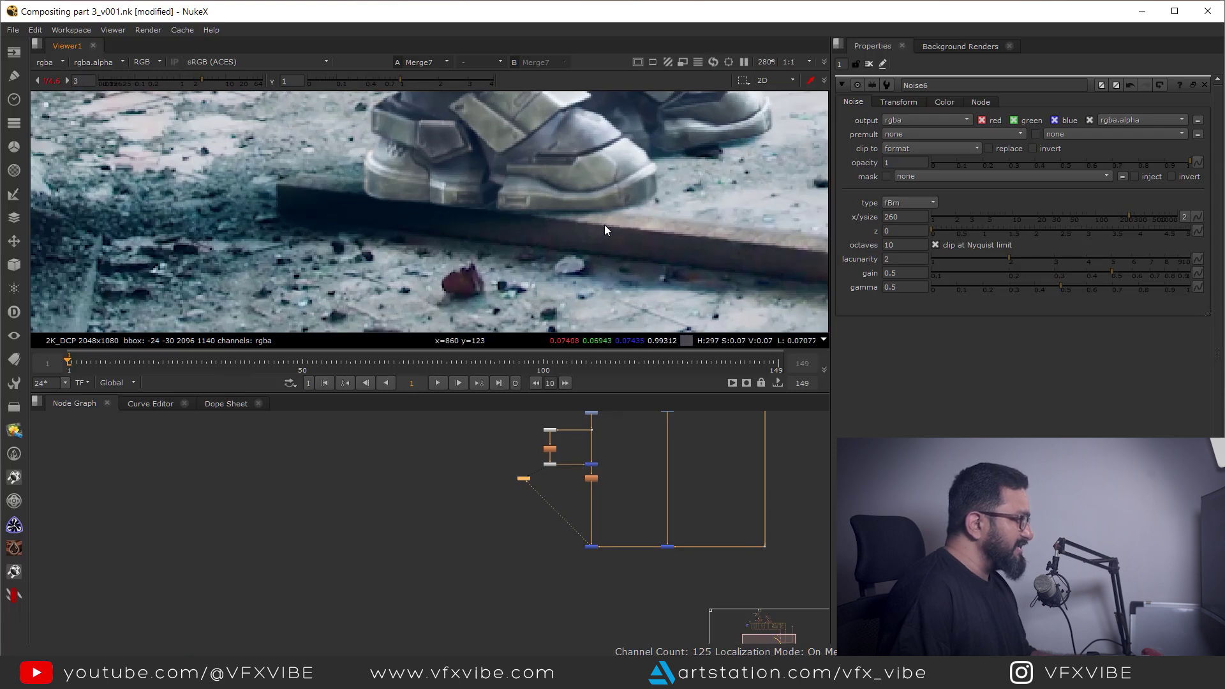
pyautogui.scroll(-2, 605, 226)
pyautogui.moveTo(635, 232); pyautogui.dragTo(518, 231, button='middle')
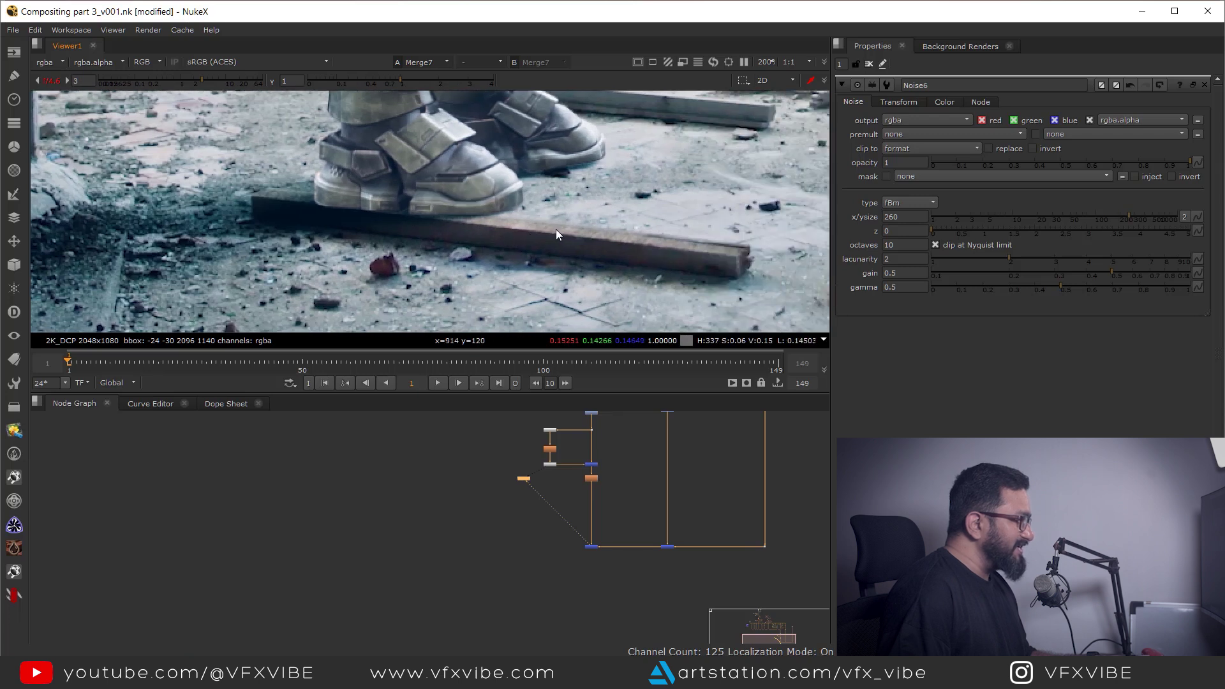
pyautogui.keyDown('ctrl'); pyautogui.keyDown('shift'); pyautogui.moveTo(219, 175); pyautogui.dragTo(767, 292); pyautogui.keyUp('shift'); pyautogui.keyUp('ctrl')
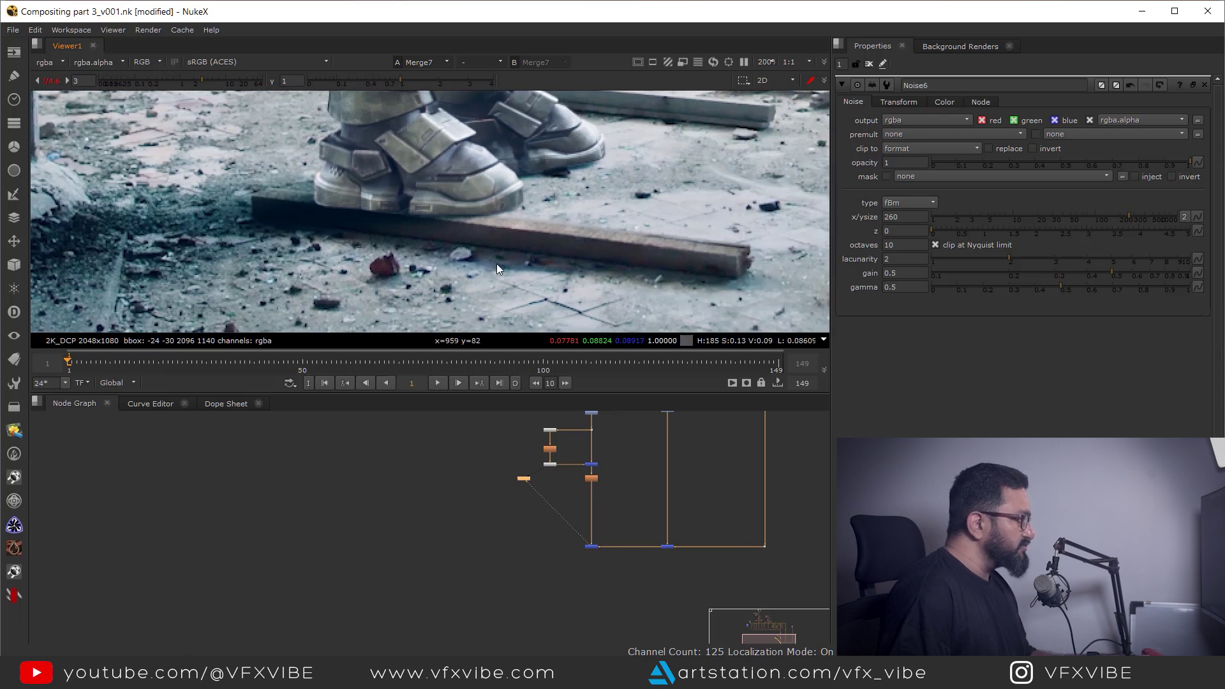
pyautogui.moveTo(406, 201); pyautogui.dragTo(442, 224, button='middle')
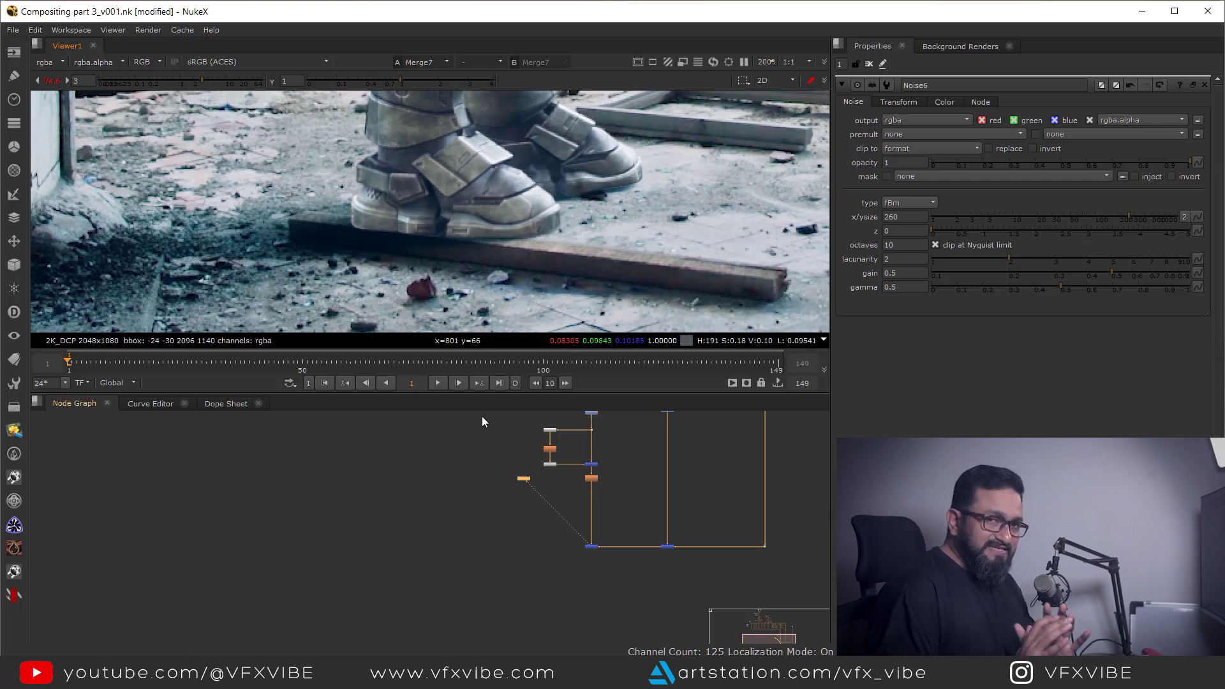
# - Display the original background plate from Read4
pyautogui.scroll(-4, 636, 539)
pyautogui.moveTo(671, 444); pyautogui.dragTo(638, 476, button='middle')
pyautogui.scroll(6, 638, 475)
pyautogui.moveTo(705, 478); pyautogui.dragTo(592, 547)
pyautogui.press('1')
pyautogui.click(593, 533)
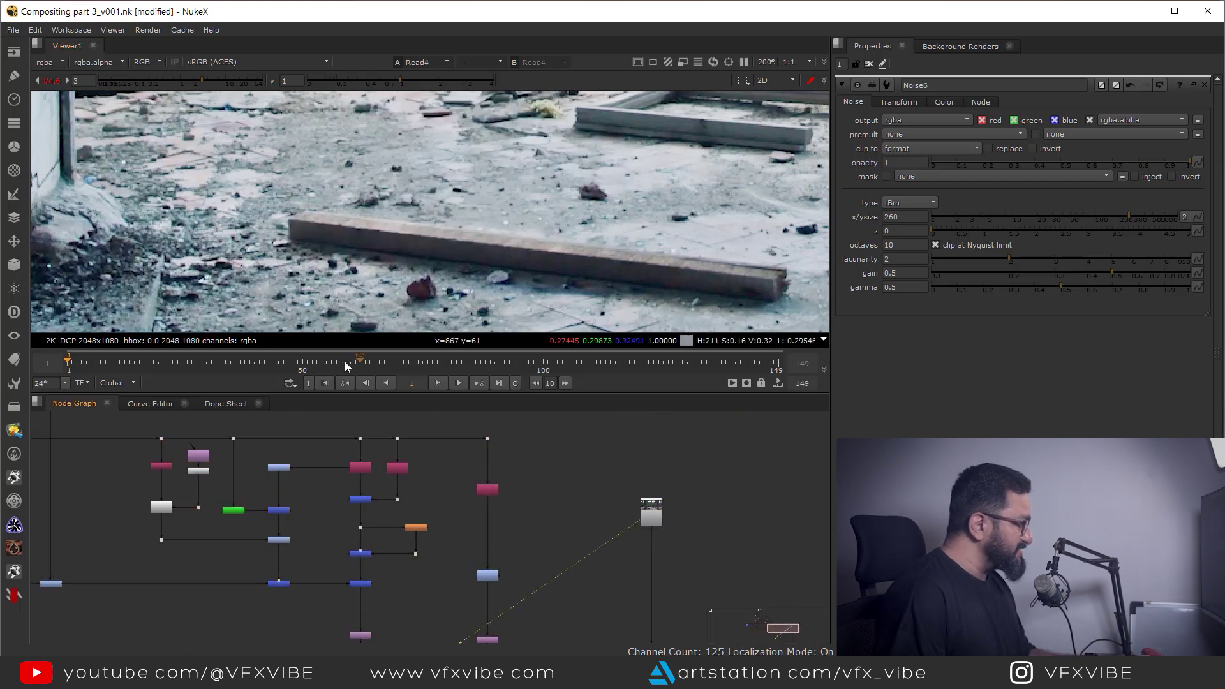
# - Add an unconnected Roto node beside the Read4 plate
pyautogui.moveTo(616, 477); pyautogui.dragTo(687, 562)
pyautogui.scroll(2, 411, 240)
pyautogui.moveTo(613, 455); pyautogui.dragTo(558, 453, button='middle')
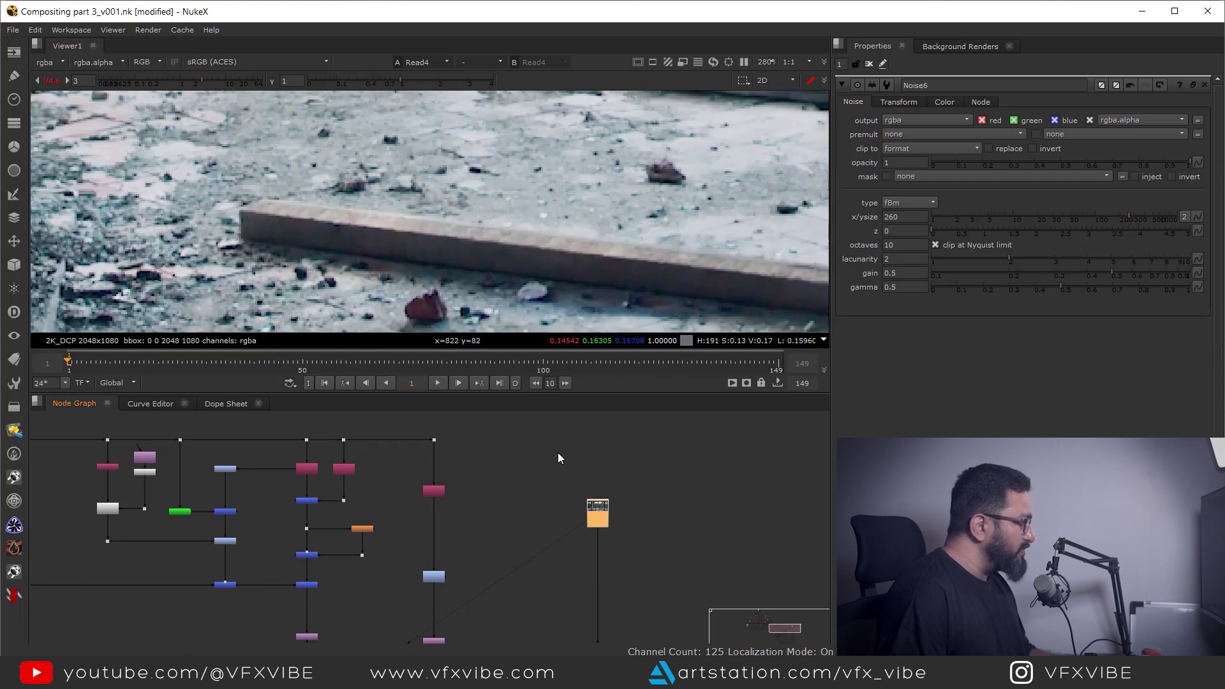
pyautogui.press('o')
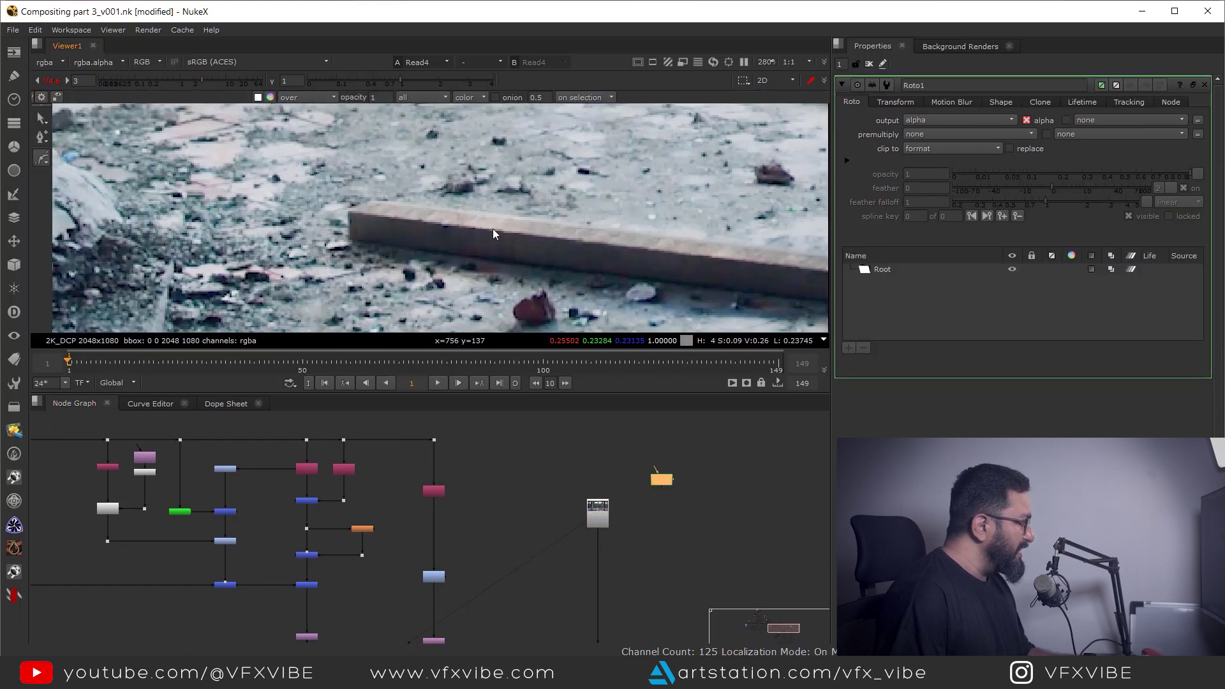
# - Trace a closed Bezier shape around most of the wooden plank from its pillar-side end, and reset the viewer gain to 1
pyautogui.press('space')
pyautogui.moveTo(441, 424); pyautogui.dragTo(637, 262, button='middle')
pyautogui.scroll(6, 532, 309)
pyautogui.moveTo(515, 282); pyautogui.dragTo(495, 341, button='middle')
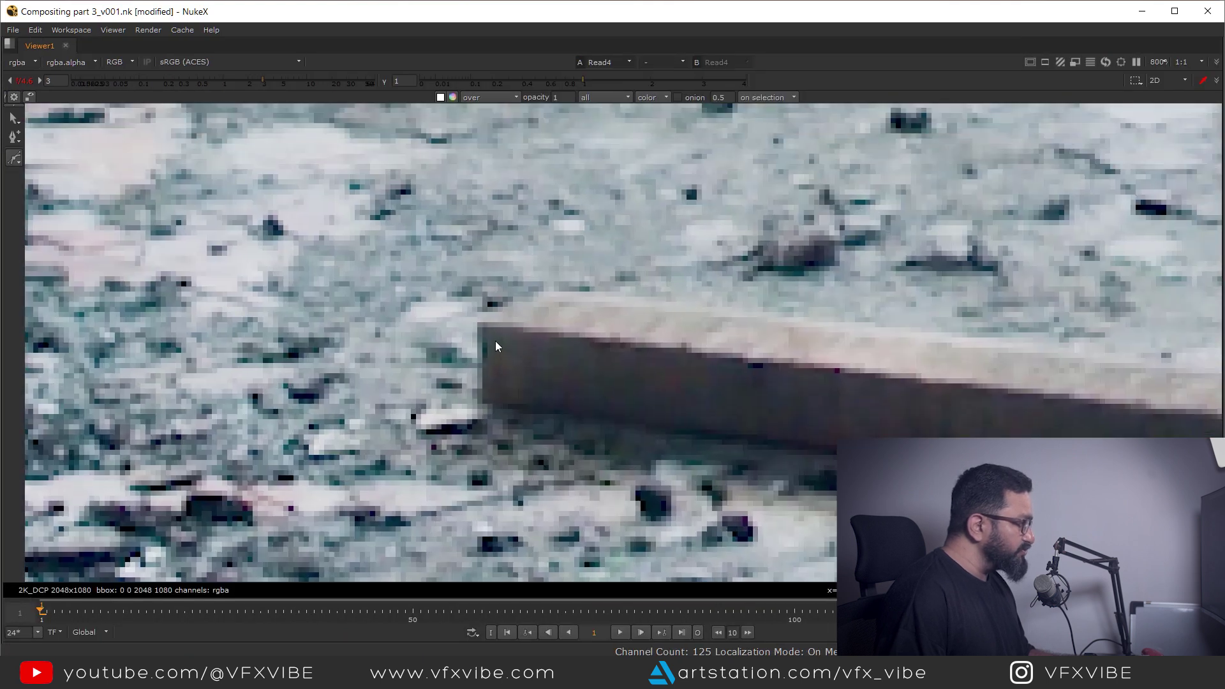
pyautogui.scroll(1, 495, 341)
pyautogui.click(479, 319)
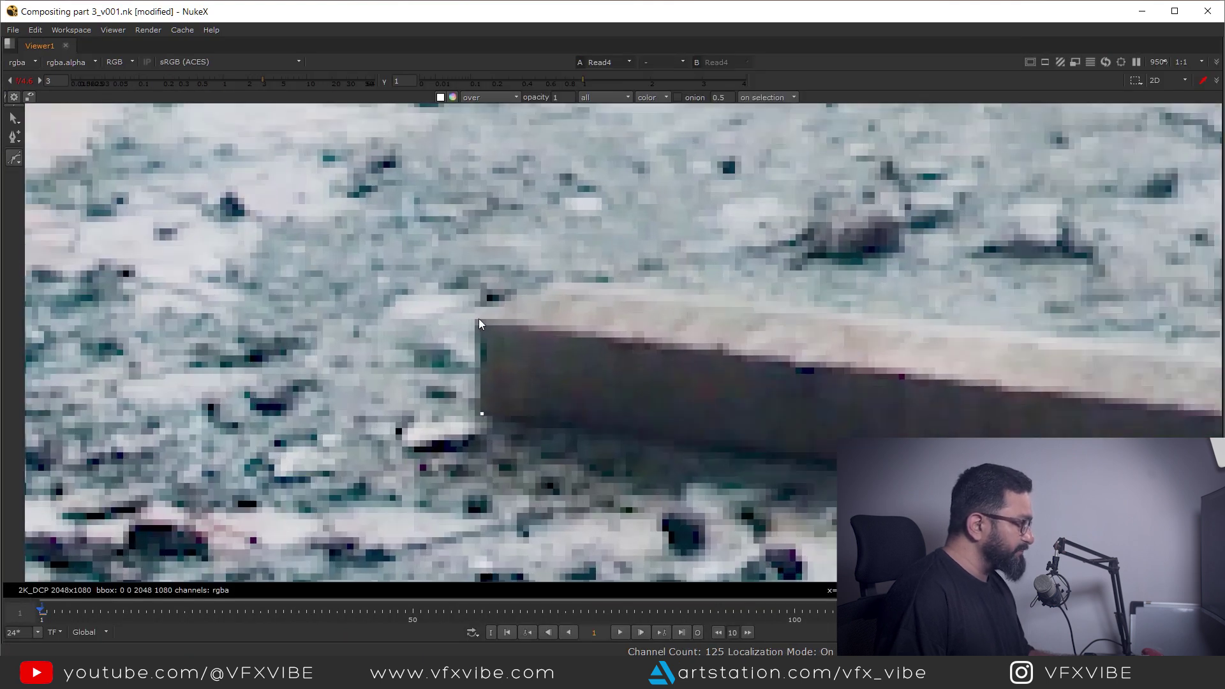
pyautogui.click(547, 282)
pyautogui.scroll(-5, 705, 284)
pyautogui.moveTo(764, 294); pyautogui.dragTo(622, 298, button='middle')
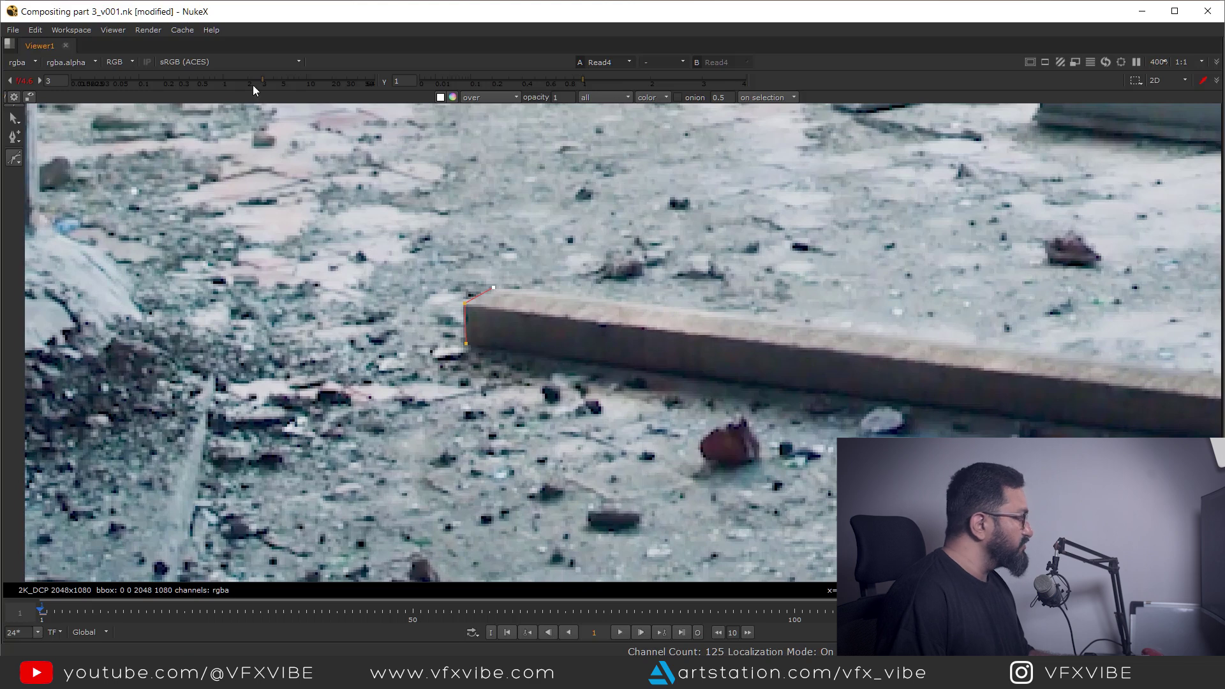
pyautogui.moveTo(255, 78); pyautogui.dragTo(225, 78)
pyautogui.scroll(3, 484, 273)
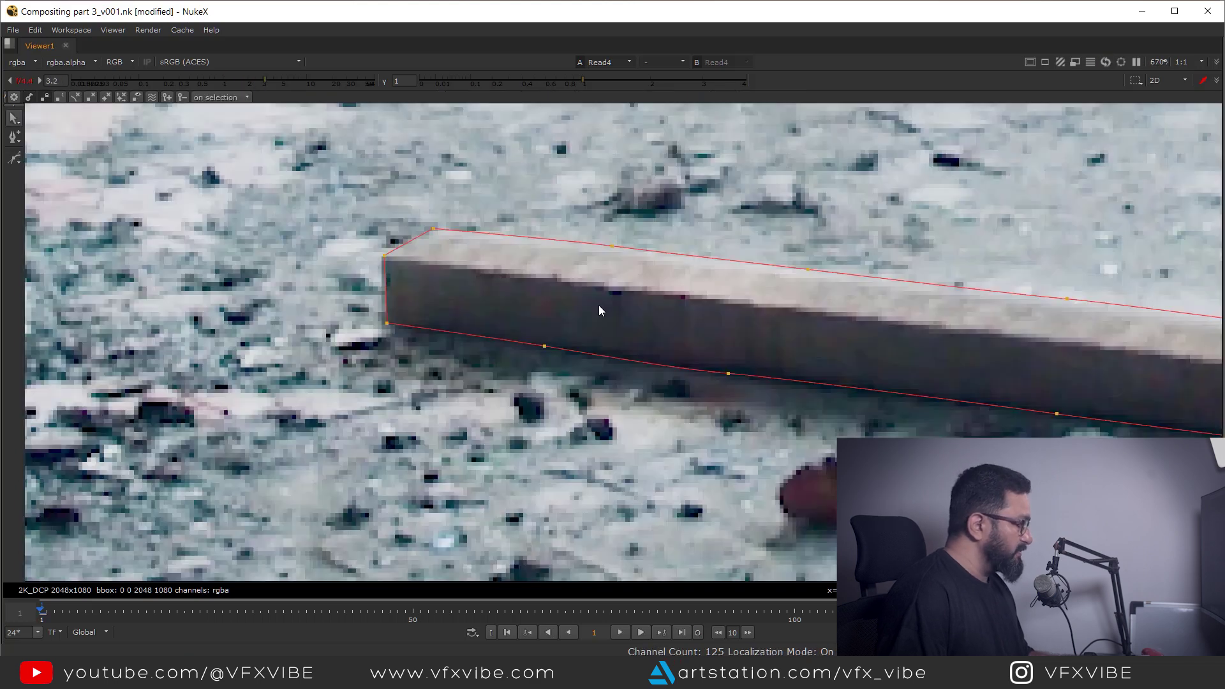
pyautogui.scroll(-5, 598, 305)
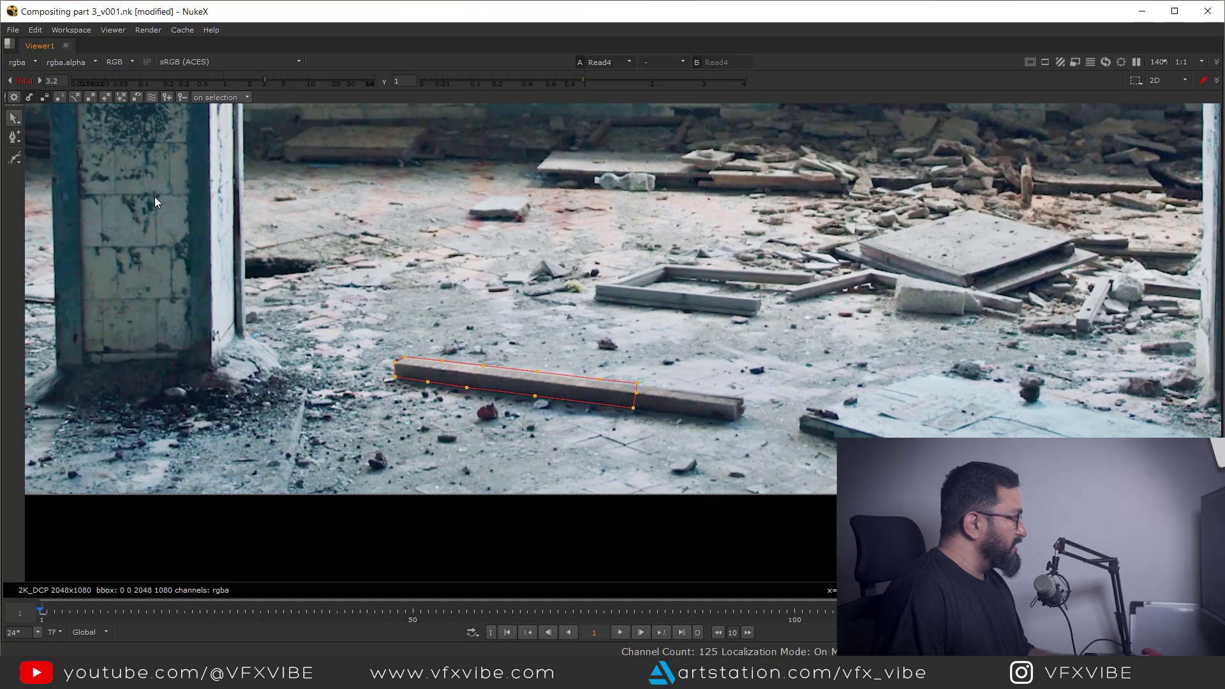
pyautogui.click(24, 80)
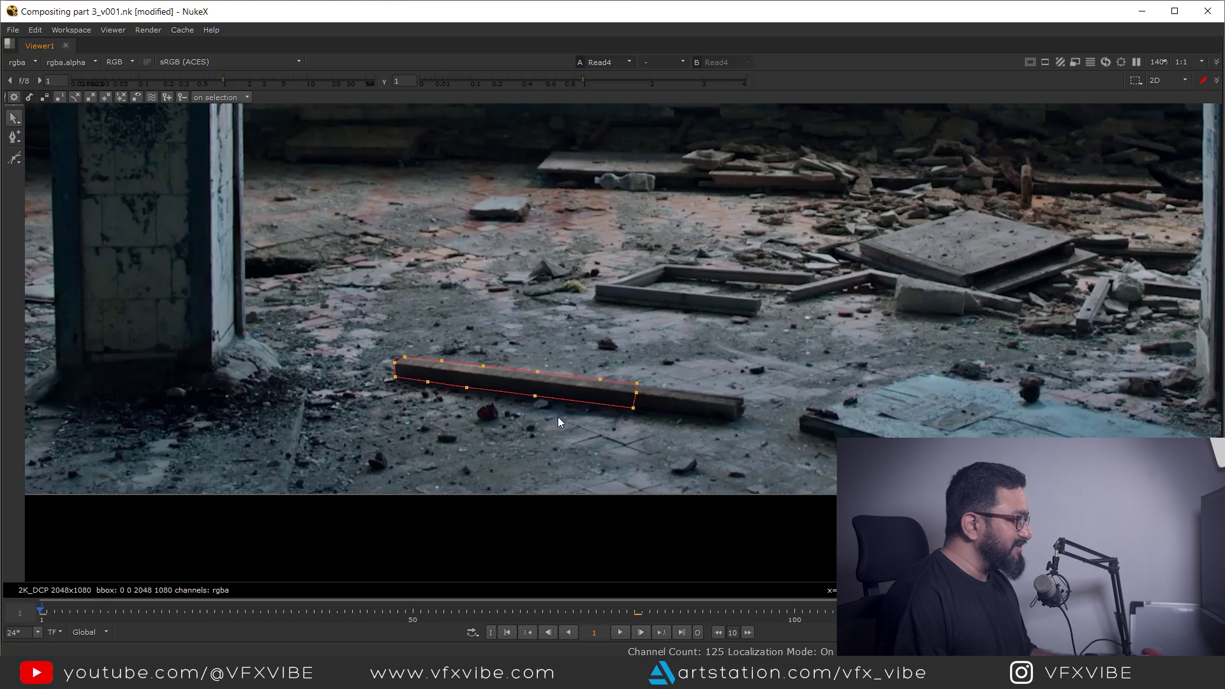
pyautogui.press('space')
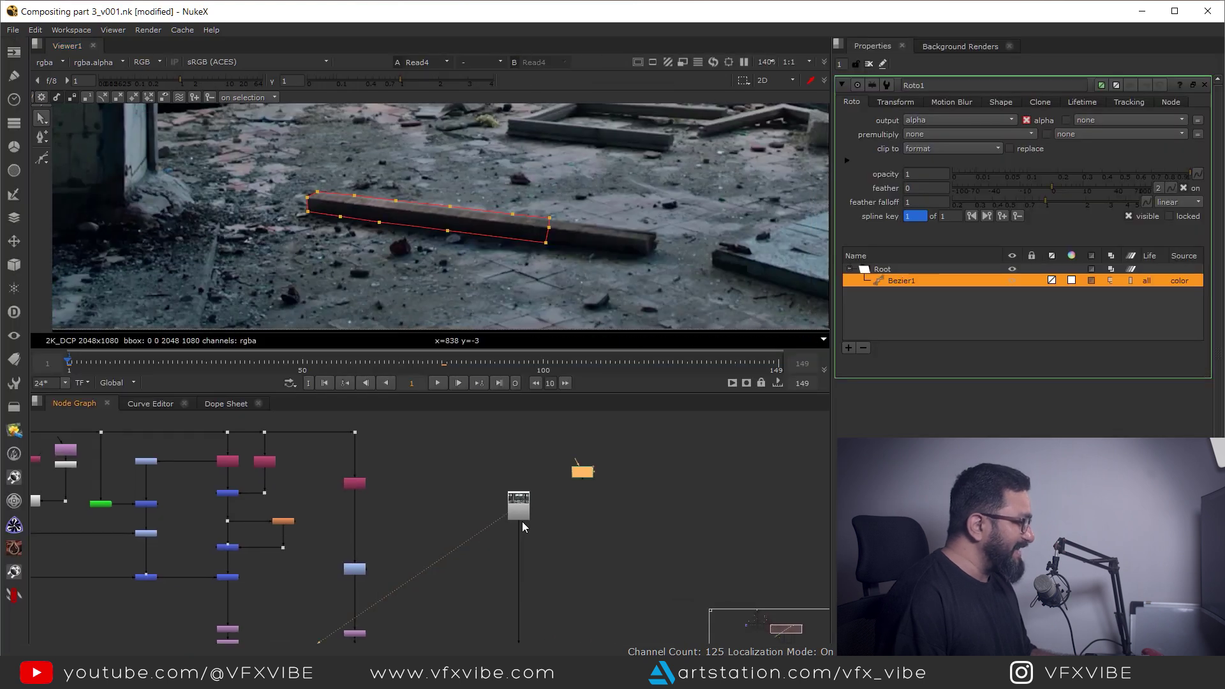
# - Create a Tracker node, connect its input to Read4, and display its output
pyautogui.scroll(3, 522, 522)
pyautogui.click(623, 527)
pyautogui.press('Tab')
pyautogui.write('trac')
pyautogui.click(523, 552)
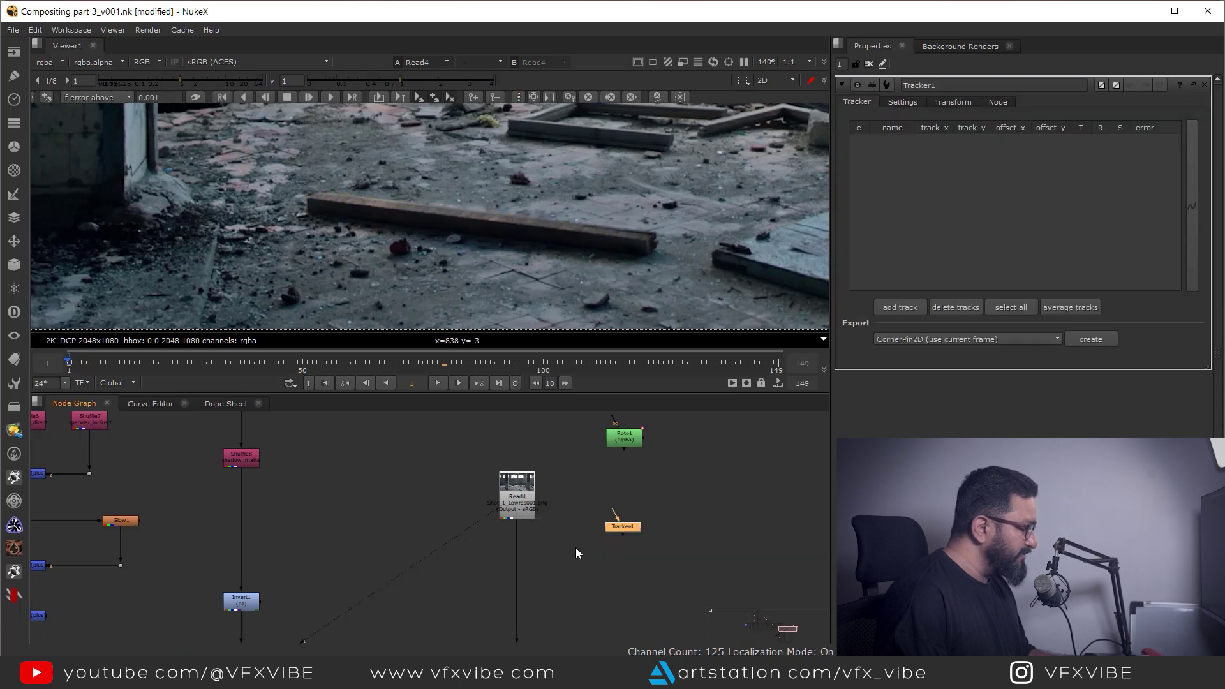
pyautogui.moveTo(611, 518); pyautogui.dragTo(526, 498)
pyautogui.moveTo(617, 526); pyautogui.dragTo(622, 495)
pyautogui.press('1')
pyautogui.click(577, 457)
# - Raise the viewer gain to 9.5, add a track on the dark spot along the plank's edge, and shrink its pattern box
pyautogui.moveTo(185, 77); pyautogui.dragTo(225, 80)
pyautogui.scroll(6, 354, 221)
pyautogui.moveTo(424, 282); pyautogui.dragTo(435, 295, button='middle')
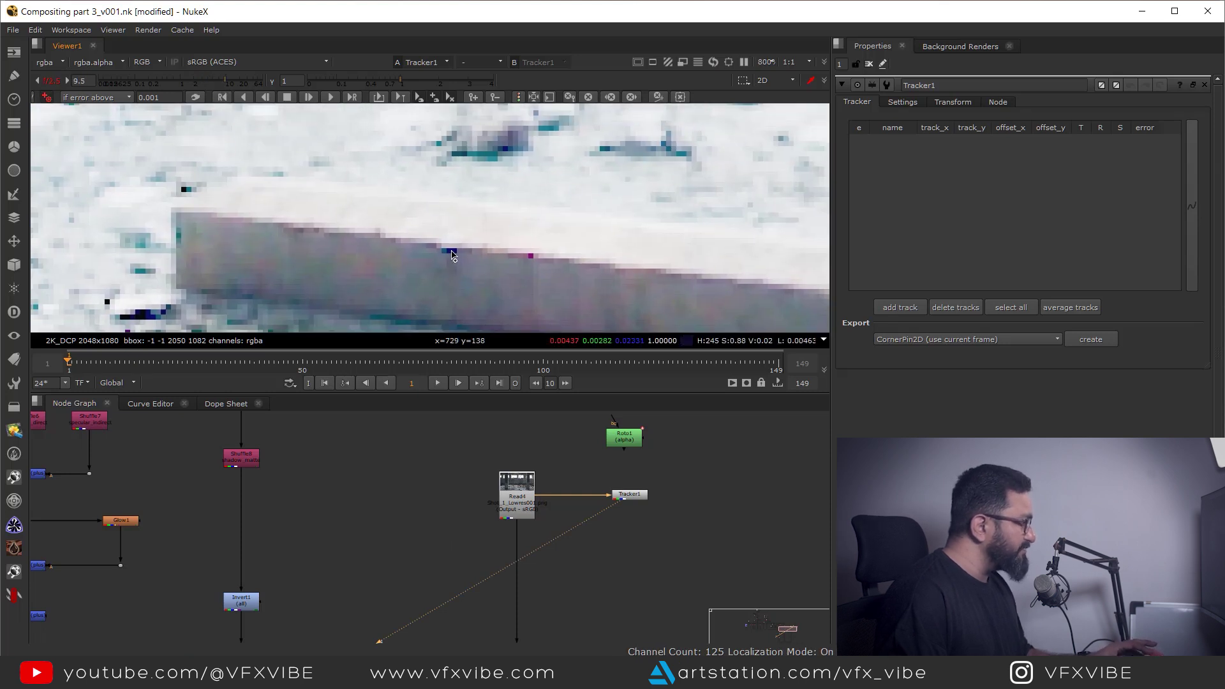
pyautogui.click(453, 256)
pyautogui.scroll(-6, 454, 255)
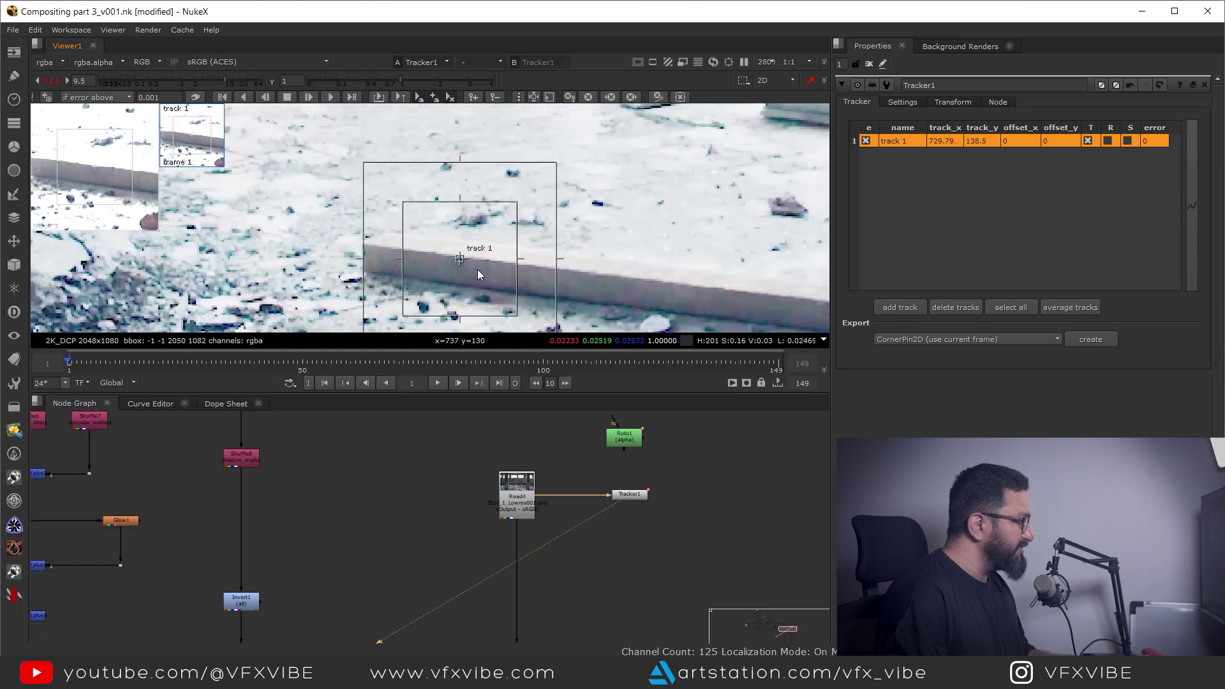
pyautogui.moveTo(487, 294); pyautogui.dragTo(485, 282)
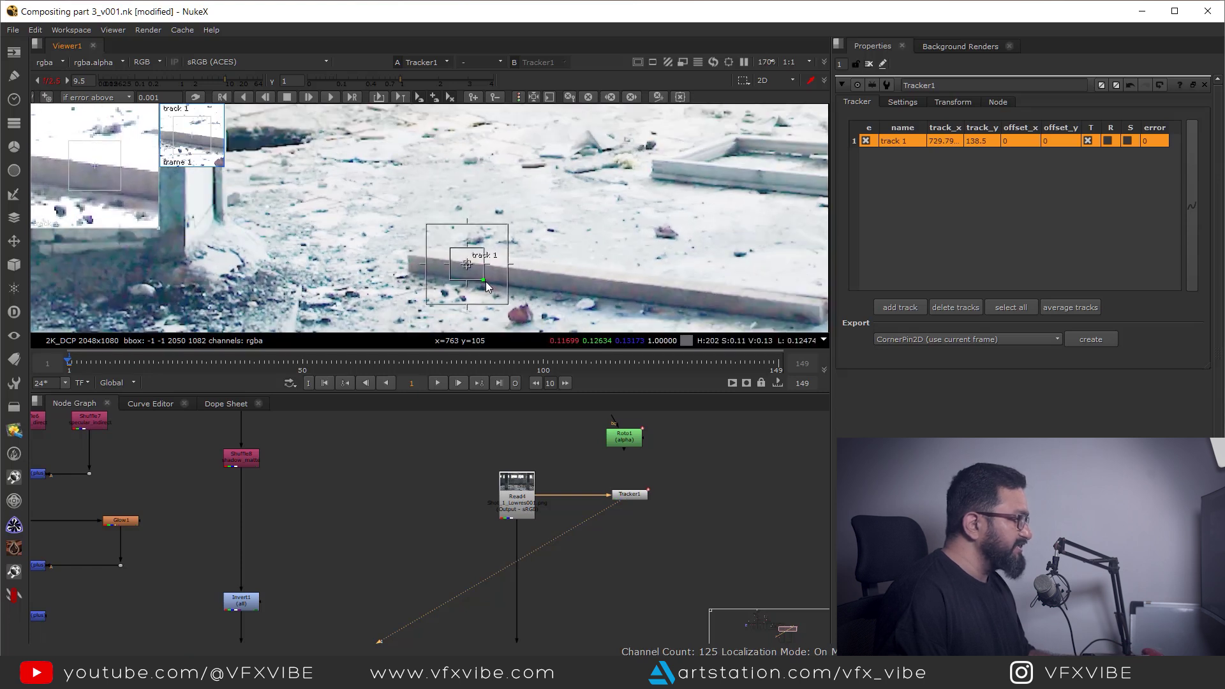
# - Track the plank point forward to frame 149, scrub back to check the track, and reset the viewer gain to 1
pyautogui.click(331, 99)
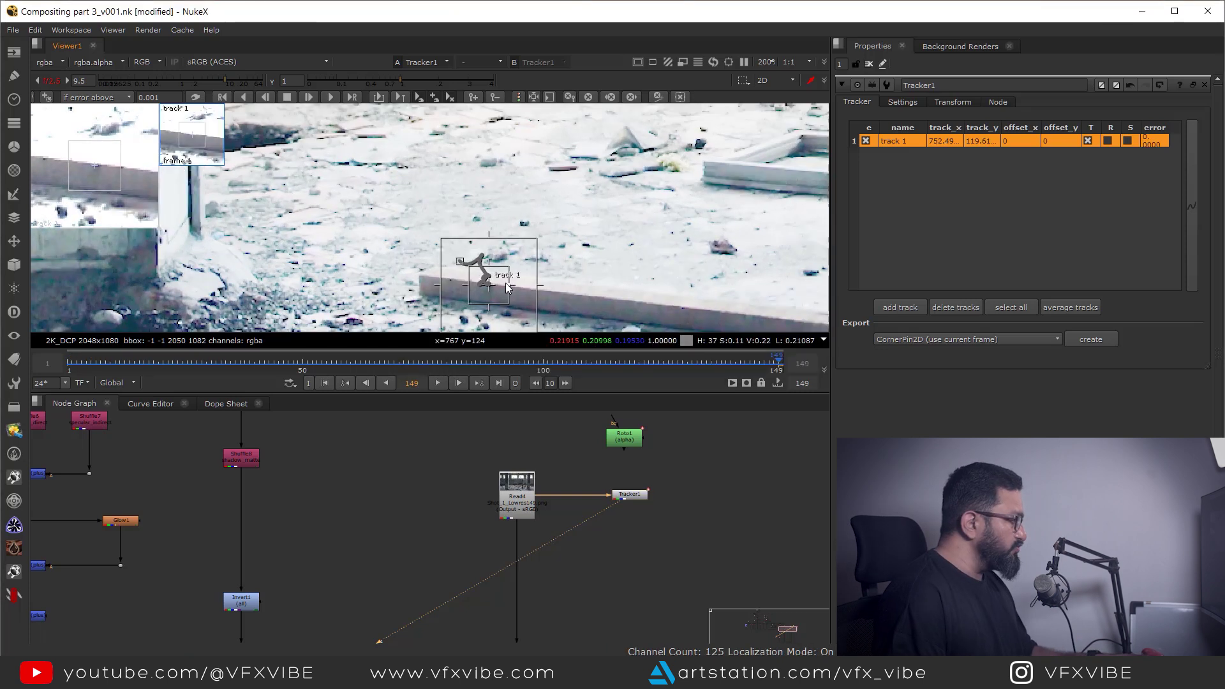
pyautogui.scroll(6, 480, 281)
pyautogui.scroll(-1, 480, 281)
pyautogui.moveTo(480, 282); pyautogui.dragTo(513, 241, button='middle')
pyautogui.moveTo(768, 366); pyautogui.dragTo(386, 380)
pyautogui.click(386, 382)
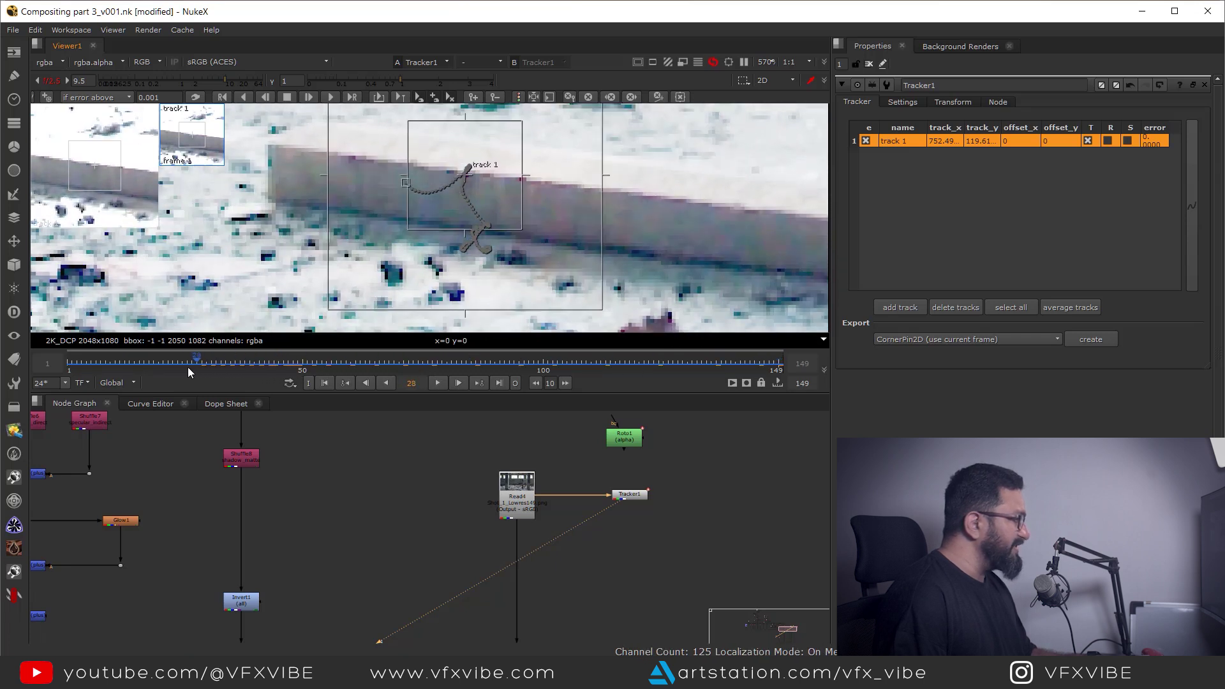
pyautogui.press('f')
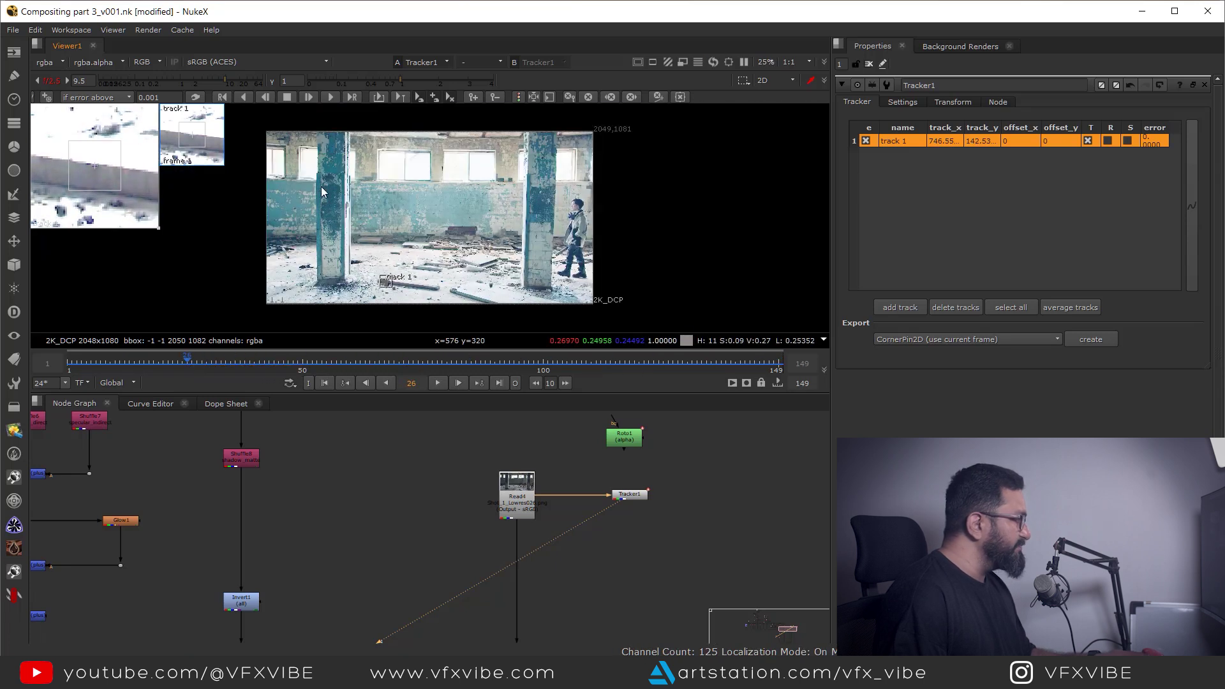
pyautogui.keyDown('ctrl'); pyautogui.click(243, 85); pyautogui.keyUp('ctrl')
# - Set Tracker1's transform type to match-move and use frame 1 as the reference frame
pyautogui.scroll(4, 627, 498)
pyautogui.doubleClick(630, 498)
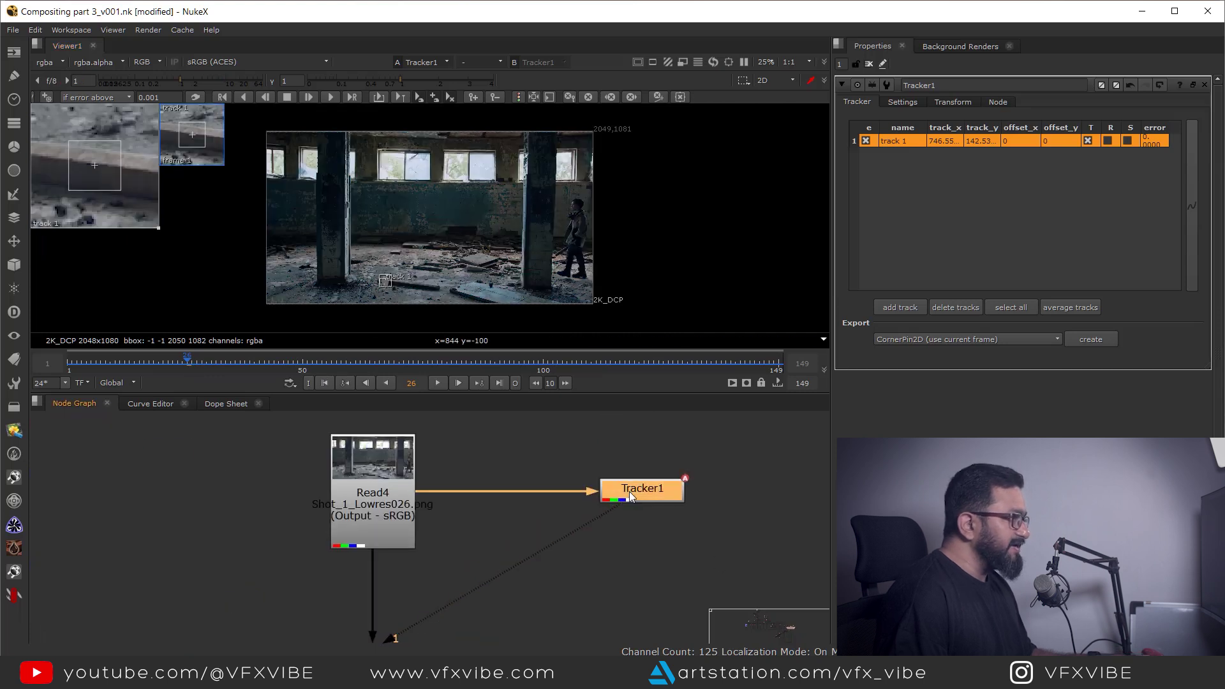
pyautogui.click(951, 102)
pyautogui.click(928, 120)
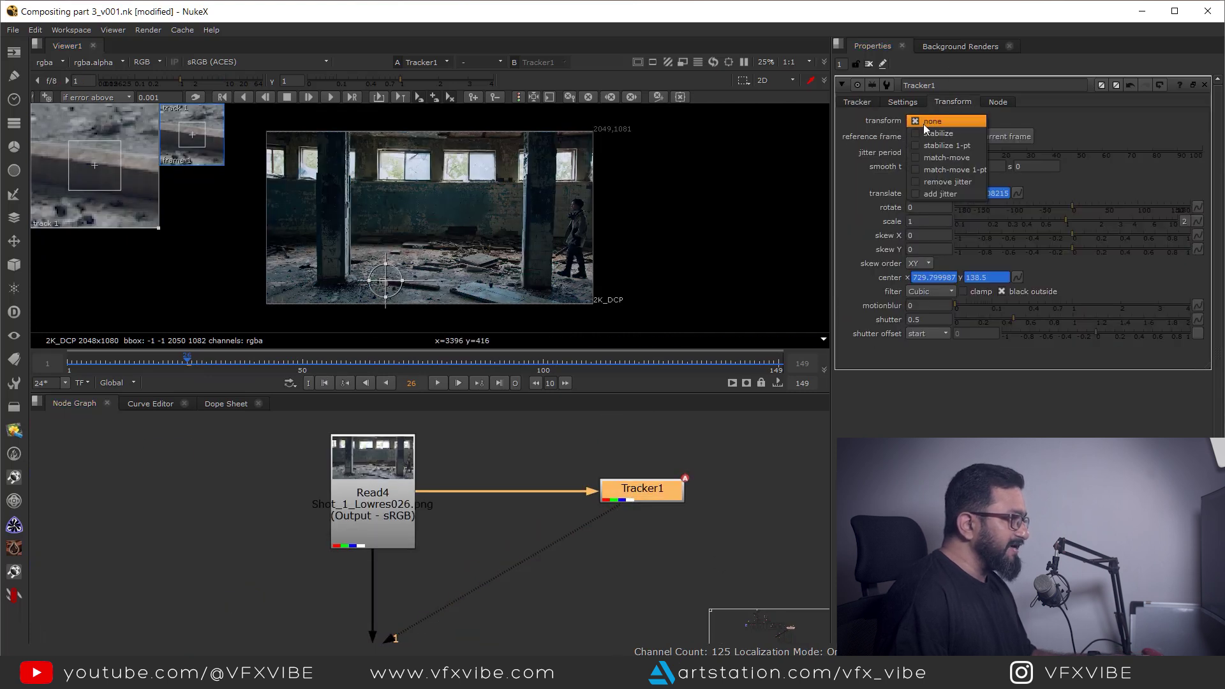
pyautogui.click(952, 158)
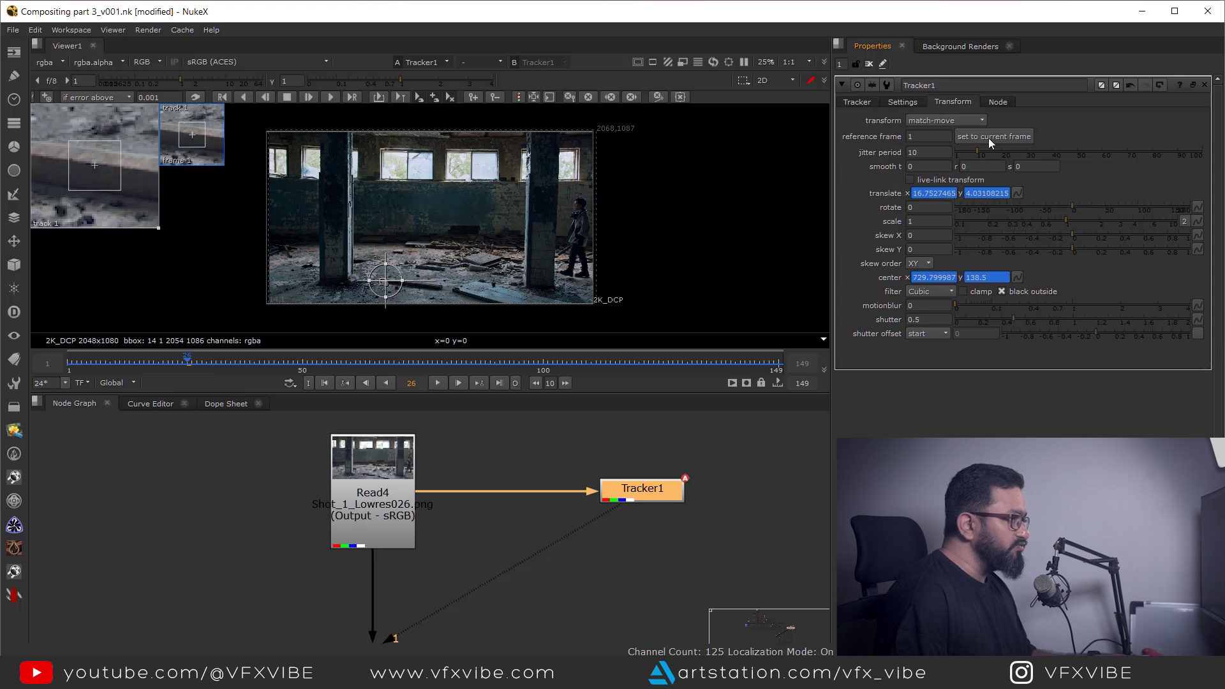
pyautogui.click(990, 138)
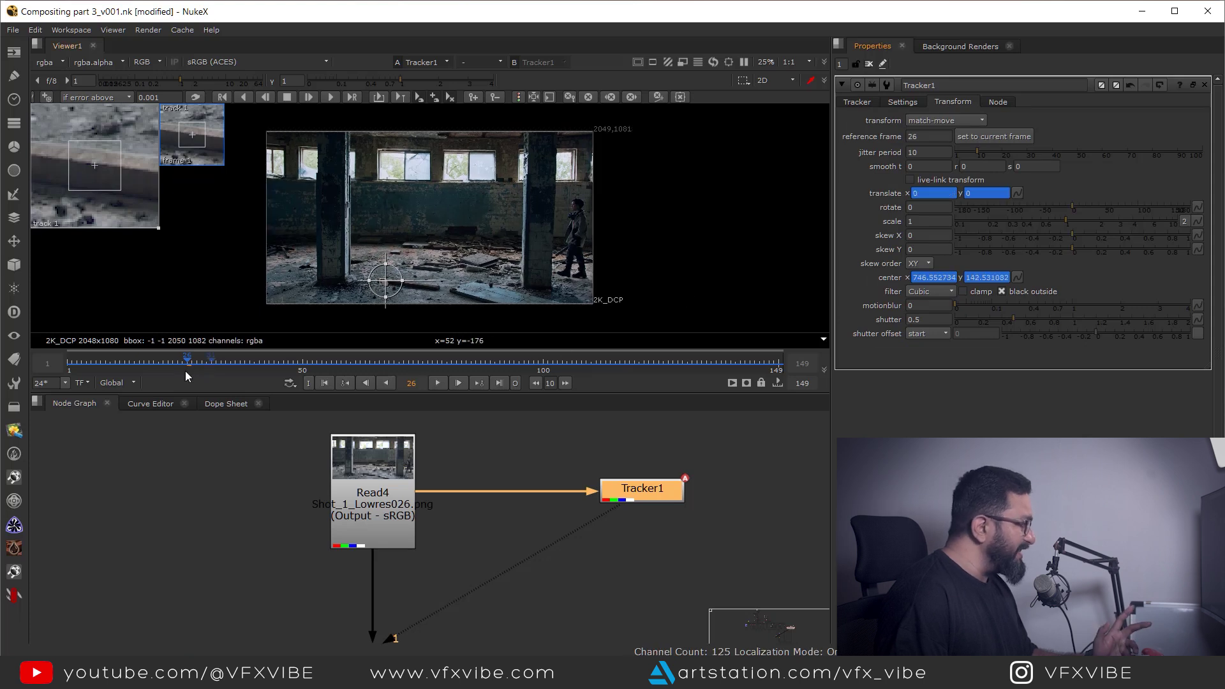
pyautogui.click(999, 137)
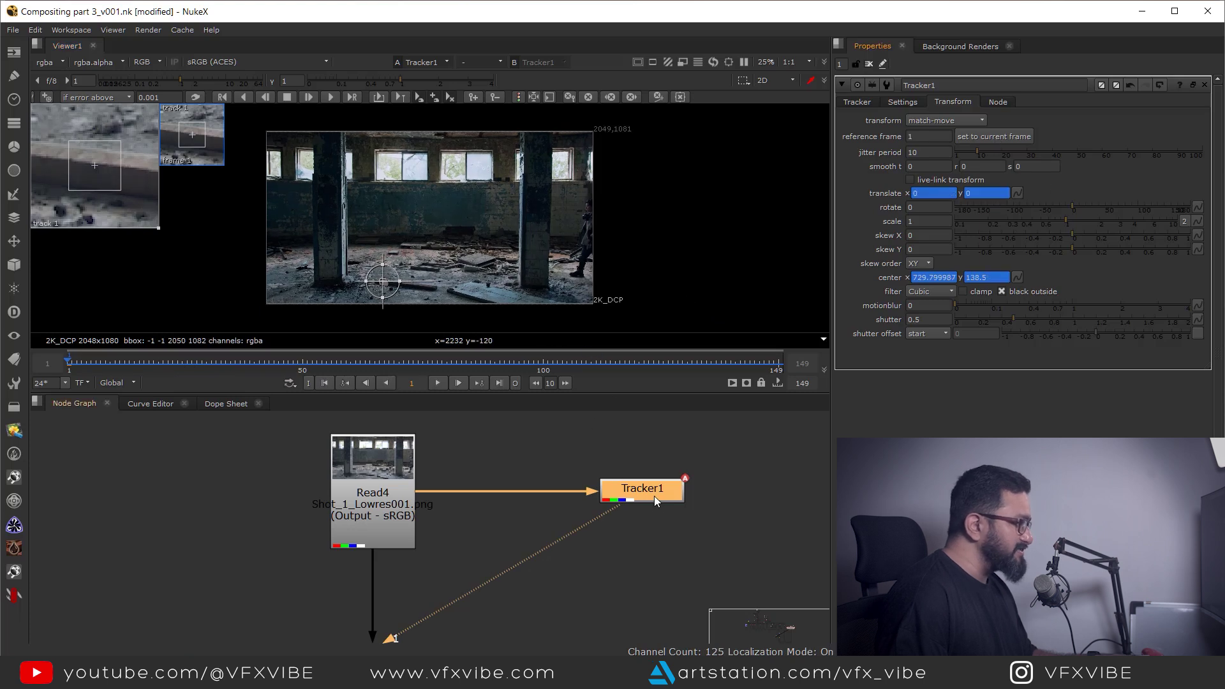
# - Export the plank track from Tracker1 as a Transform (match-move) node
pyautogui.click(857, 102)
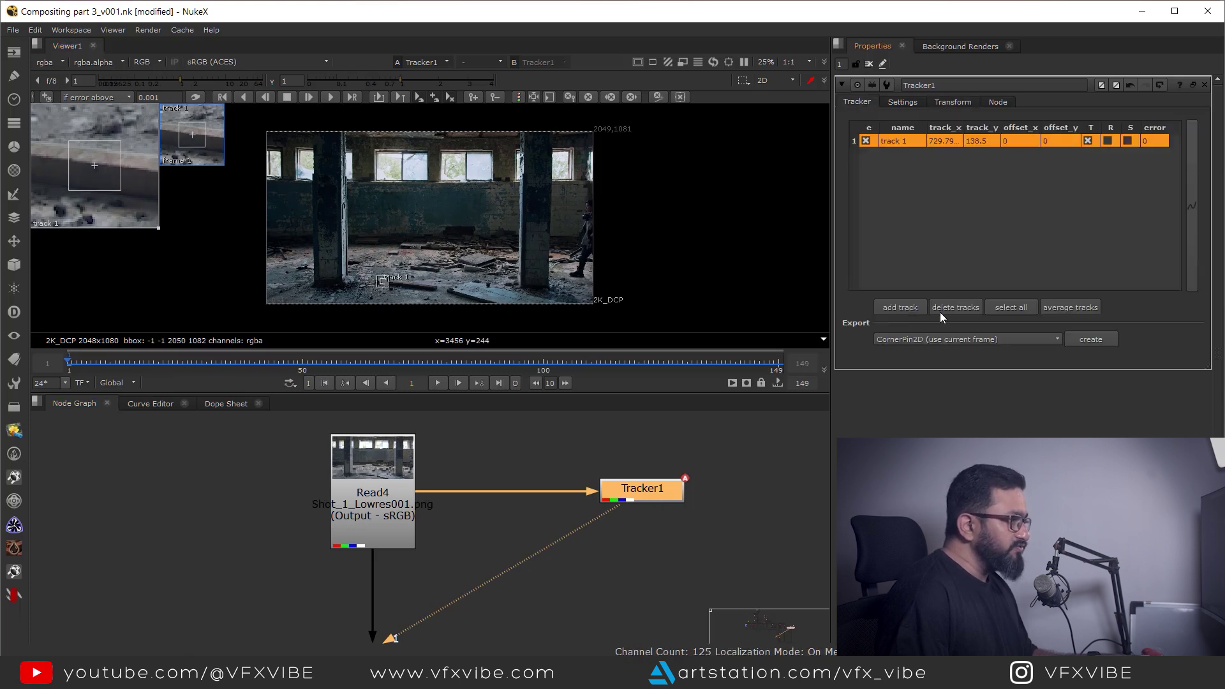
pyautogui.click(939, 338)
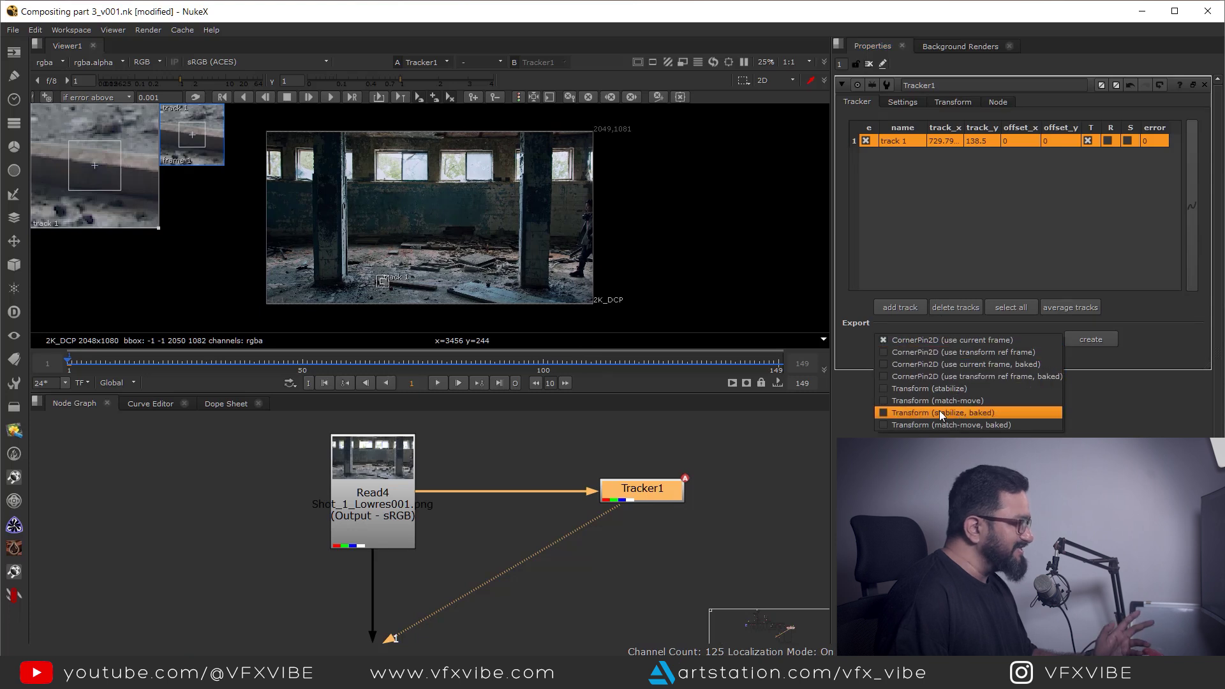
pyautogui.click(955, 401)
pyautogui.click(1085, 340)
# - Attach the exported match-move transform below Roto1 and display its alpha output
pyautogui.scroll(-5, 709, 524)
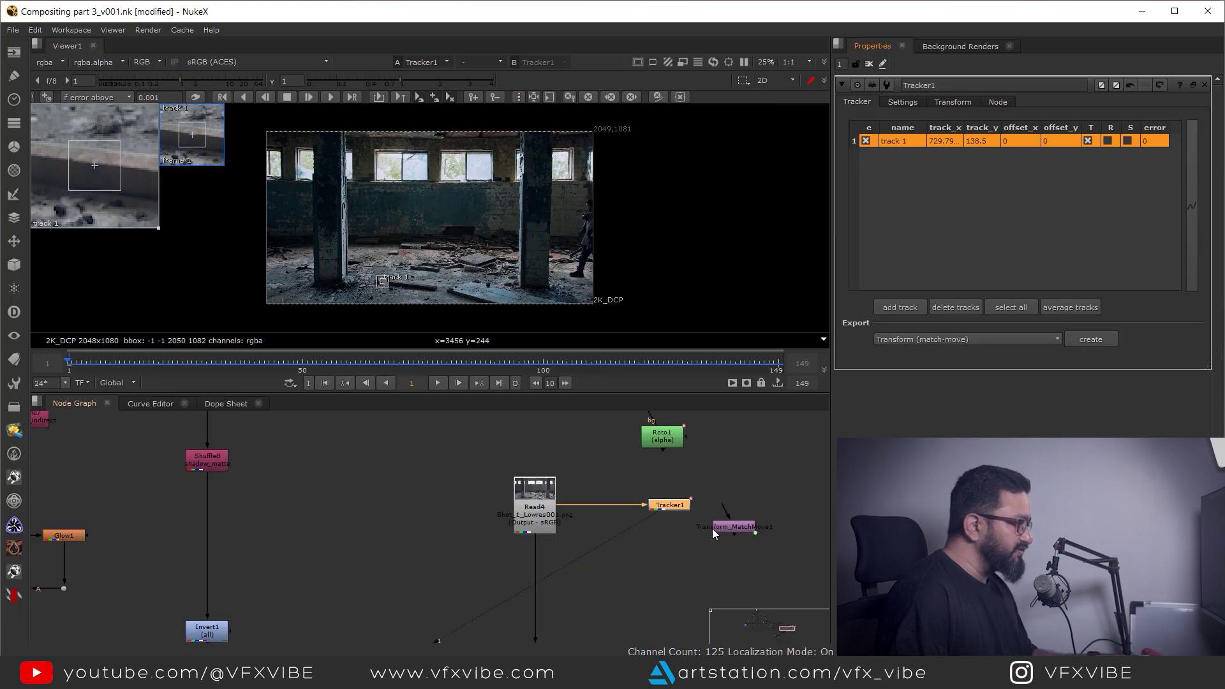
pyautogui.click(676, 452)
pyautogui.press('1')
pyautogui.press('a')
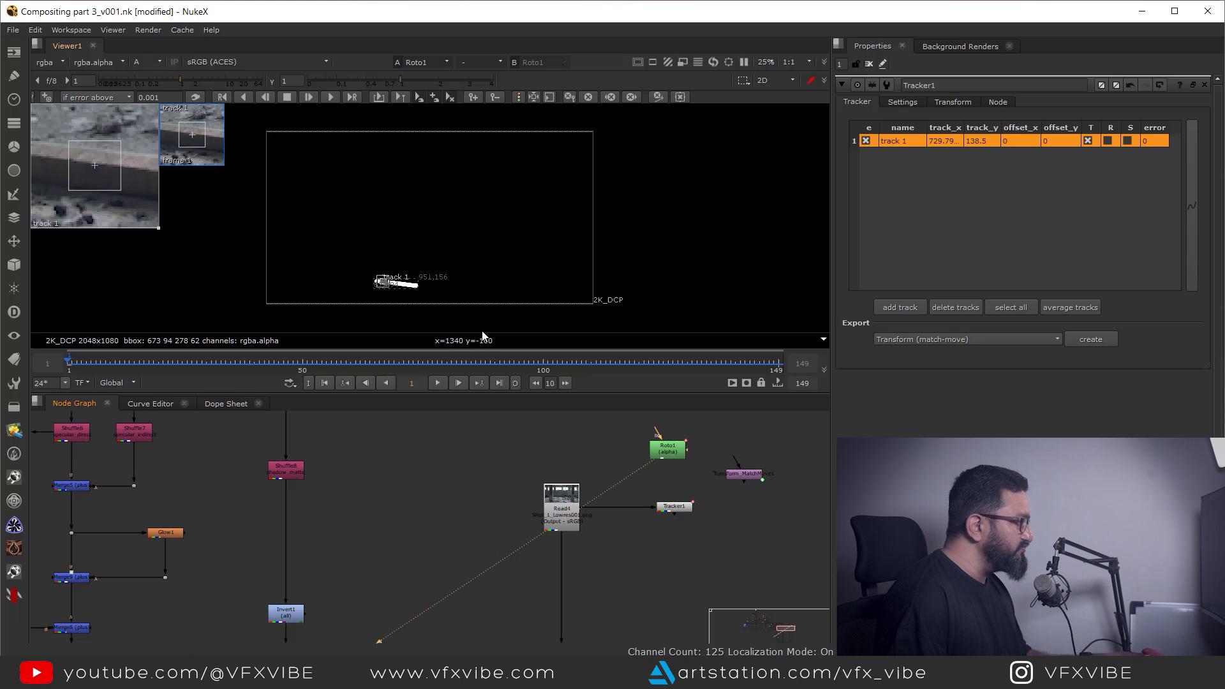
pyautogui.scroll(7, 407, 287)
pyautogui.moveTo(742, 474); pyautogui.dragTo(666, 454)
pyautogui.press('1')
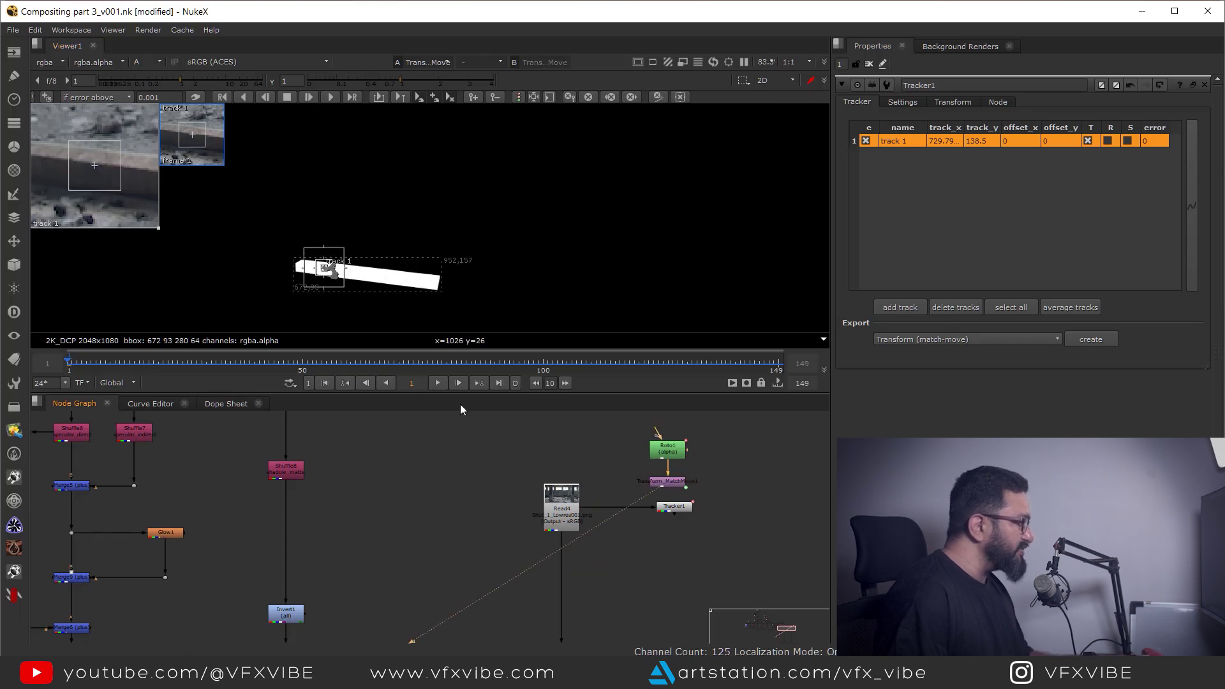
# - Play back the tracked plank matte up close, return to frame 1, and close all open node properties
pyautogui.click(437, 385)
pyautogui.scroll(4, 431, 307)
pyautogui.moveTo(450, 300); pyautogui.dragTo(649, 335, button='middle')
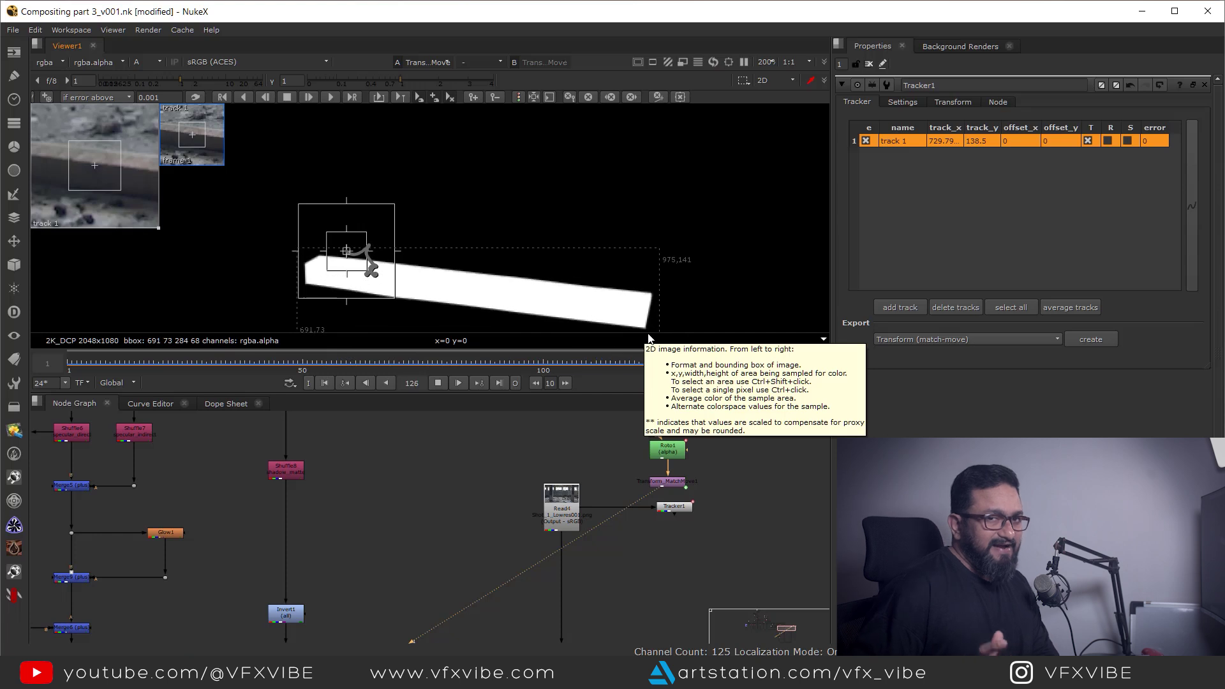
pyautogui.click(439, 384)
pyautogui.click(329, 383)
pyautogui.click(870, 64)
# - Move Roto1 and its match-move transform down the node graph to below the final merges of the composite
pyautogui.scroll(-2, 690, 485)
pyautogui.moveTo(696, 511); pyautogui.dragTo(633, 569)
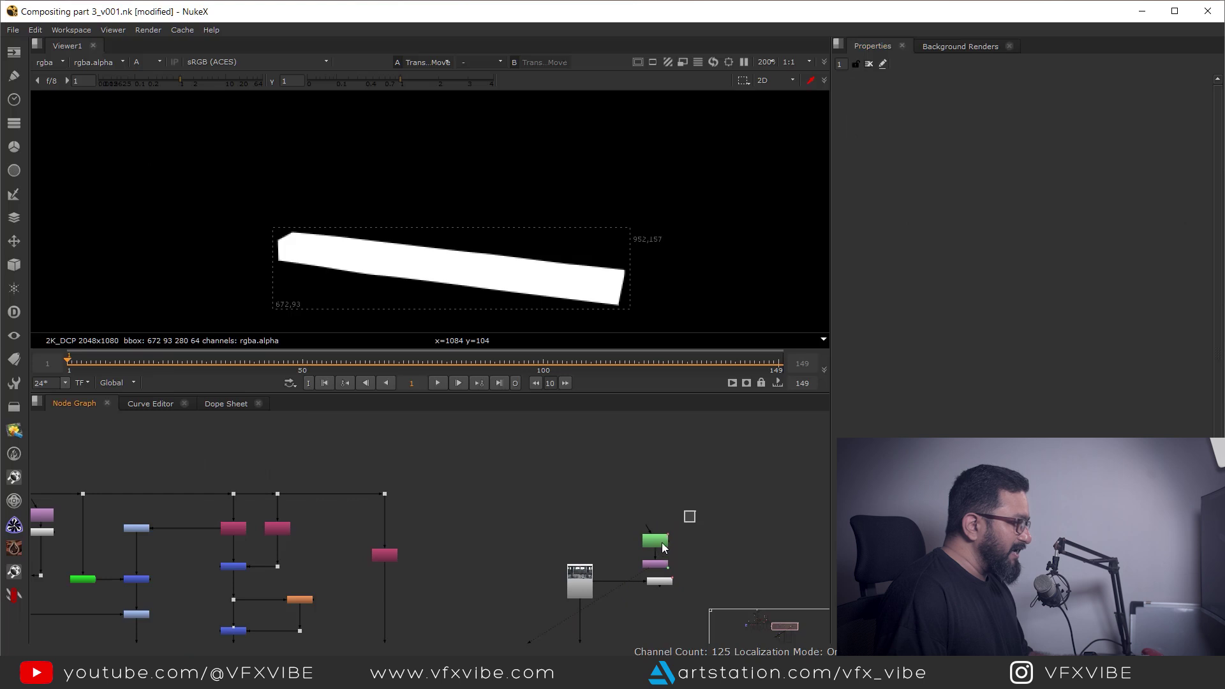
pyautogui.scroll(-1, 646, 551)
pyautogui.moveTo(689, 480); pyautogui.dragTo(701, 382, button='middle')
pyautogui.moveTo(668, 448); pyautogui.dragTo(621, 635)
pyautogui.moveTo(629, 607); pyautogui.dragTo(692, 421, button='middle')
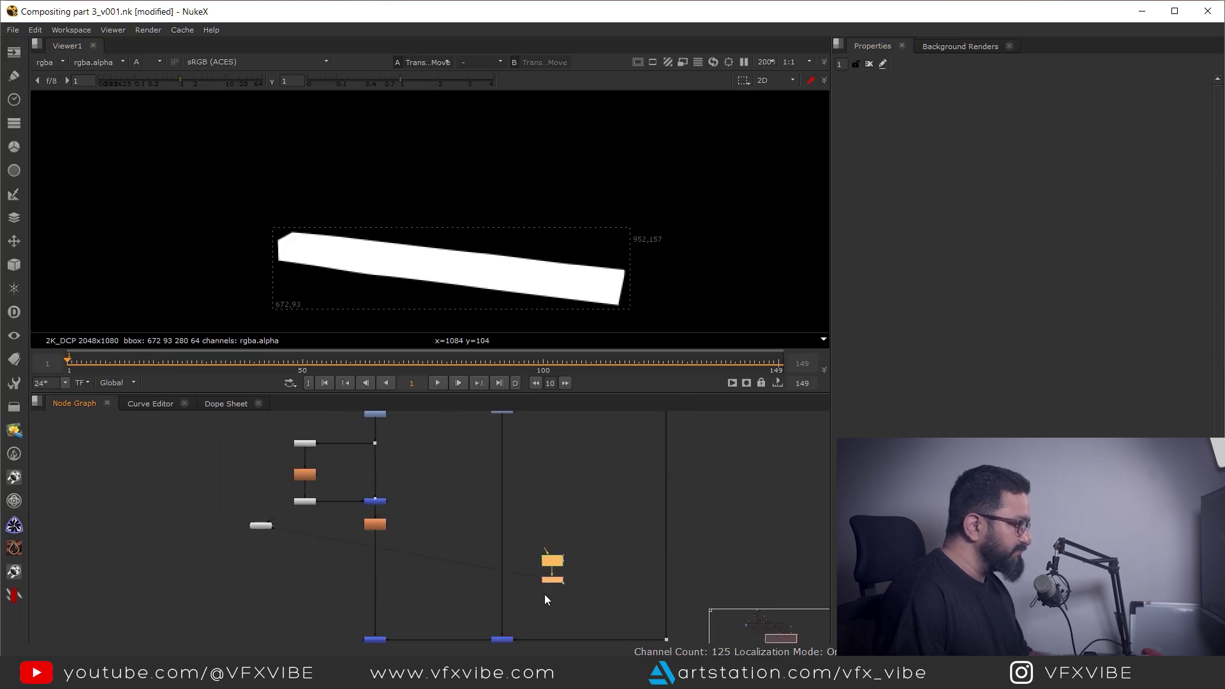
pyautogui.moveTo(545, 595); pyautogui.dragTo(607, 488, button='middle')
pyautogui.moveTo(617, 471); pyautogui.dragTo(550, 606)
pyautogui.scroll(1, 683, 592)
pyautogui.moveTo(769, 516); pyautogui.dragTo(642, 501, button='middle')
pyautogui.moveTo(649, 482); pyautogui.dragTo(558, 552)
# - Add a Merge fed by the background plate's dot, connect the tracked plank roto as its A input, and display the RGB result
pyautogui.press('1')
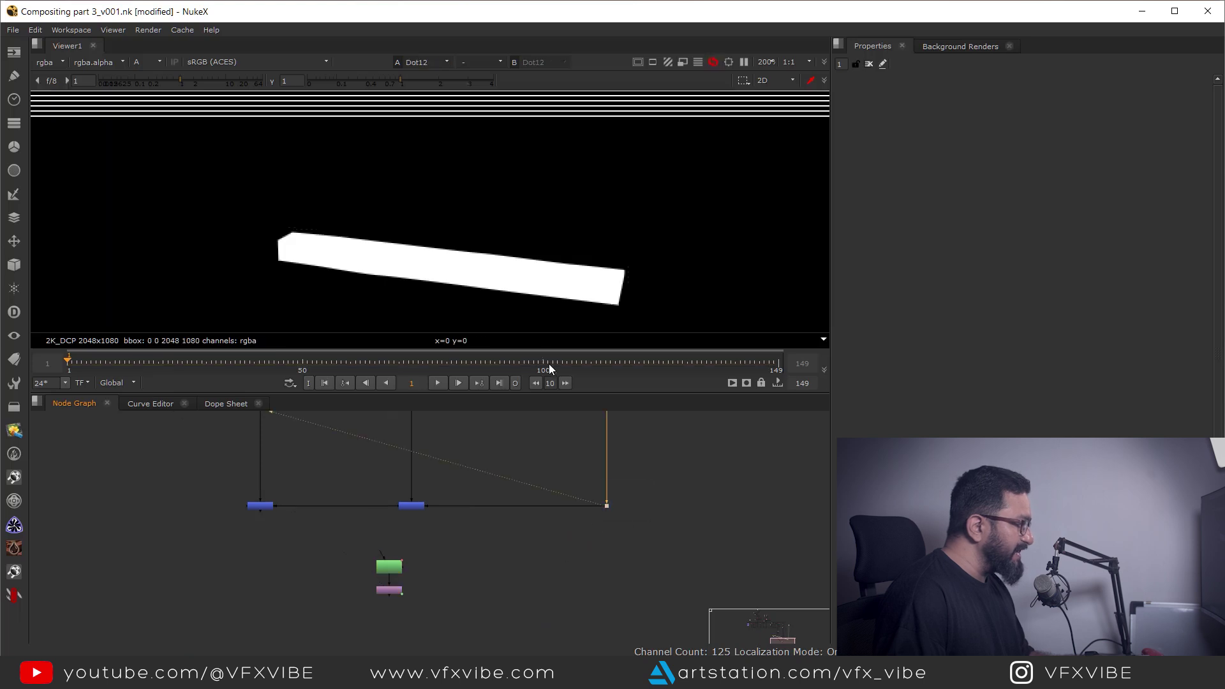
pyautogui.press('a')
pyautogui.press('m')
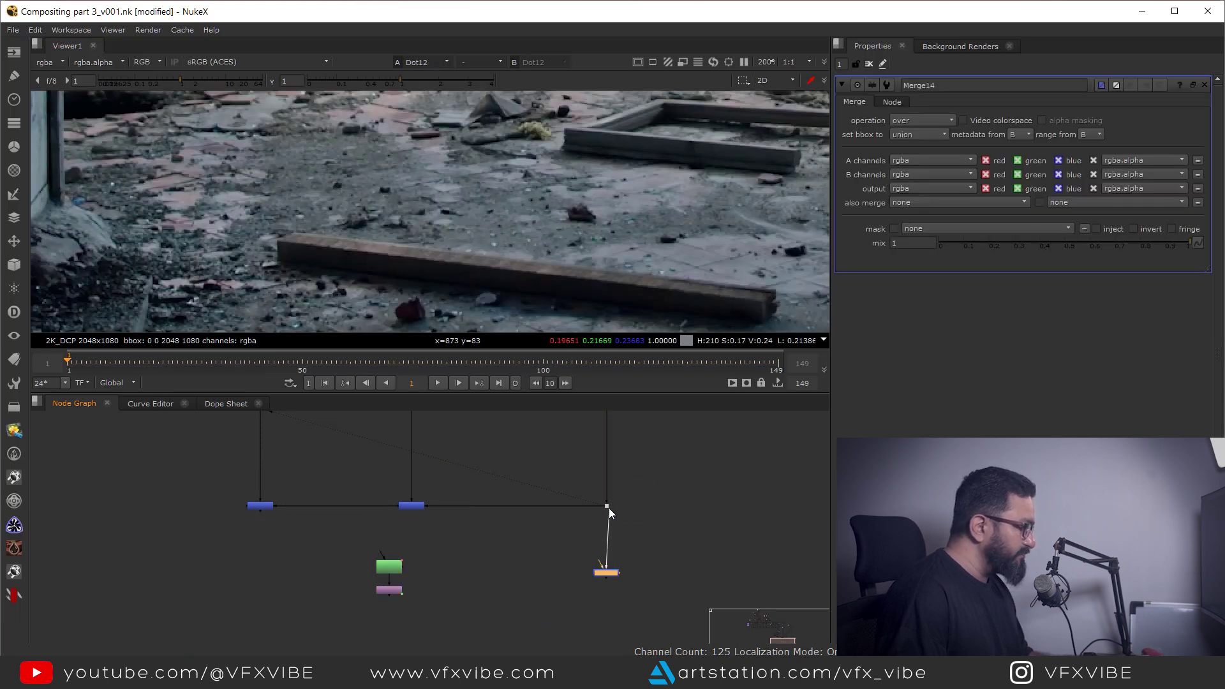
pyautogui.moveTo(532, 583)
pyautogui.mouseDown()
pyautogui.moveTo(522, 584)
pyautogui.moveTo(531, 570)
pyautogui.mouseUp()
pyautogui.moveTo(352, 541); pyautogui.dragTo(411, 611)
pyautogui.moveTo(398, 563); pyautogui.dragTo(518, 520)
pyautogui.moveTo(523, 562)
pyautogui.mouseDown()
pyautogui.moveTo(499, 554)
pyautogui.moveTo(503, 574)
pyautogui.mouseUp()
pyautogui.press('1')
# - Set the plank merge's operation to mask and add a dot to square up its background plate connection
pyautogui.click(923, 120)
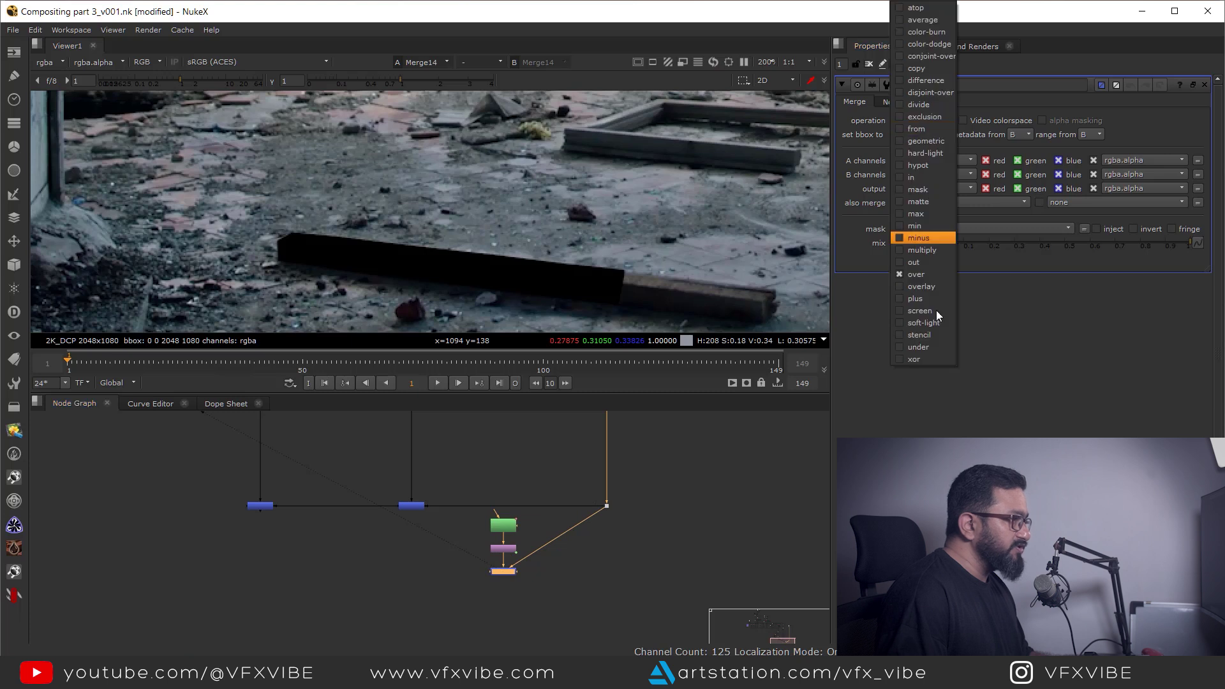
pyautogui.click(918, 190)
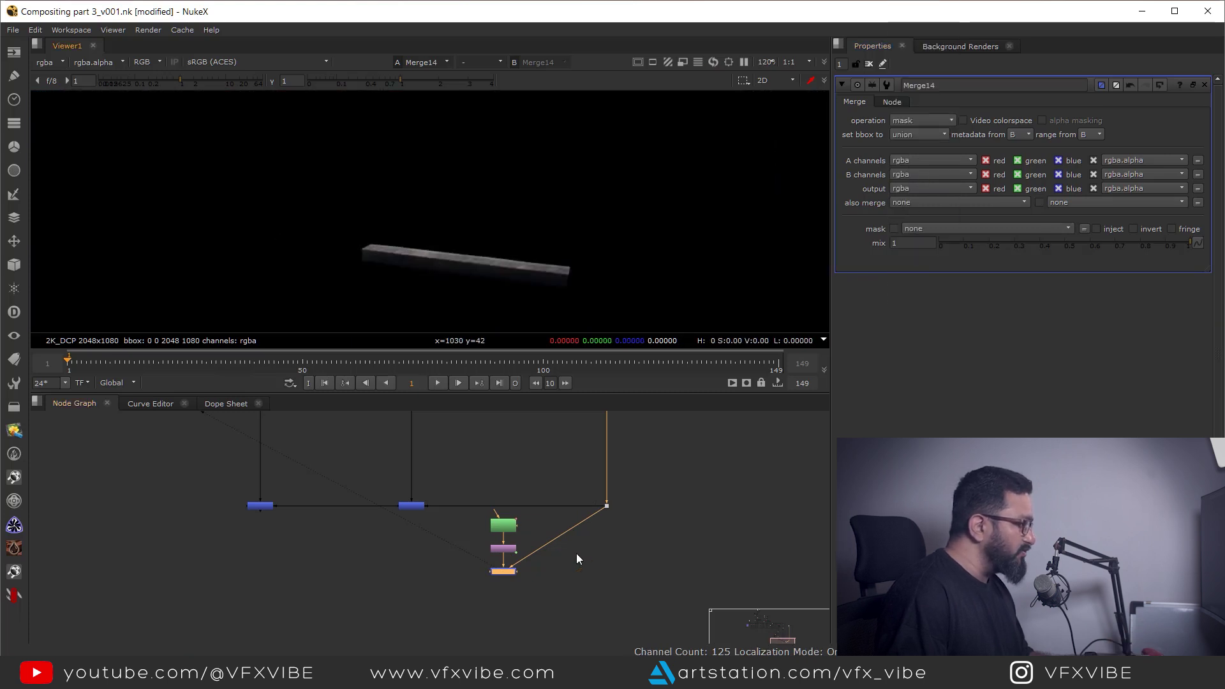
pyautogui.keyDown('ctrl'); pyautogui.moveTo(557, 544); pyautogui.dragTo(607, 571); pyautogui.keyUp('ctrl')
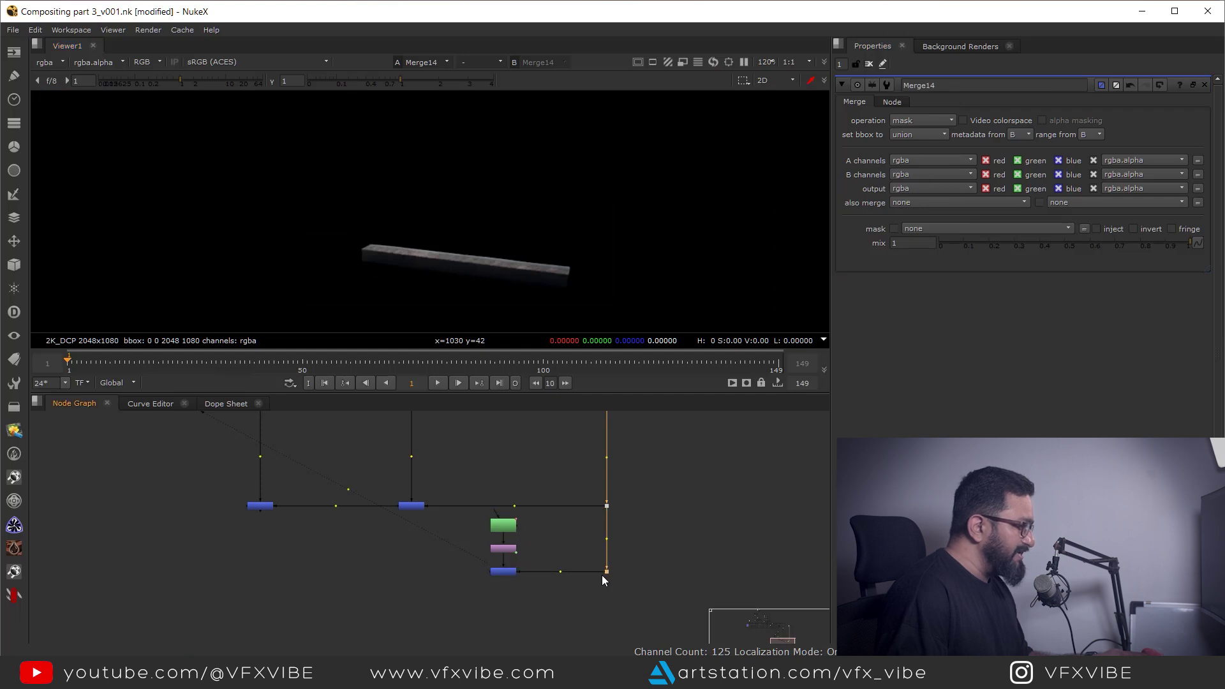
# - Add an over Merge below the character's final merge, connect the masked plank as its A input, and display the result
pyautogui.moveTo(257, 593); pyautogui.dragTo(364, 593, button='middle')
pyautogui.press('m')
pyautogui.moveTo(376, 502); pyautogui.dragTo(374, 505)
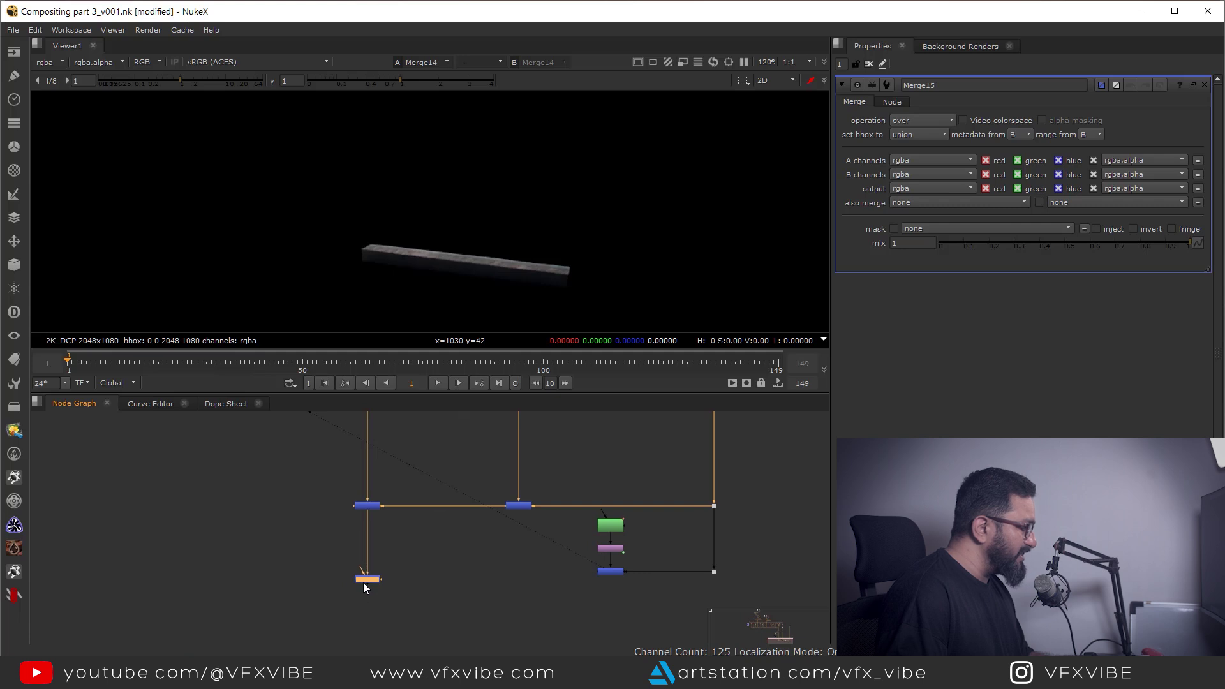
pyautogui.moveTo(594, 585)
pyautogui.mouseDown()
pyautogui.moveTo(627, 576)
pyautogui.moveTo(608, 574)
pyautogui.mouseUp()
pyautogui.click(371, 572)
pyautogui.moveTo(361, 579); pyautogui.dragTo(275, 616)
pyautogui.press('1')
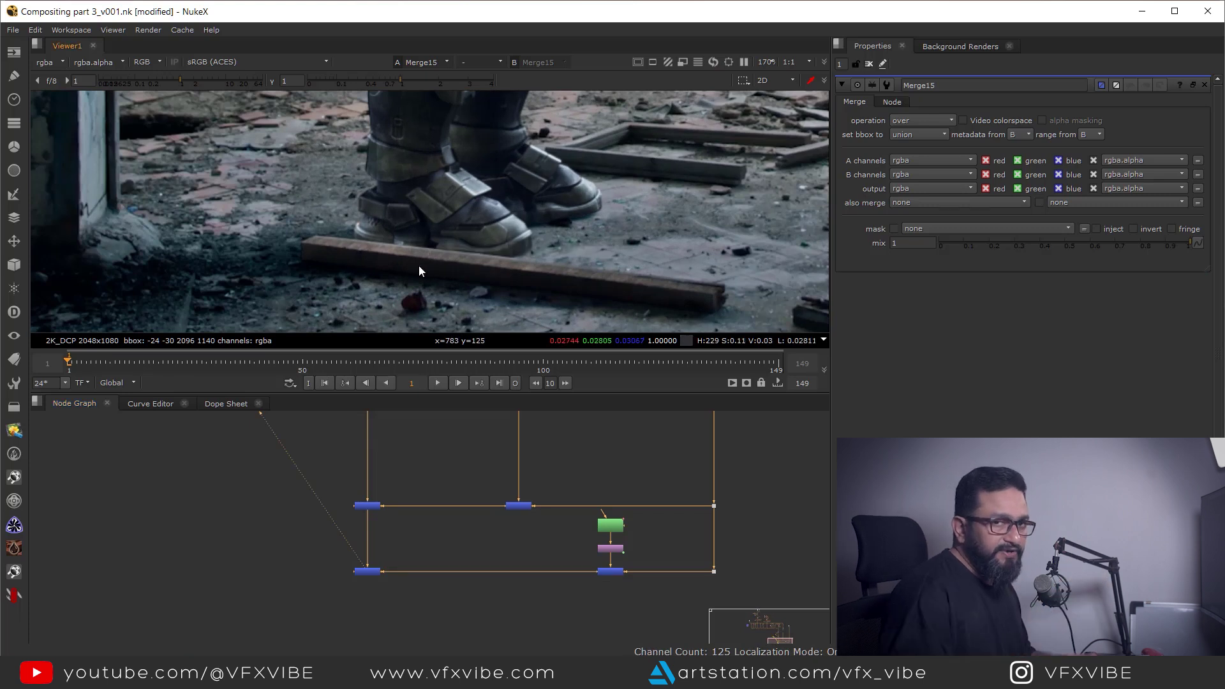
# - Examine the composite, checking the feet behind the plank, the full frame, and the helmet visor up close
pyautogui.scroll(-5, 492, 271)
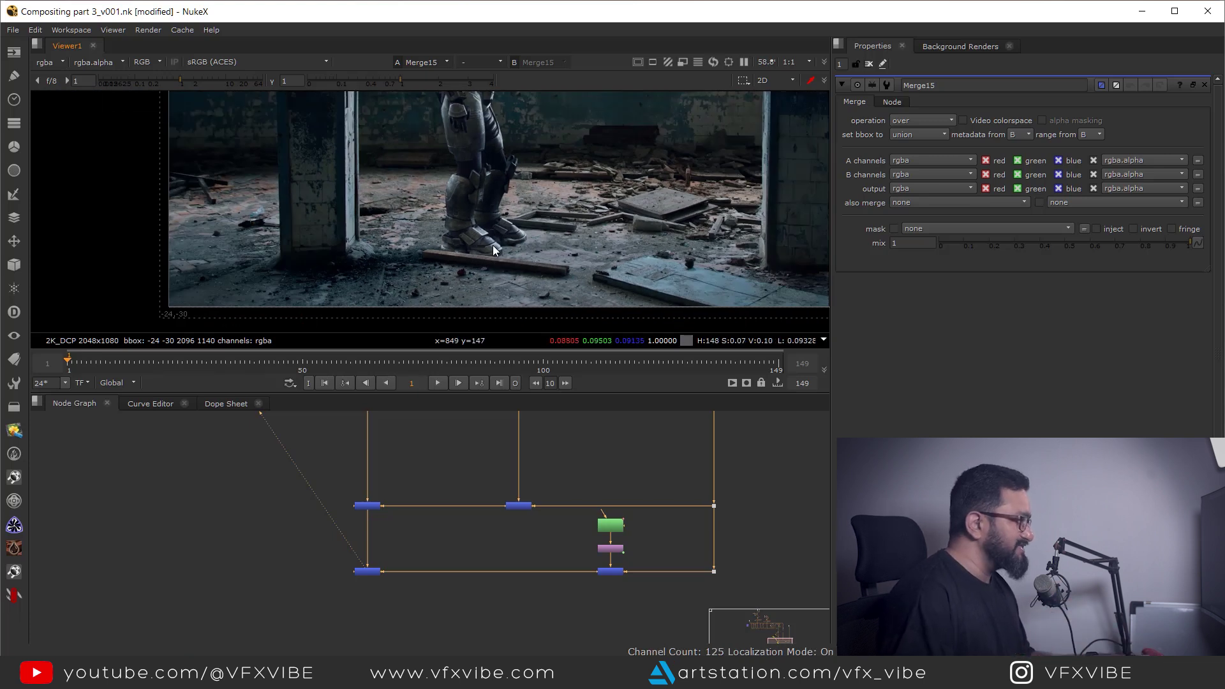
pyautogui.scroll(-3, 495, 249)
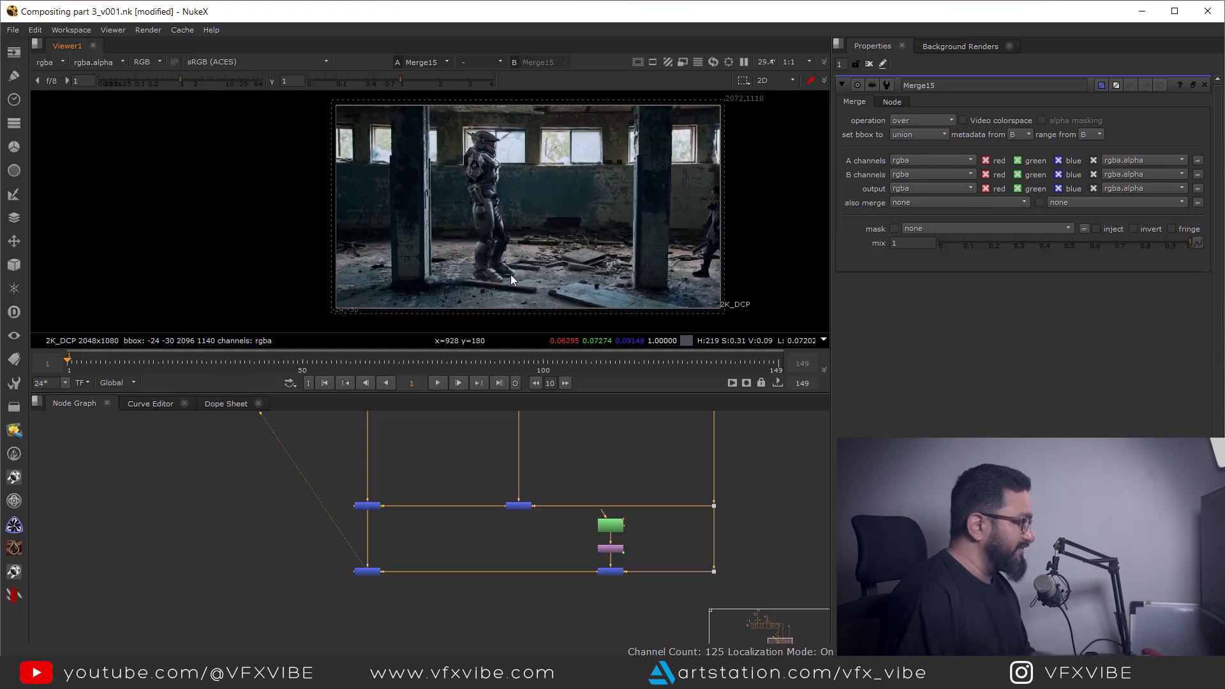
pyautogui.press('f')
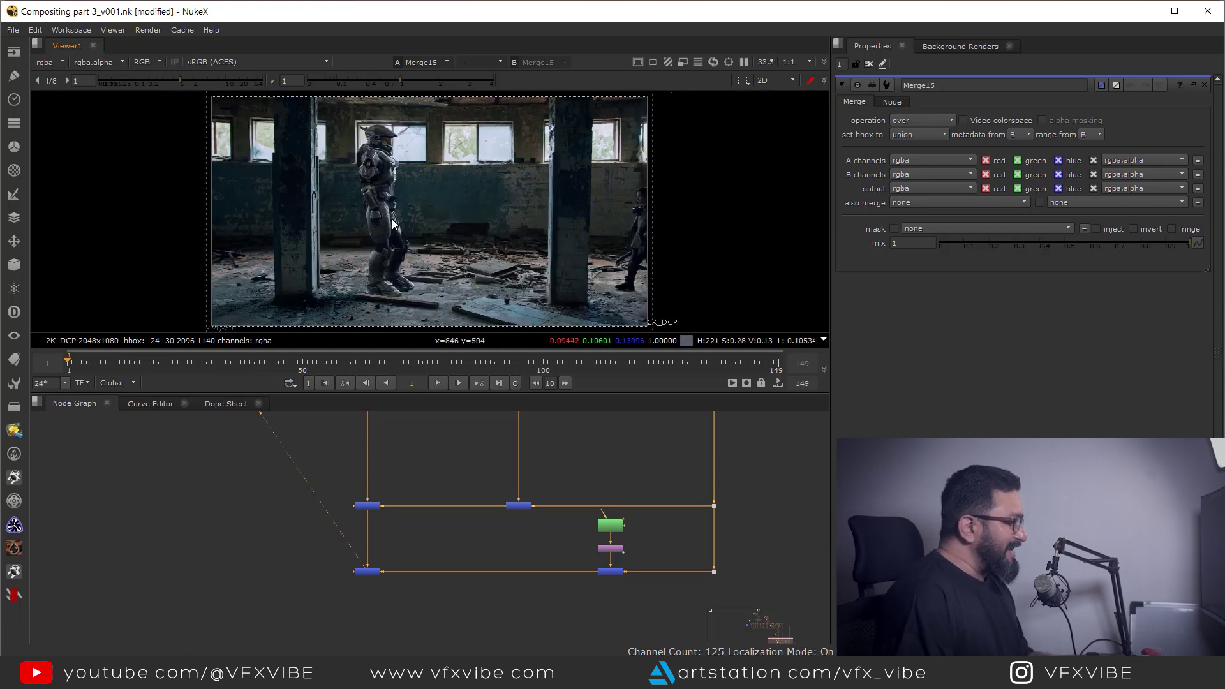
pyautogui.scroll(6, 393, 224)
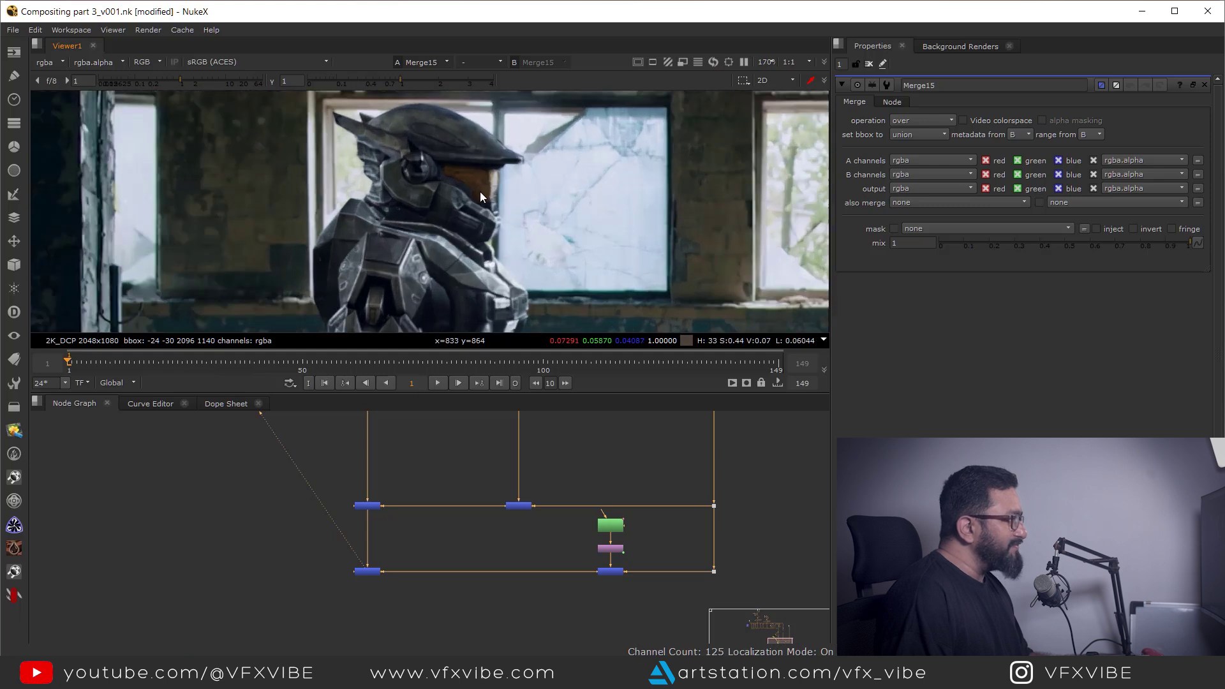
pyautogui.scroll(2, 482, 196)
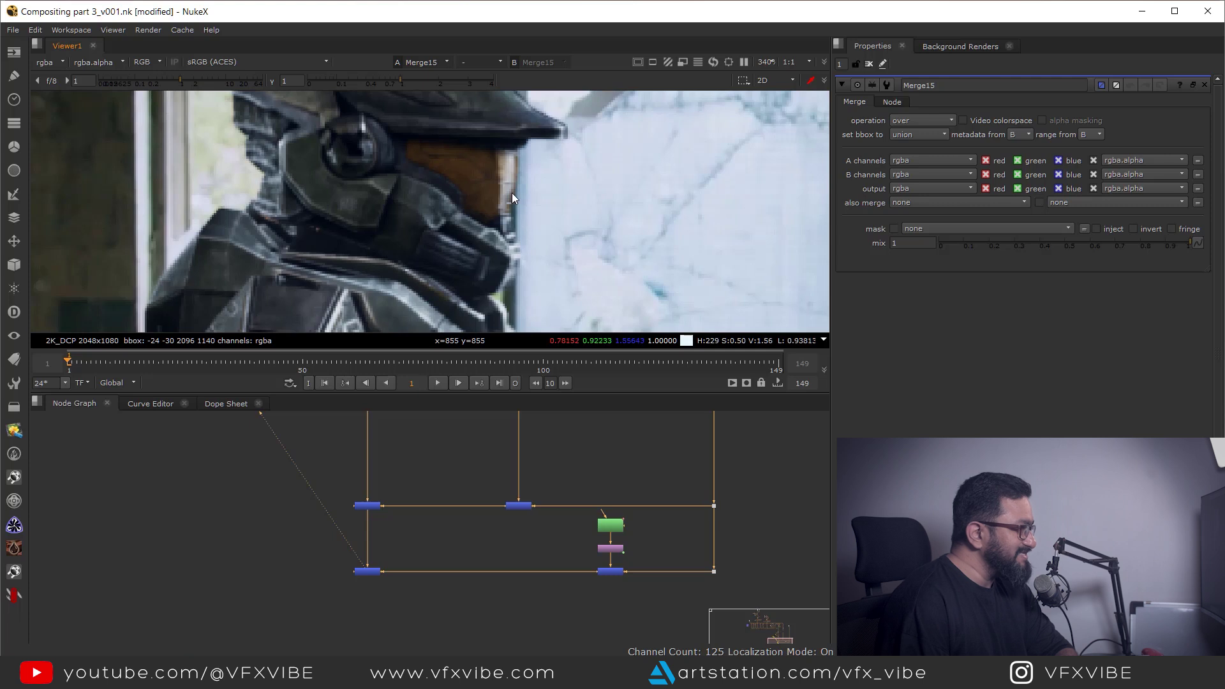
pyautogui.scroll(-5, 513, 230)
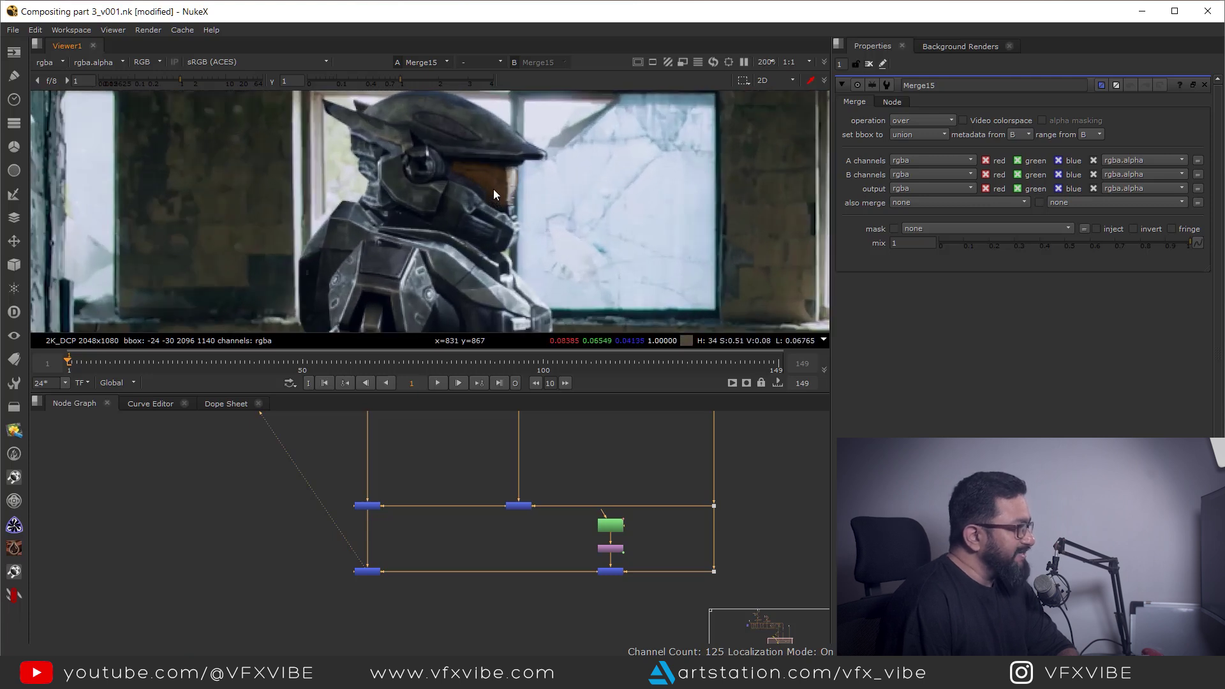
pyautogui.scroll(3, 501, 197)
pyautogui.moveTo(530, 223); pyautogui.dragTo(531, 223)
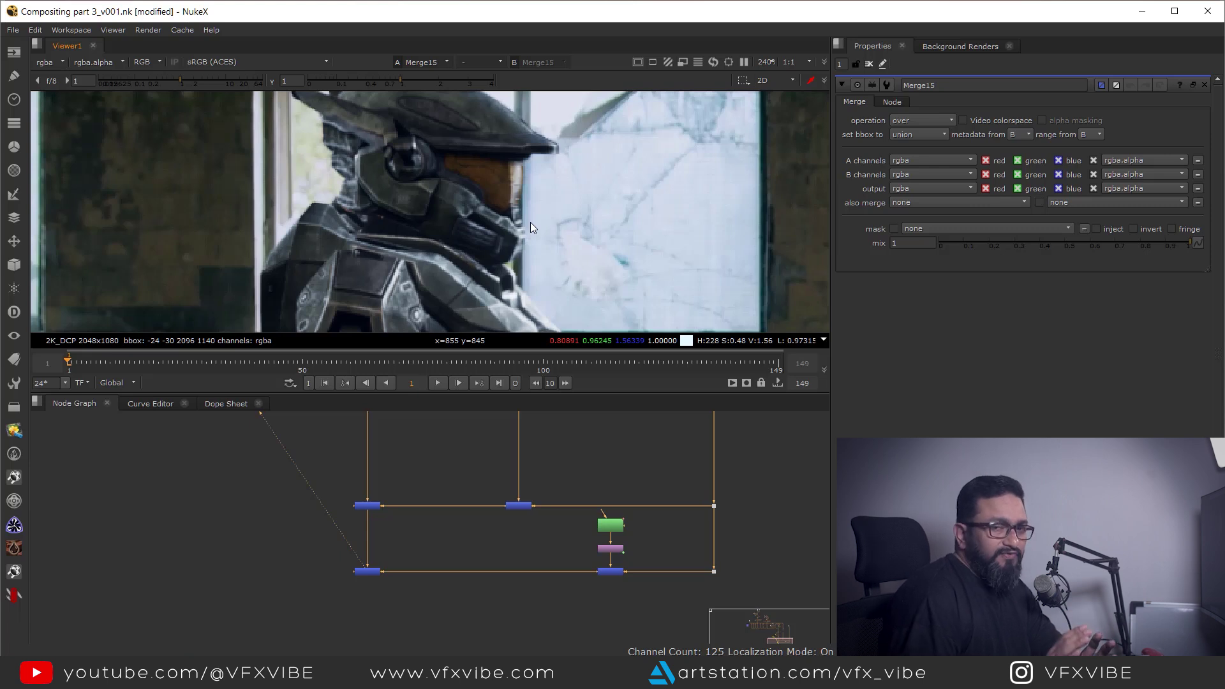
# - Display the Read2 helmet base color emission texture, fitted in the viewer
pyautogui.scroll(-6, 445, 527)
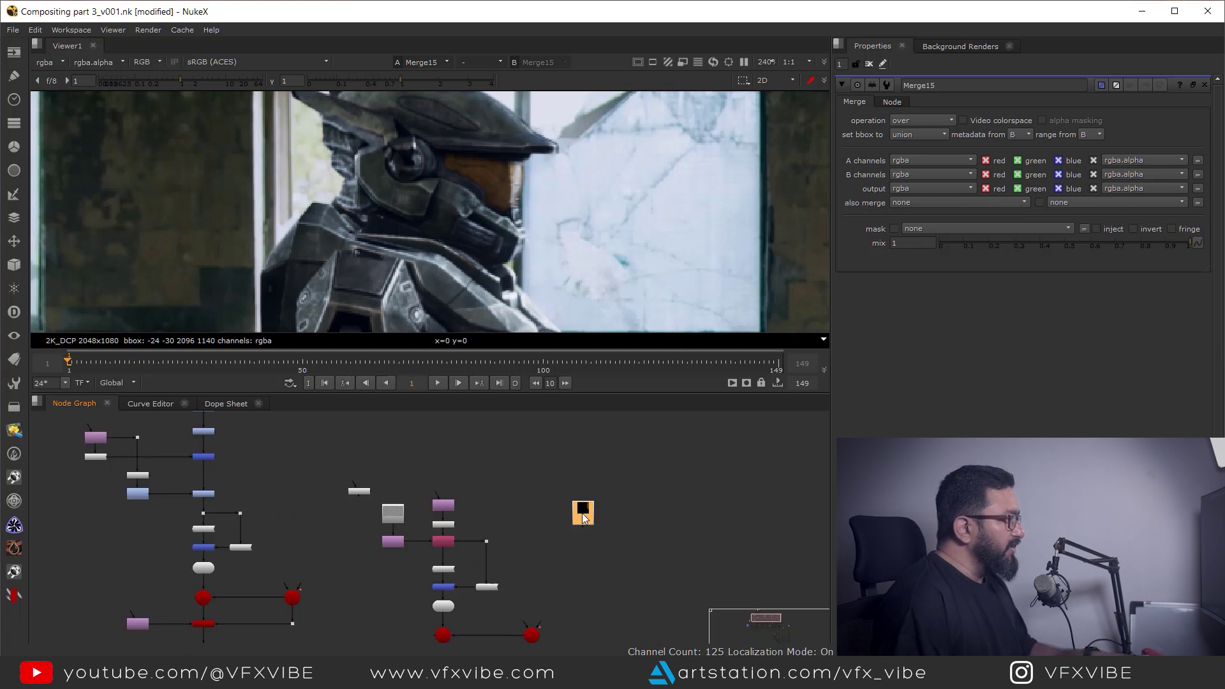
pyautogui.scroll(5, 587, 504)
pyautogui.press('1')
pyautogui.press('f')
pyautogui.scroll(2, 534, 264)
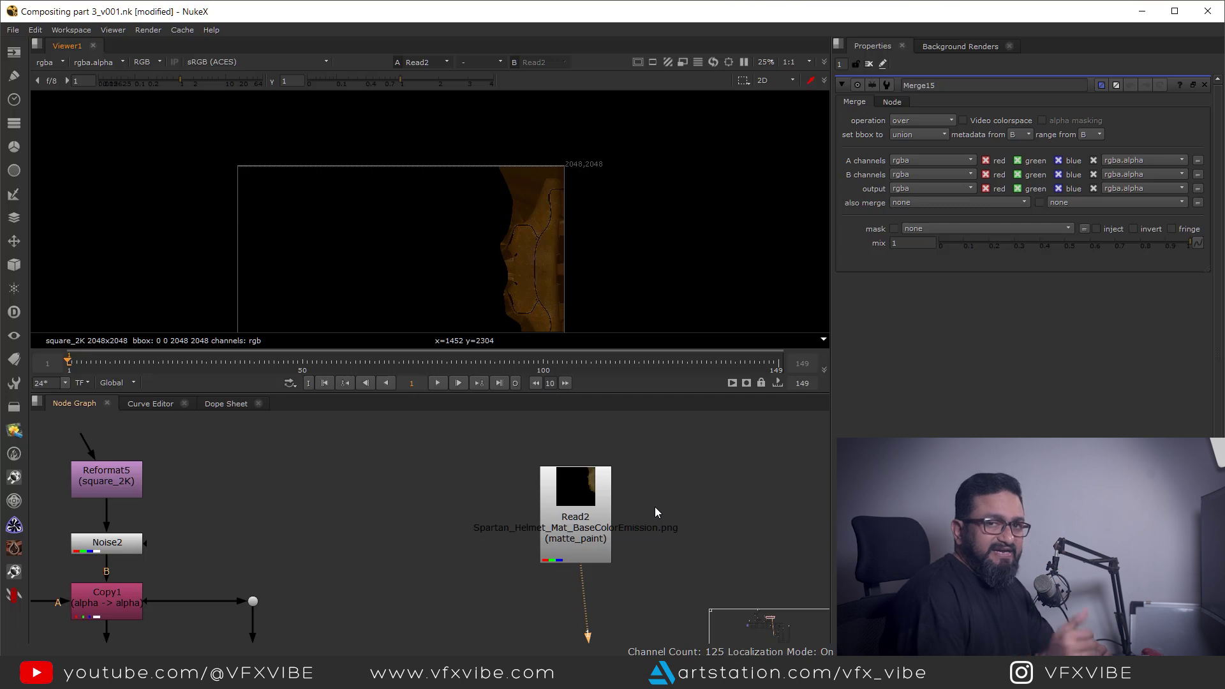
# - Switch to the reference image board and examine how the eyes and lights of the film robots and ships look
pyautogui.click(702, 670)
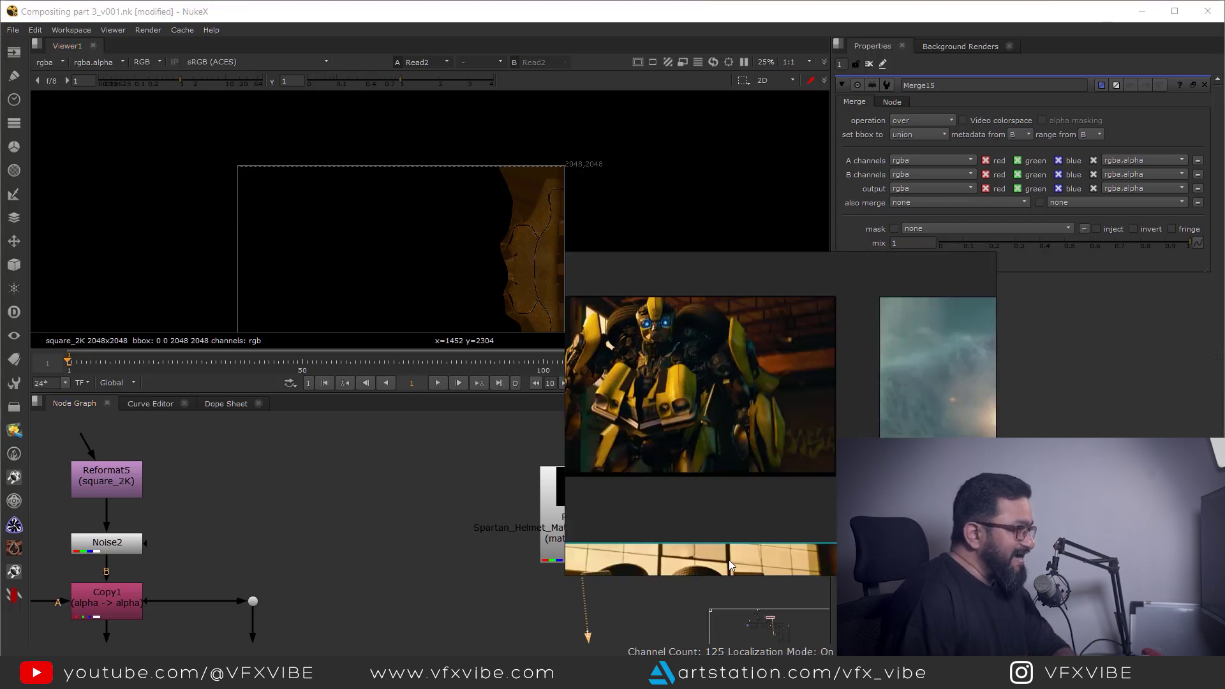
pyautogui.scroll(-3, 718, 404)
pyautogui.moveTo(725, 404); pyautogui.dragTo(769, 362, button='middle')
pyautogui.scroll(3, 767, 362)
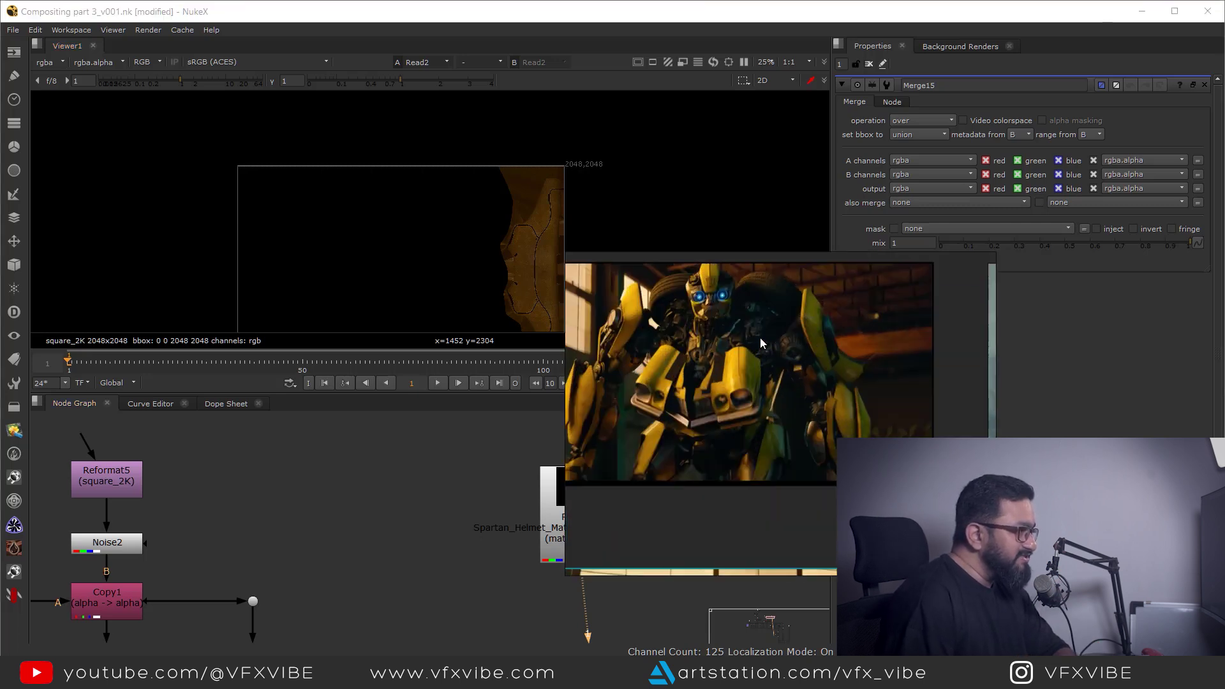
pyautogui.scroll(-4, 828, 412)
pyautogui.moveTo(855, 437); pyautogui.dragTo(672, 409, button='middle')
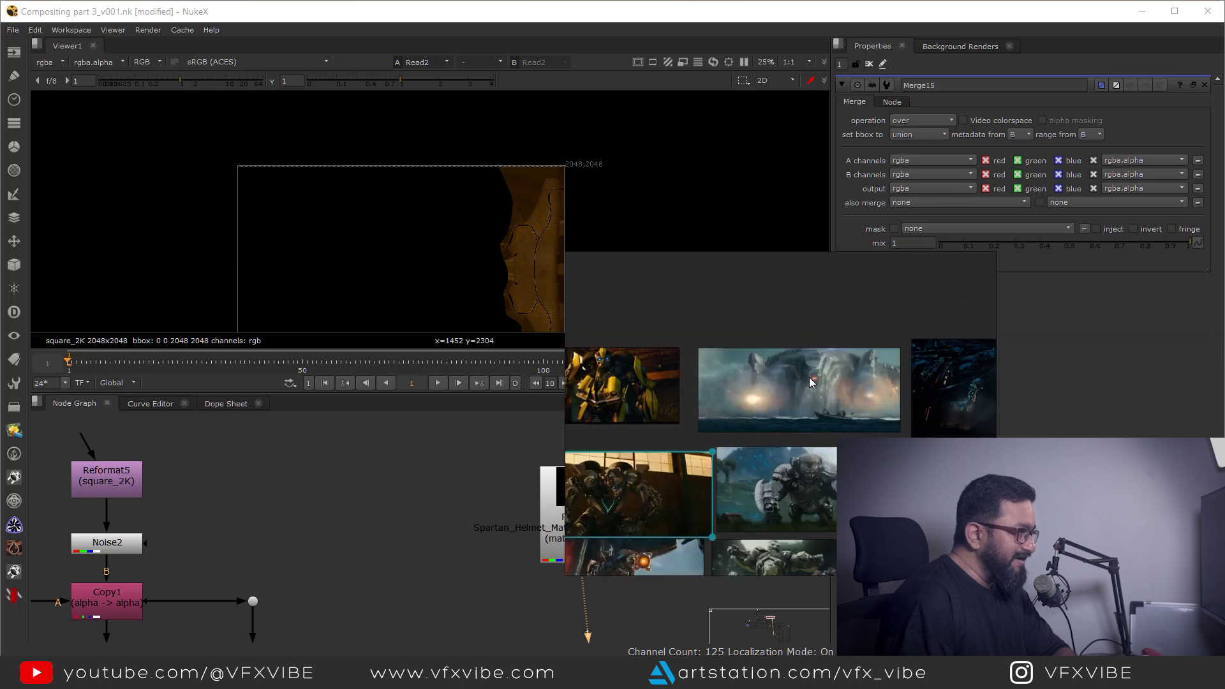
pyautogui.scroll(7, 809, 377)
pyautogui.moveTo(826, 387); pyautogui.dragTo(739, 415, button='middle')
pyautogui.scroll(-1, 791, 415)
pyautogui.scroll(-4, 690, 408)
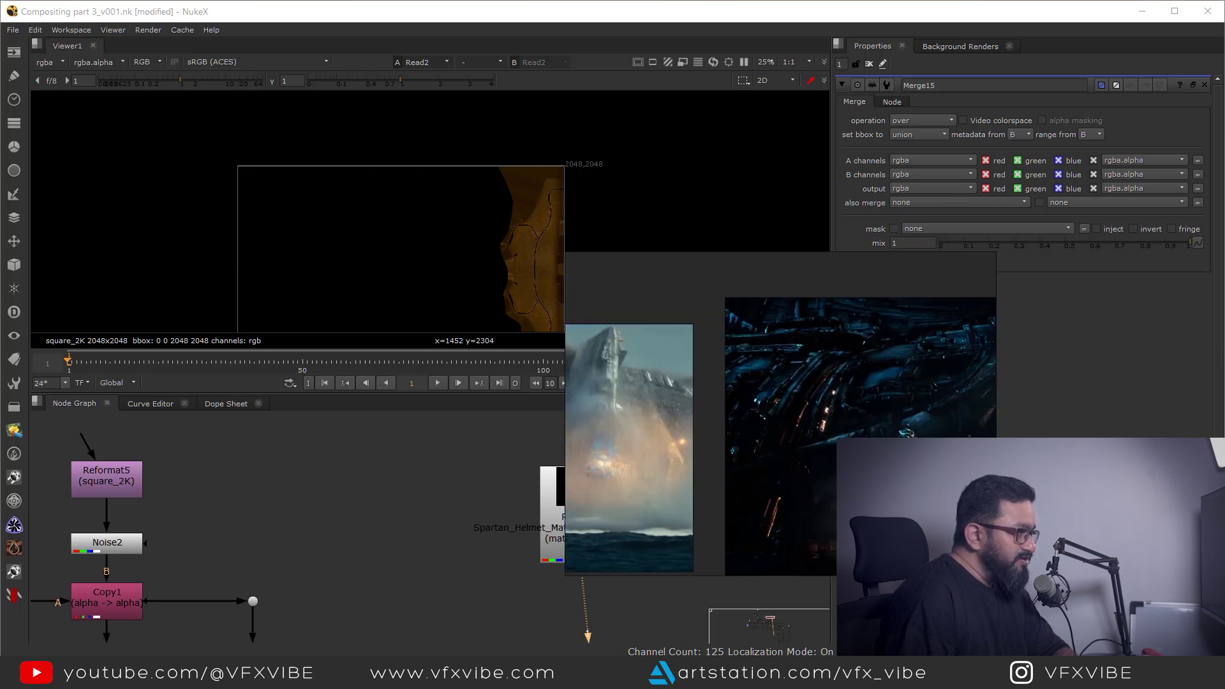
pyautogui.scroll(4, 797, 431)
pyautogui.scroll(-2, 803, 452)
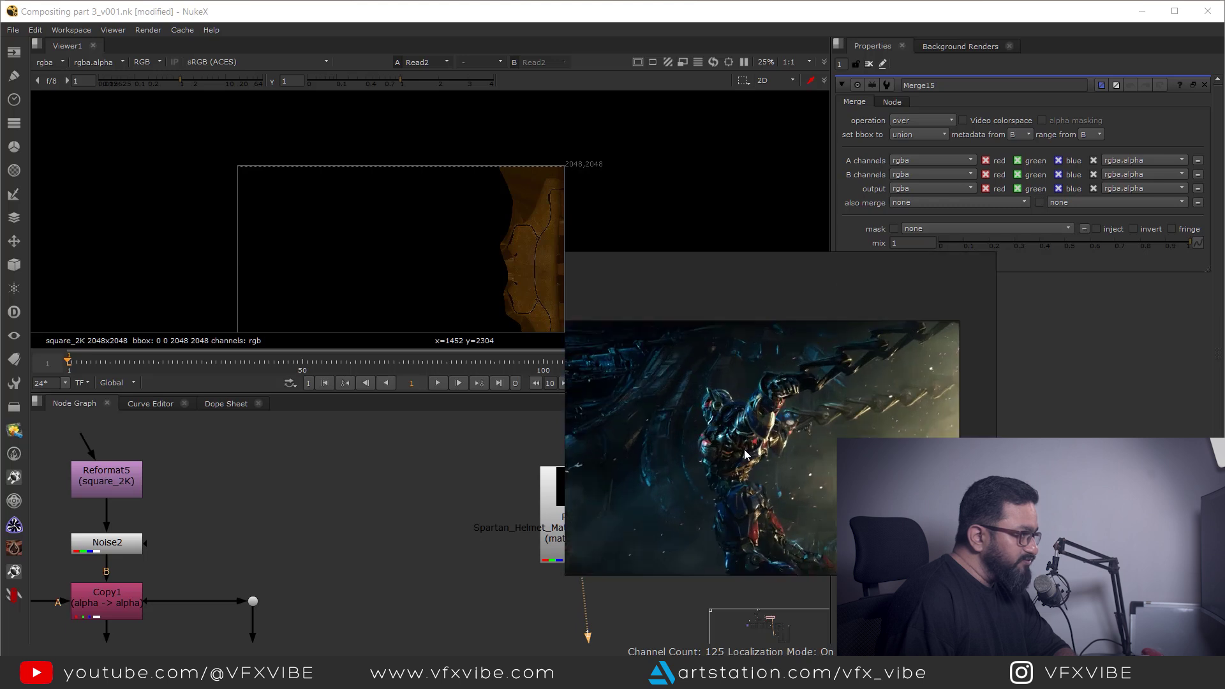
pyautogui.scroll(2, 804, 424)
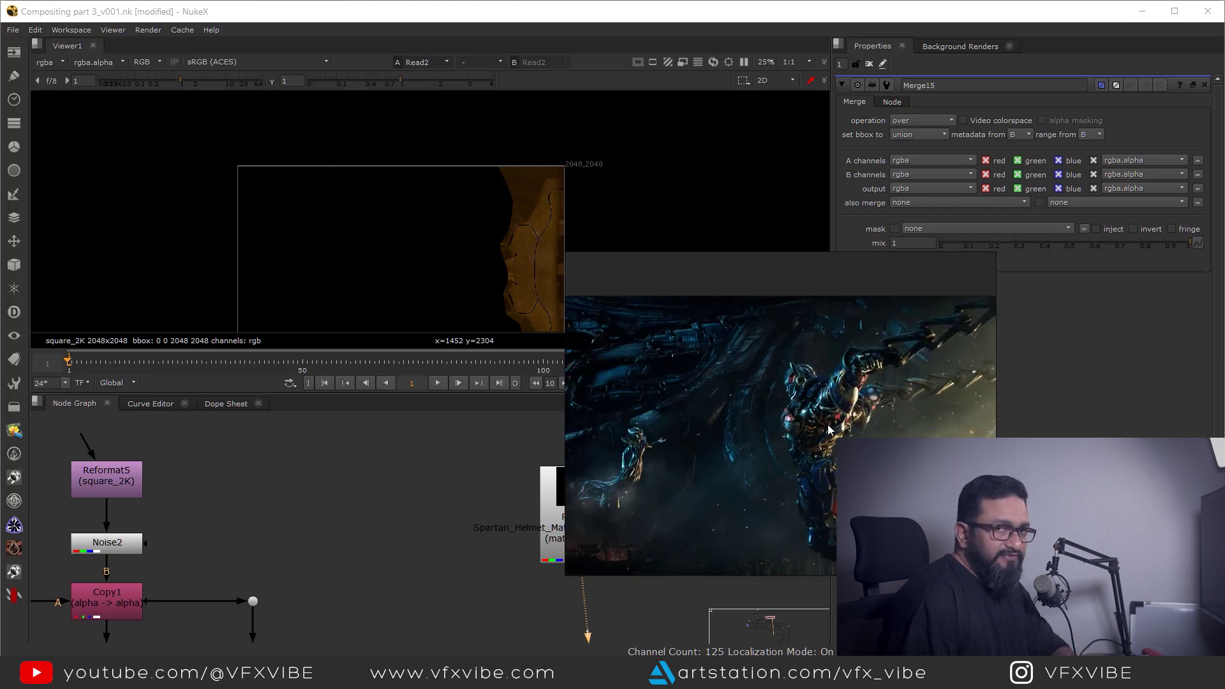
# - Examine the armoured robot stills on the reference board, comparing how their faces and eyes read at different distances
pyautogui.moveTo(828, 473); pyautogui.dragTo(810, 397, button='middle')
pyautogui.scroll(-4, 810, 396)
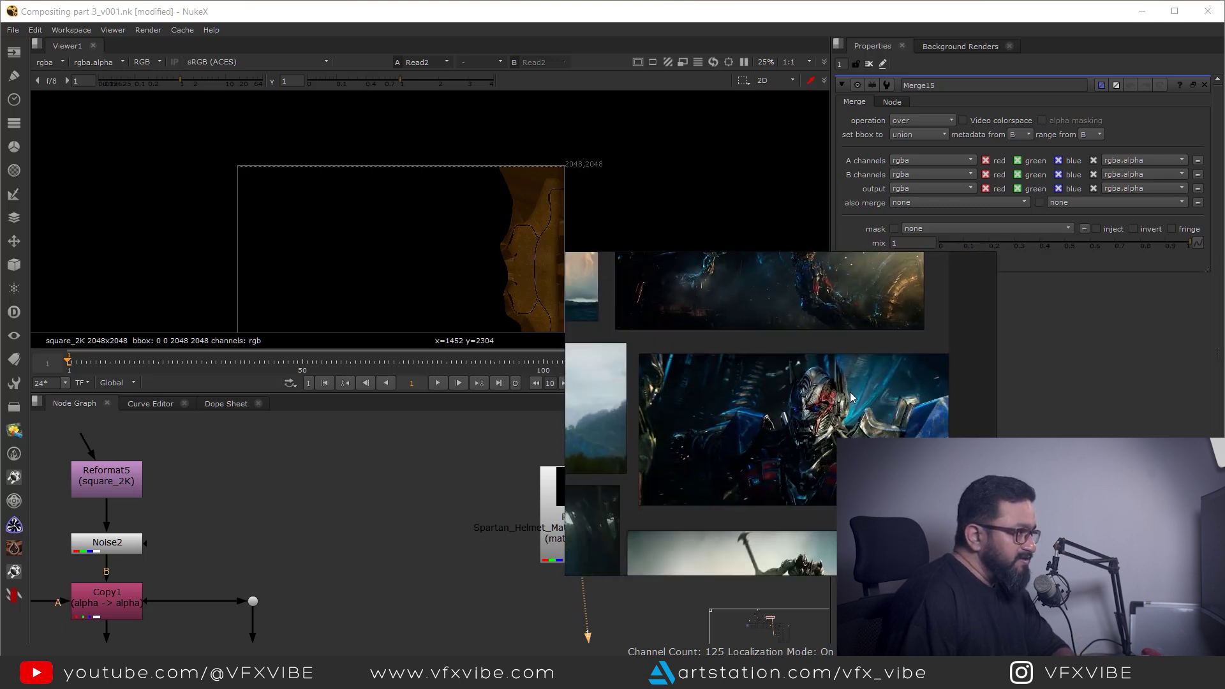
pyautogui.scroll(5, 811, 397)
pyautogui.moveTo(842, 542); pyautogui.dragTo(772, 272, button='middle')
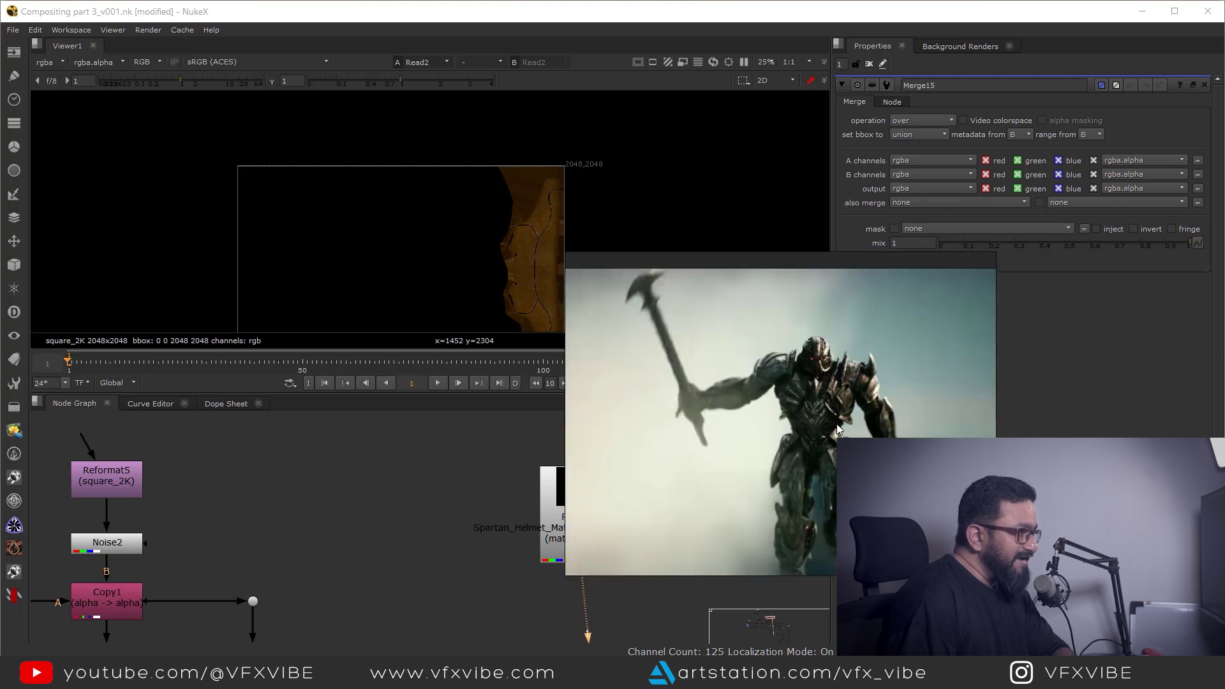
pyautogui.scroll(4, 829, 424)
pyautogui.scroll(-3, 829, 424)
pyautogui.moveTo(811, 473); pyautogui.dragTo(1162, 409, button='middle')
pyautogui.scroll(-5, 638, 434)
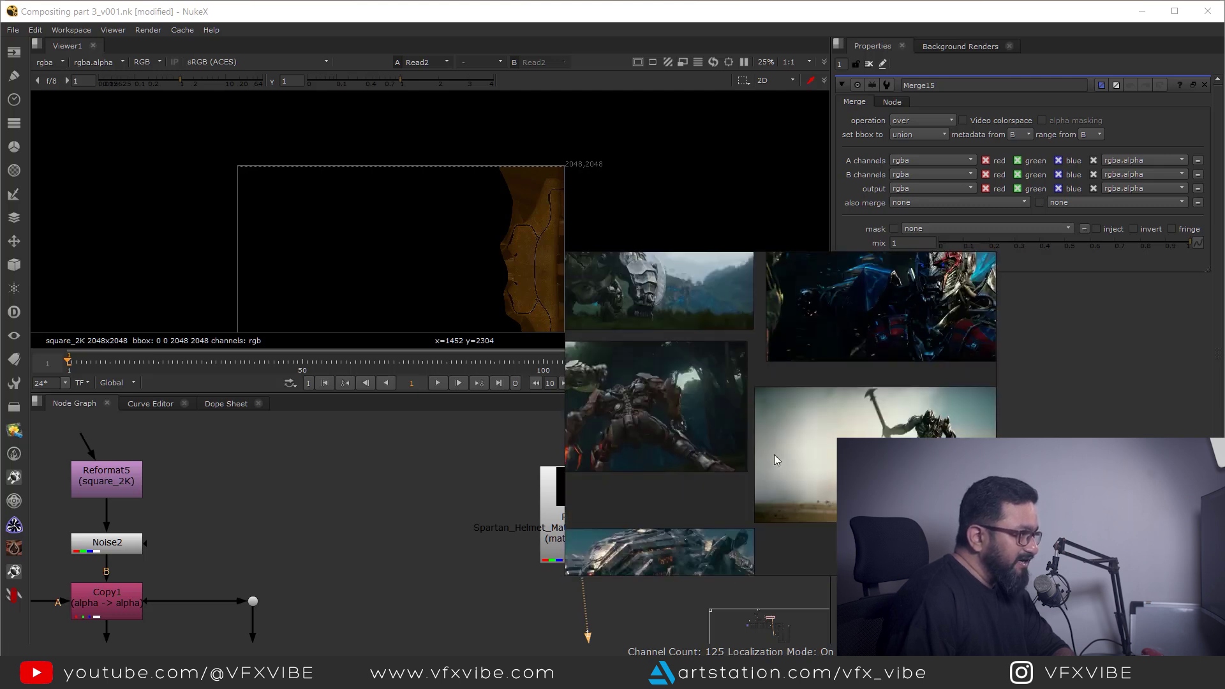
# - Examine the ship still and the crouching robot's glowing eyes and chest lights up close on the reference board
pyautogui.moveTo(593, 416); pyautogui.dragTo(777, 421, button='middle')
pyautogui.scroll(3, 777, 421)
pyautogui.scroll(-4, 840, 418)
pyautogui.scroll(5, 817, 409)
pyautogui.scroll(-4, 817, 409)
pyautogui.scroll(5, 791, 468)
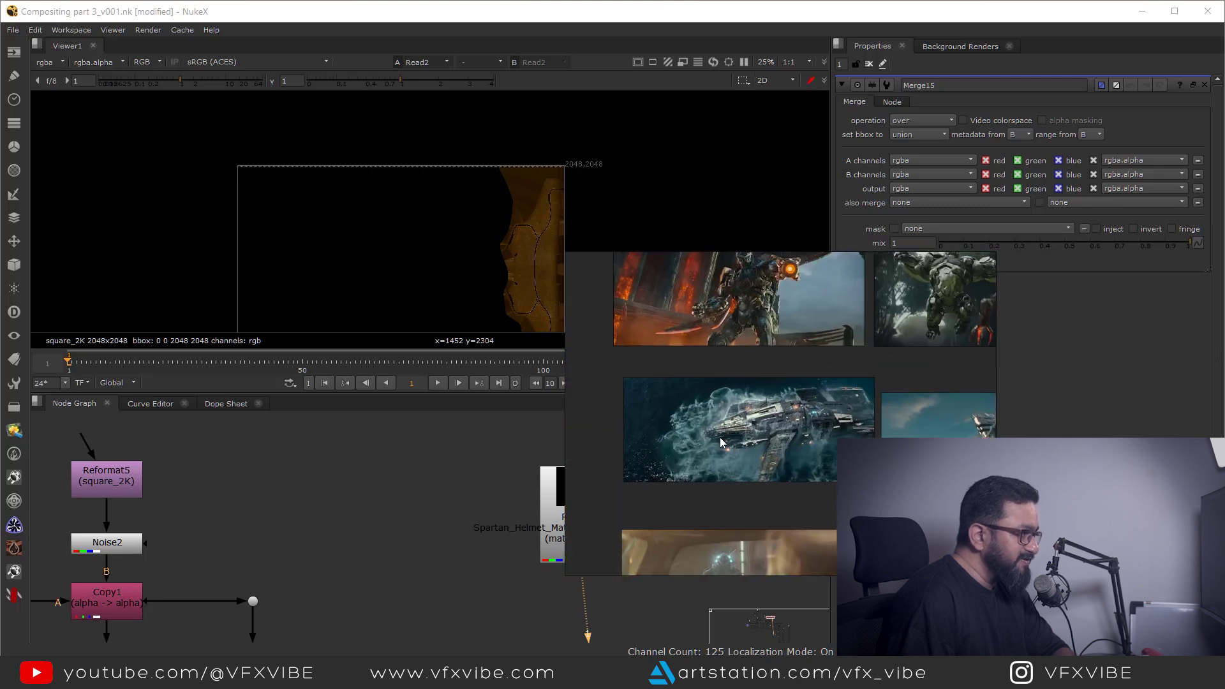
pyautogui.scroll(4, 829, 357)
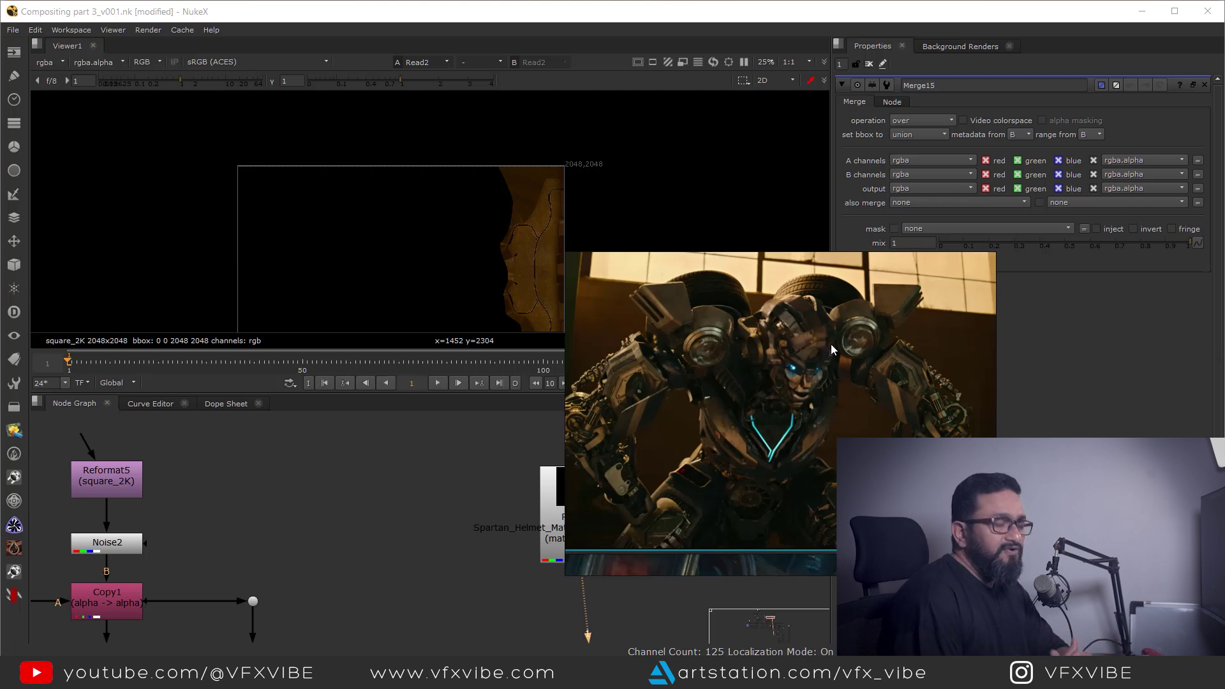
pyautogui.doubleClick(795, 361)
pyautogui.moveTo(814, 365); pyautogui.dragTo(605, 378, button='middle')
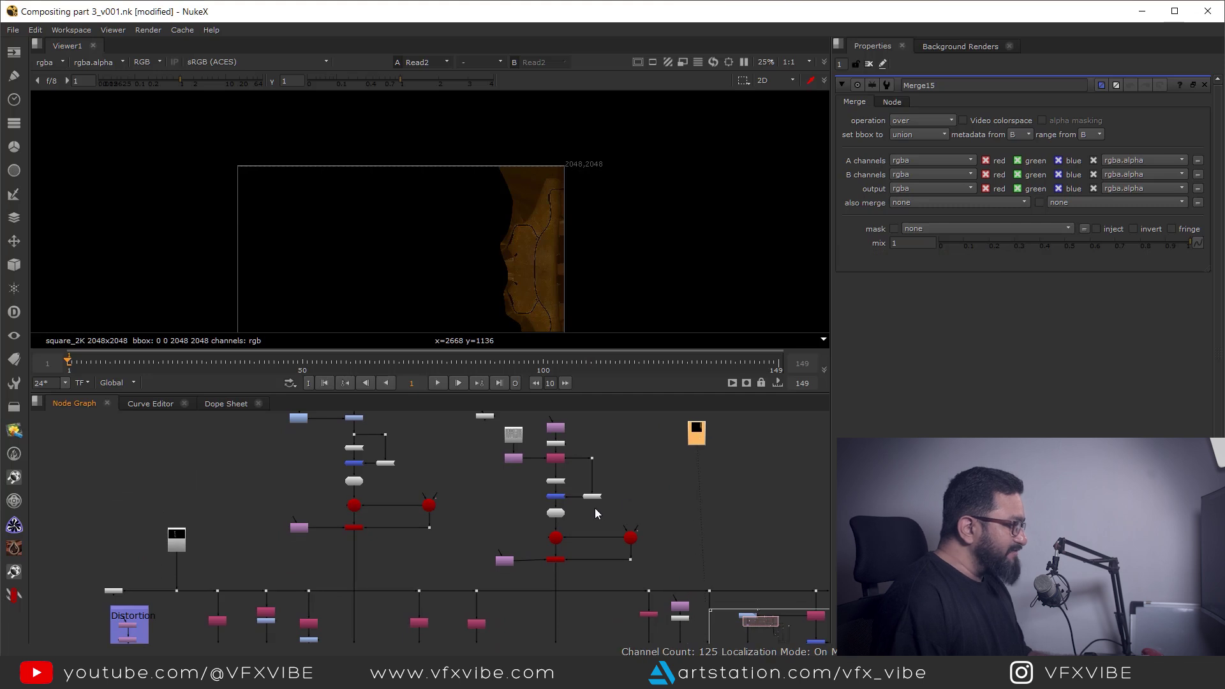
# - Display the ScanlineRender3 output of the Read2 emission branch, framed on the helmet
pyautogui.scroll(5, 594, 508)
pyautogui.scroll(-2, 558, 503)
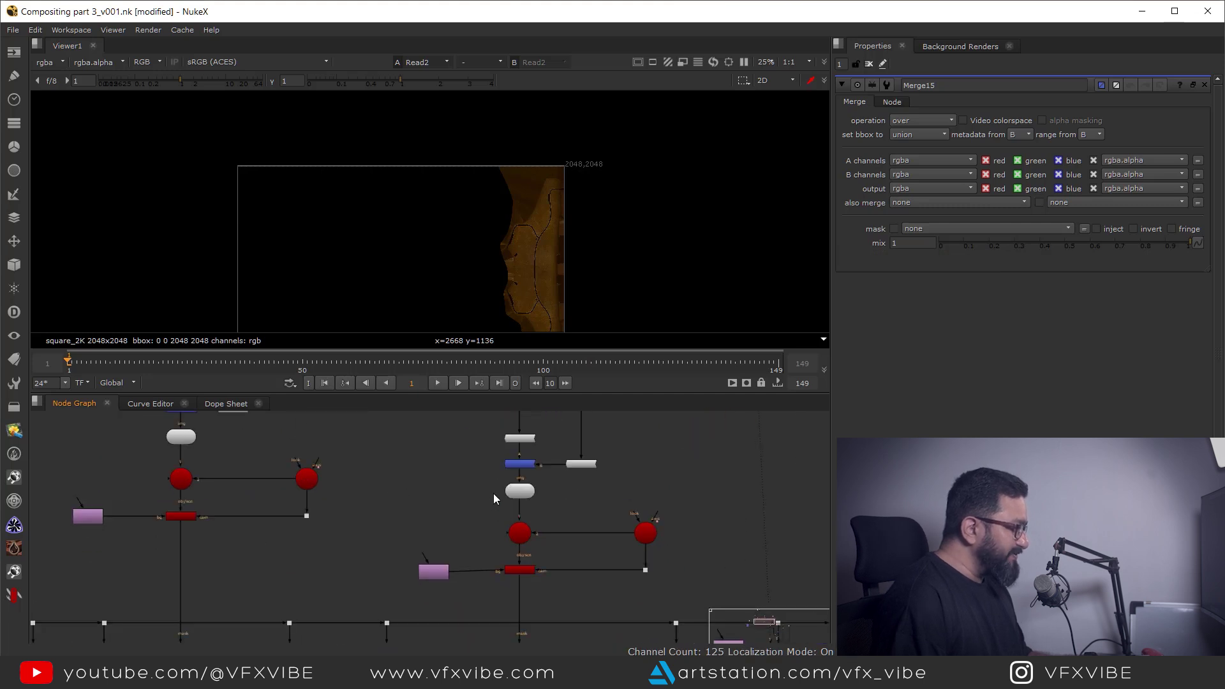
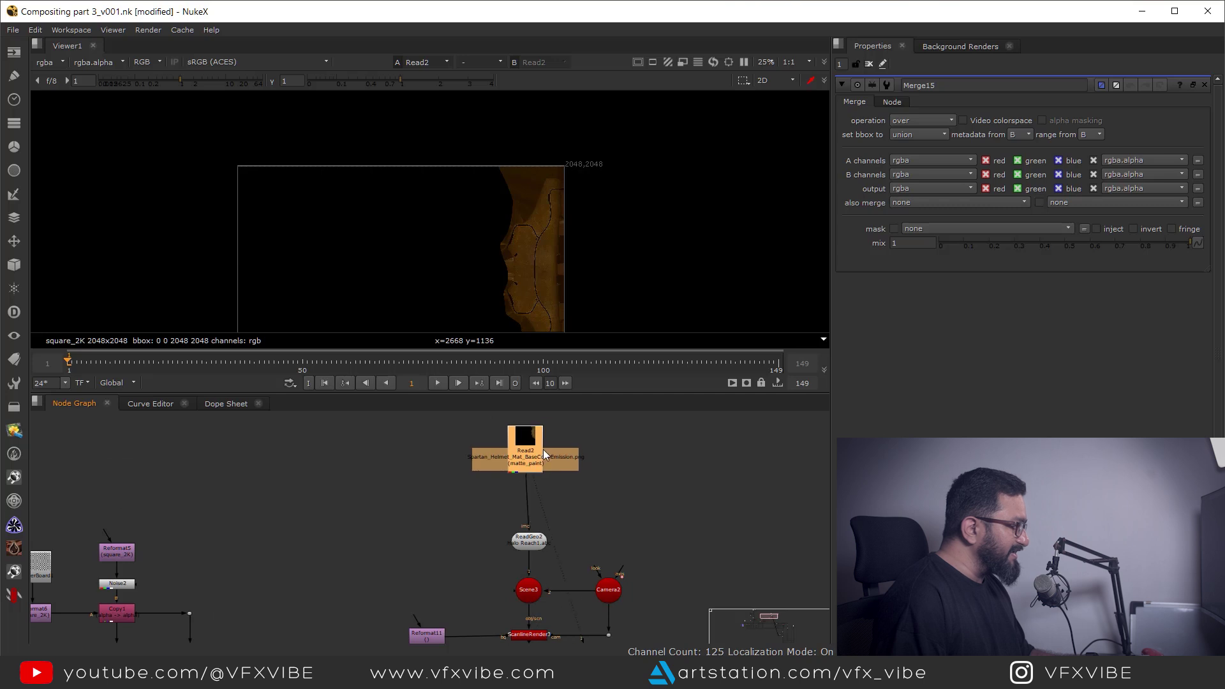
pyautogui.moveTo(531, 634); pyautogui.dragTo(523, 581, button='middle')
pyautogui.click(519, 582)
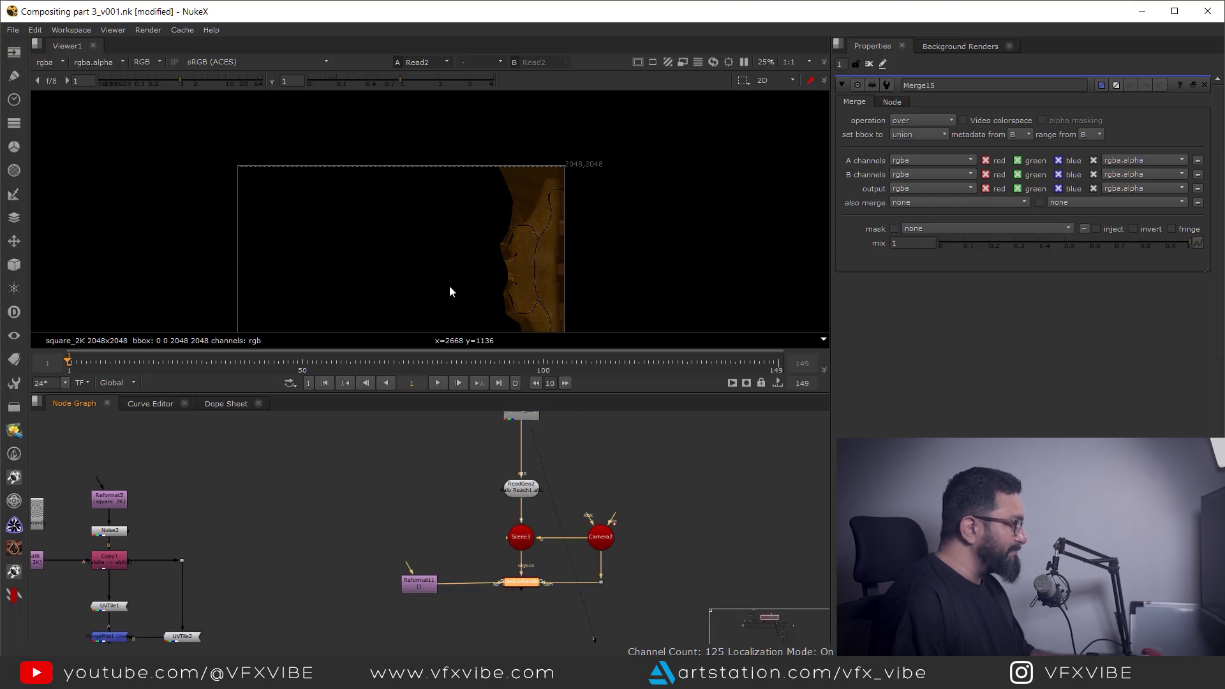
pyautogui.press('1')
pyautogui.scroll(8, 492, 230)
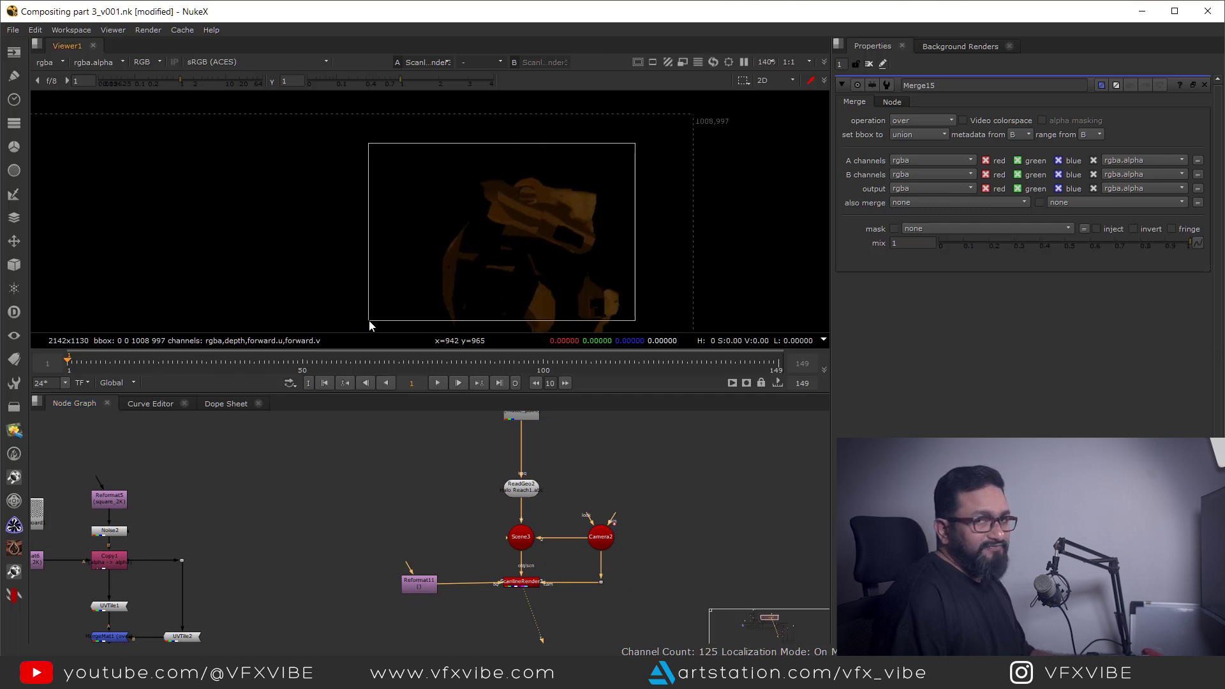
pyautogui.scroll(4, 565, 593)
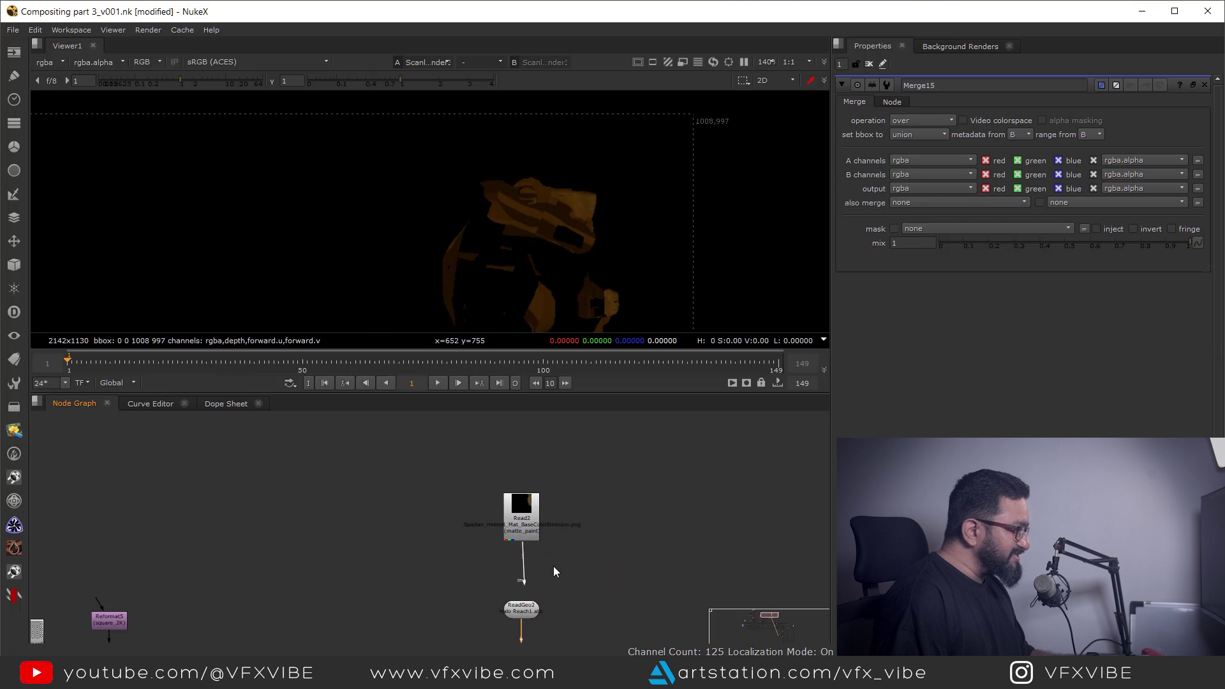
# - Insert a UVTile node between the Read2 emission texture and ReadGeo2, and align the nodes above the geometry
pyautogui.press('Tab')
pyautogui.write('uv')
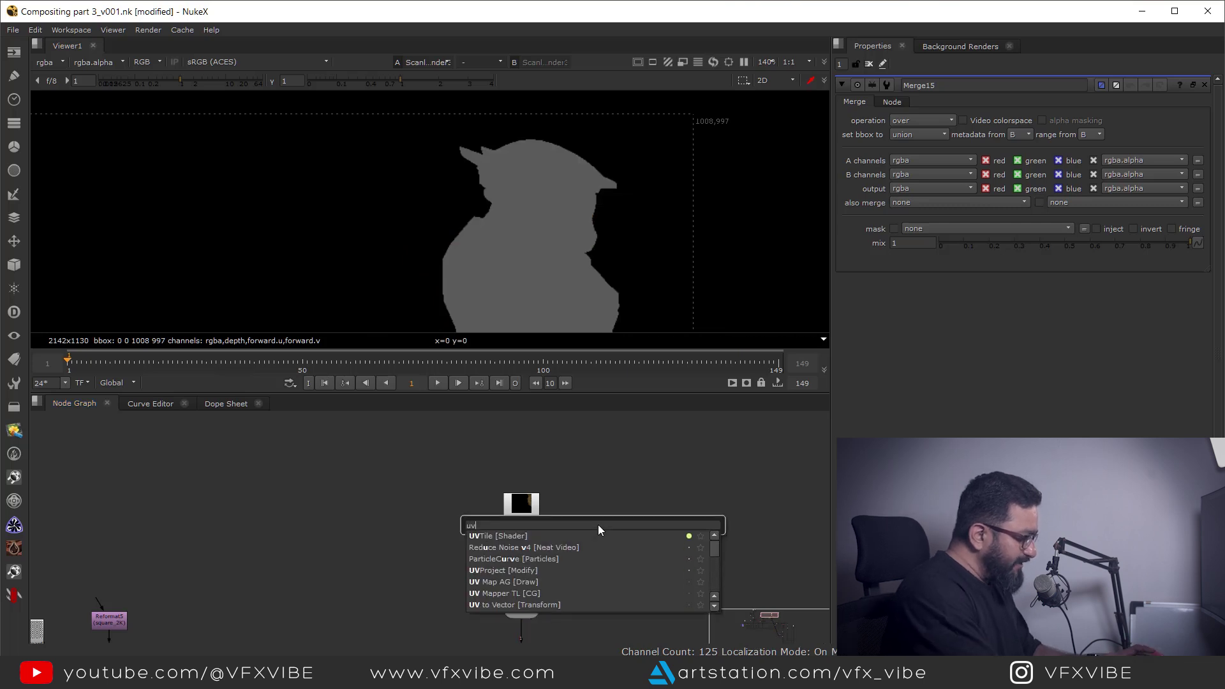
pyautogui.write('ti')
pyautogui.press('Return')
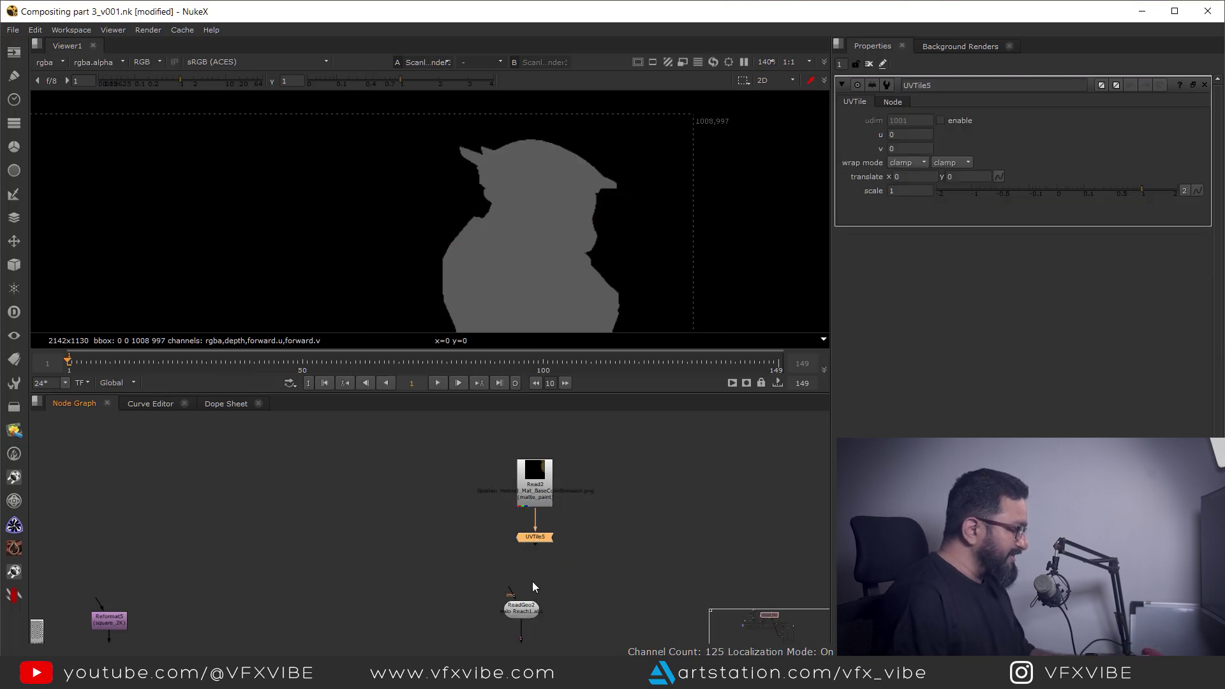
pyautogui.moveTo(582, 461); pyautogui.dragTo(484, 545)
pyautogui.moveTo(547, 488); pyautogui.dragTo(534, 494)
pyautogui.scroll(4, 560, 173)
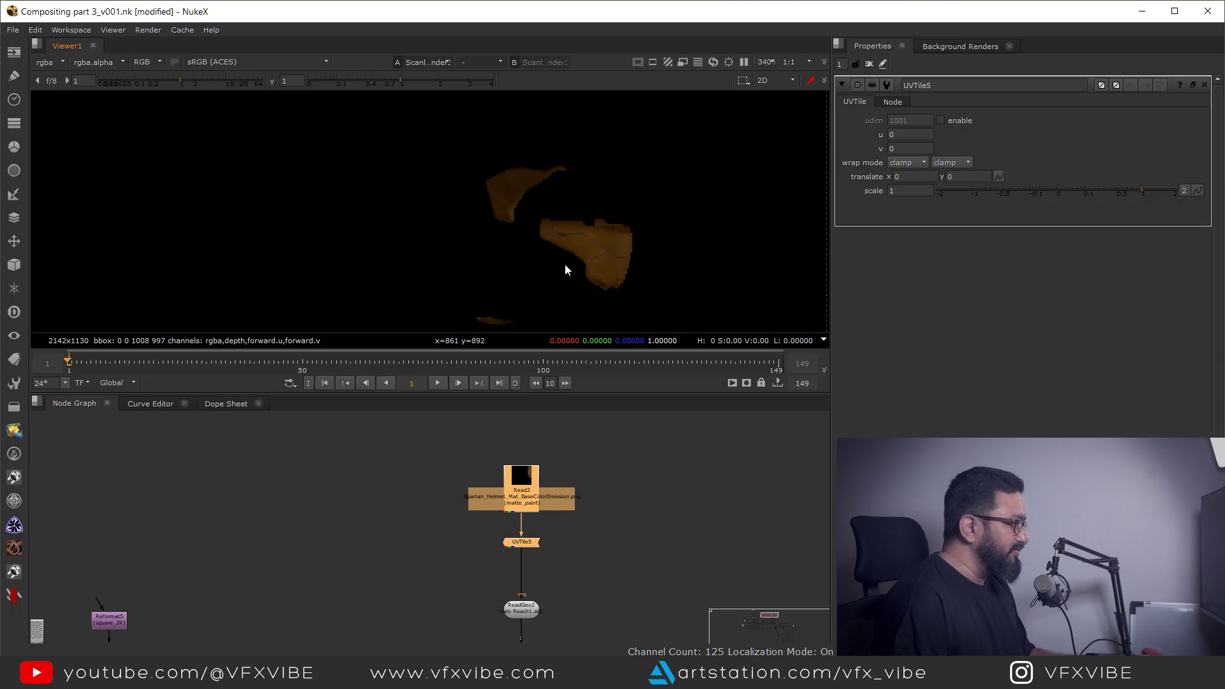
pyautogui.press('f')
pyautogui.scroll(-3, 555, 460)
pyautogui.scroll(4, 549, 536)
# - Add a Point light node beside the emission branch and connect it to Scene3
pyautogui.click(528, 530)
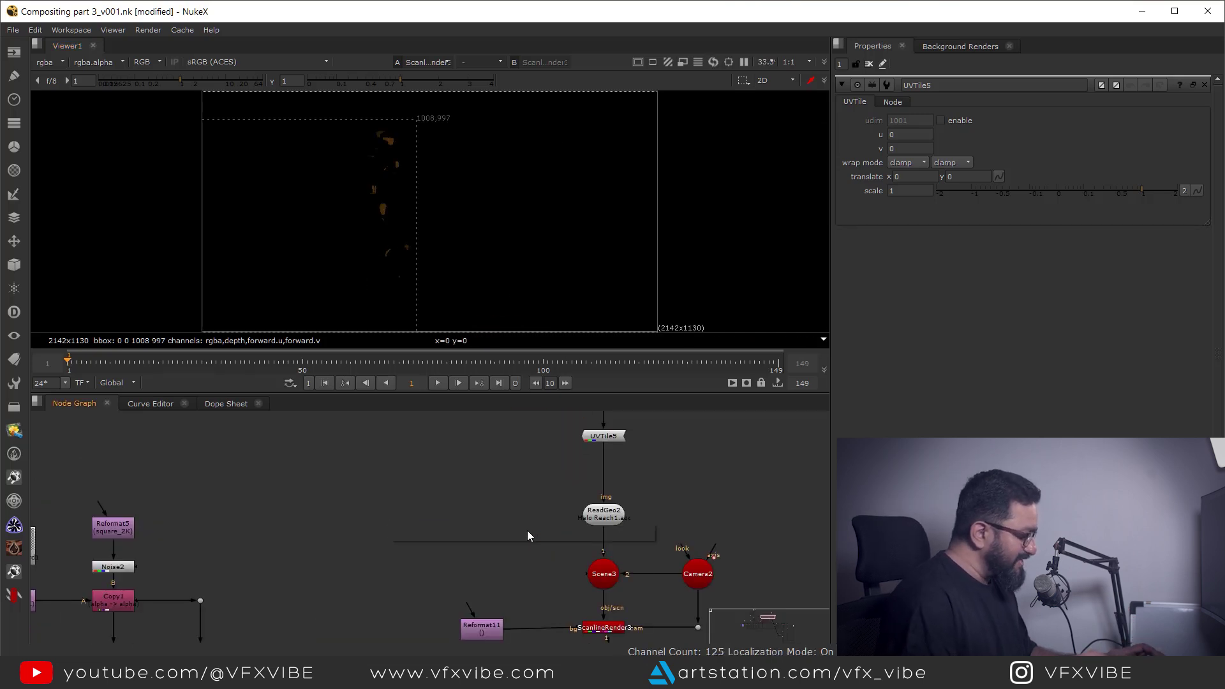
pyautogui.press('Tab')
pyautogui.write('poi')
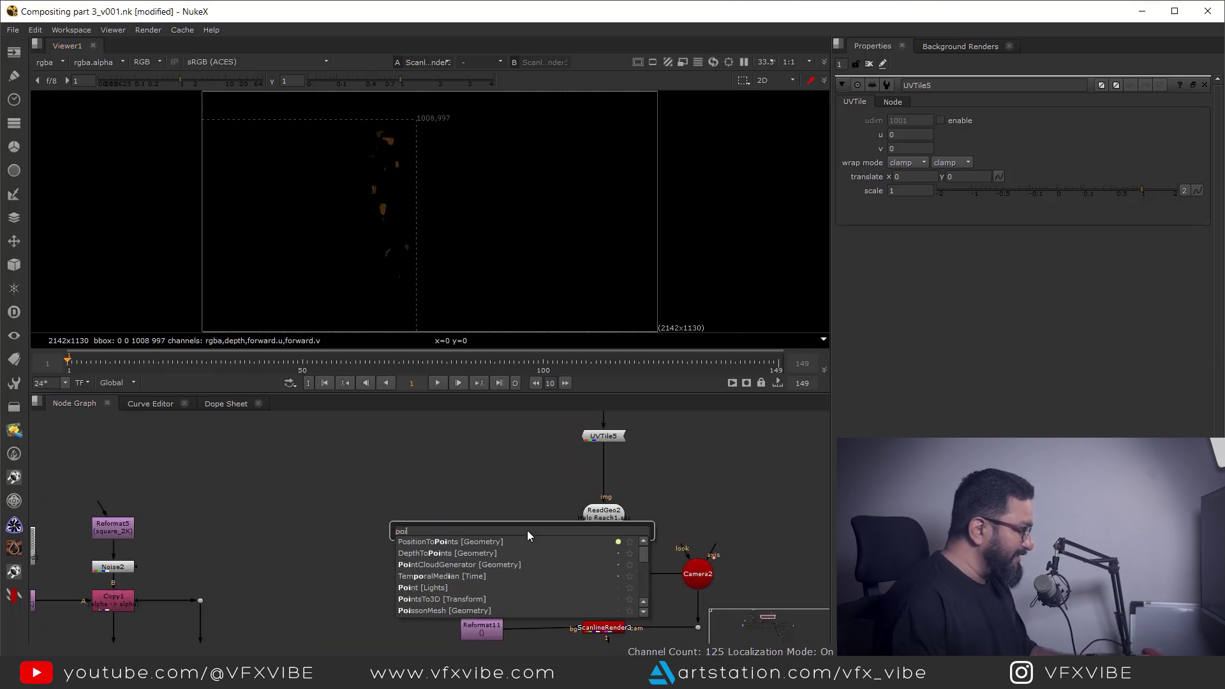
pyautogui.click(418, 587)
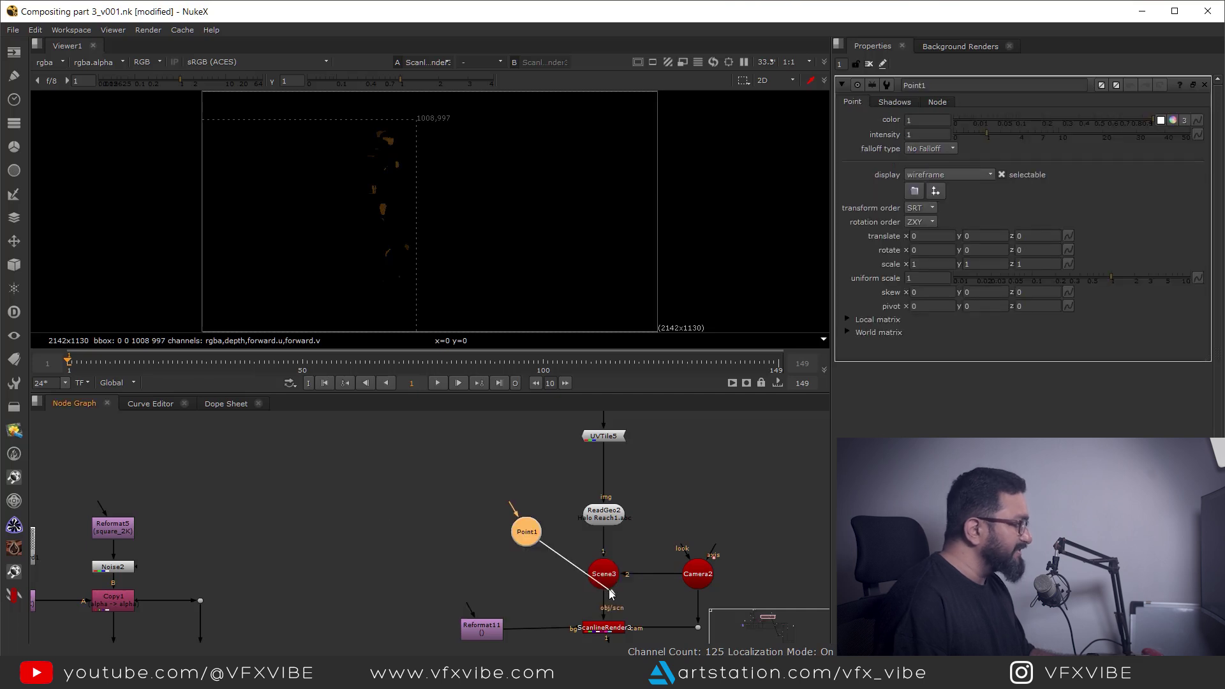
pyautogui.press('Tab')
pyautogui.doubleClick(604, 579)
# - Move the point light up to the character's helmet, at about x -49.4, y 126.6, z 55
pyautogui.scroll(-10, 484, 228)
pyautogui.scroll(-3, 476, 251)
pyautogui.keyDown('ctrl'); pyautogui.moveTo(498, 295); pyautogui.dragTo(505, 215); pyautogui.keyUp('ctrl')
pyautogui.moveTo(505, 214); pyautogui.dragTo(560, 296, button='middle')
pyautogui.doubleClick(518, 519)
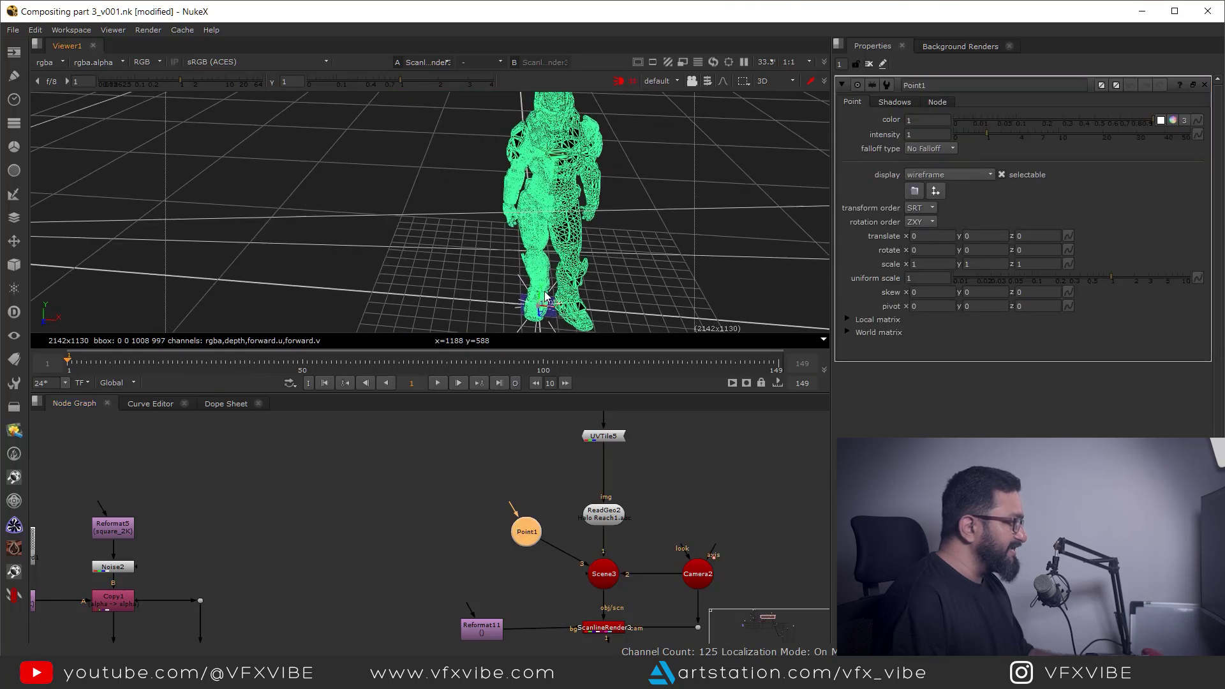
pyautogui.moveTo(556, 311); pyautogui.dragTo(469, 306)
pyautogui.scroll(-3, 498, 264)
pyautogui.keyDown('alt'); pyautogui.moveTo(499, 268); pyautogui.dragTo(471, 262, button='right'); pyautogui.keyUp('alt')
pyautogui.moveTo(471, 262); pyautogui.dragTo(488, 175)
pyautogui.keyDown('alt'); pyautogui.moveTo(488, 176); pyautogui.dragTo(526, 232, button='right'); pyautogui.keyUp('alt')
pyautogui.moveTo(492, 204); pyautogui.dragTo(492, 212)
pyautogui.scroll(3, 535, 224)
pyautogui.keyDown('alt'); pyautogui.moveTo(619, 257); pyautogui.dragTo(645, 191, button='right'); pyautogui.keyUp('alt')
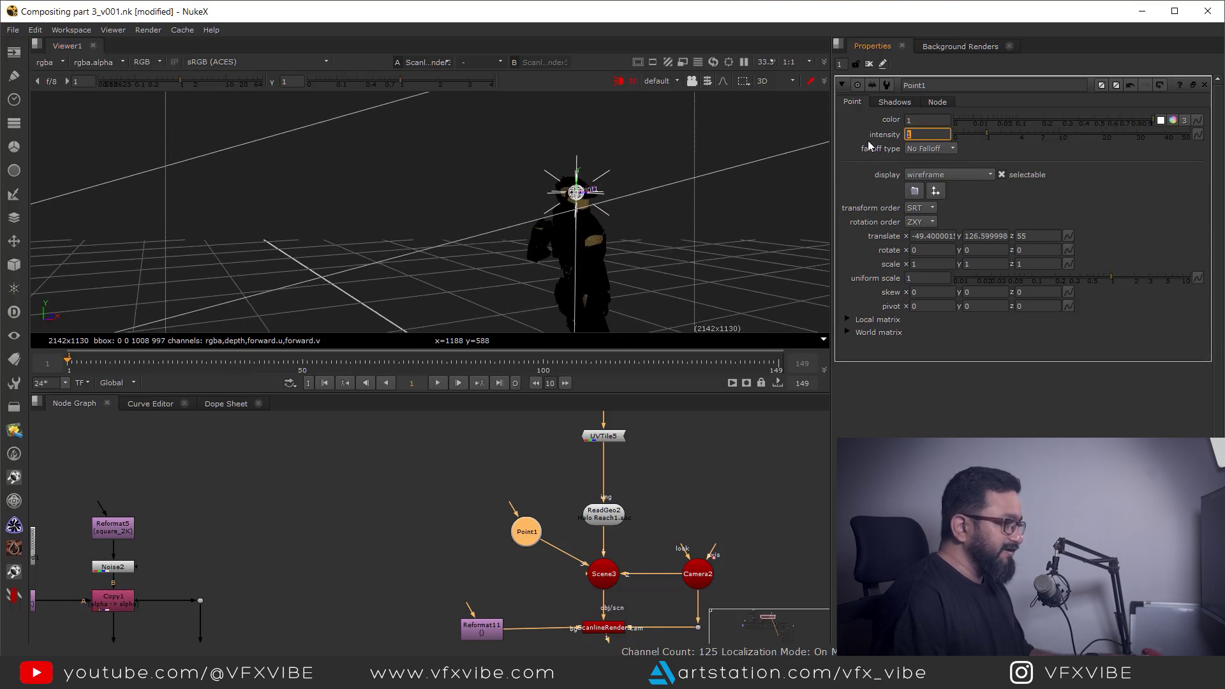
# - Set the point light's intensity to 11 and check the visor emission in the 2D render
pyautogui.write('3')
pyautogui.press('Return')
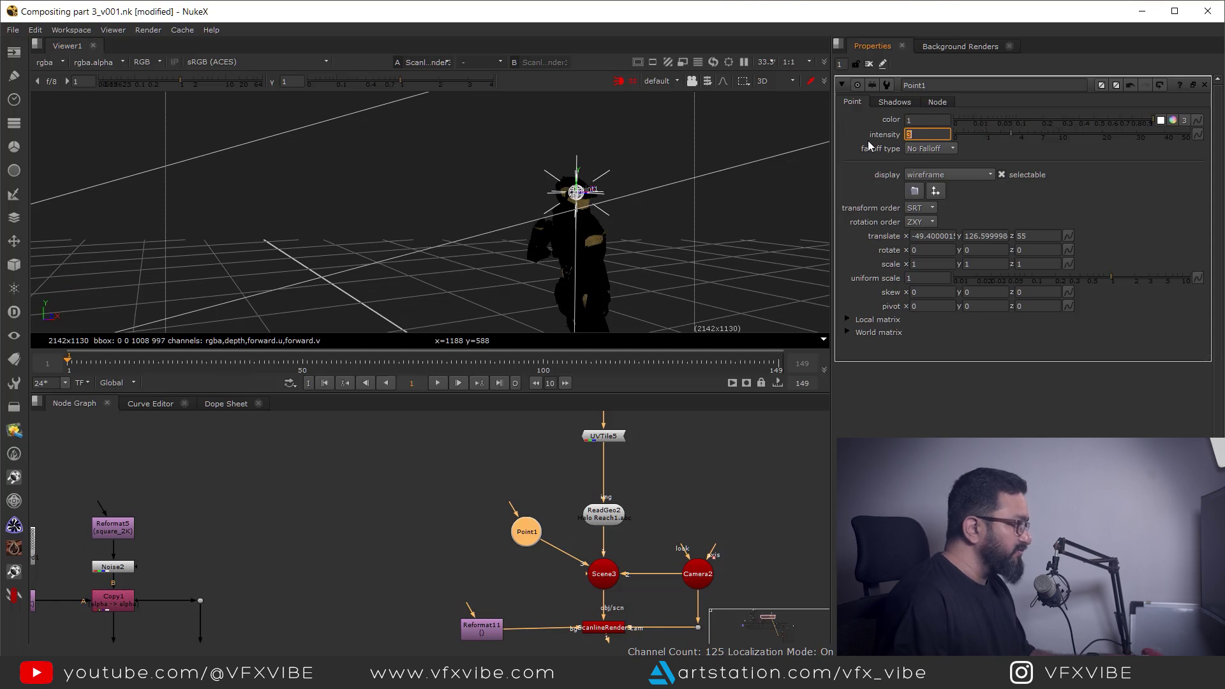
pyautogui.press('Tab')
pyautogui.scroll(5, 488, 207)
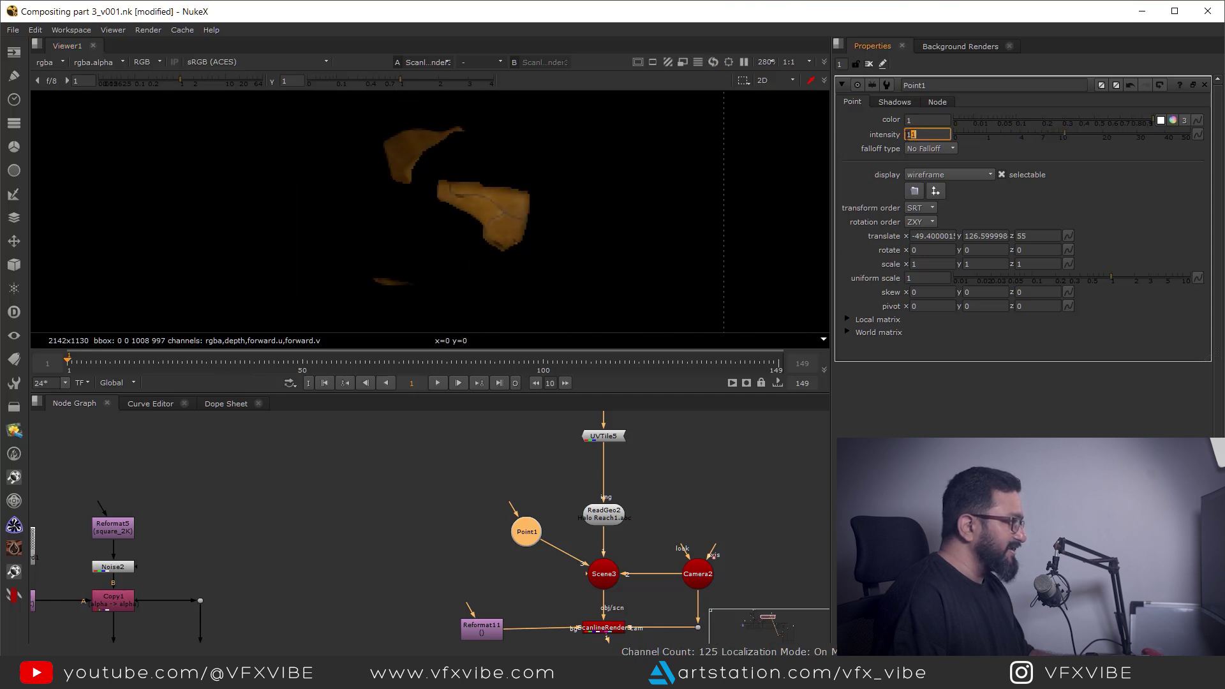
pyautogui.press('Return')
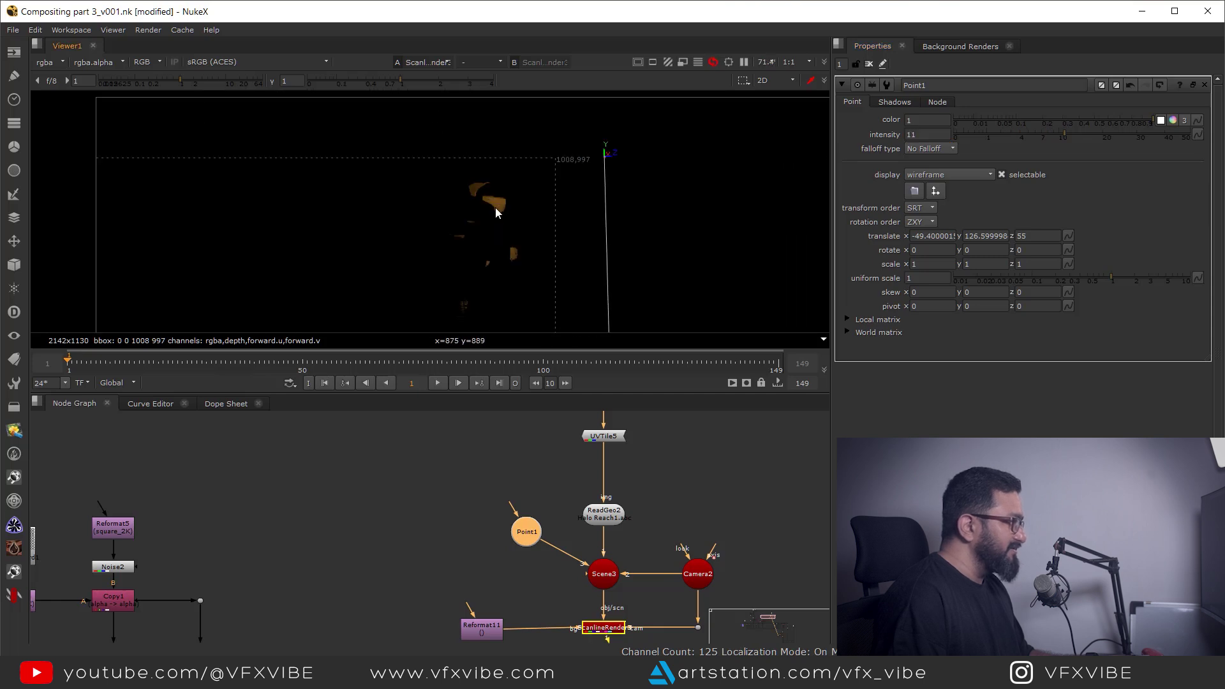
pyautogui.scroll(-1, 510, 199)
pyautogui.moveTo(550, 156); pyautogui.dragTo(367, 251)
# - Tidy the emission branch by adding a dot to the Point1 connection and repositioning Read2 above its UVTile node
pyautogui.scroll(-7, 617, 483)
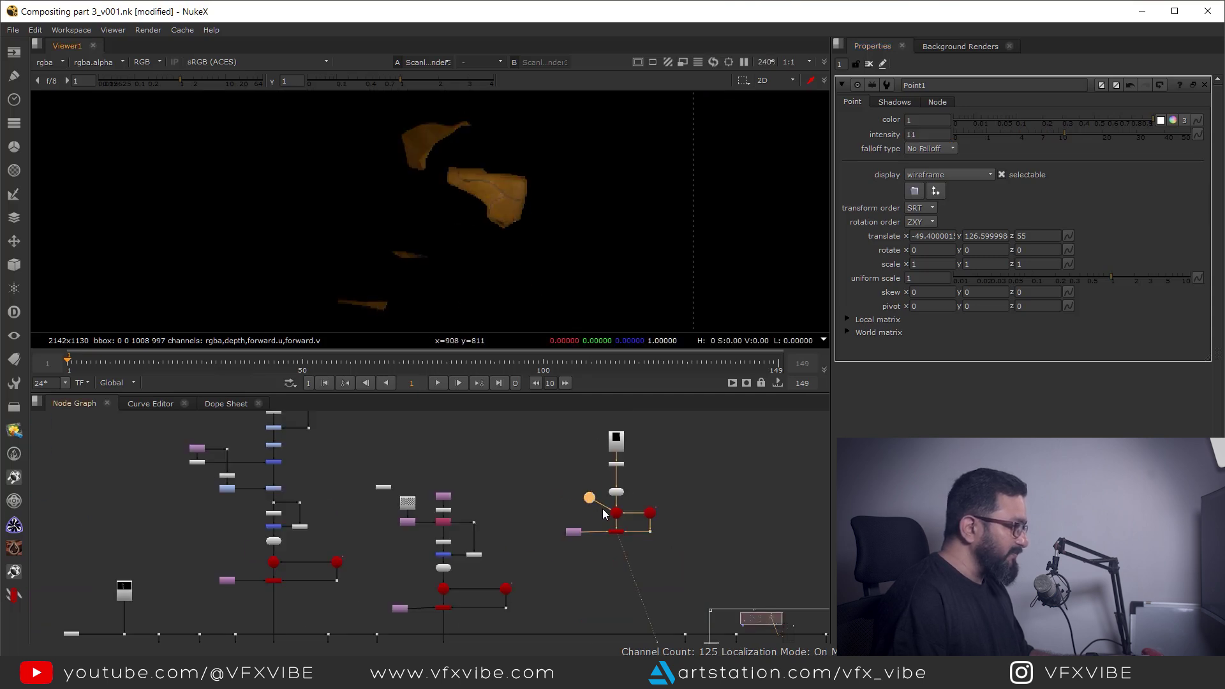
pyautogui.scroll(6, 595, 501)
pyautogui.keyDown('ctrl'); pyautogui.moveTo(623, 484); pyautogui.dragTo(580, 515); pyautogui.keyUp('ctrl')
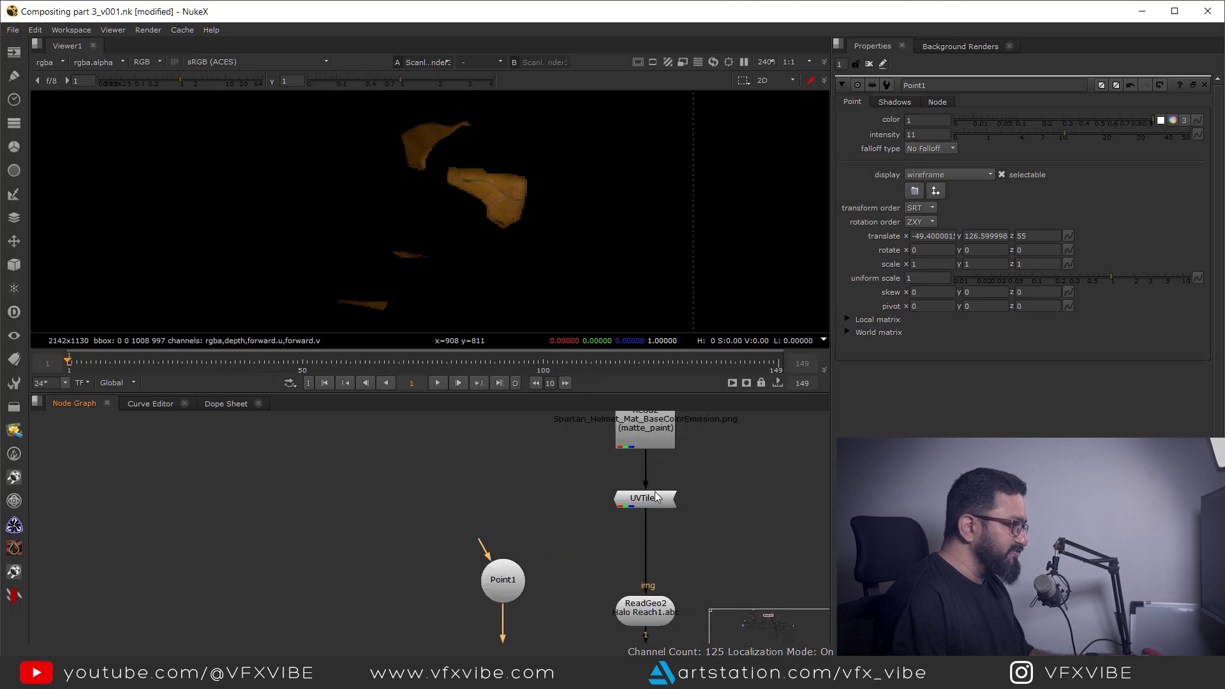
pyautogui.moveTo(650, 445); pyautogui.dragTo(652, 509, button='middle')
pyautogui.moveTo(652, 507); pyautogui.dragTo(652, 491)
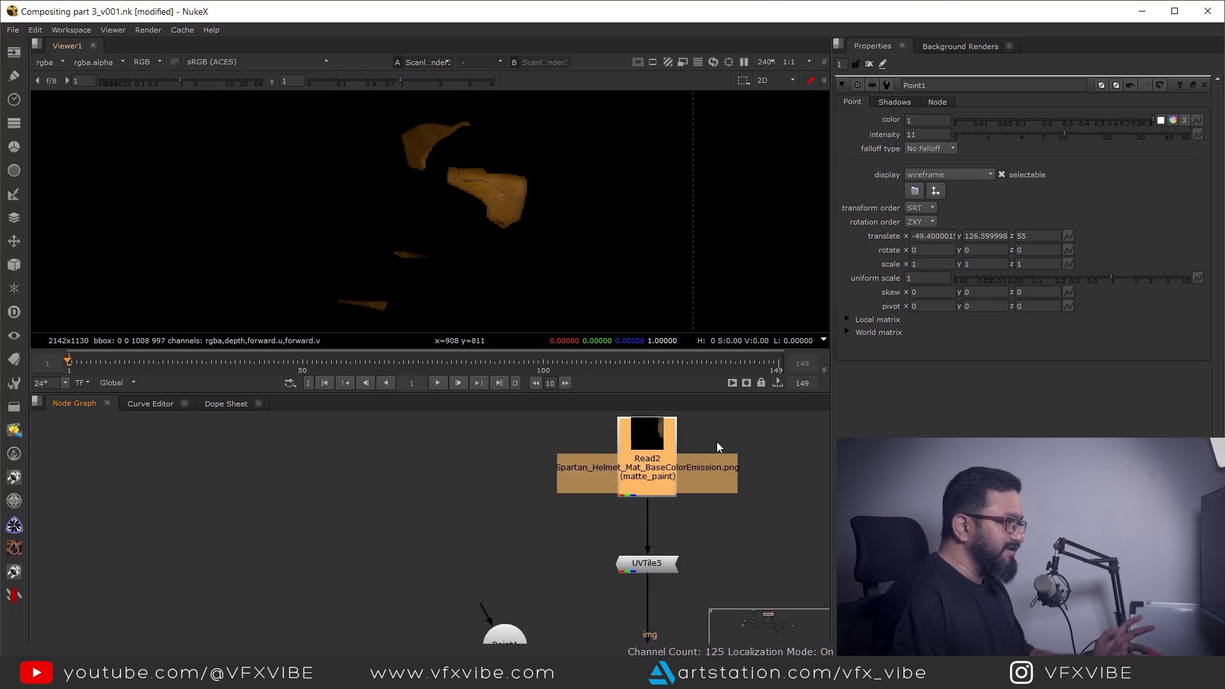
# - Add a Merge node at the end of the character's main pipe, connect ScanlineRender3 as its A input, and display it
pyautogui.scroll(-4, 702, 536)
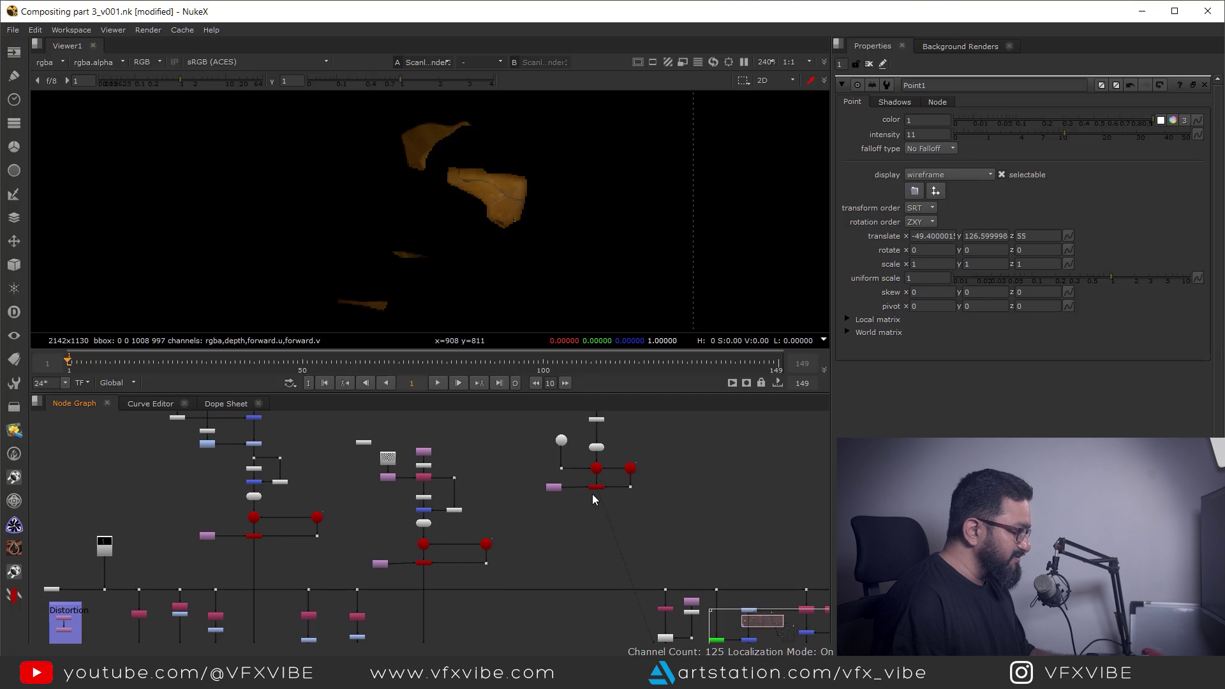
pyautogui.scroll(3, 599, 489)
pyautogui.scroll(-5, 612, 548)
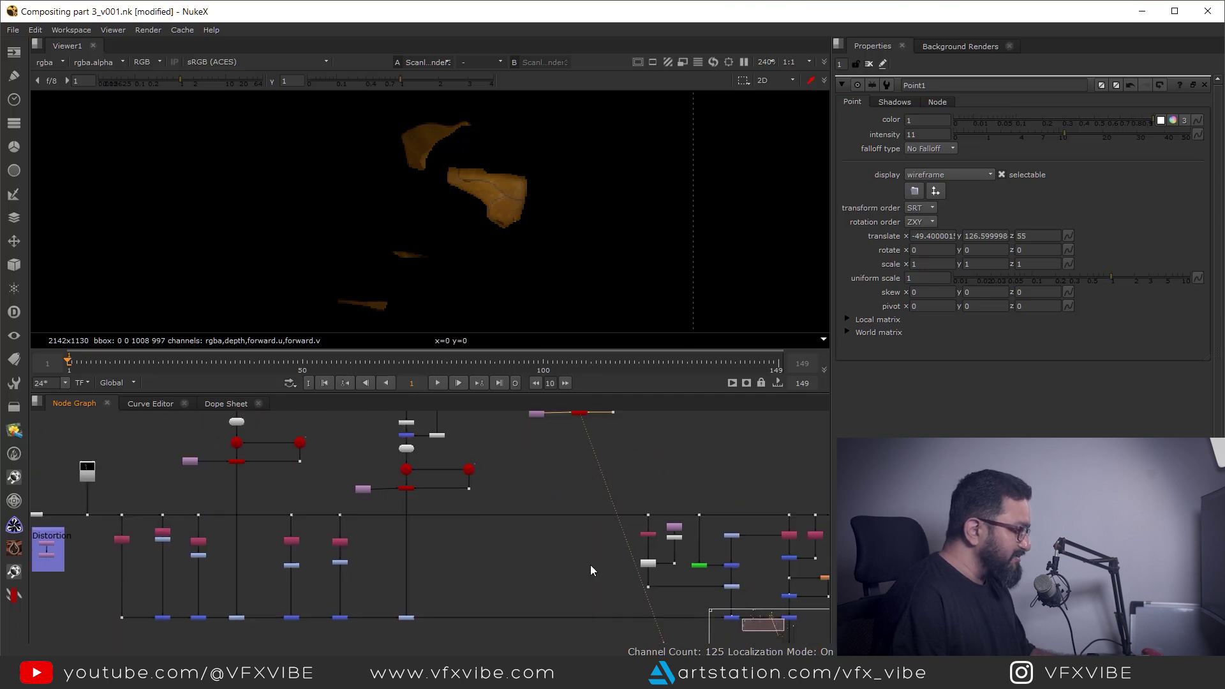
pyautogui.doubleClick(587, 561)
pyautogui.scroll(2, 582, 584)
pyautogui.scroll(-4, 582, 577)
pyautogui.scroll(2, 588, 488)
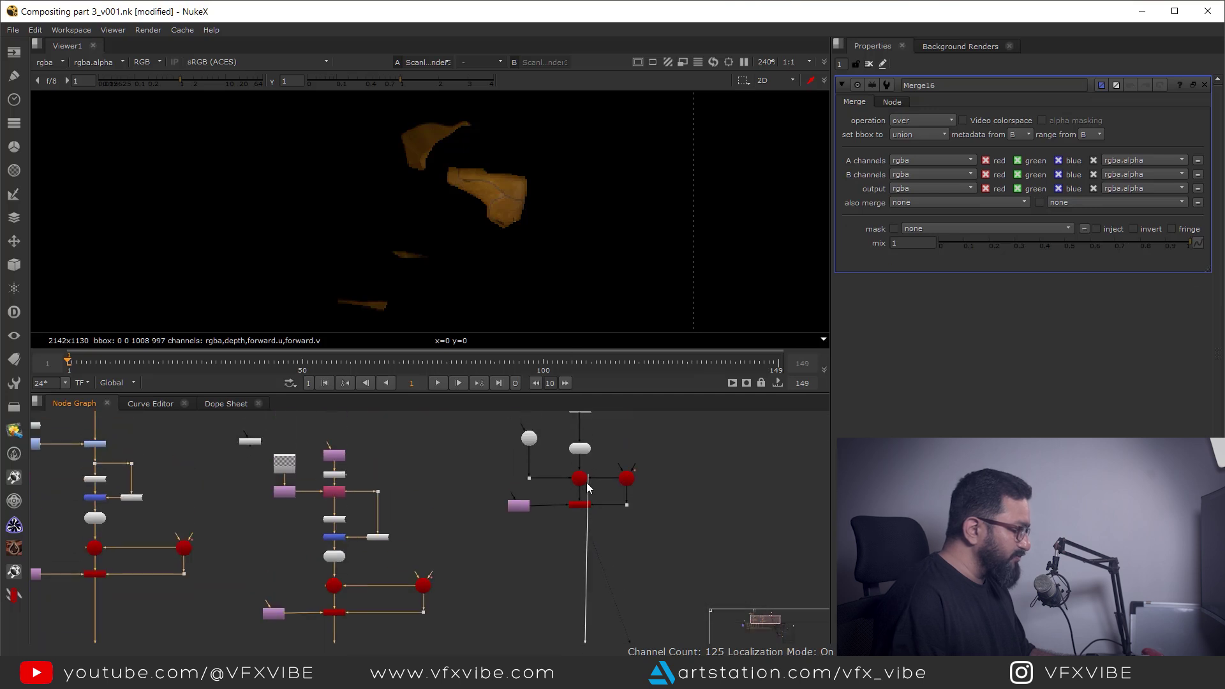
pyautogui.scroll(-4, 587, 591)
pyautogui.scroll(5, 592, 619)
pyautogui.press('1')
# - Set the emission Merge operation to plus and inspect the helmet and visor up close
pyautogui.click(575, 614)
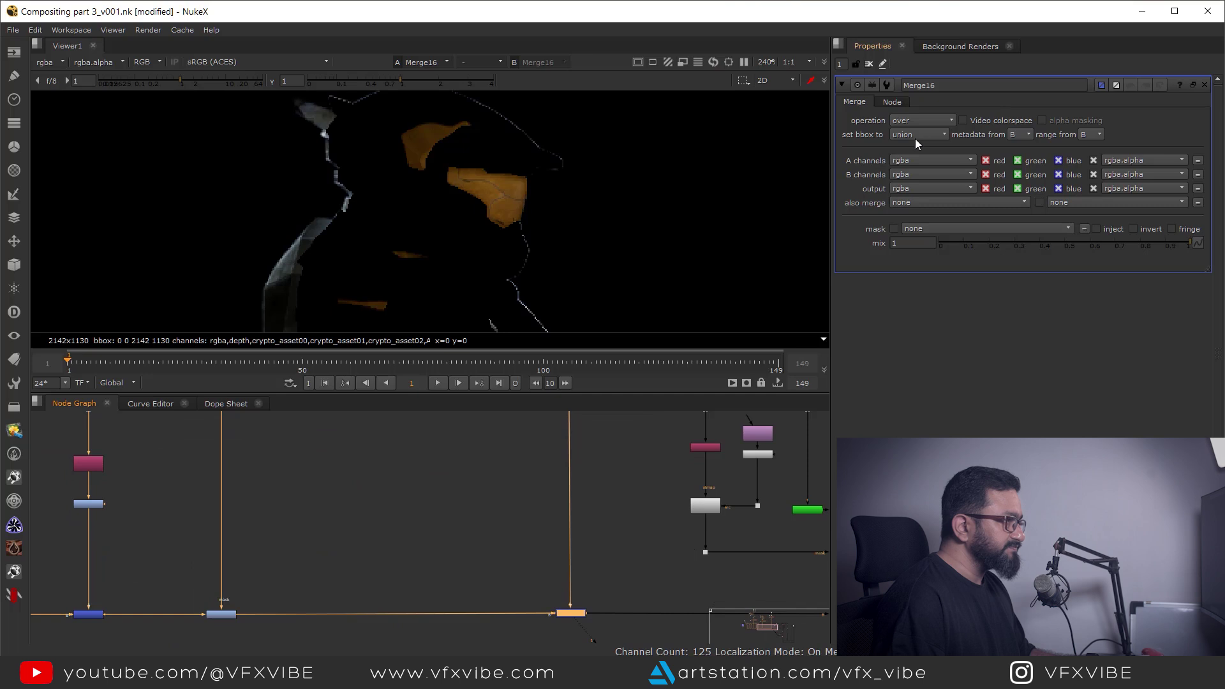
pyautogui.click(919, 121)
pyautogui.click(925, 298)
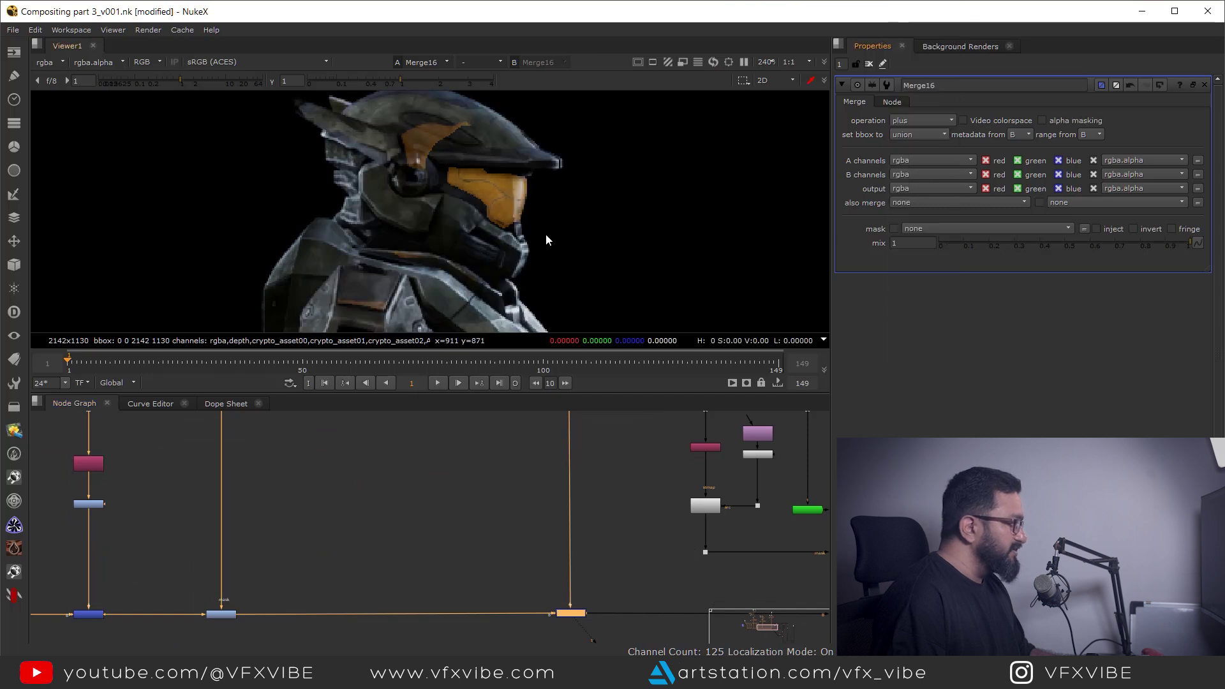
pyautogui.scroll(2, 562, 229)
pyautogui.moveTo(705, 164); pyautogui.dragTo(394, 315)
pyautogui.moveTo(452, 255); pyautogui.dragTo(450, 339, button='middle')
pyautogui.scroll(-6, 488, 243)
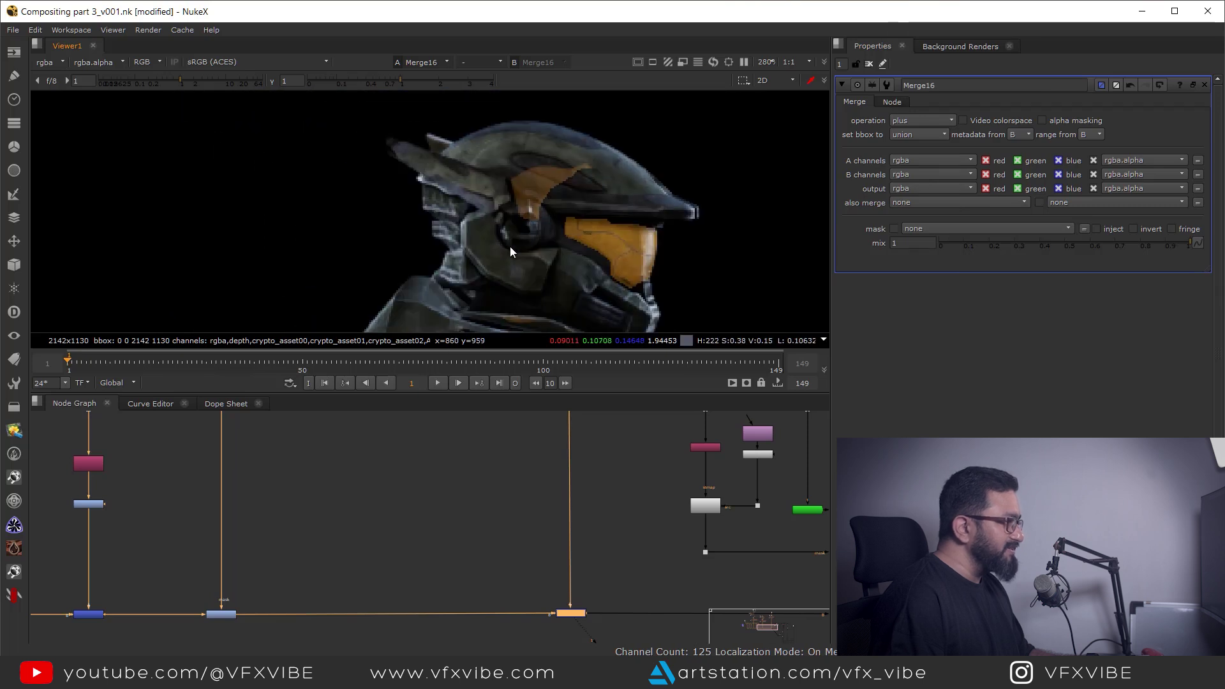
# - Display the ScanlineRender3 output and add a Roto node beside it, with the viewer maximized
pyautogui.moveTo(475, 452); pyautogui.dragTo(536, 617, button='middle')
pyautogui.moveTo(629, 418); pyautogui.dragTo(647, 619, button='middle')
pyautogui.scroll(3, 650, 576)
pyautogui.click(650, 577)
pyautogui.press('1')
pyautogui.moveTo(689, 237); pyautogui.dragTo(629, 300, button='middle')
pyautogui.moveTo(686, 591); pyautogui.dragTo(577, 522, button='middle')
pyautogui.press('o')
pyautogui.press('space')
# - Draw a closed Bezier shape around the visor's emission patch and keyframe it to follow the visor through the shot
pyautogui.scroll(5, 586, 354)
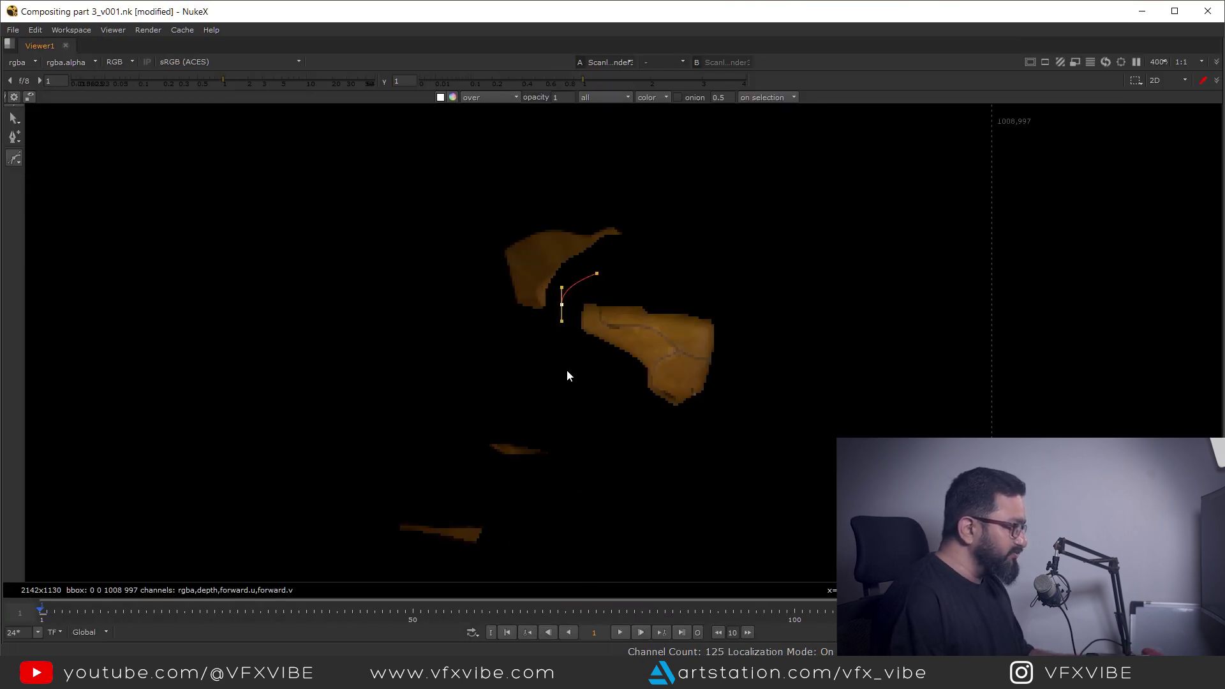
pyautogui.click(681, 271)
pyautogui.press('Return')
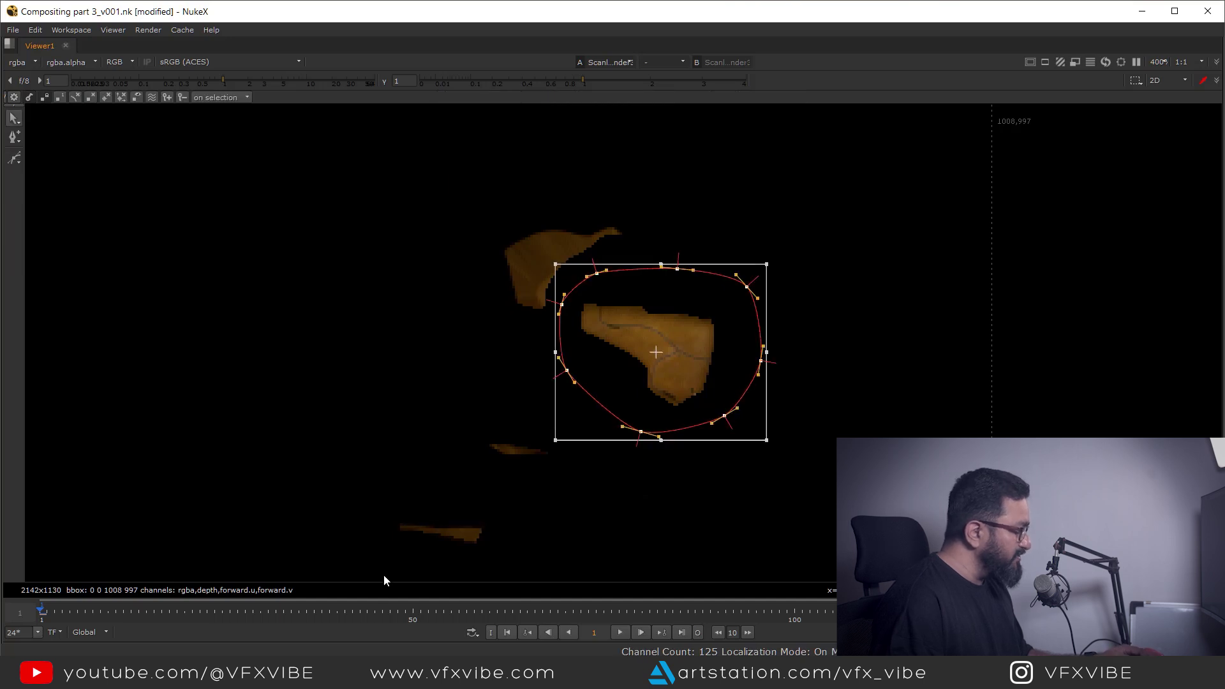
pyautogui.moveTo(664, 408); pyautogui.dragTo(704, 426, button='middle')
pyautogui.moveTo(755, 424)
pyautogui.mouseDown()
pyautogui.moveTo(764, 435)
pyautogui.moveTo(754, 430)
pyautogui.mouseUp()
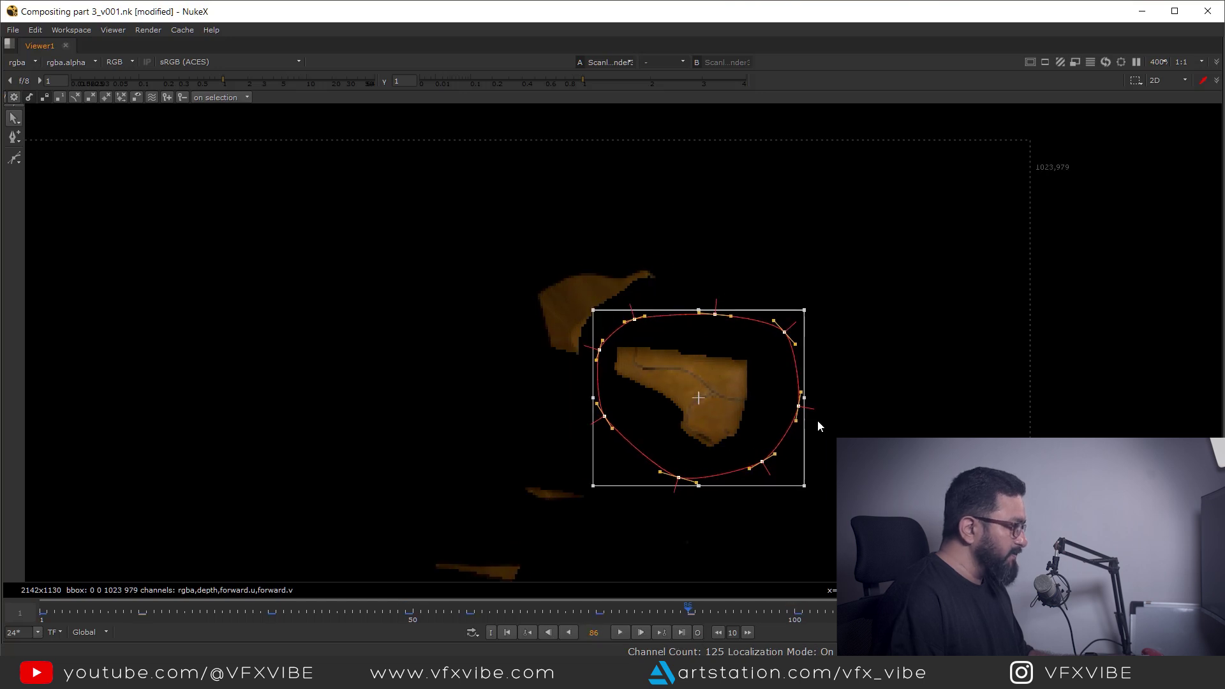
pyautogui.press('space')
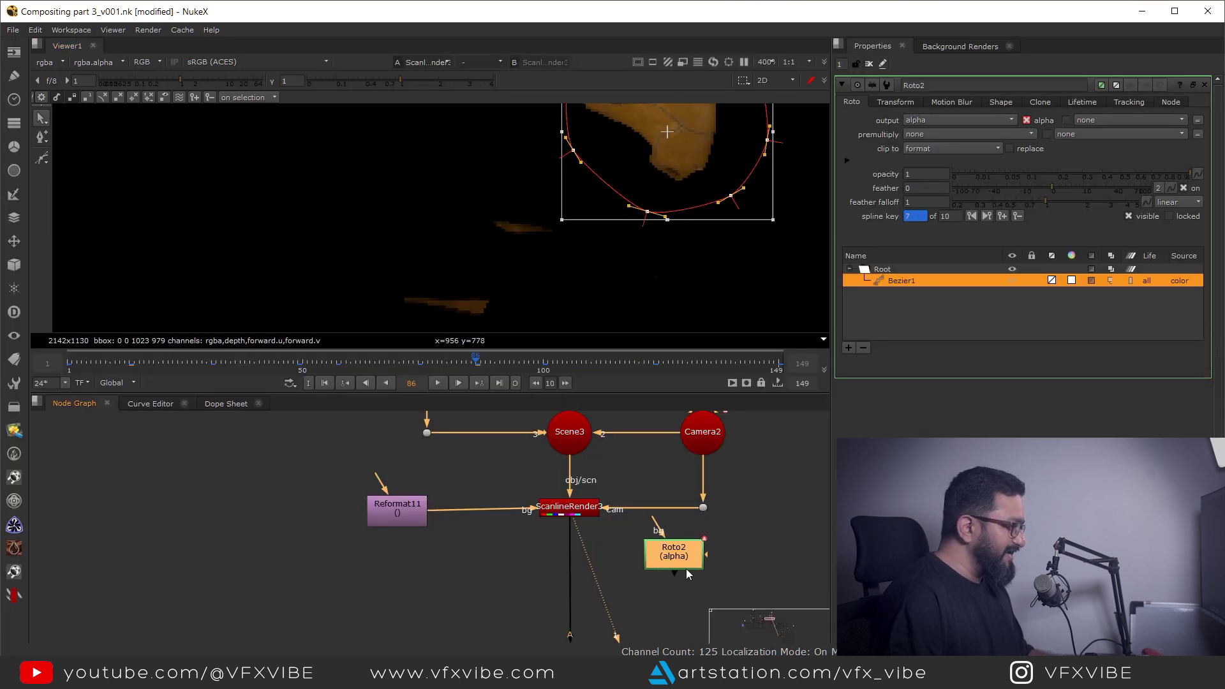
# - Add a Merge node below ScanlineRender3 with Roto2 connected as its A input through a Dot, and display it
pyautogui.click(651, 606)
pyautogui.press('m')
pyautogui.moveTo(651, 606); pyautogui.dragTo(675, 556)
pyautogui.moveTo(675, 556); pyautogui.dragTo(754, 533)
pyautogui.keyDown('ctrl'); pyautogui.moveTo(664, 577); pyautogui.dragTo(714, 603); pyautogui.keyUp('ctrl')
pyautogui.click(567, 612)
pyautogui.press('1')
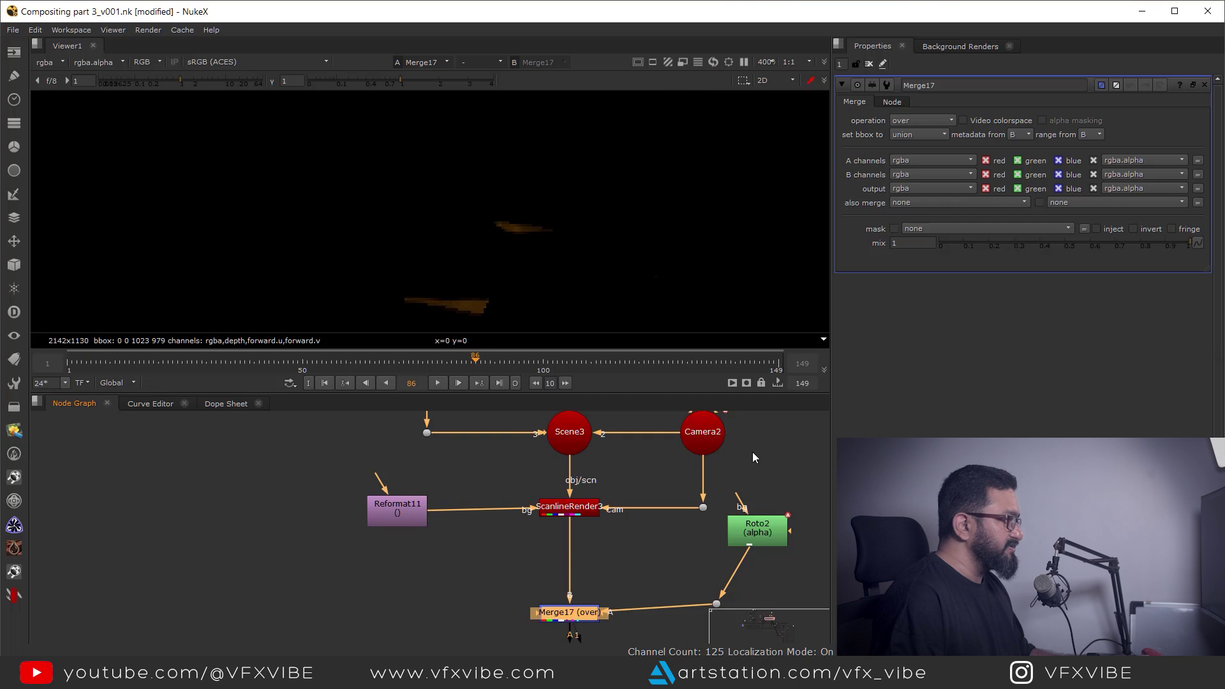
# - Set the roto Merge operation to mask and inspect the visor closely in the full composite
pyautogui.click(923, 120)
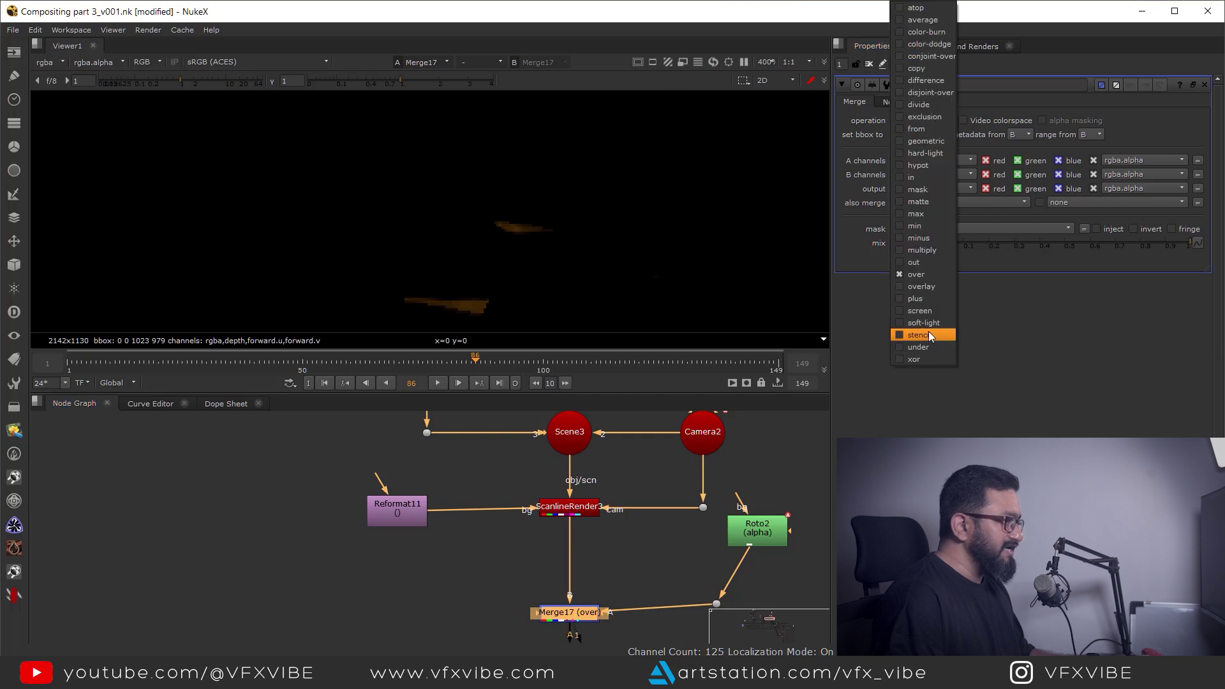
pyautogui.click(923, 190)
pyautogui.scroll(-2, 614, 240)
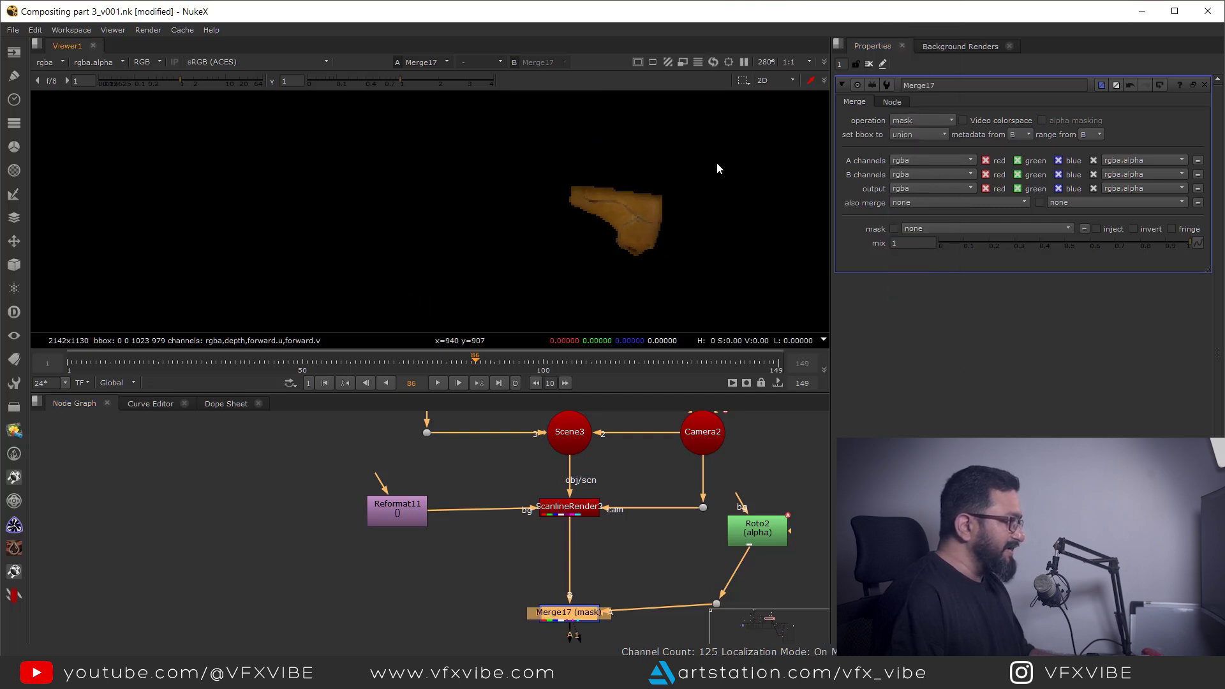
pyautogui.scroll(-3, 619, 580)
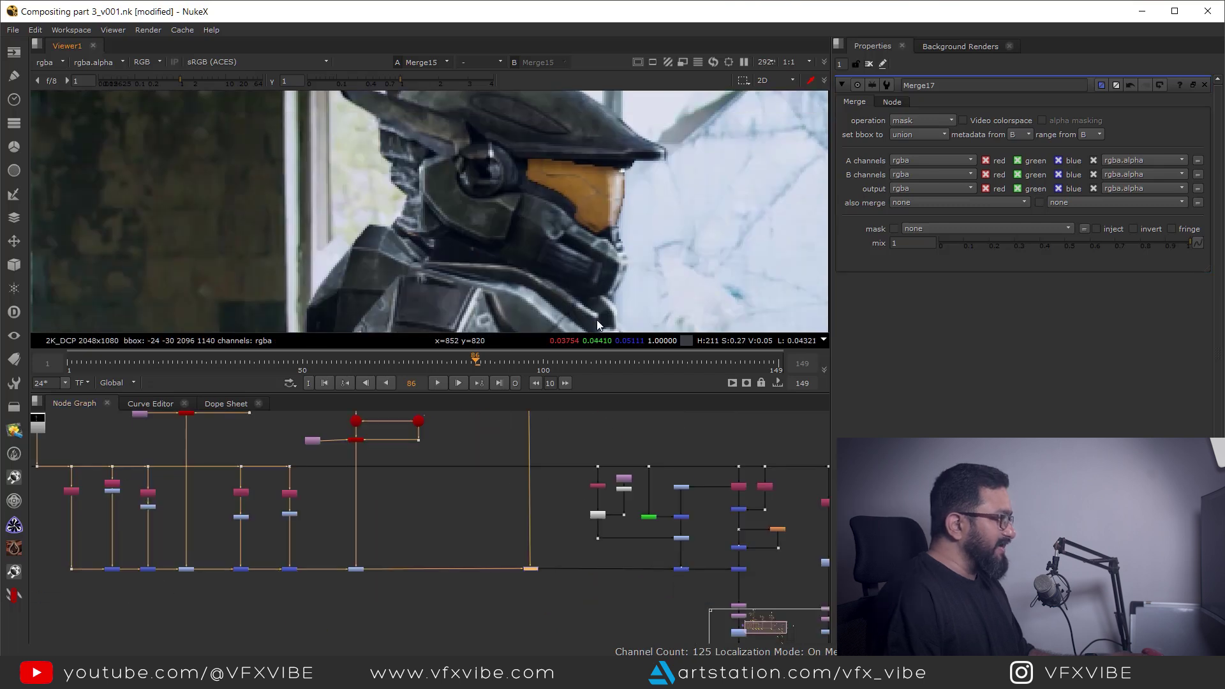
pyautogui.scroll(-1, 583, 274)
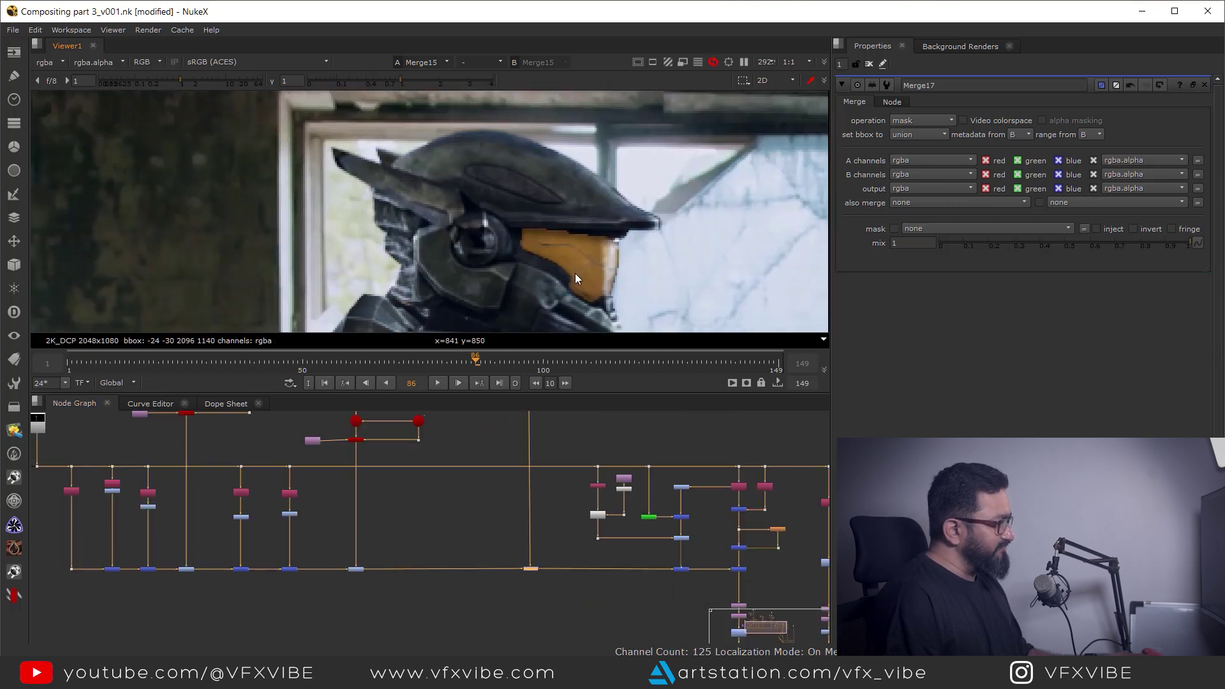
pyautogui.scroll(5, 578, 272)
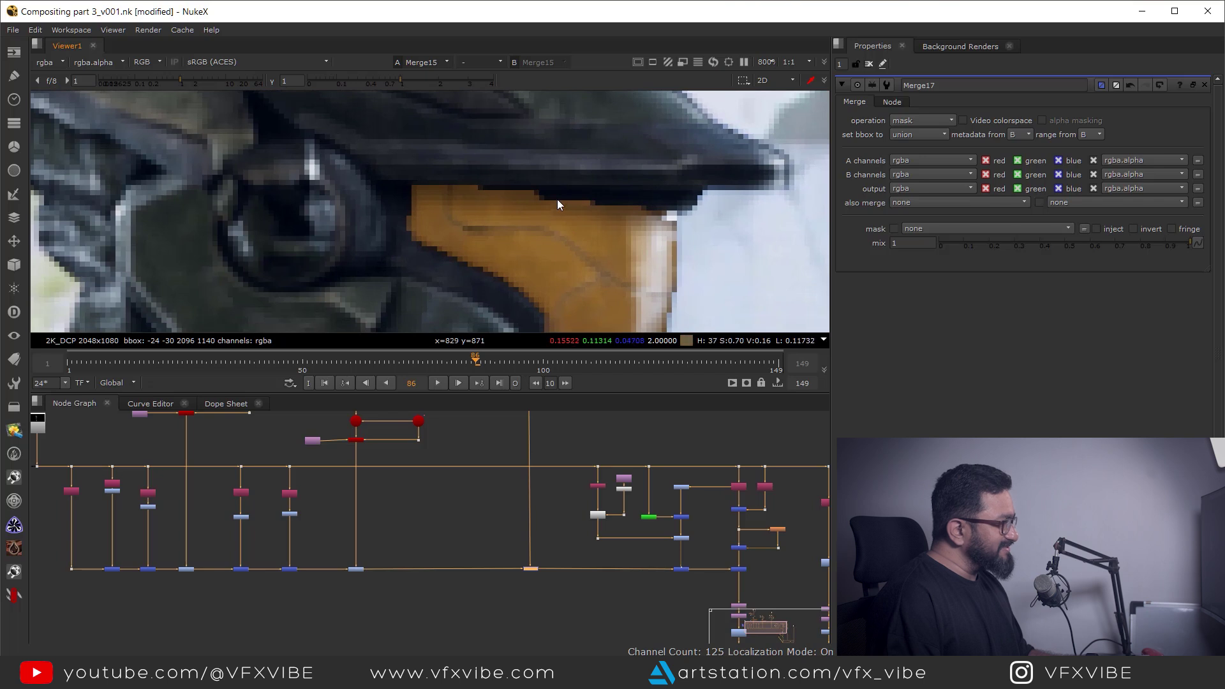
pyautogui.scroll(5, 511, 504)
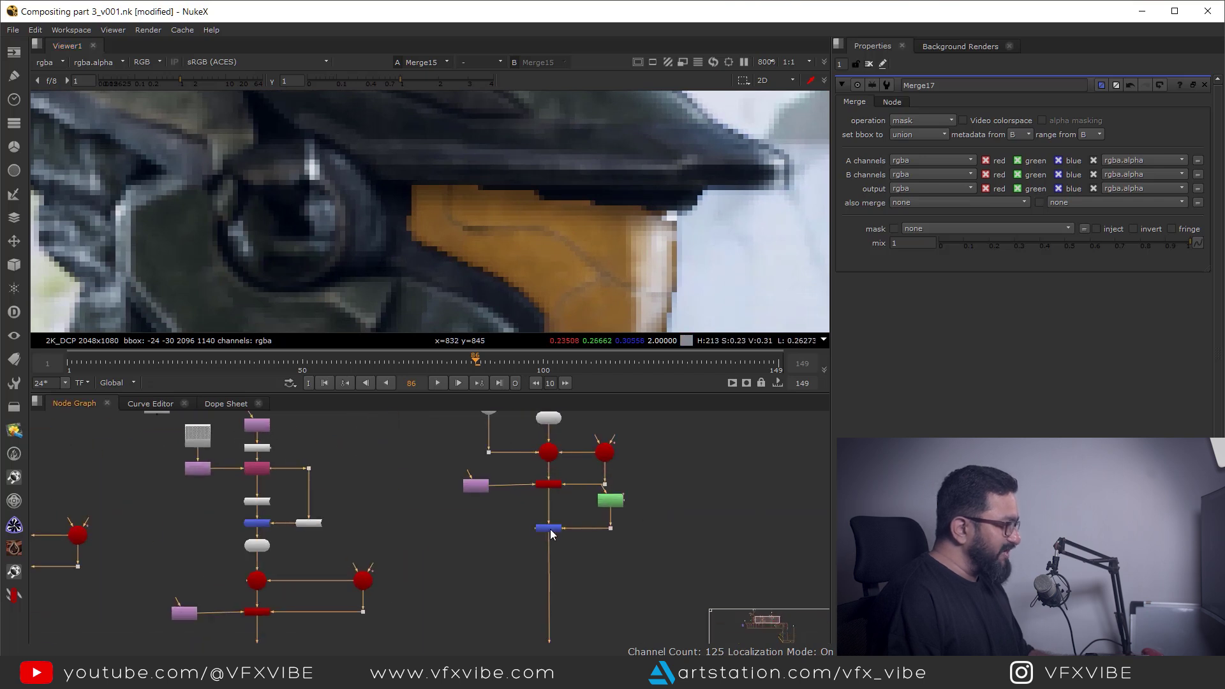
# - Insert a Copy node between ScanlineRender3 and the mask Merge, copying rgba.red to rgba.alpha
pyautogui.press('1')
pyautogui.press('a')
pyautogui.press('a')
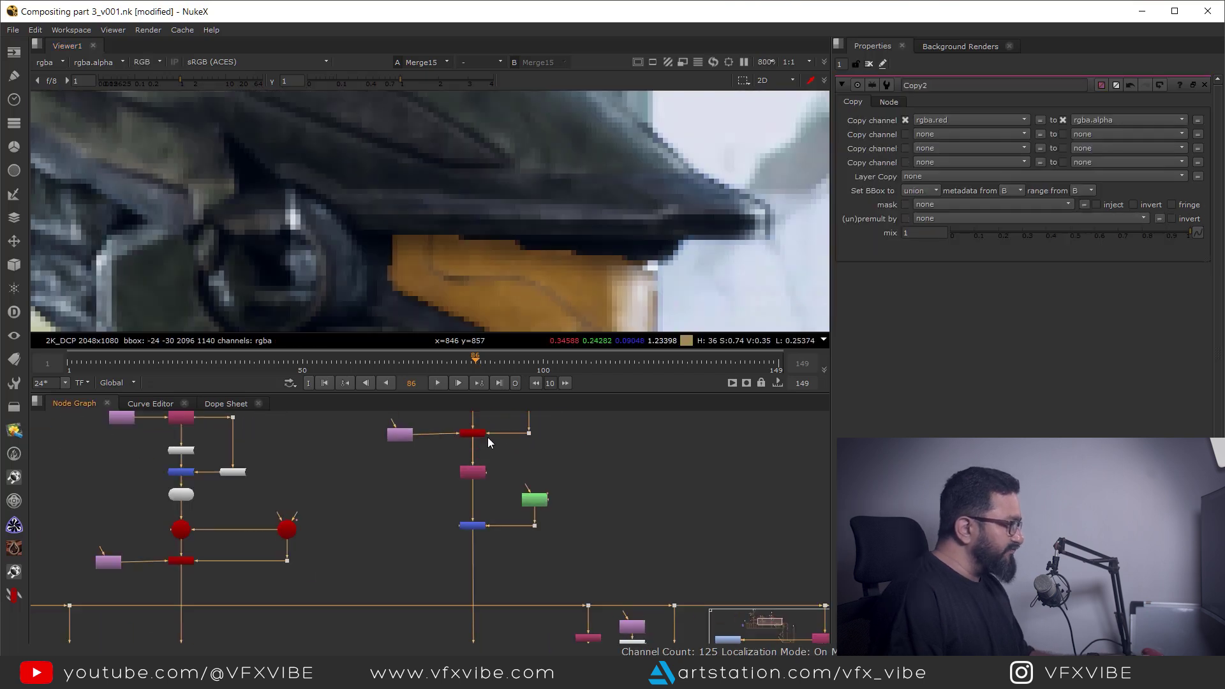
pyautogui.moveTo(487, 438); pyautogui.dragTo(495, 495, button='middle')
pyautogui.scroll(5, 495, 495)
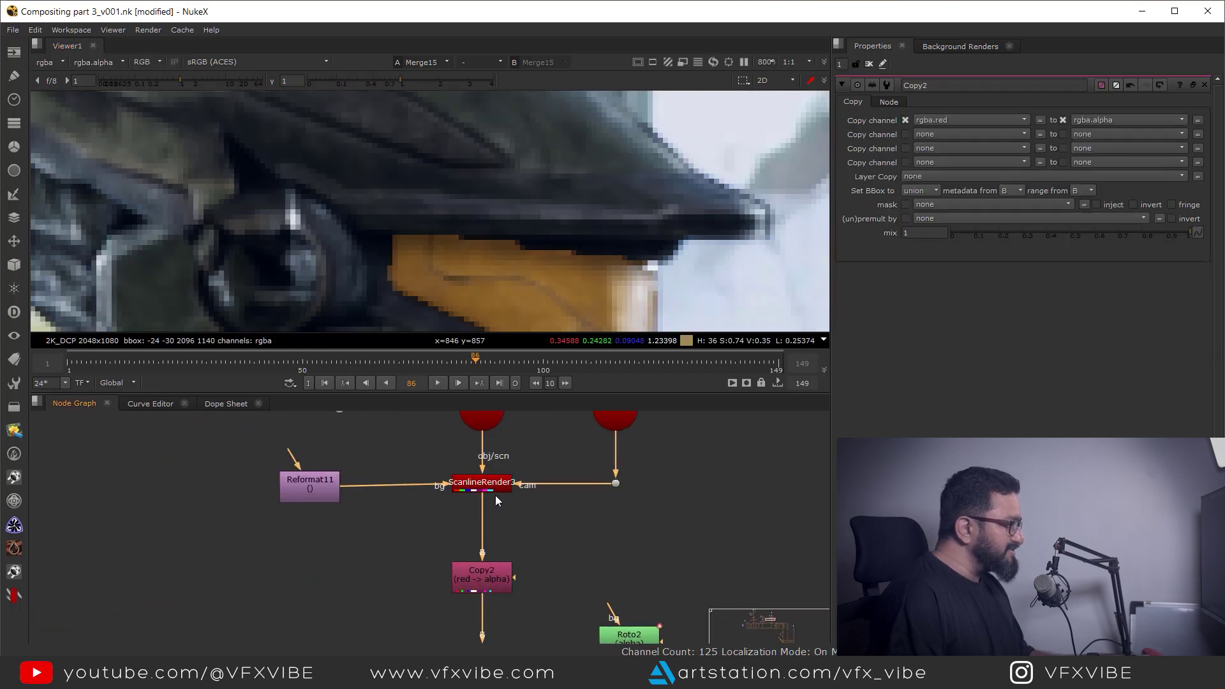
# - Set ScanlineRender3's antialiasing to medium and check the visor edges in the composite
pyautogui.doubleClick(484, 481)
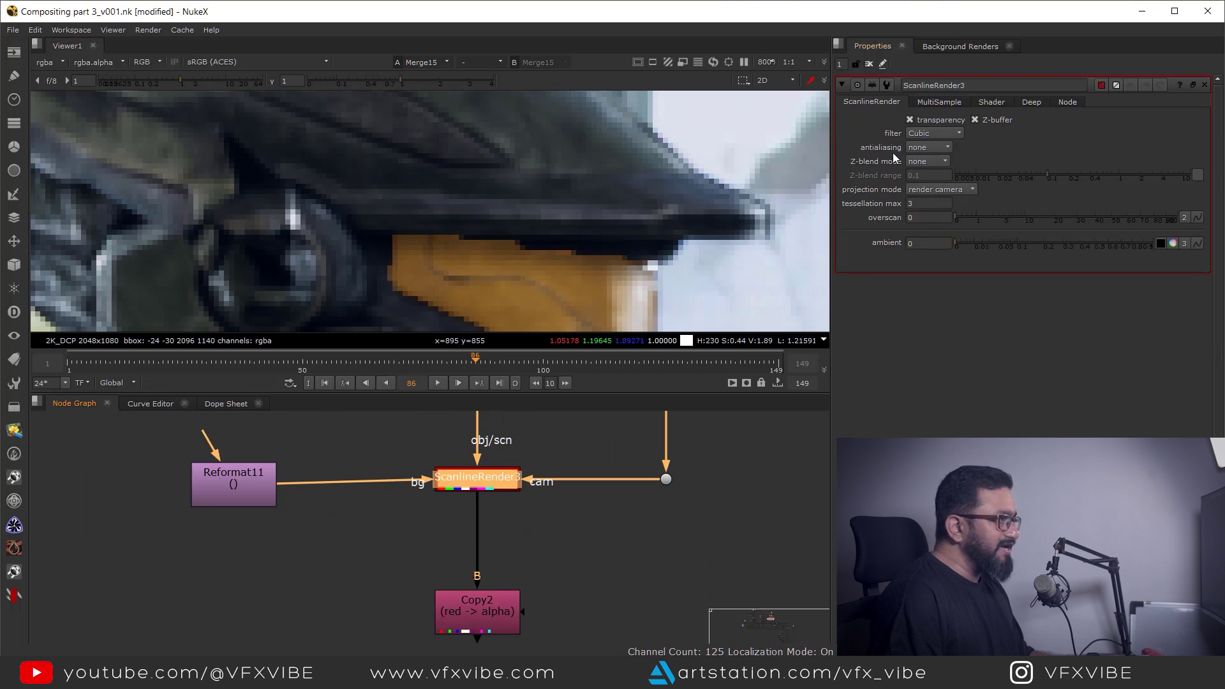
pyautogui.click(917, 149)
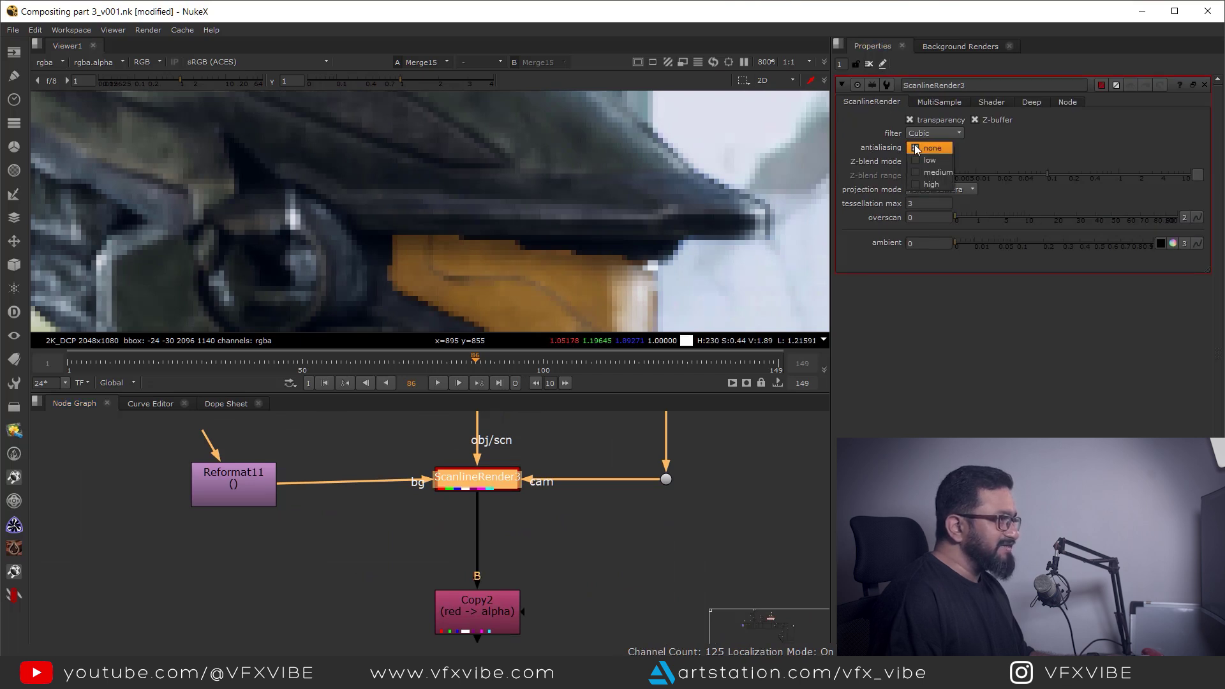
pyautogui.click(936, 173)
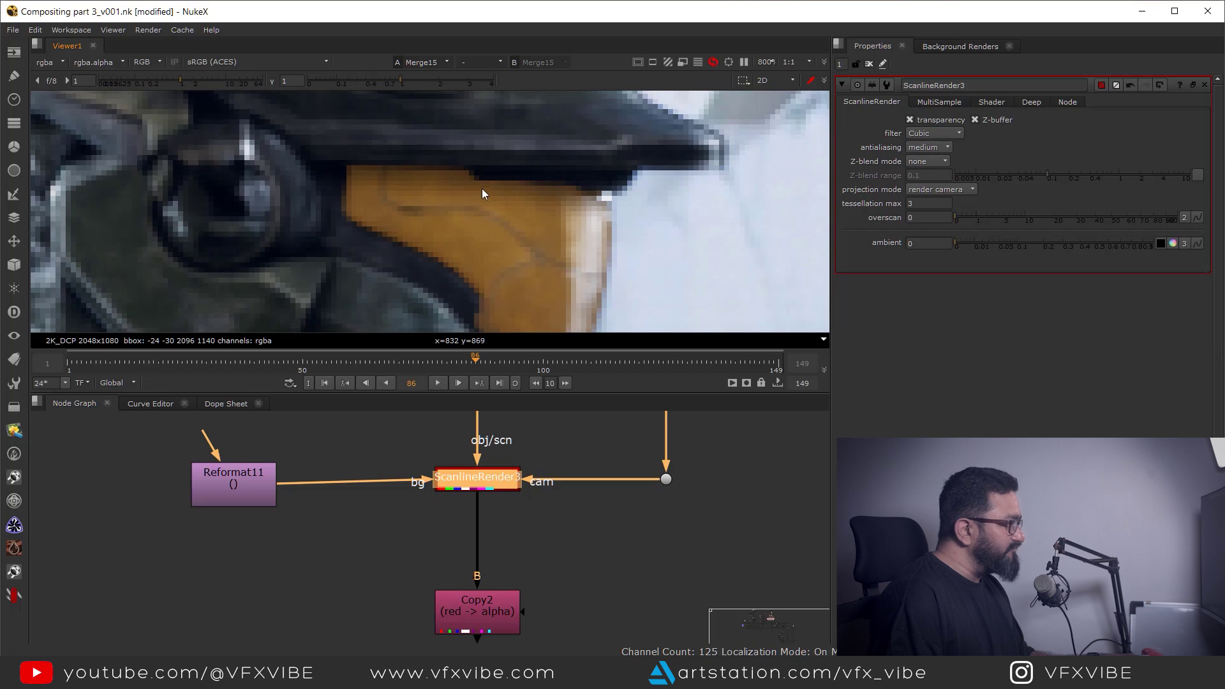
pyautogui.scroll(-5, 489, 246)
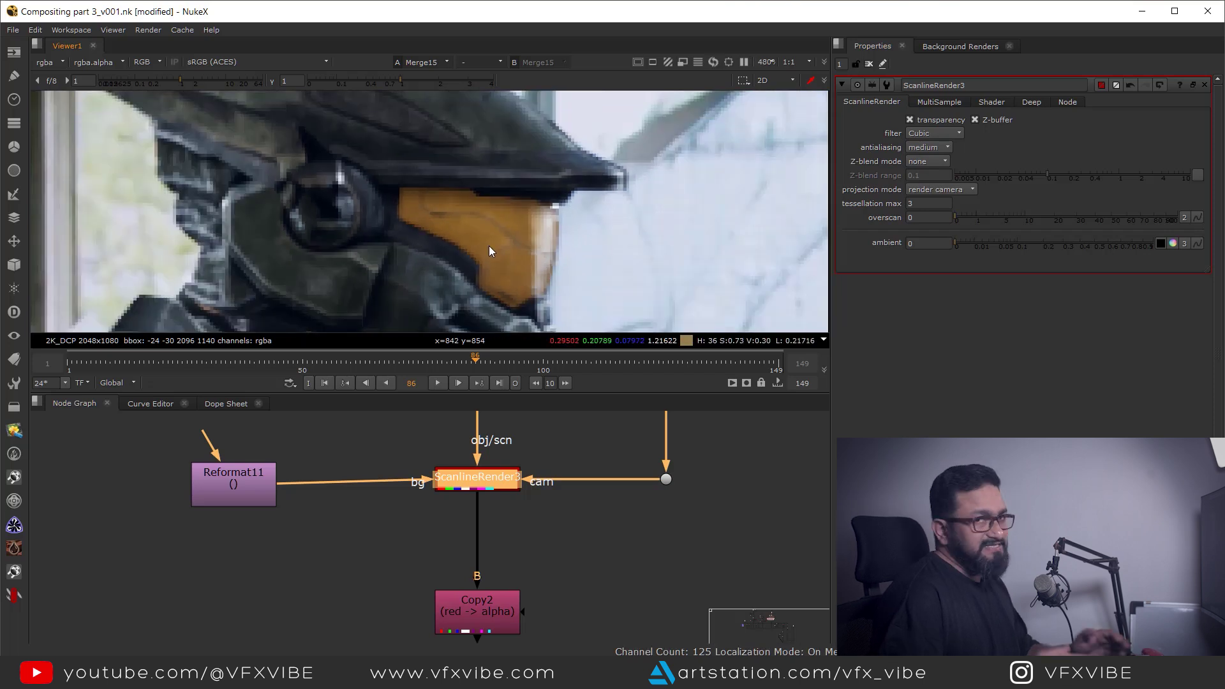
pyautogui.scroll(-5, 495, 557)
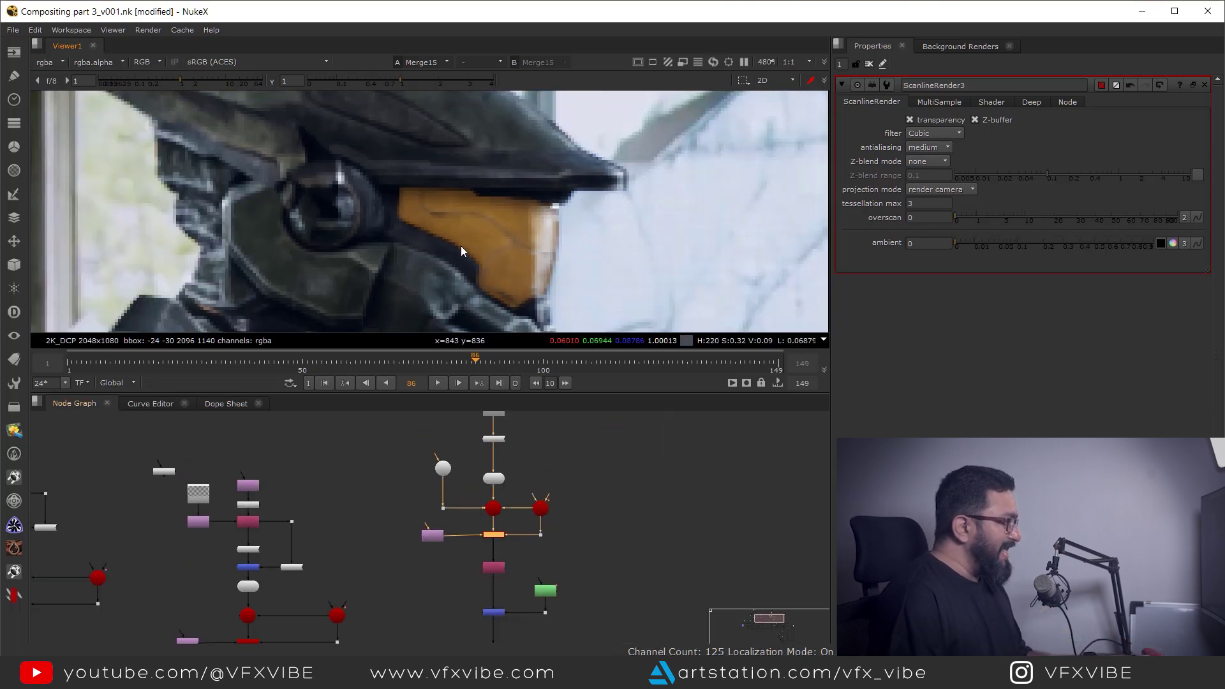
pyautogui.scroll(-3, 466, 242)
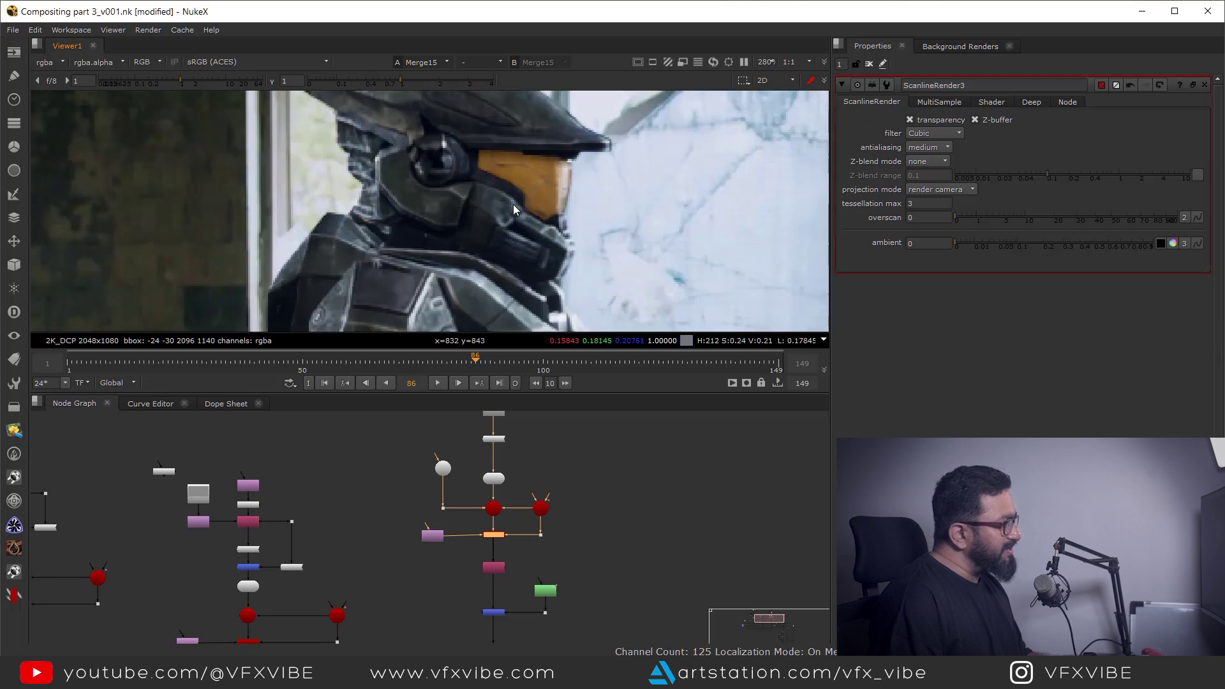
# - Set the intensity of the Point1 light to 7.8
pyautogui.scroll(-2, 513, 210)
pyautogui.scroll(4, 542, 512)
pyautogui.scroll(1, 466, 541)
pyautogui.moveTo(545, 543); pyautogui.dragTo(554, 592, button='middle')
pyautogui.scroll(-4, 545, 528)
pyautogui.scroll(5, 496, 477)
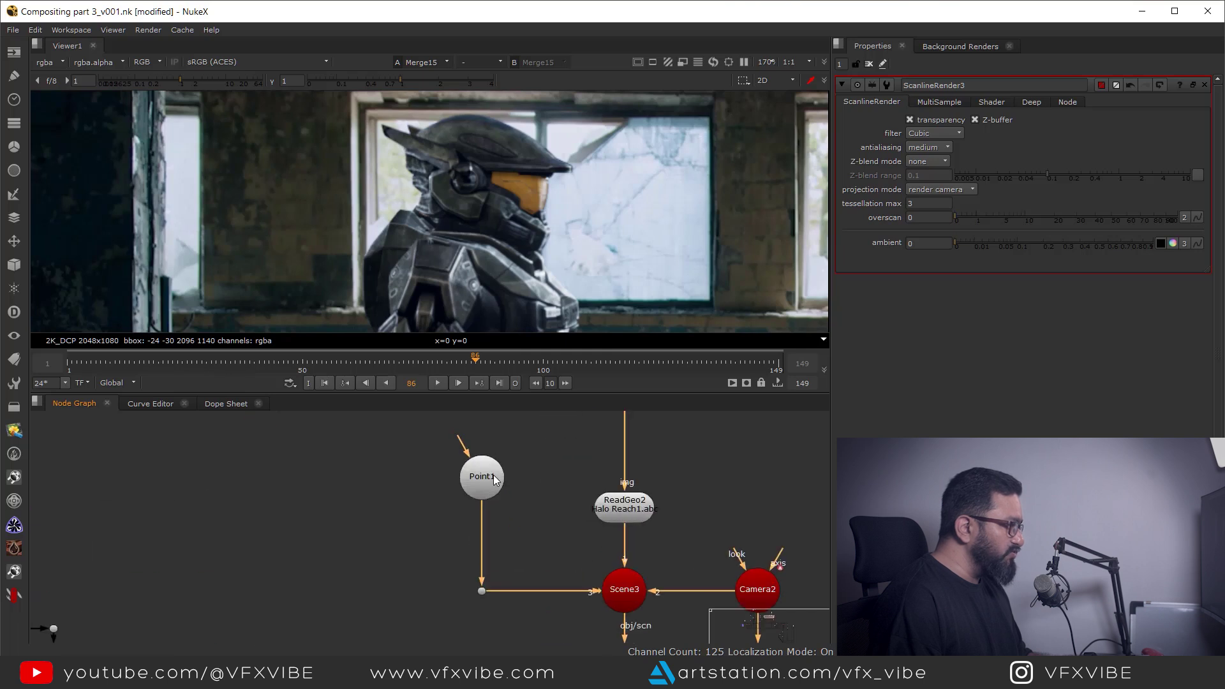
pyautogui.doubleClick(493, 475)
pyautogui.moveTo(1063, 132); pyautogui.dragTo(1050, 133)
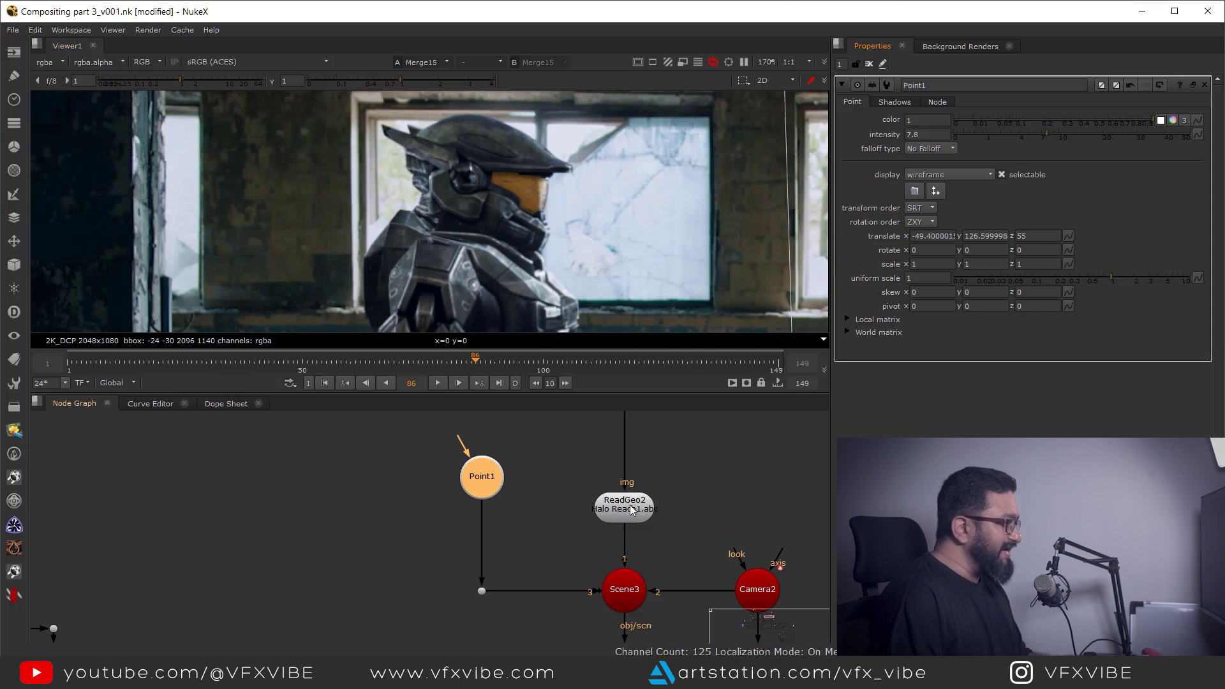
# - Add a Grade node below the Read2 emission texture with gain 1.26 and gamma 0.86, and check the visor
pyautogui.moveTo(631, 510); pyautogui.dragTo(611, 629, button='middle')
pyautogui.moveTo(610, 530); pyautogui.dragTo(609, 516)
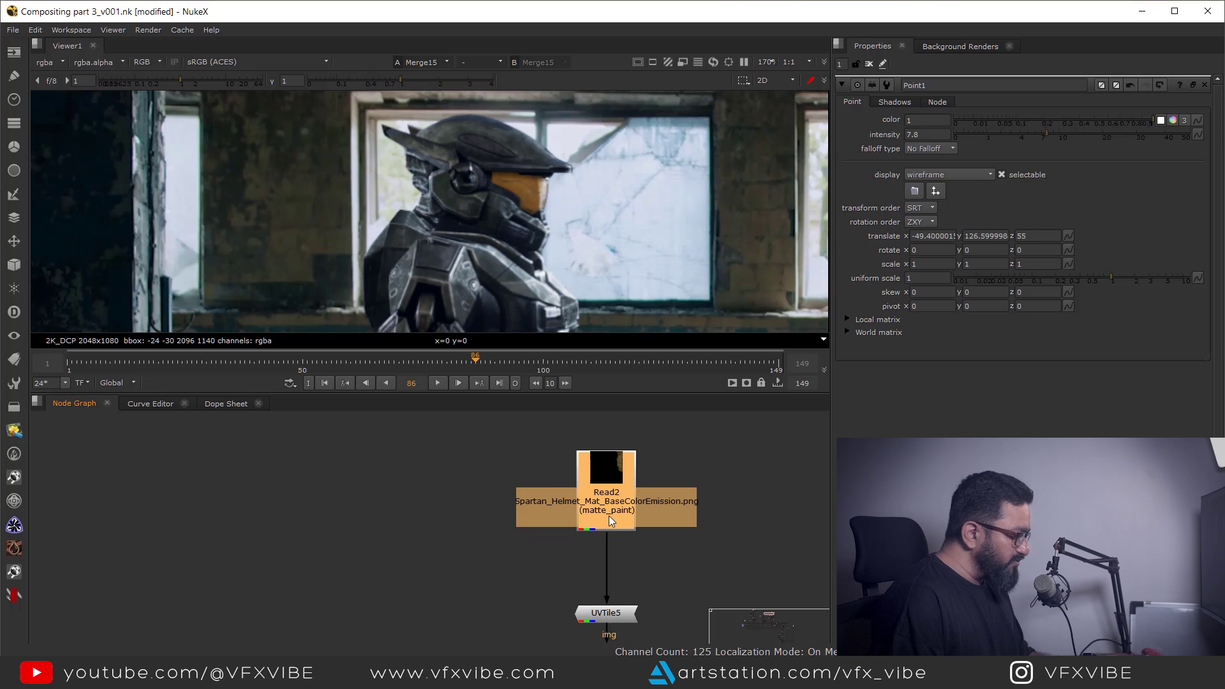
pyautogui.press('g')
pyautogui.scroll(5, 561, 225)
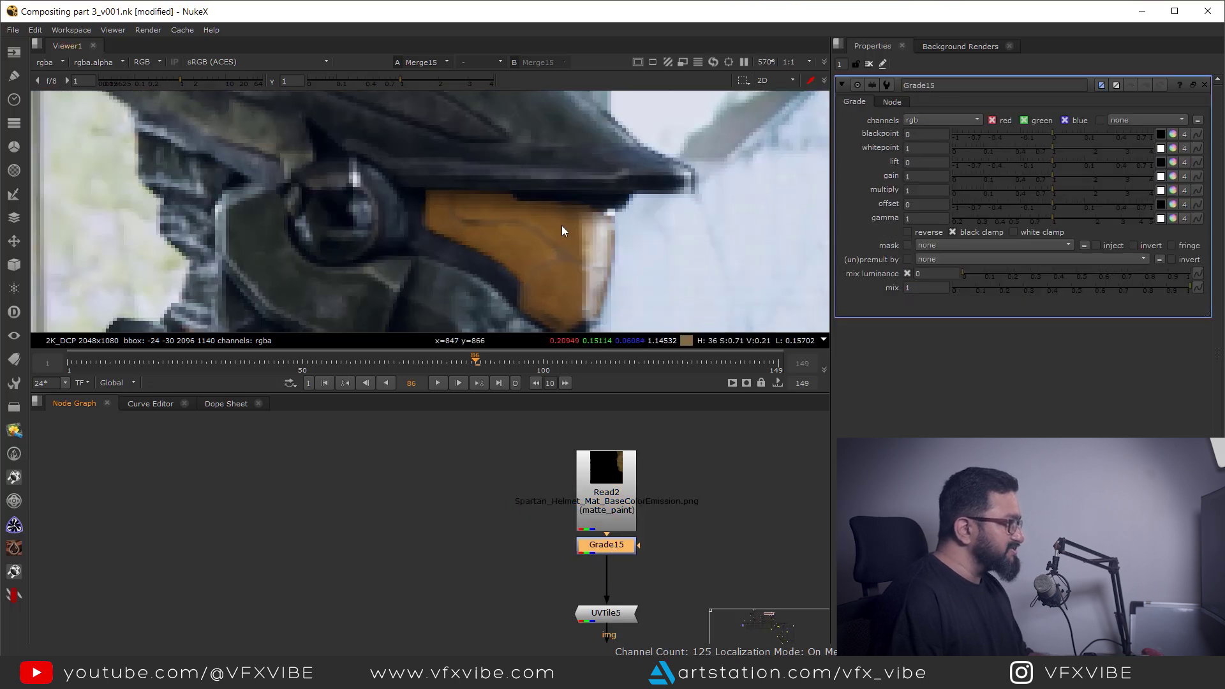
pyautogui.click(1052, 218)
pyautogui.moveTo(1044, 219); pyautogui.dragTo(1065, 177)
pyautogui.scroll(-10, 562, 252)
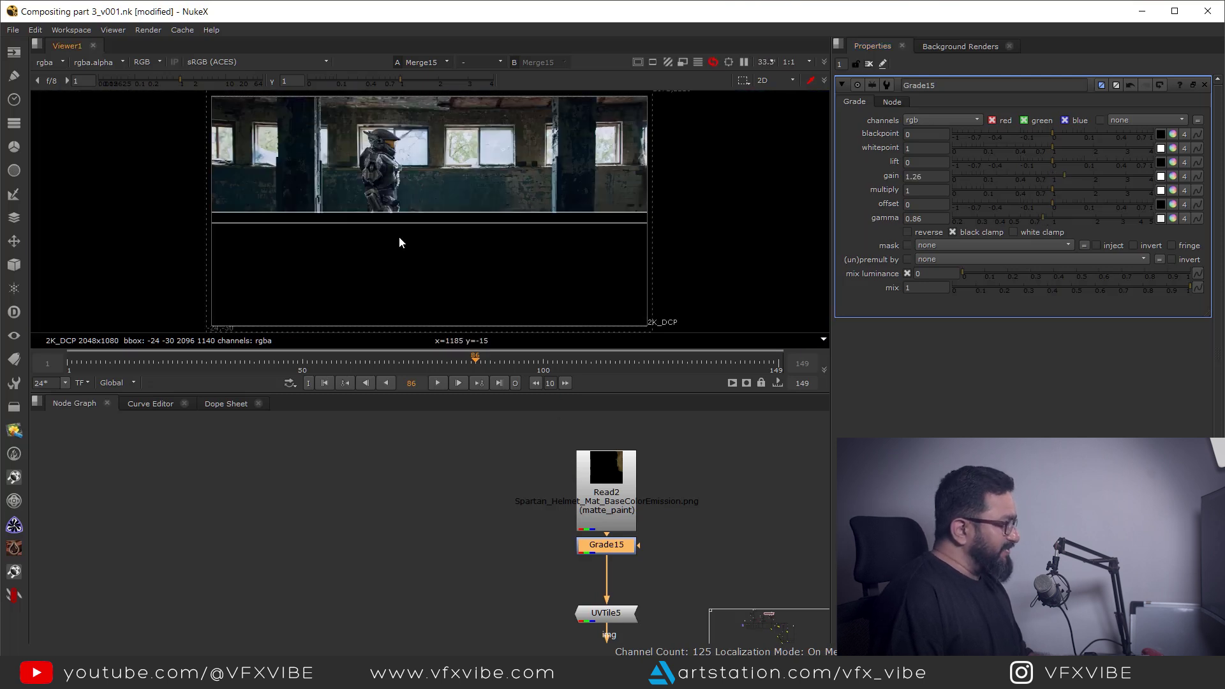
pyautogui.scroll(5, 388, 155)
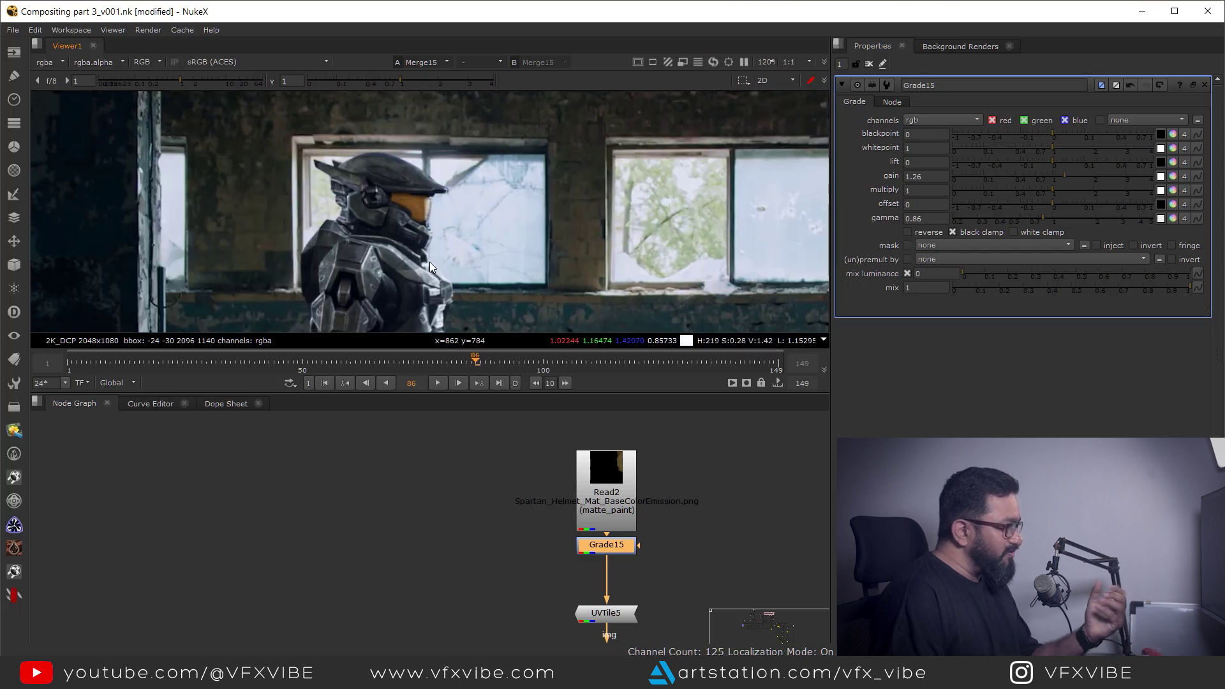
# - Insert a Dot into the emission pipe above the plus Merge
pyautogui.scroll(-5, 618, 565)
pyautogui.moveTo(618, 565)
pyautogui.mouseDown(button='middle')
pyautogui.moveTo(574, 415)
pyautogui.moveTo(572, 526)
pyautogui.moveTo(573, 430)
pyautogui.mouseUp(button='middle')
pyautogui.scroll(2, 571, 526)
pyautogui.scroll(-4, 570, 446)
pyautogui.scroll(3, 563, 522)
pyautogui.click(573, 516)
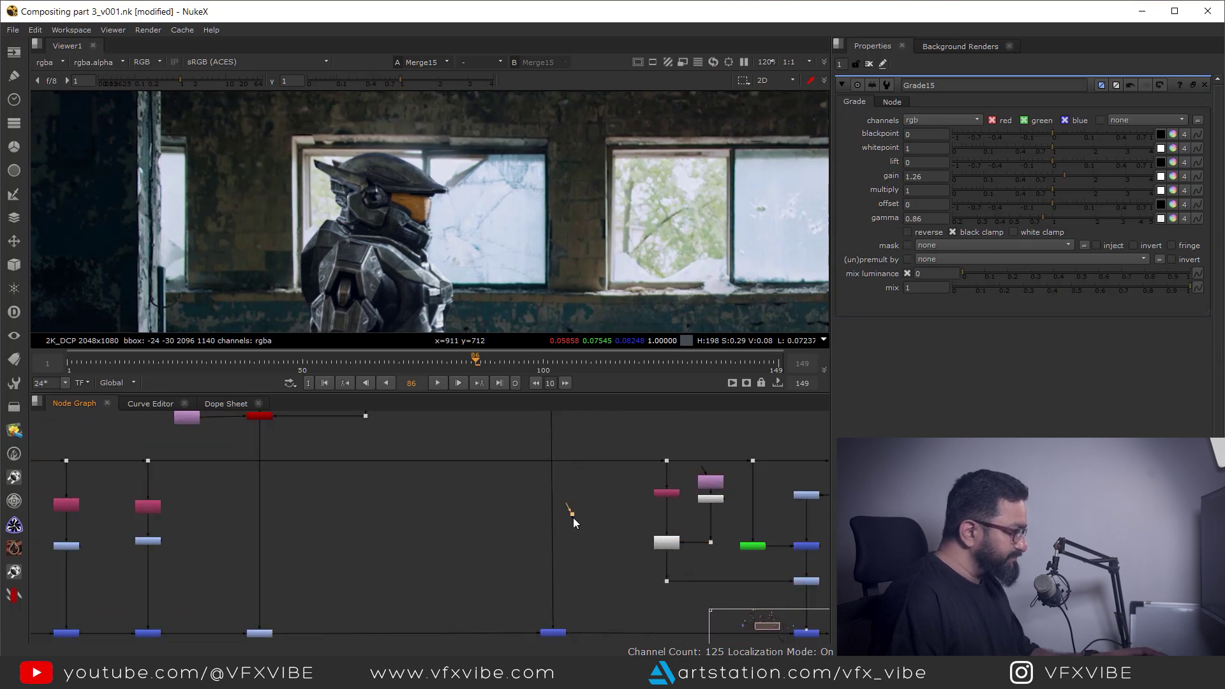
pyautogui.keyDown('ctrl'); pyautogui.click(551, 510); pyautogui.keyUp('ctrl')
# - Branch a Glow node from the emission pipe's Dot, display it, and set effect only, size 27 and brightness about 2
pyautogui.press('Tab')
pyautogui.write('glow')
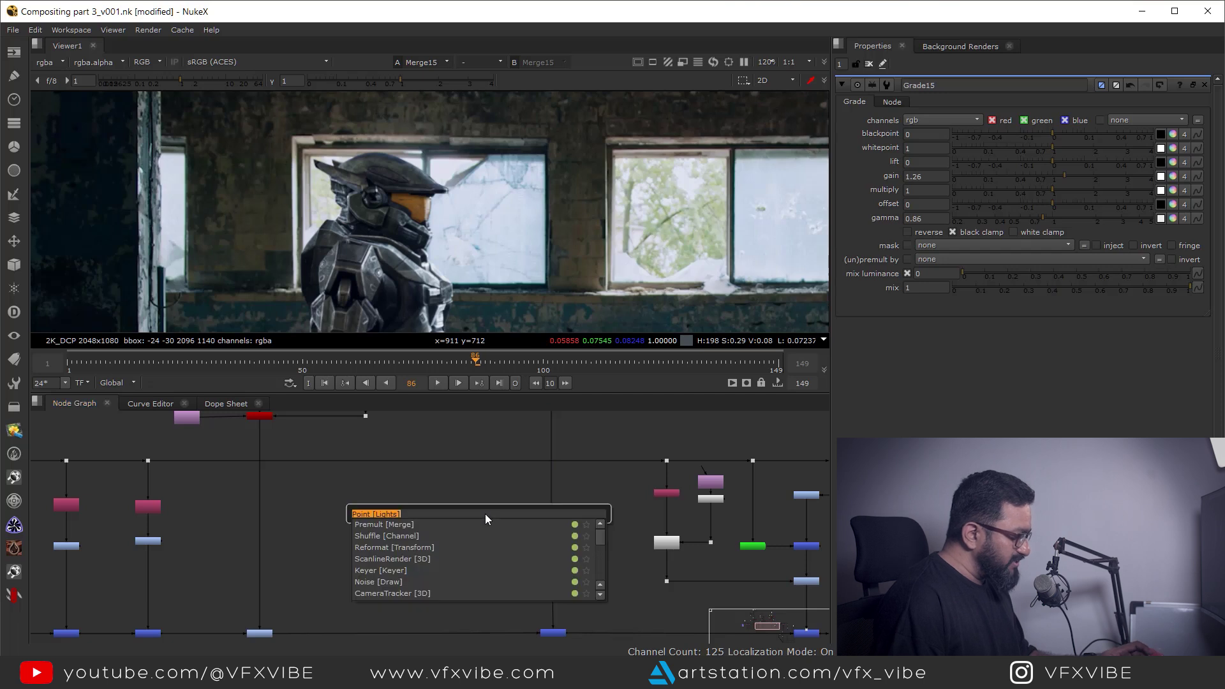
pyautogui.press('Return')
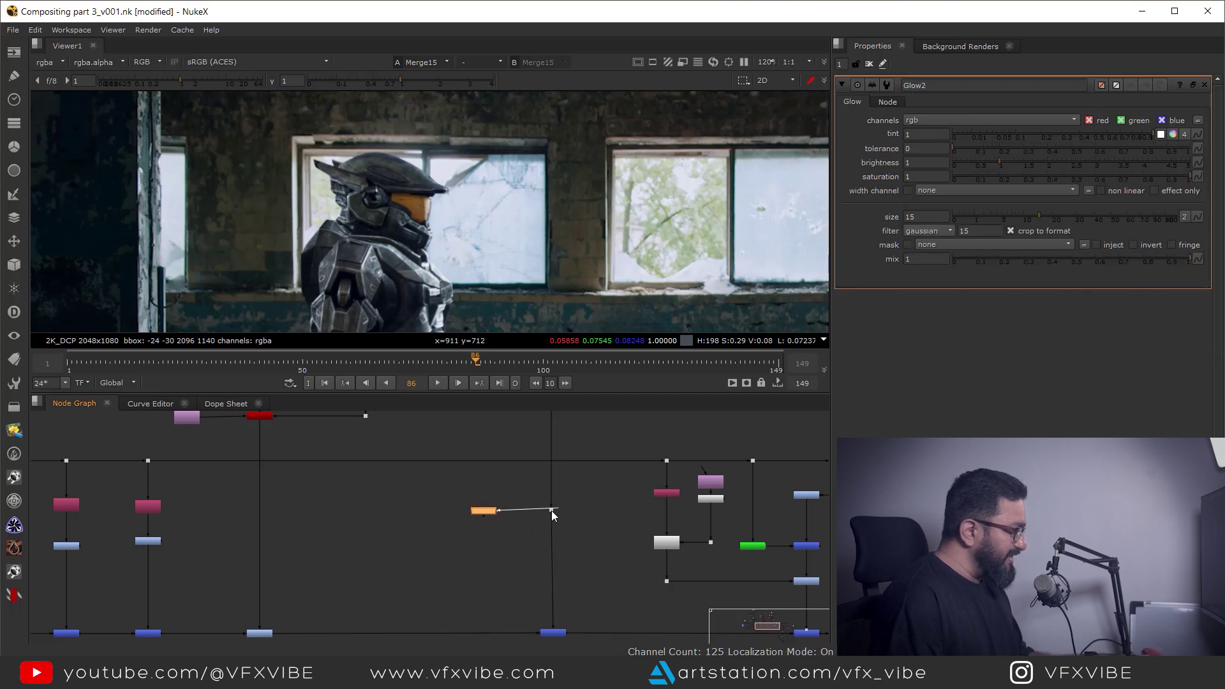
pyautogui.moveTo(553, 515); pyautogui.dragTo(552, 510)
pyautogui.moveTo(483, 511); pyautogui.dragTo(441, 510)
pyautogui.press('1')
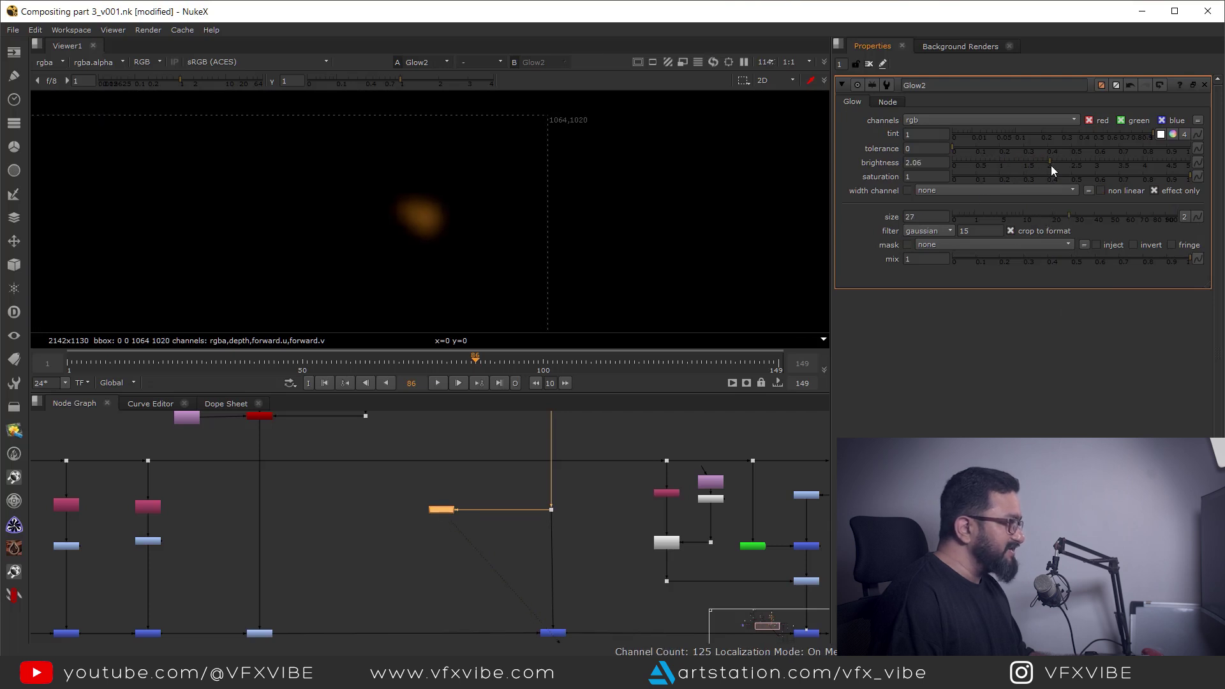
# - Add a Merge node on the emission pipe below the Dot, connect Glow2 as its A input, and display it
pyautogui.scroll(3, 564, 548)
pyautogui.click(585, 538)
pyautogui.press('m')
pyautogui.moveTo(585, 540); pyautogui.dragTo(545, 562)
pyautogui.moveTo(535, 544); pyautogui.dragTo(385, 507)
pyautogui.keyDown('ctrl'); pyautogui.moveTo(486, 541); pyautogui.dragTo(362, 562); pyautogui.keyUp('ctrl')
pyautogui.click(547, 559)
pyautogui.press('1')
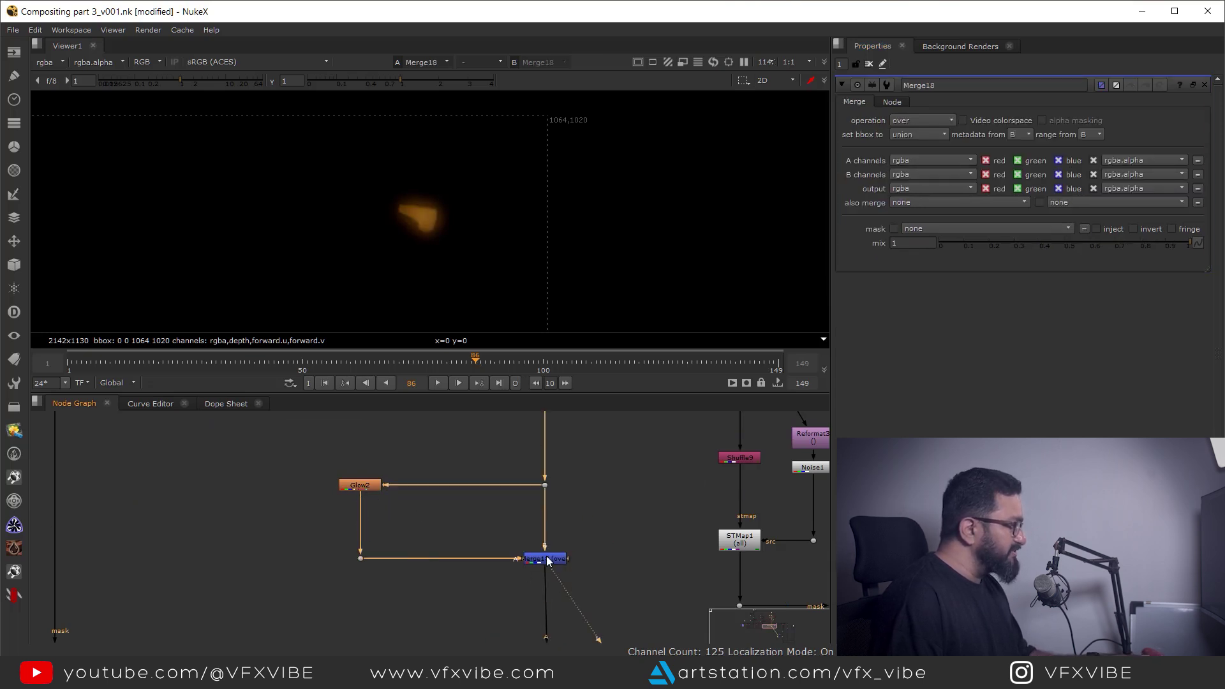
# - Set the glow Merge operation to screen and display the full composite with the helmet in close-up
pyautogui.click(916, 121)
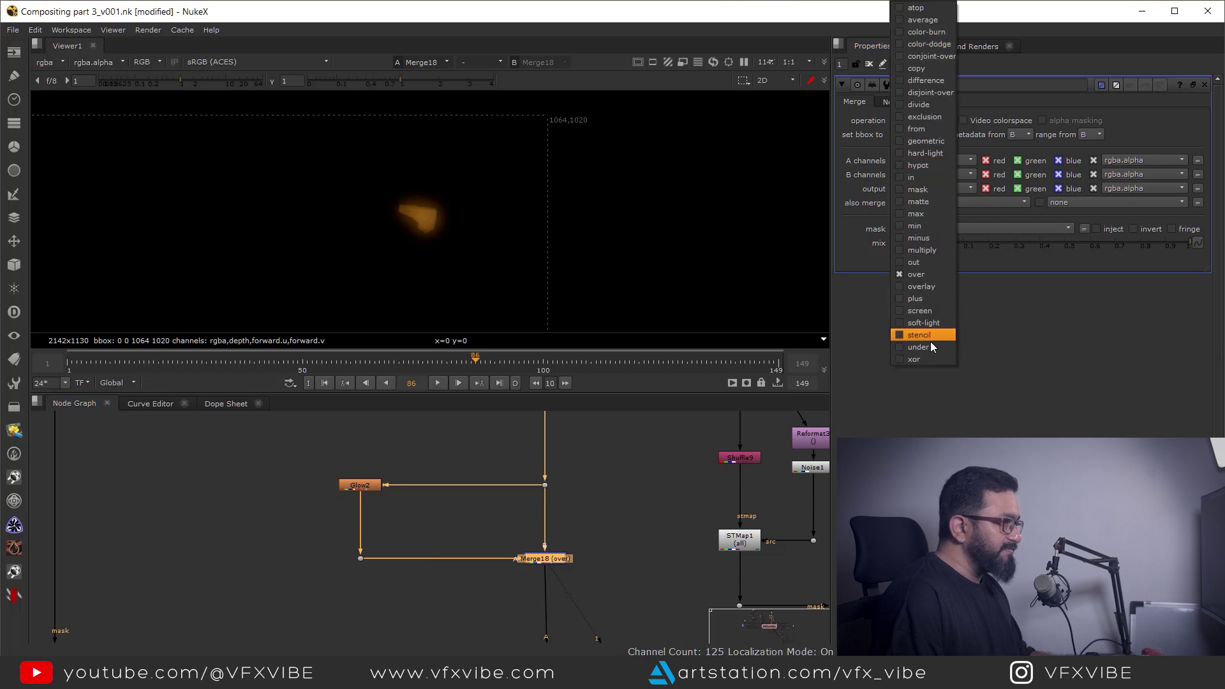
pyautogui.click(925, 307)
pyautogui.scroll(-7, 645, 523)
pyautogui.moveTo(646, 523); pyautogui.dragTo(561, 409, button='middle')
pyautogui.scroll(1, 699, 582)
pyautogui.moveTo(706, 591); pyautogui.dragTo(631, 633)
pyautogui.press('1')
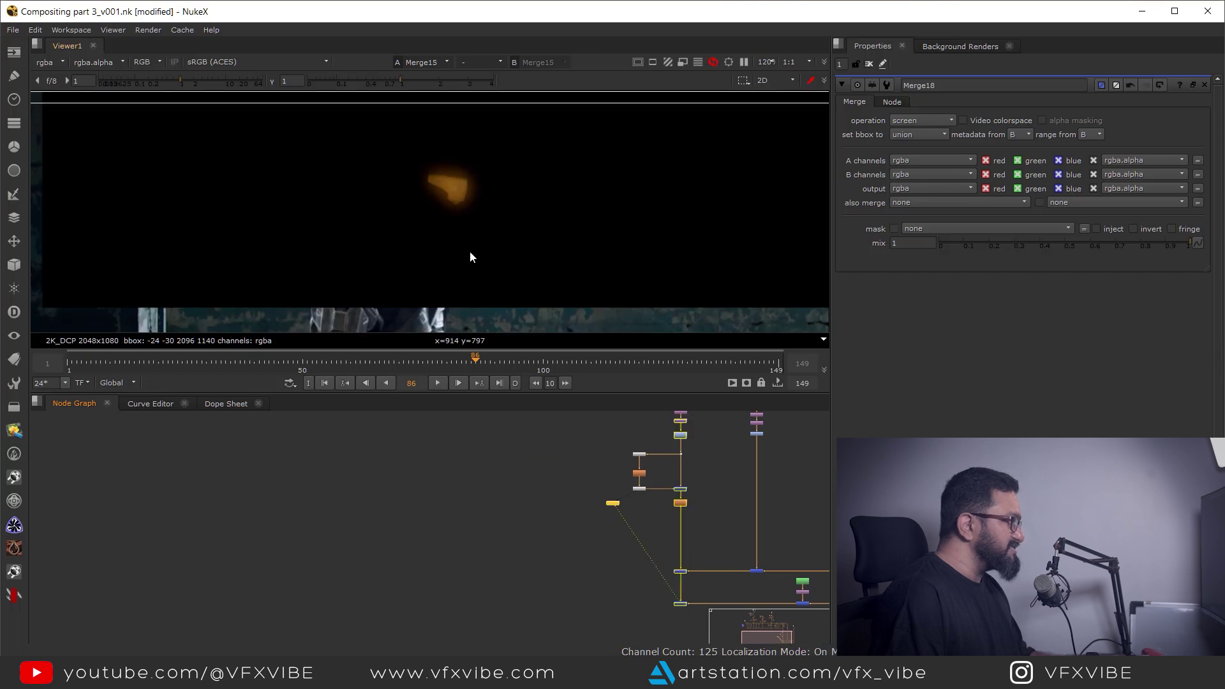
pyautogui.scroll(6, 429, 191)
pyautogui.scroll(8, 521, 565)
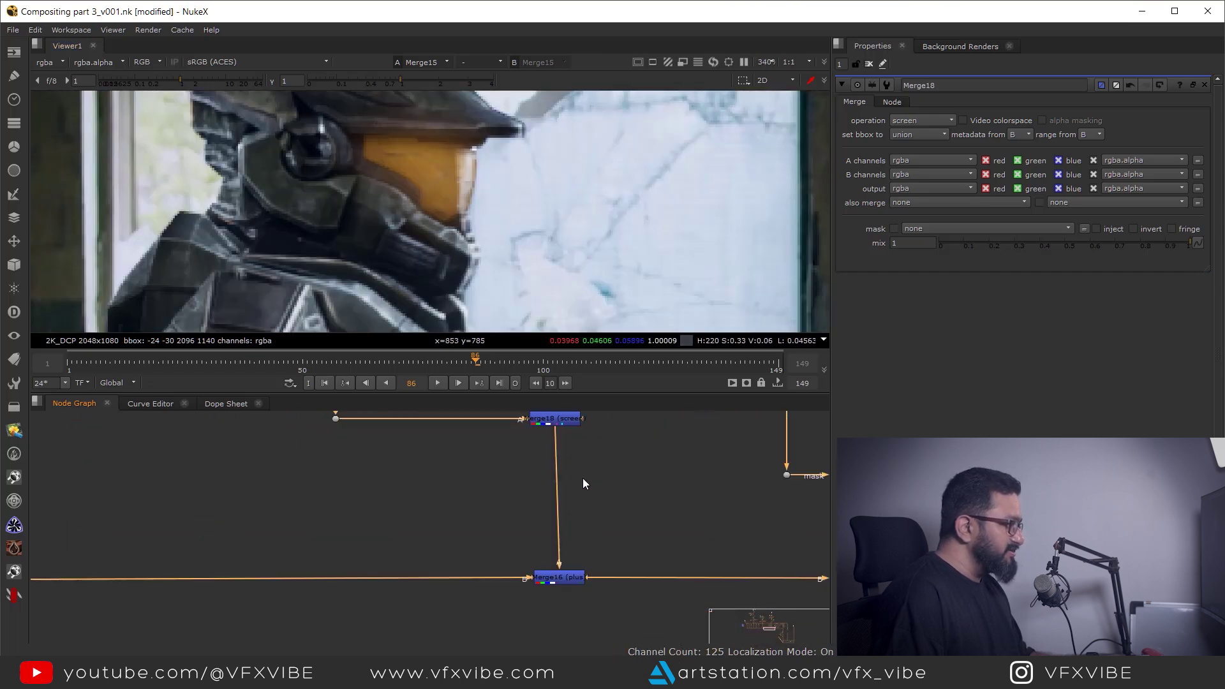
# - Try out different mix values on the plus Merge that adds the emission to the main pipe
pyautogui.click(613, 600)
pyautogui.doubleClick(613, 600)
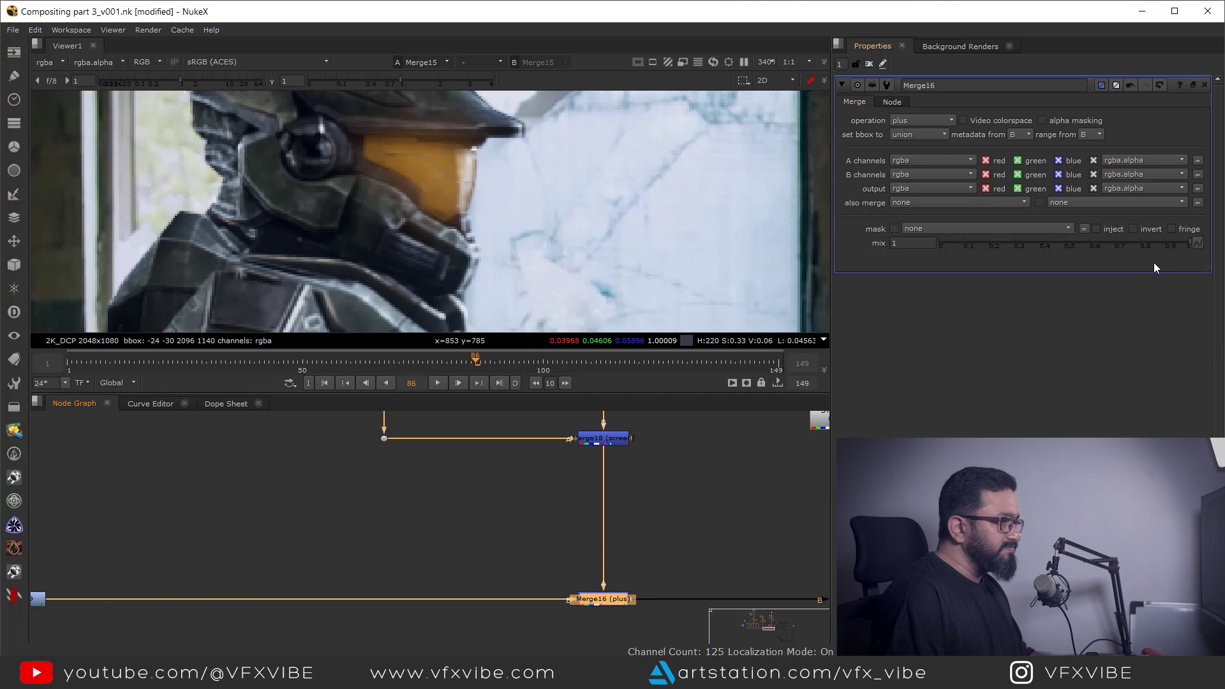
pyautogui.moveTo(1160, 245); pyautogui.dragTo(1193, 249)
# - Set the mix of the glow's screen Merge to 0.4
pyautogui.doubleClick(603, 440)
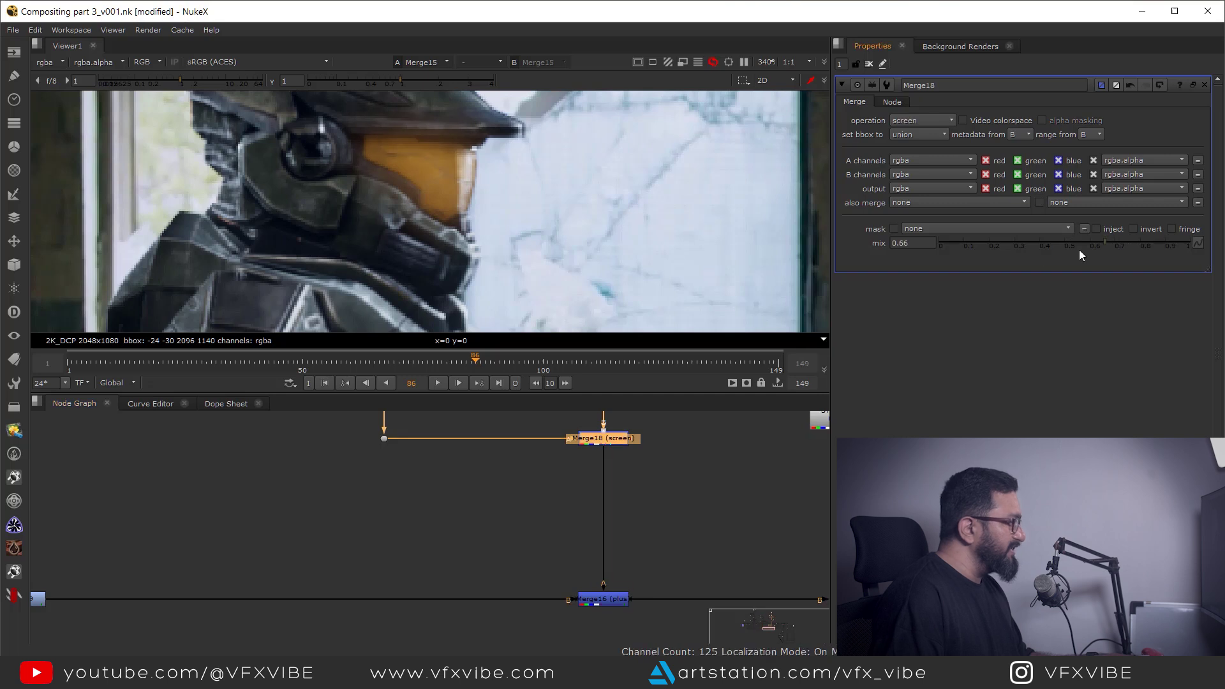
pyautogui.click(1011, 249)
pyautogui.moveTo(1011, 260); pyautogui.dragTo(1039, 261)
# - Increase the Glow2 size to 37
pyautogui.moveTo(403, 414); pyautogui.dragTo(443, 554, button='middle')
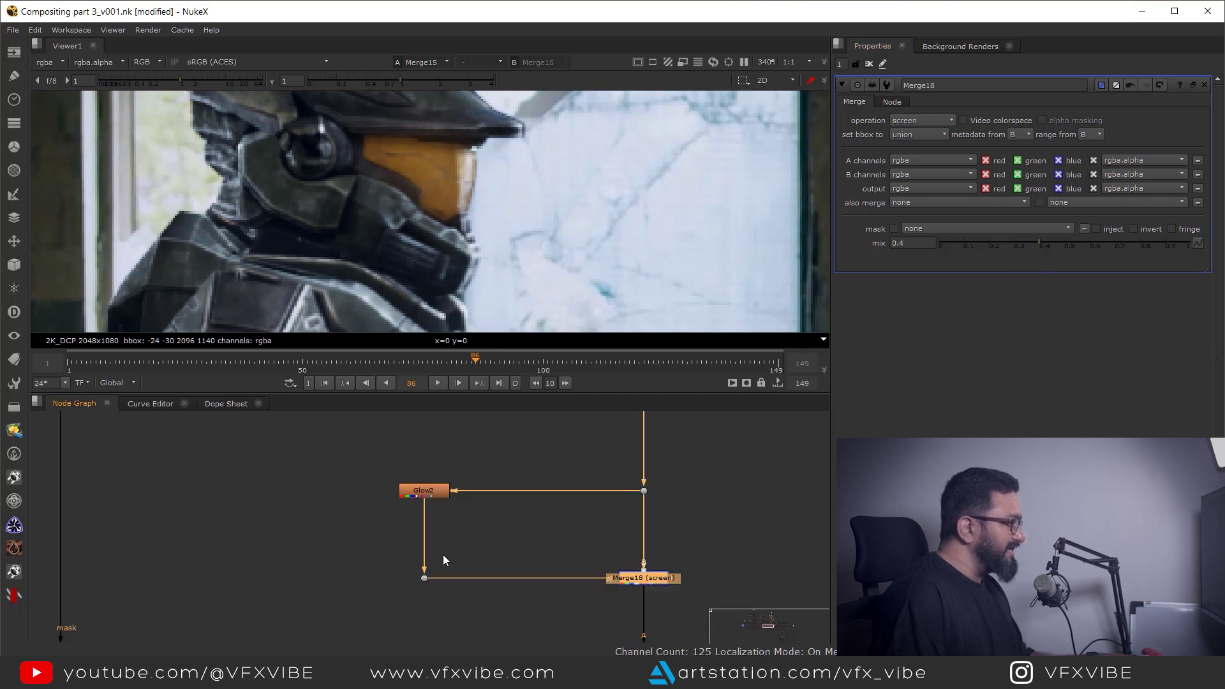
pyautogui.doubleClick(427, 496)
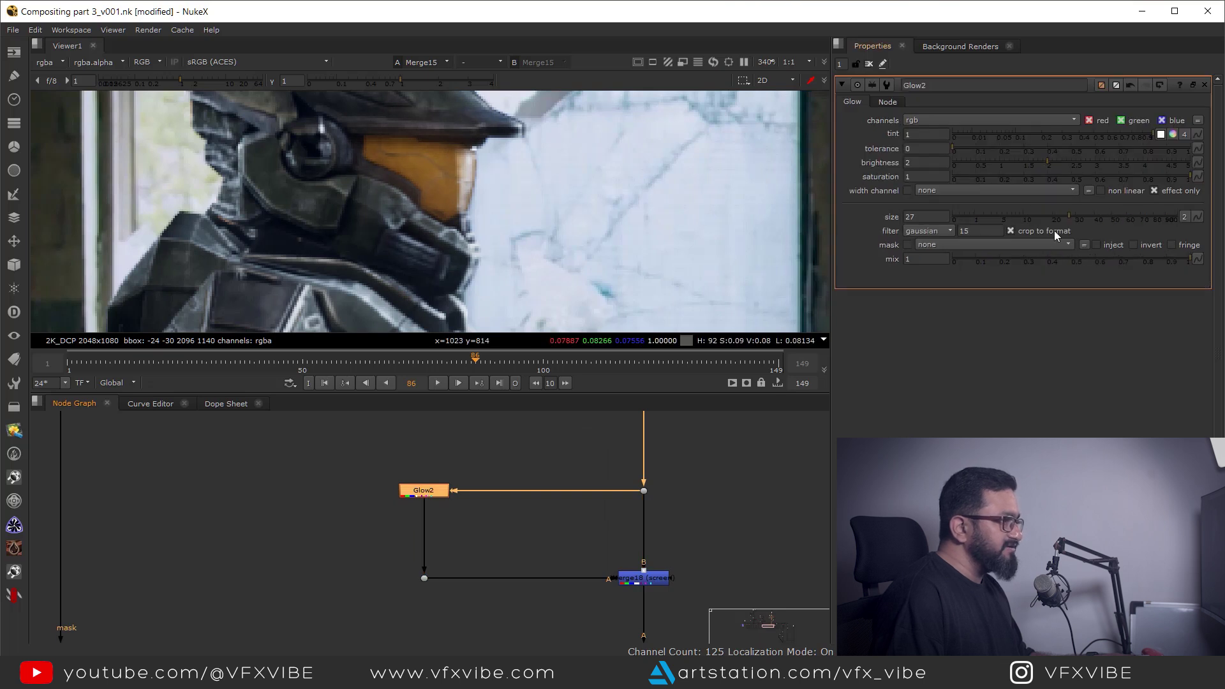
pyautogui.scroll(-7, 760, 498)
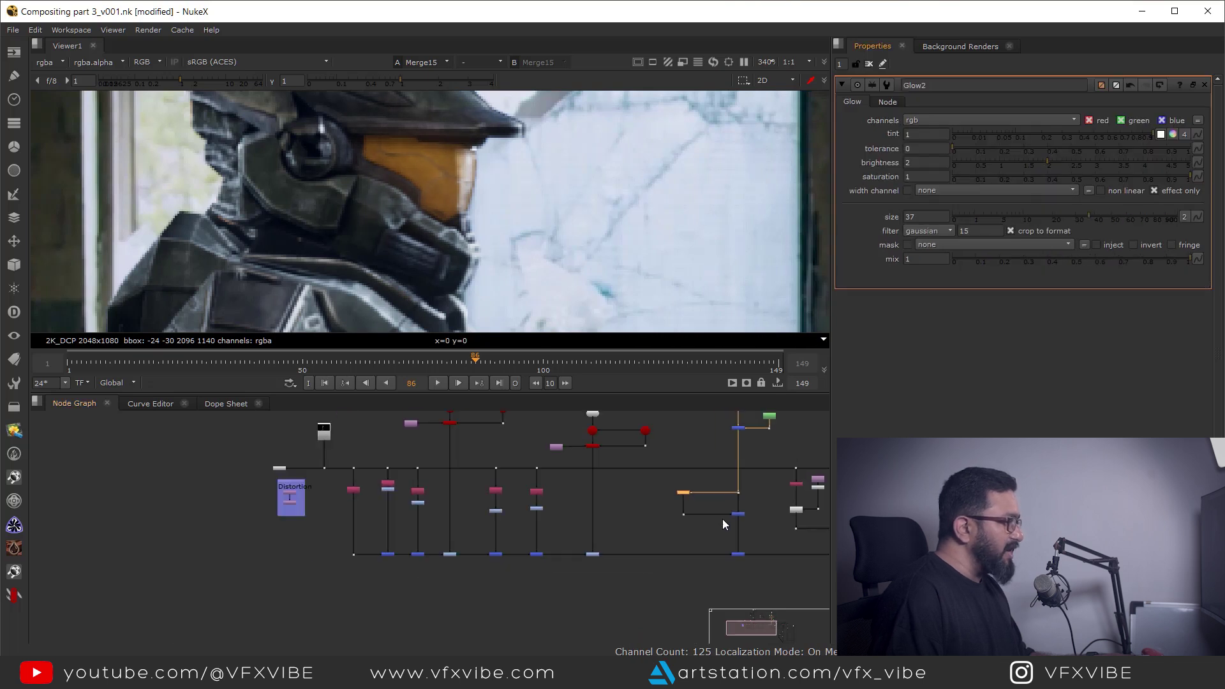
pyautogui.moveTo(724, 521); pyautogui.dragTo(590, 537, button='middle')
pyautogui.moveTo(611, 544); pyautogui.dragTo(540, 578)
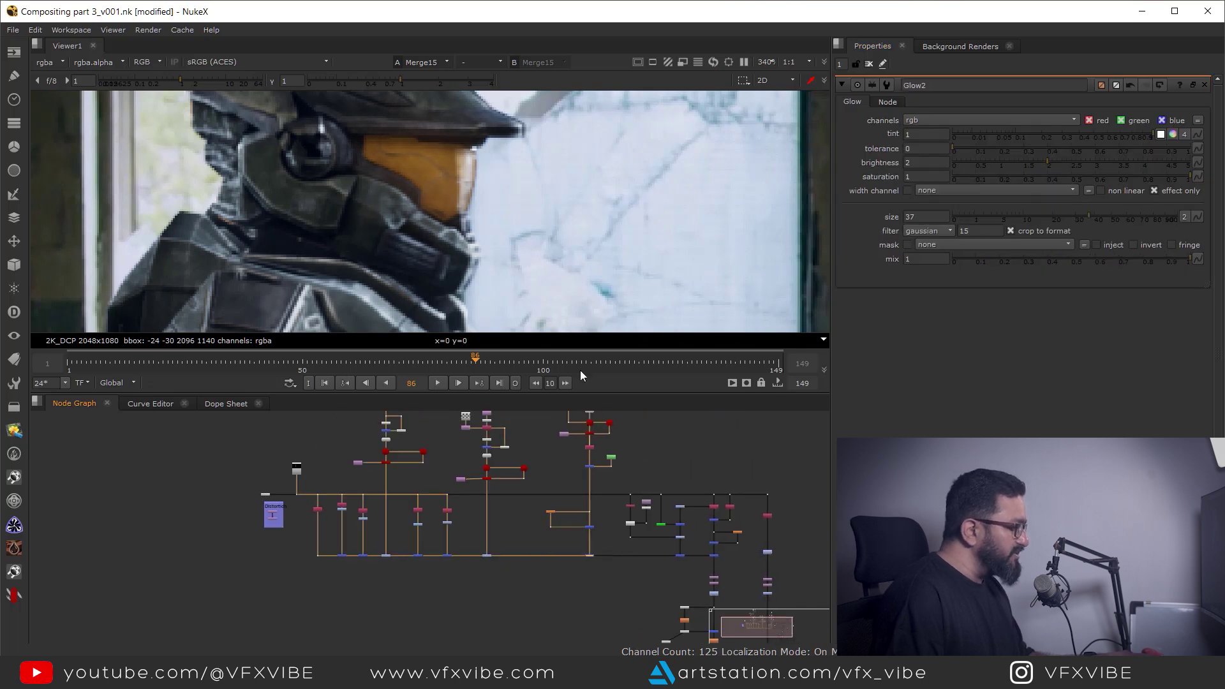
# - Lower the intensity of the Point1 light in the helmet emission setup to 5.1
pyautogui.scroll(-3, 571, 267)
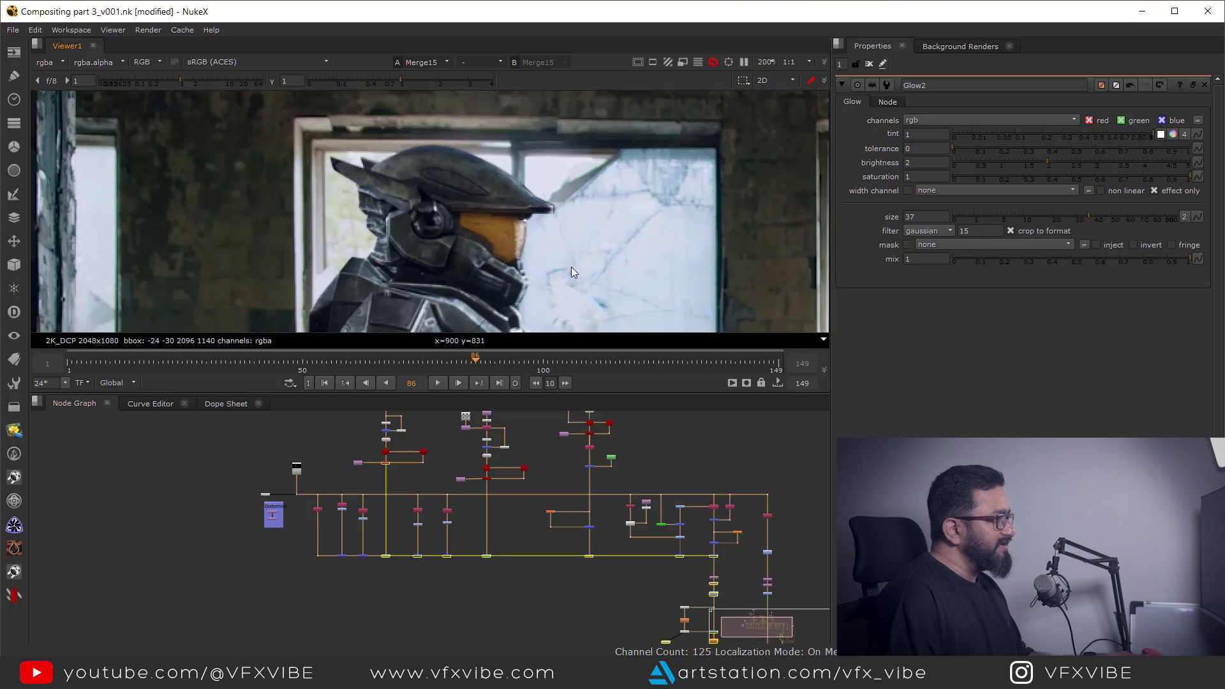
pyautogui.moveTo(578, 466); pyautogui.dragTo(579, 538, button='middle')
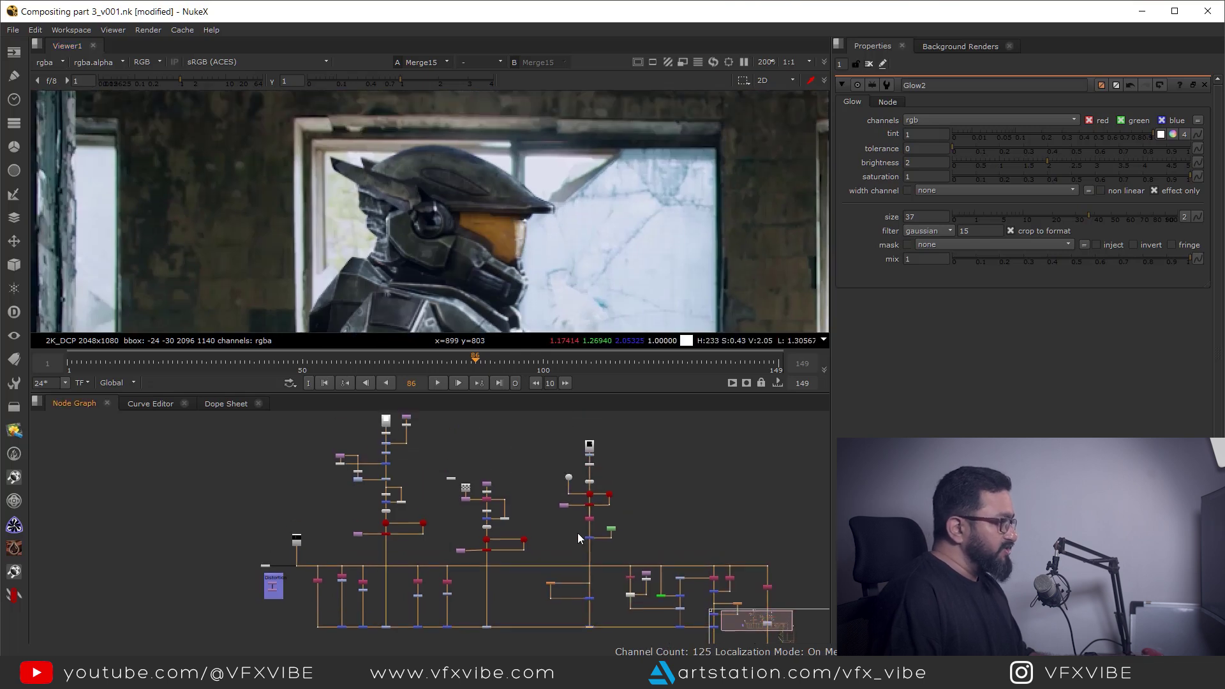
pyautogui.scroll(1, 577, 538)
pyautogui.scroll(2, 479, 242)
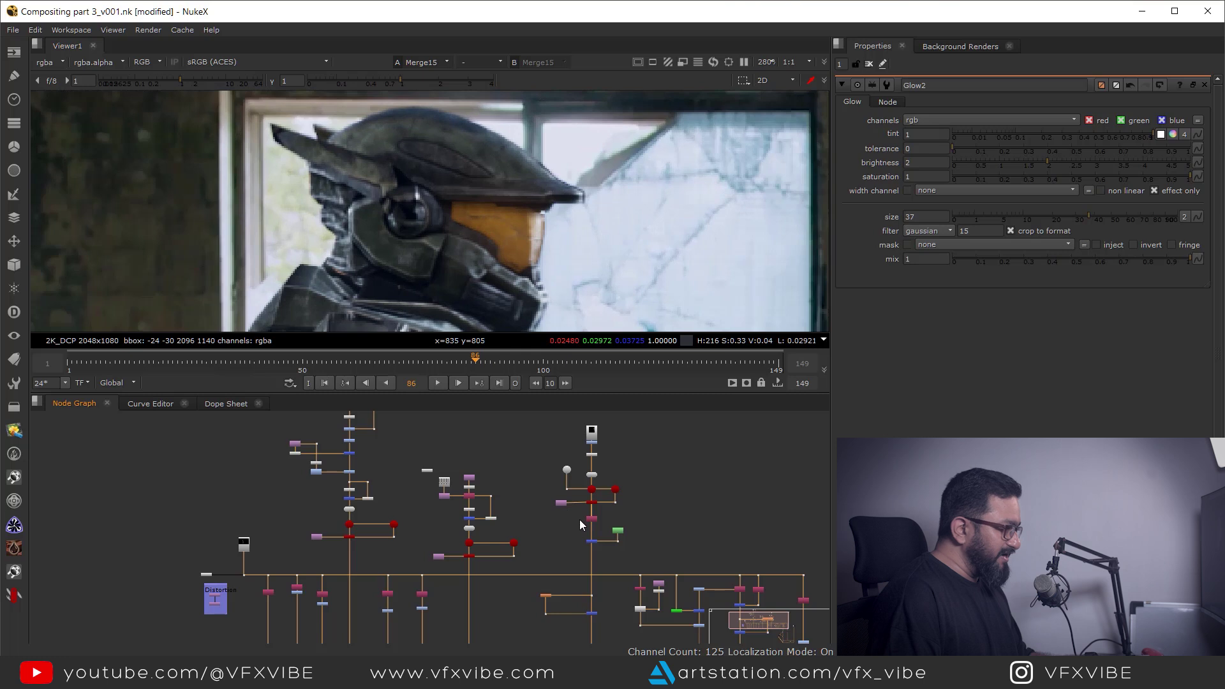
pyautogui.scroll(5, 582, 485)
pyautogui.doubleClick(555, 480)
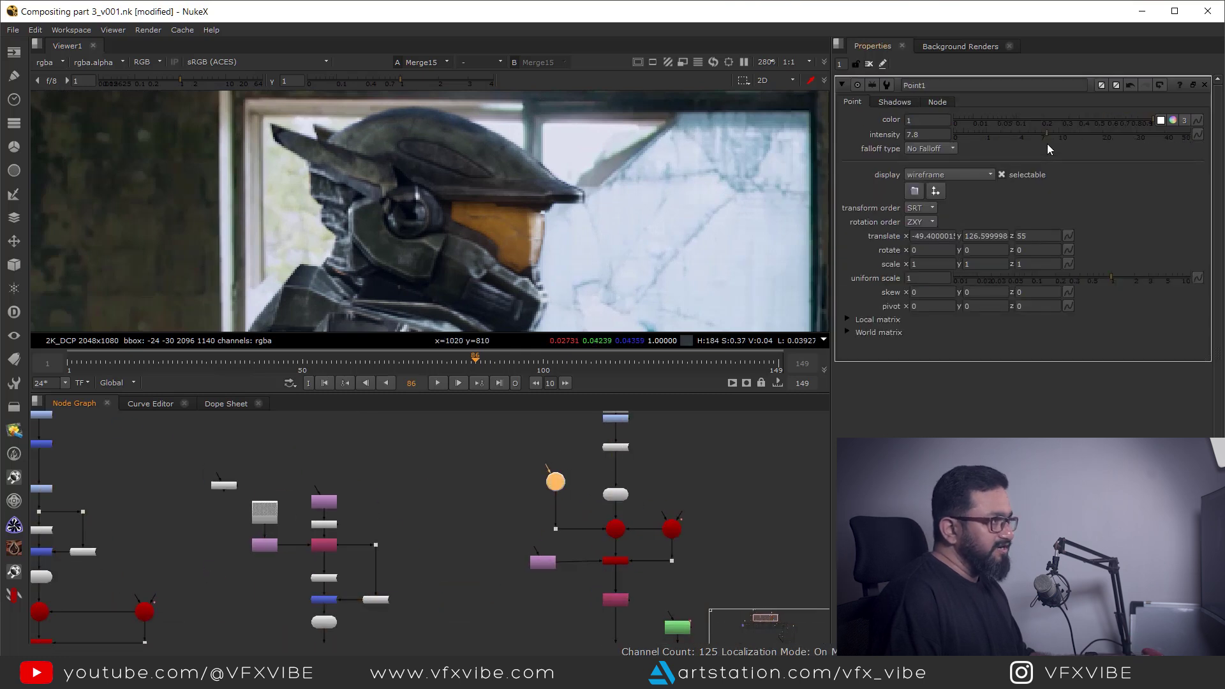
pyautogui.moveTo(1039, 135); pyautogui.dragTo(1035, 135)
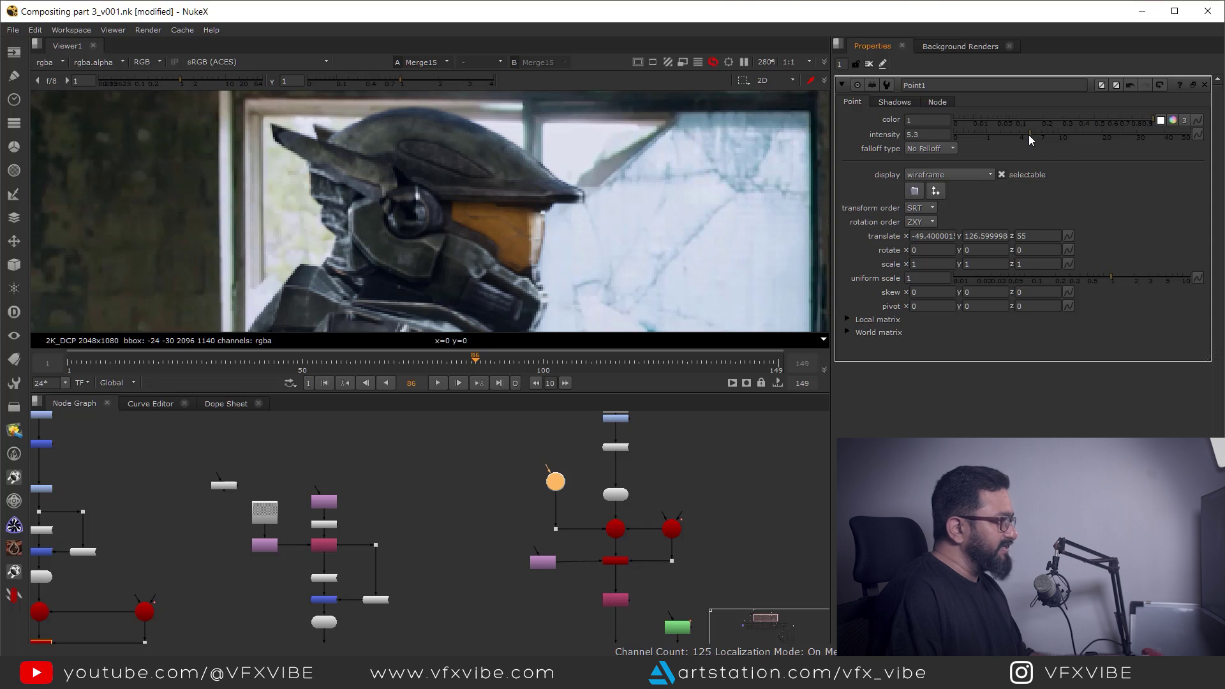
# - Examine the composite with the dimmer emission light, both in full frame and in close-up on the character
pyautogui.moveTo(639, 480); pyautogui.dragTo(630, 549, button='middle')
pyautogui.click(612, 487)
pyautogui.scroll(-3, 577, 203)
pyautogui.press('f')
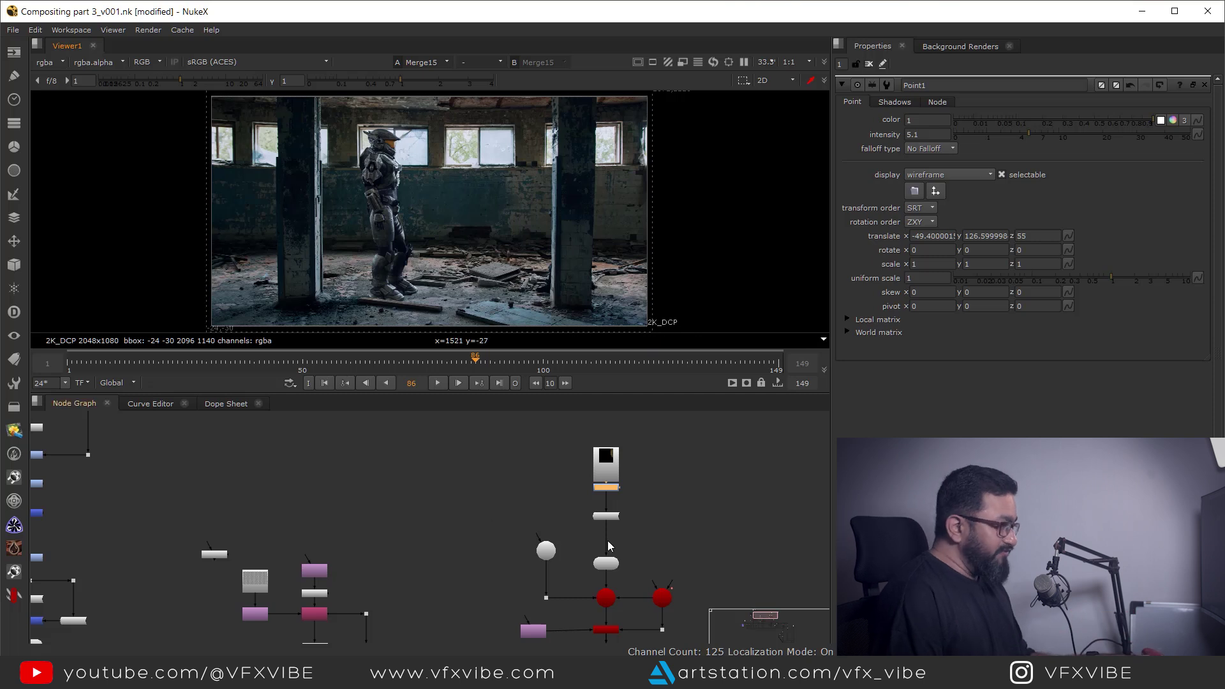
pyautogui.scroll(5, 626, 515)
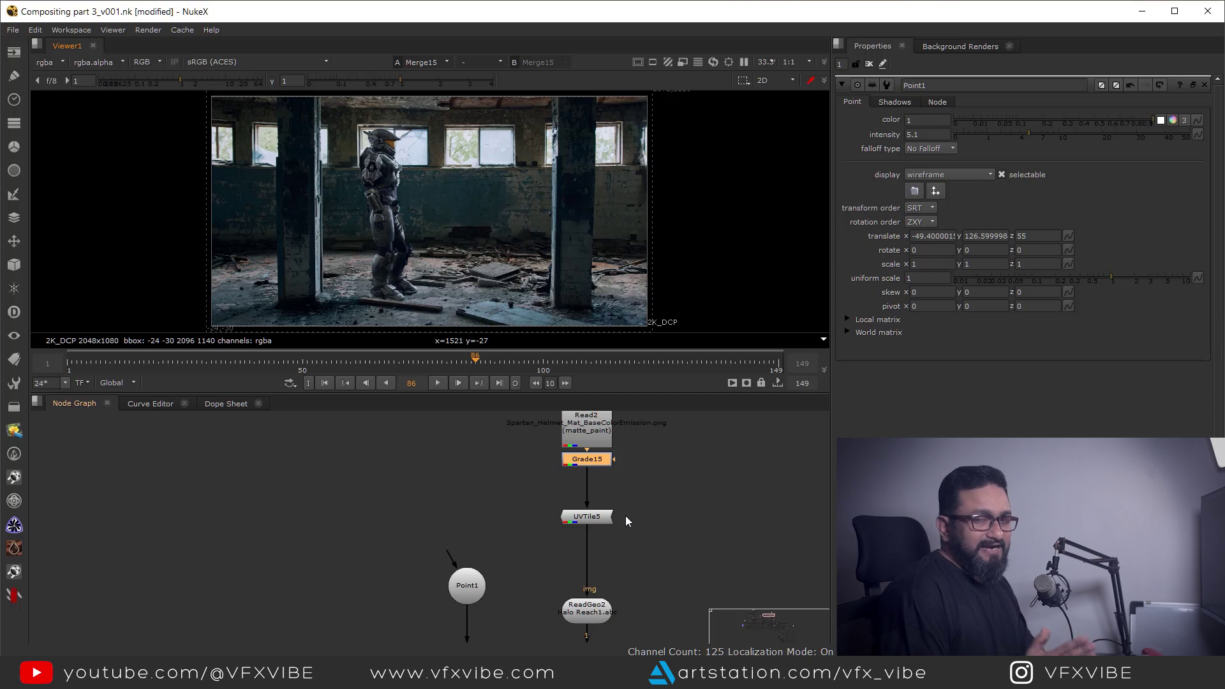
pyautogui.scroll(5, 383, 156)
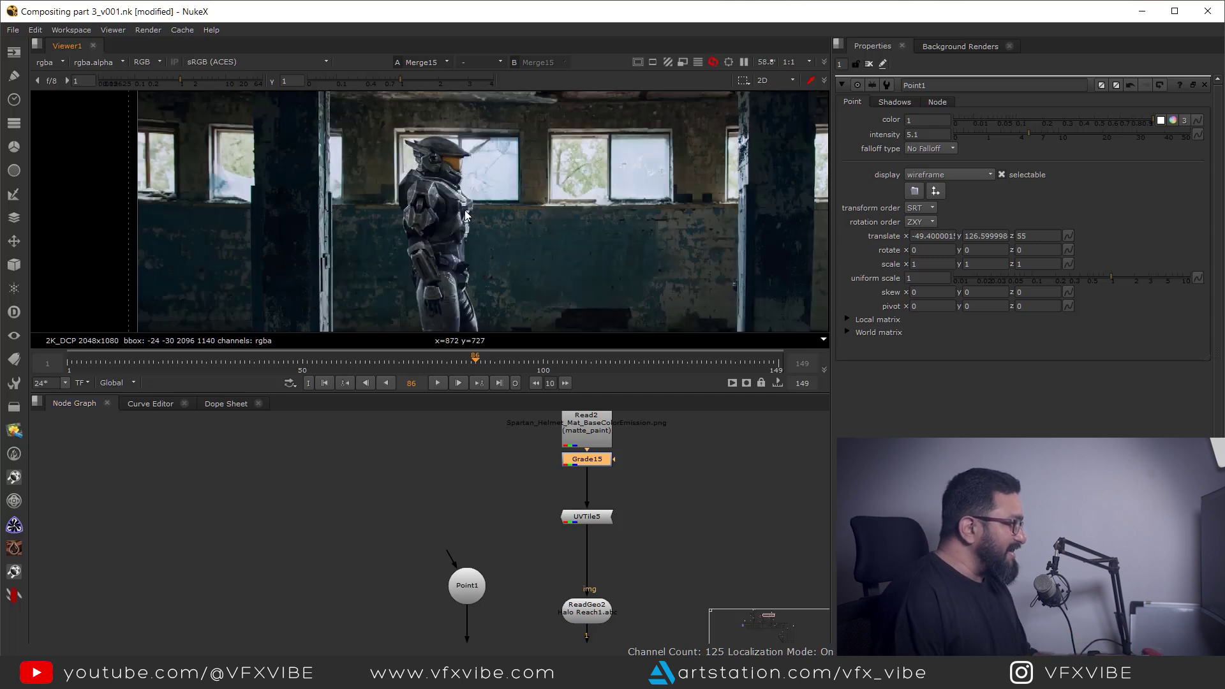
pyautogui.scroll(-5, 504, 237)
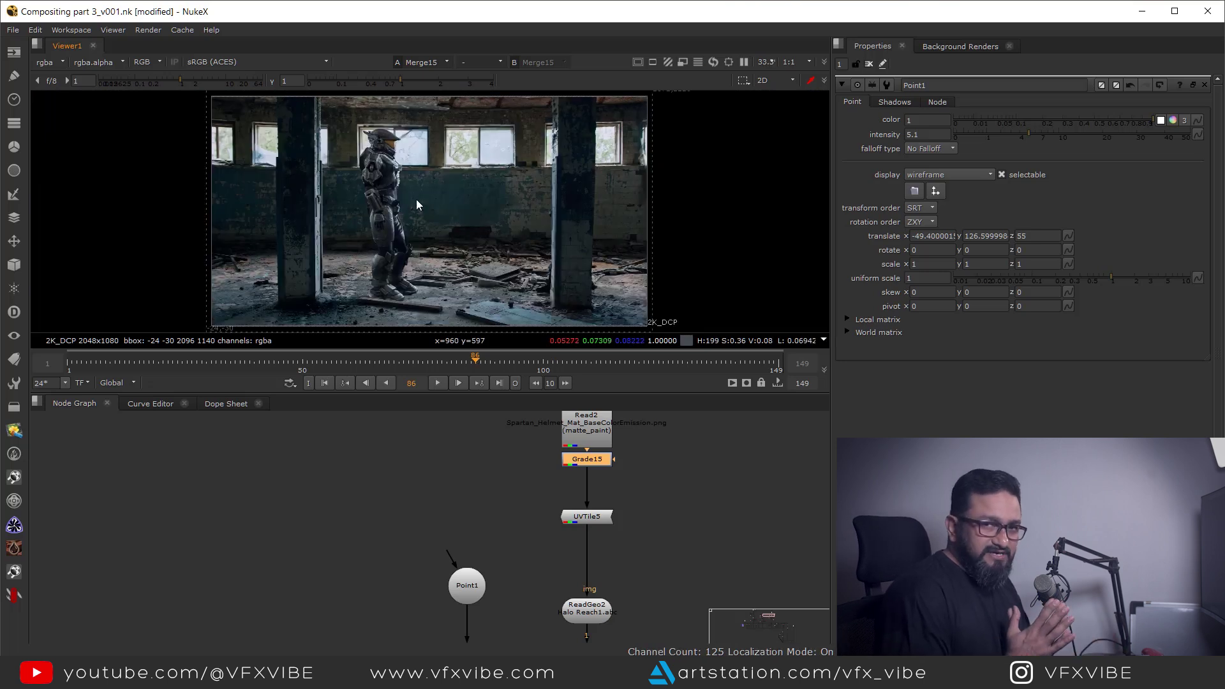
# - Display the clean background plate from the last dot of the plate branch at the end of the node tree
pyautogui.scroll(-9, 600, 495)
pyautogui.moveTo(662, 641); pyautogui.dragTo(446, 445, button='middle')
pyautogui.scroll(2, 539, 546)
pyautogui.moveTo(525, 547); pyautogui.dragTo(586, 540, button='middle')
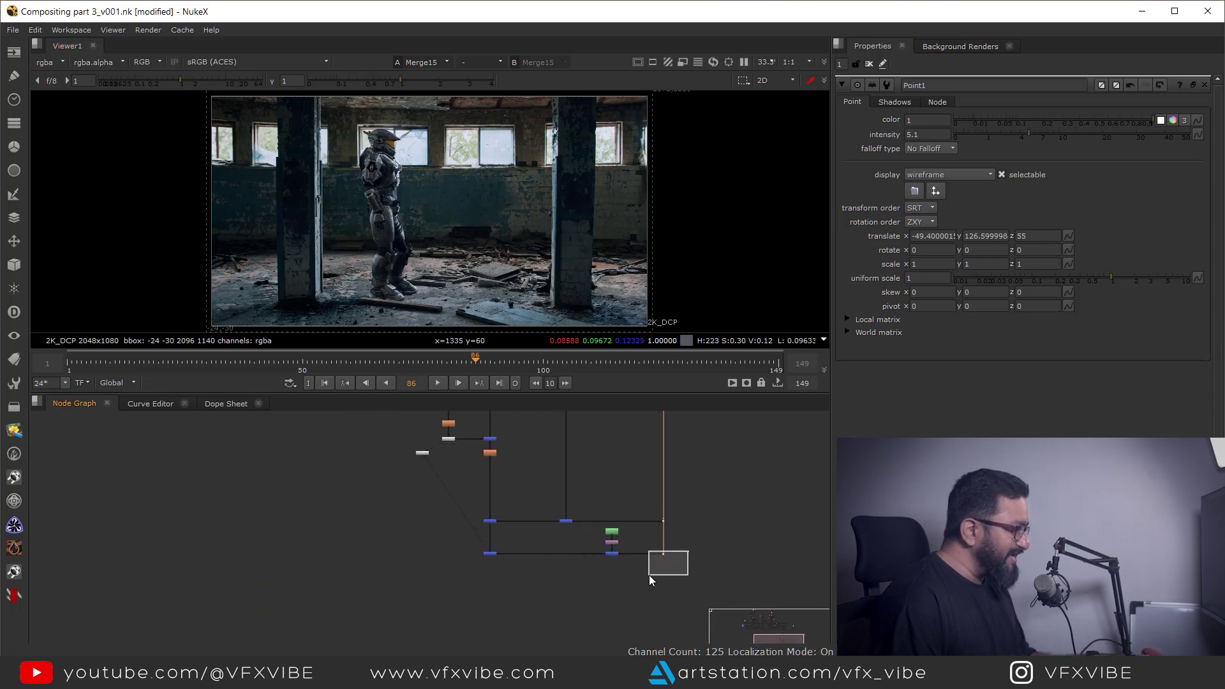
pyautogui.moveTo(649, 576); pyautogui.dragTo(647, 576)
pyautogui.press('1')
# - Add a luminance Keyer below the last merge, connect it to the plate through a new dot, and display it
pyautogui.moveTo(649, 552); pyautogui.dragTo(562, 532, button='middle')
pyautogui.scroll(4, 593, 565)
pyautogui.click(594, 565)
pyautogui.press('Tab')
pyautogui.press('Tab')
pyautogui.write('keye')
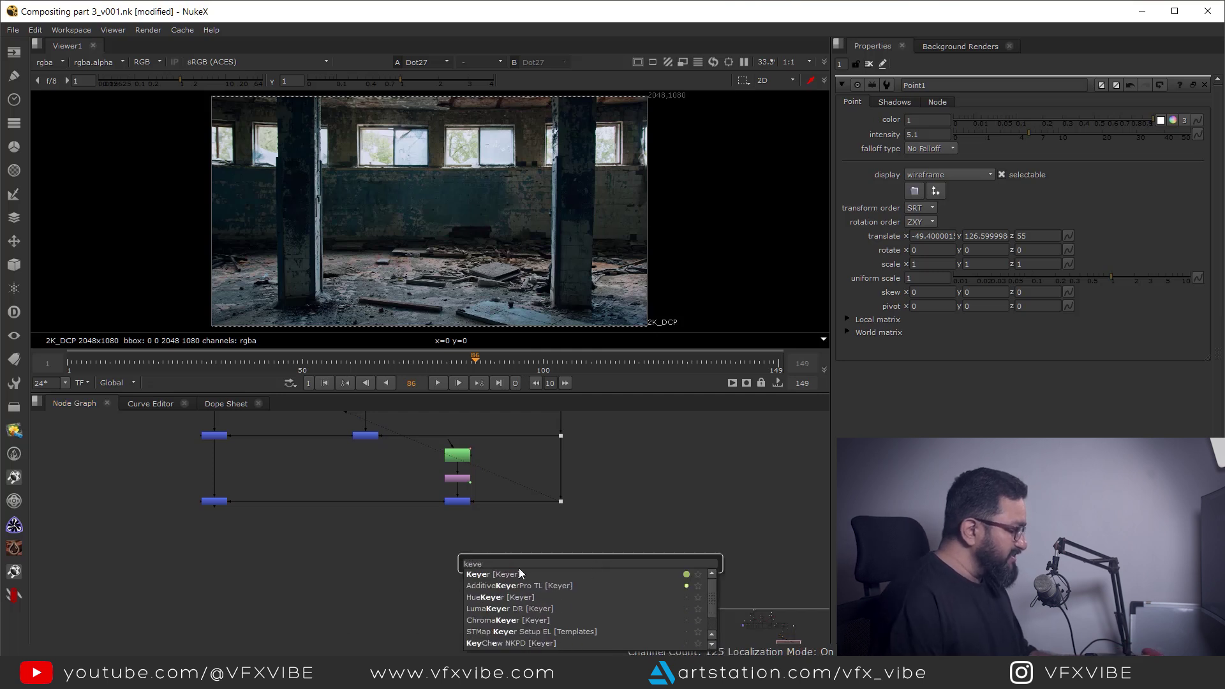
pyautogui.press('Down')
pyautogui.click(484, 575)
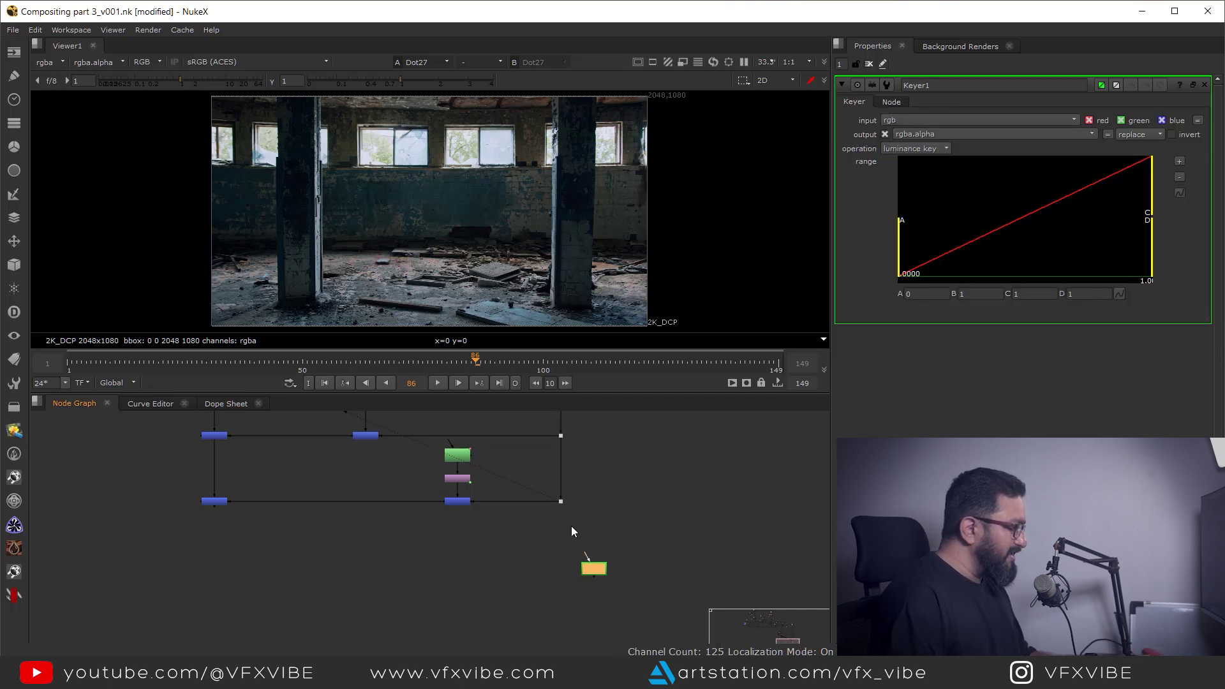
pyautogui.moveTo(507, 588); pyautogui.dragTo(457, 596)
pyautogui.keyDown('ctrl'); pyautogui.moveTo(512, 548); pyautogui.dragTo(564, 593); pyautogui.keyUp('ctrl')
pyautogui.click(456, 595)
pyautogui.press('1')
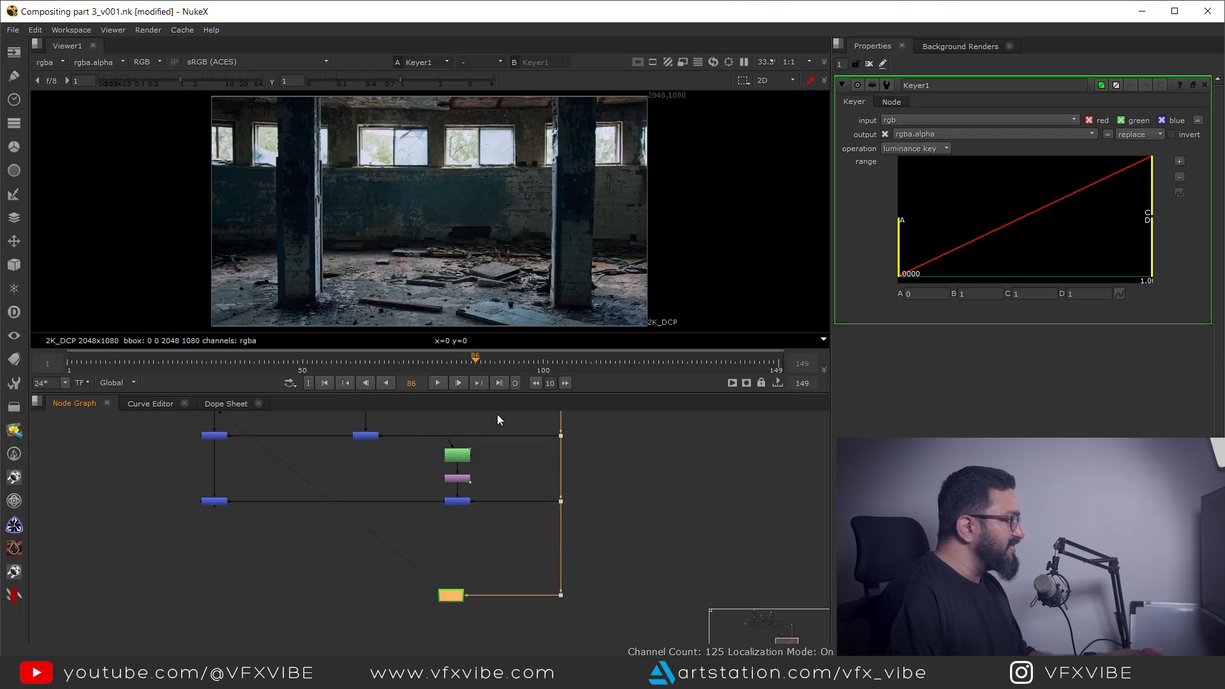
# - Isolate the bright windows in the Keyer's alpha by setting range A to about 0.488 and B to about 0.916
pyautogui.press('a')
pyautogui.moveTo(901, 229); pyautogui.dragTo(1077, 237)
pyautogui.moveTo(494, 520); pyautogui.dragTo(594, 500, button='middle')
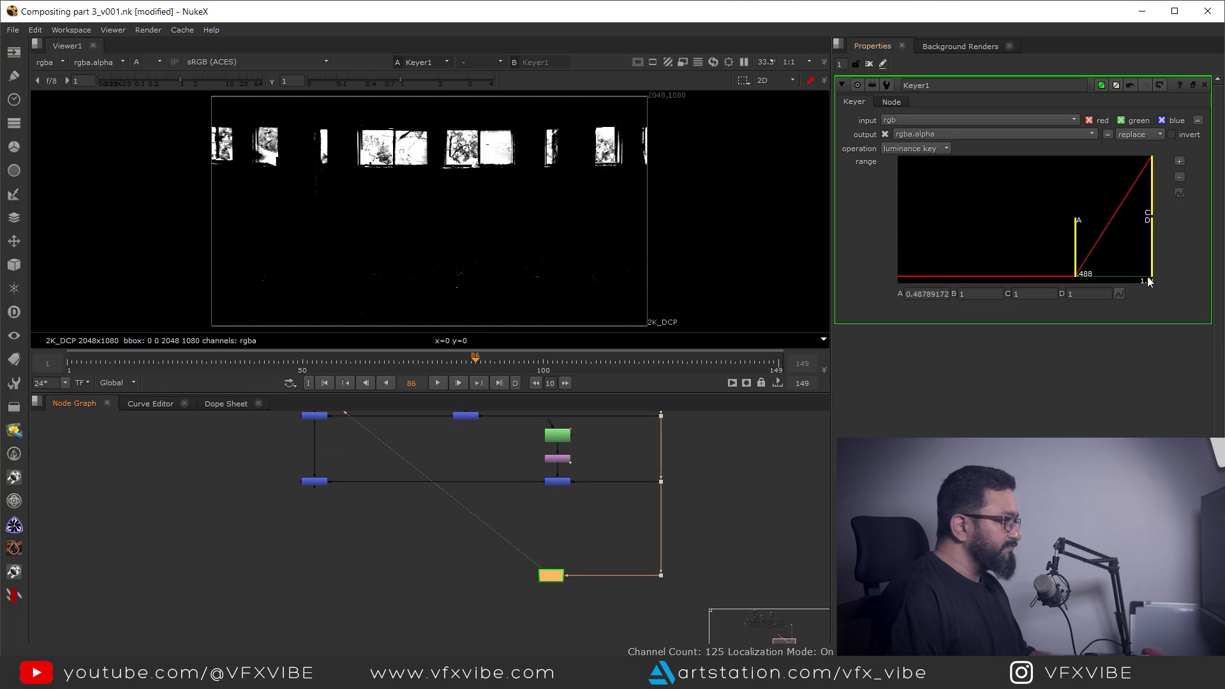
pyautogui.moveTo(1151, 211); pyautogui.dragTo(1141, 212)
# - Add a Premult node after the window Keyer
pyautogui.click(541, 529)
pyautogui.press('Tab')
pyautogui.write('premult')
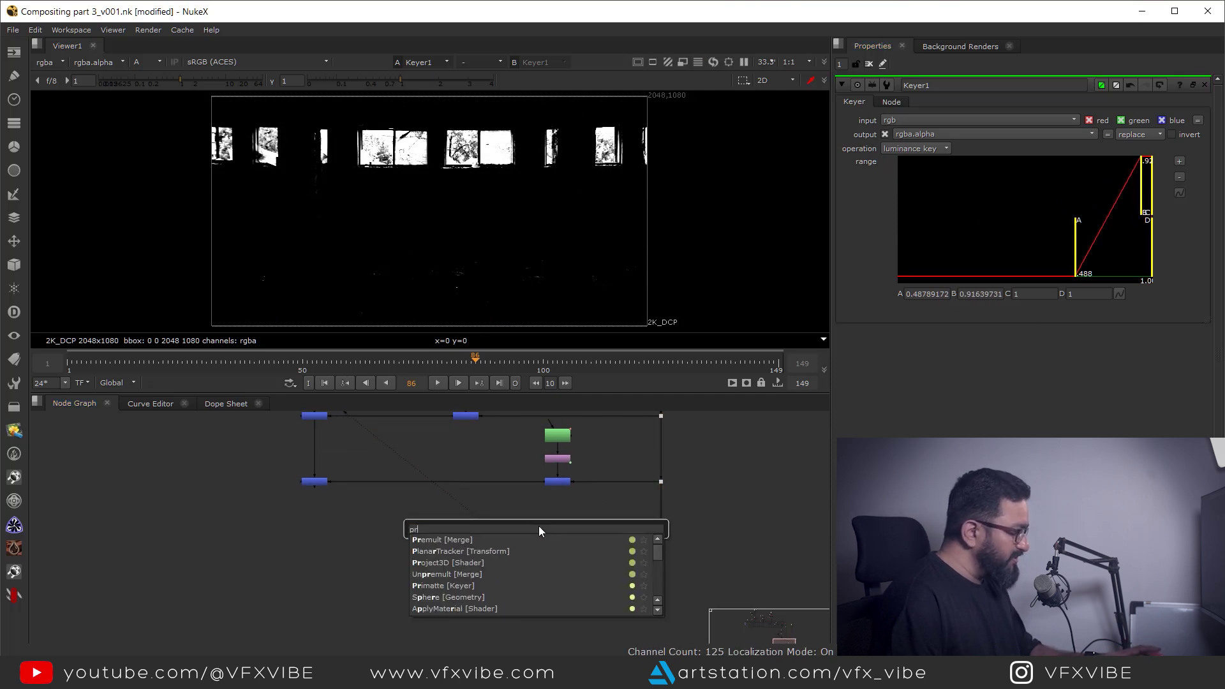
pyautogui.press('Return')
pyautogui.moveTo(483, 559); pyautogui.dragTo(543, 573)
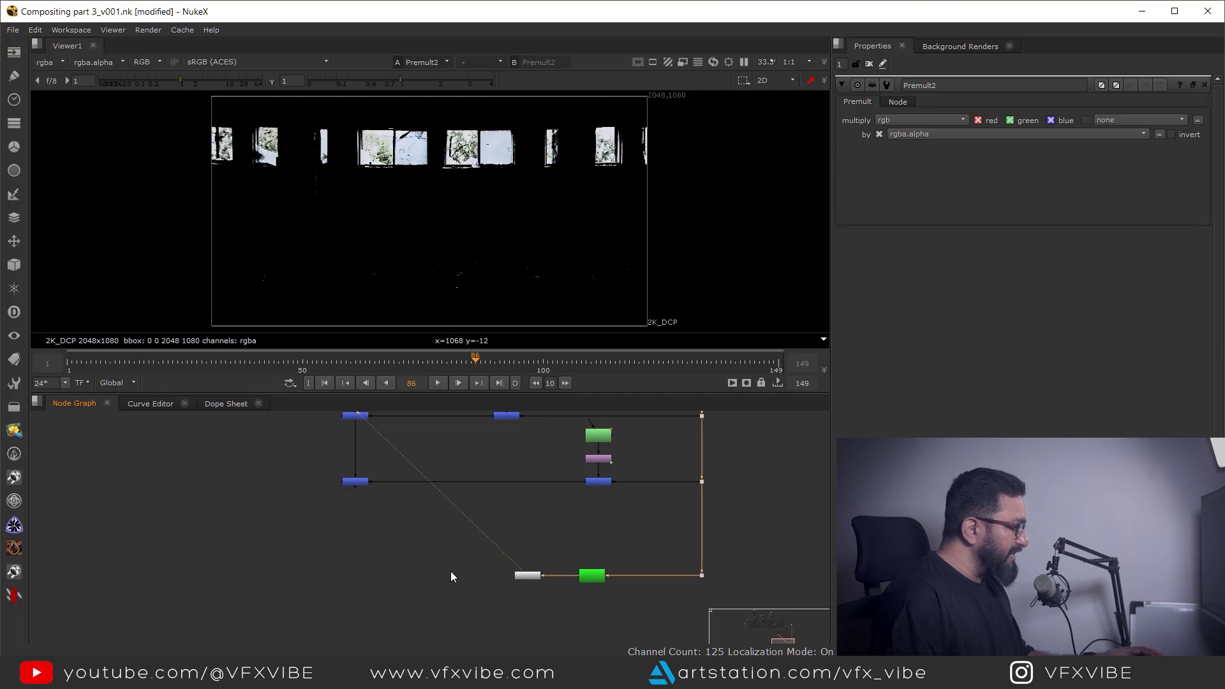
# - Add a Blur after the Premult, display it, and set its size to 300
pyautogui.press('b')
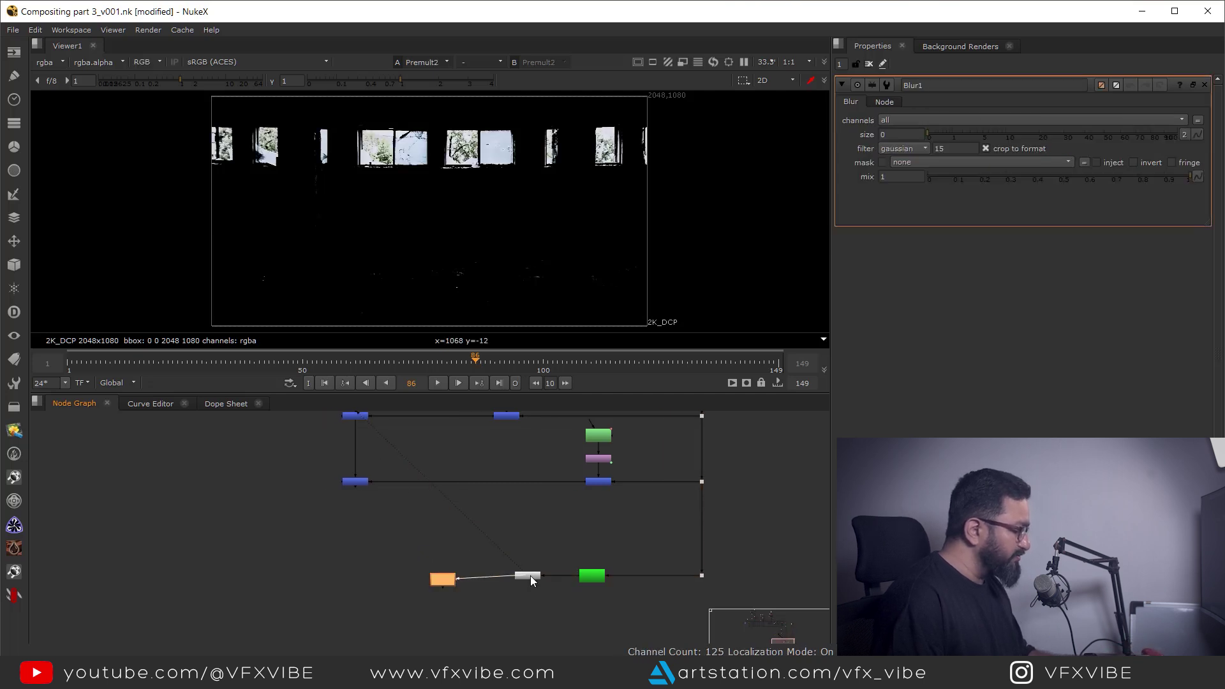
pyautogui.moveTo(446, 577); pyautogui.dragTo(453, 576)
pyautogui.press('1')
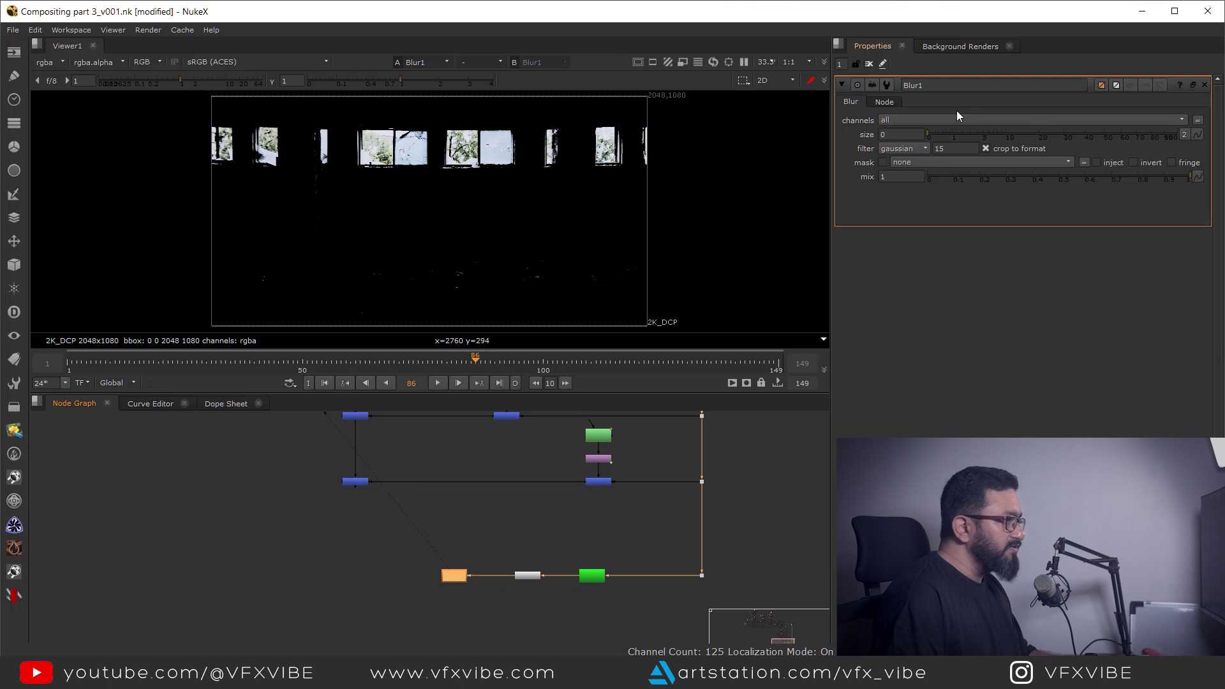
pyautogui.doubleClick(882, 135)
pyautogui.write('100')
pyautogui.press('Return')
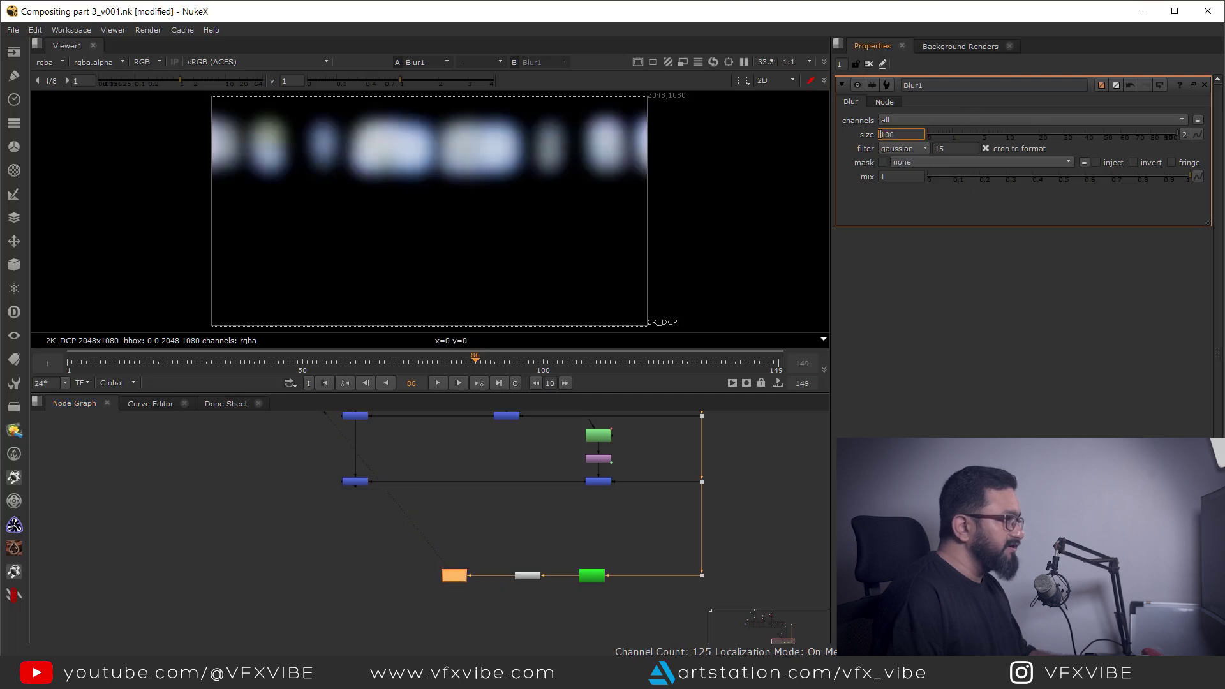
pyautogui.press('Up')
pyautogui.press('Up')
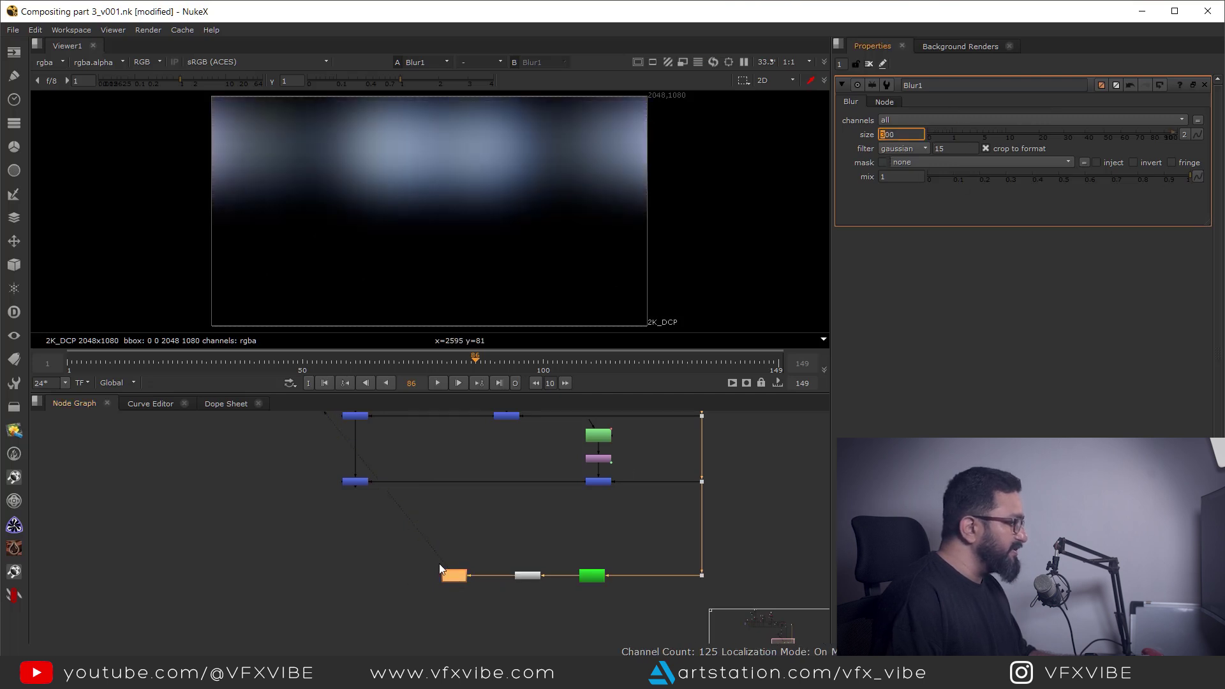
# - Merge the blurred window light over the main composite at the end of the pipe and display the result
pyautogui.moveTo(353, 582); pyautogui.dragTo(422, 569, button='middle')
pyautogui.click(422, 569)
pyautogui.press('m')
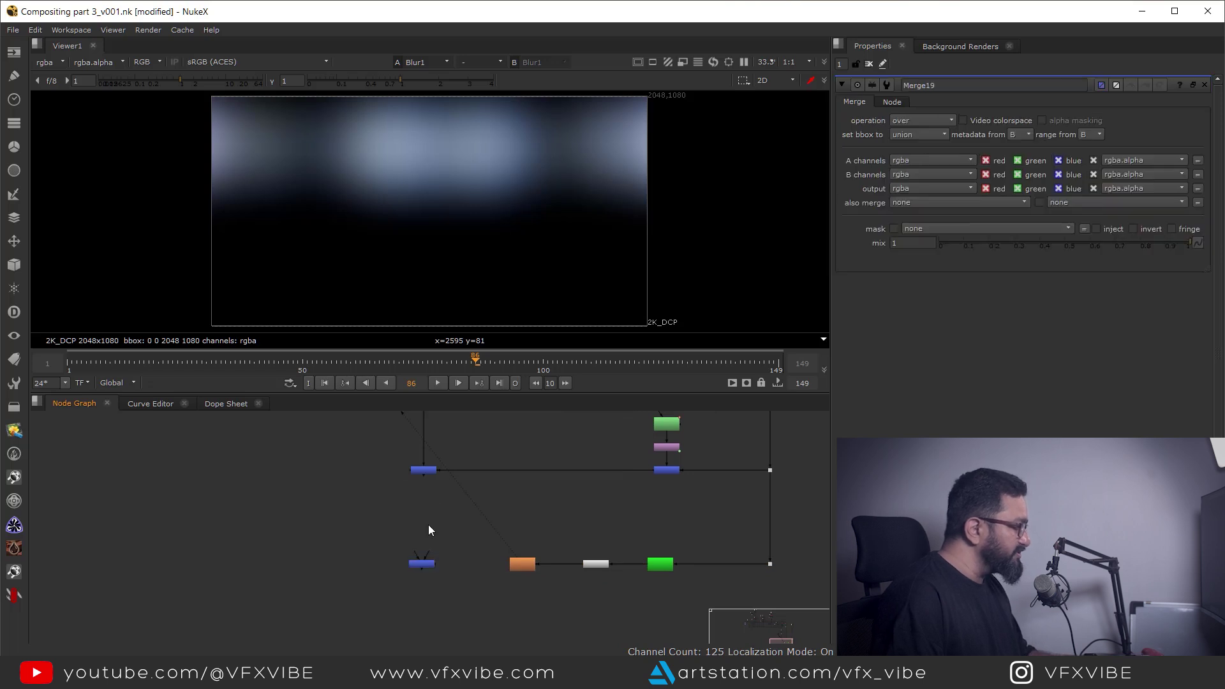
pyautogui.moveTo(428, 569); pyautogui.dragTo(427, 572)
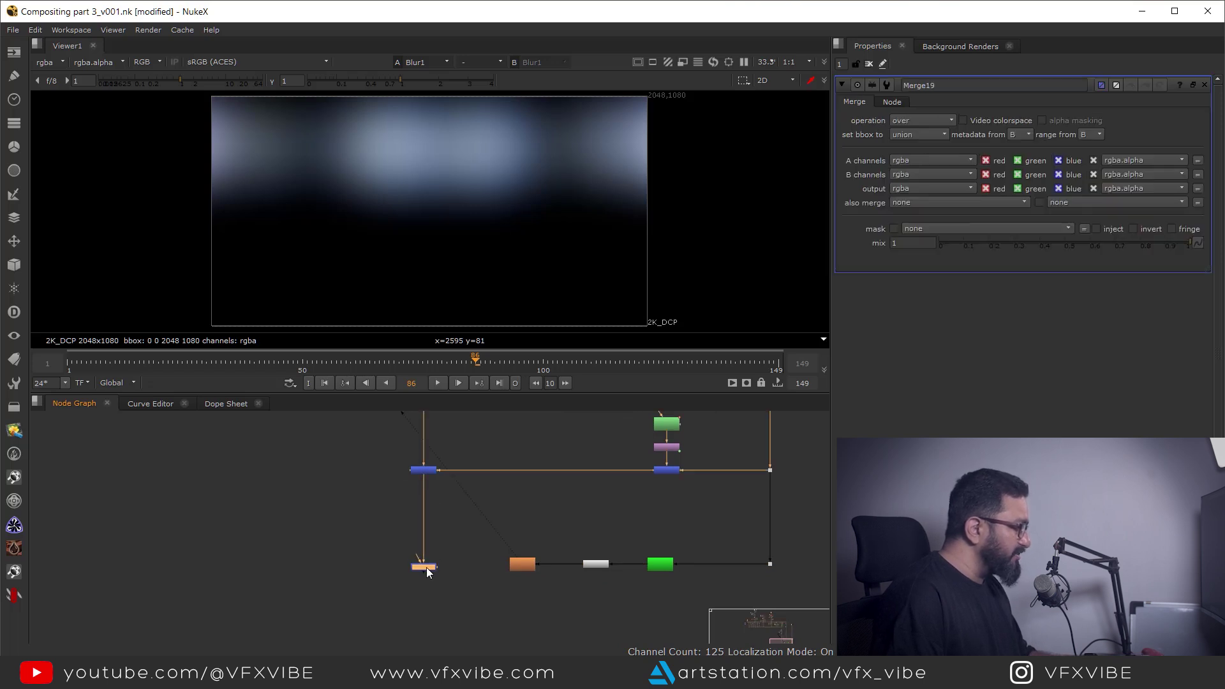
pyautogui.moveTo(504, 568); pyautogui.dragTo(519, 565)
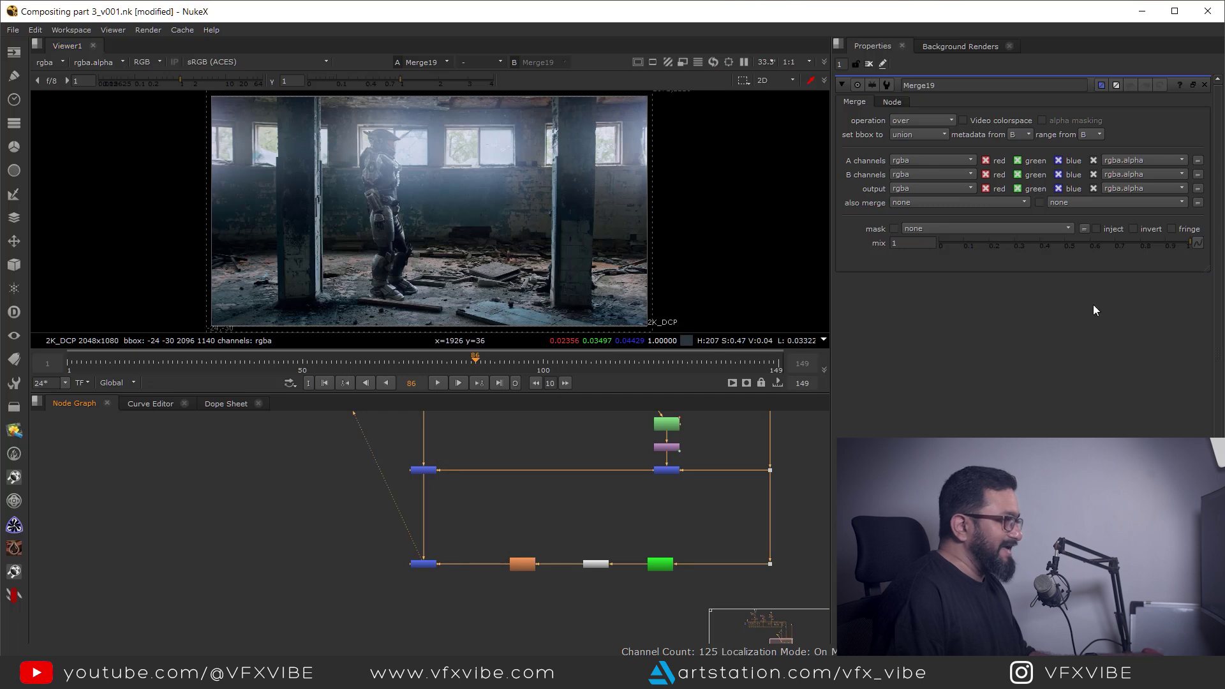
# - Reduce the mix of the window light Merge to 0.14 and check it on the character
pyautogui.moveTo(1154, 246); pyautogui.dragTo(969, 257)
pyautogui.scroll(1, 328, 120)
pyautogui.scroll(3, 387, 149)
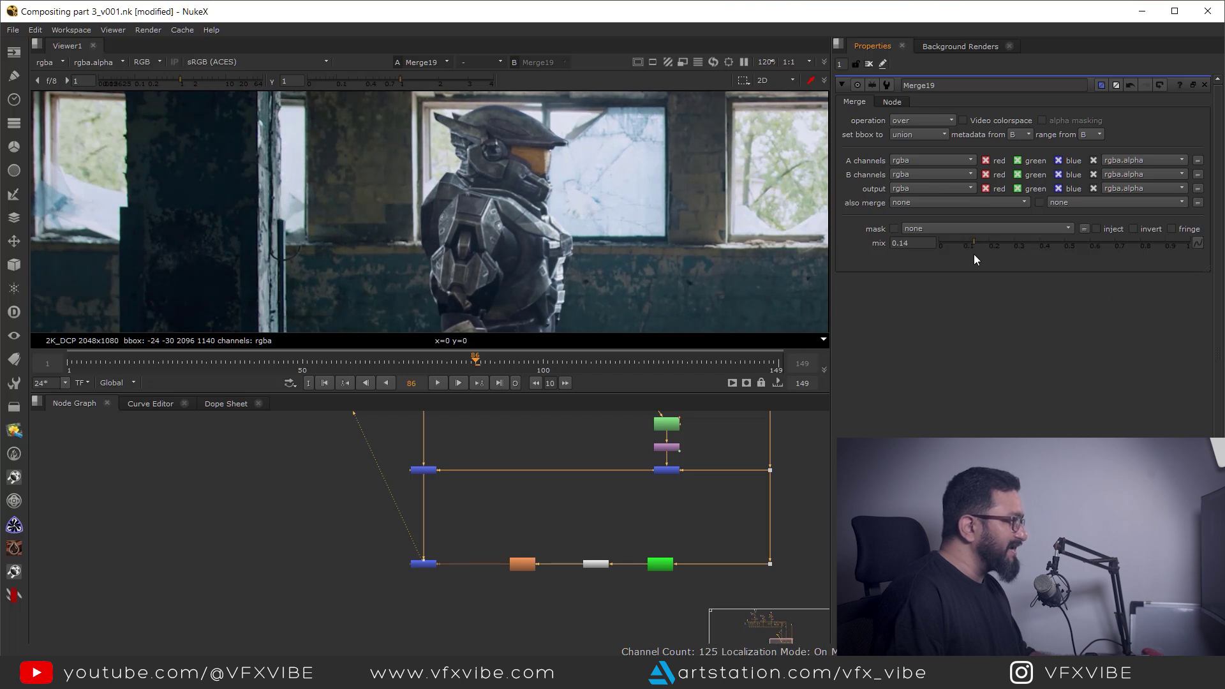
pyautogui.scroll(-5, 420, 223)
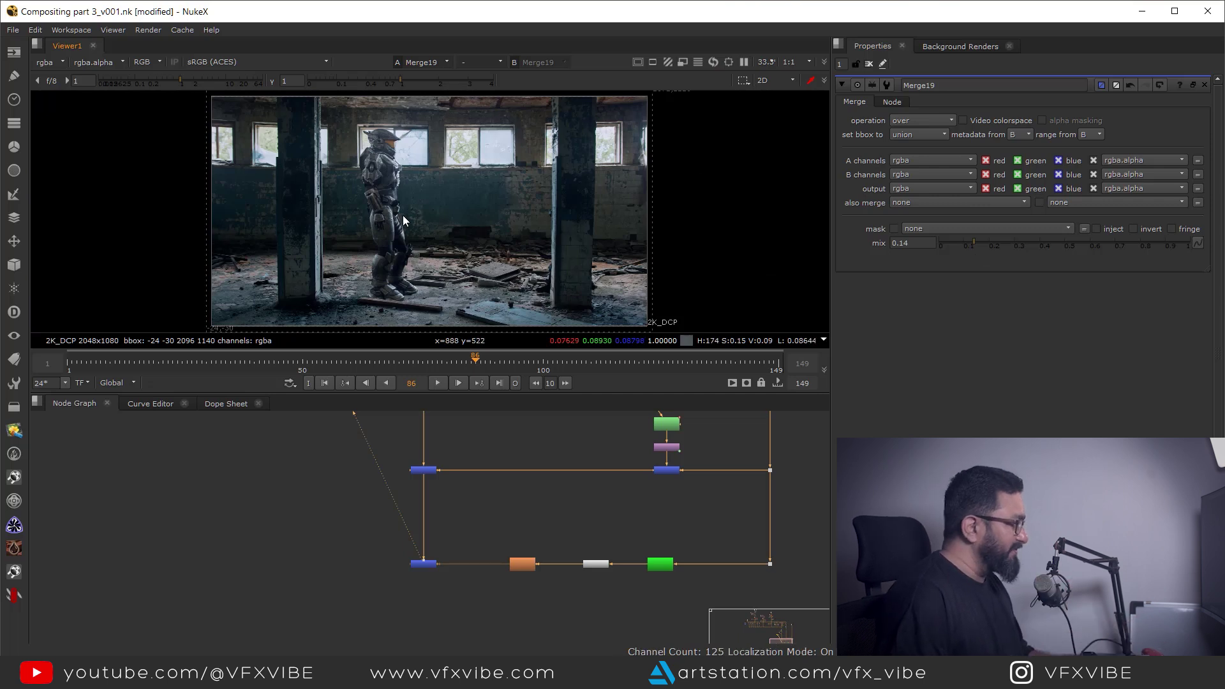
# - Inspect the composite on last frame 149 in an enlarged viewer, checking the character's levels with the viewer gamma
pyautogui.moveTo(403, 221); pyautogui.dragTo(430, 244, button='middle')
pyautogui.click(499, 385)
pyautogui.moveTo(418, 199); pyautogui.dragTo(447, 239, button='middle')
pyautogui.scroll(6, 443, 234)
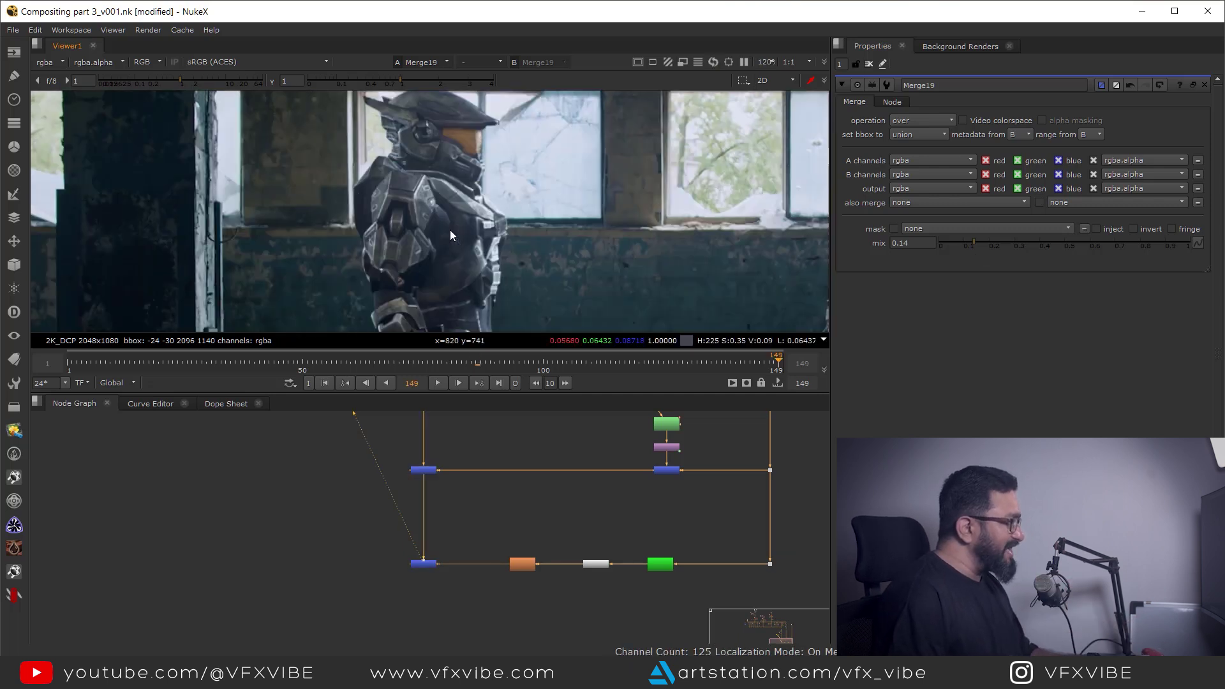
pyautogui.press('space')
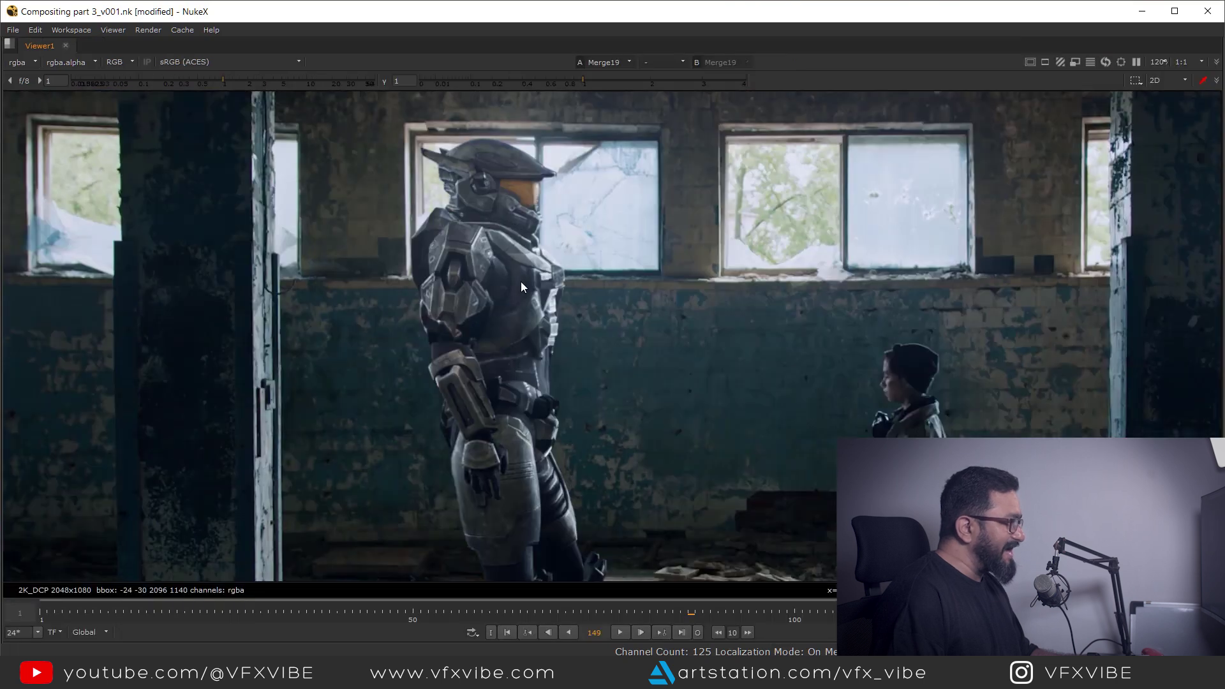
pyautogui.scroll(-2, 521, 281)
pyautogui.moveTo(561, 82)
pyautogui.mouseDown()
pyautogui.moveTo(489, 86)
pyautogui.moveTo(582, 83)
pyautogui.mouseUp()
pyautogui.scroll(-4, 574, 500)
pyautogui.press('space')
# - Add a Grade node after Soften1 in the character branch
pyautogui.moveTo(465, 418); pyautogui.dragTo(484, 533, button='middle')
pyautogui.scroll(-3, 484, 532)
pyautogui.moveTo(469, 485); pyautogui.dragTo(535, 540, button='middle')
pyautogui.scroll(5, 536, 537)
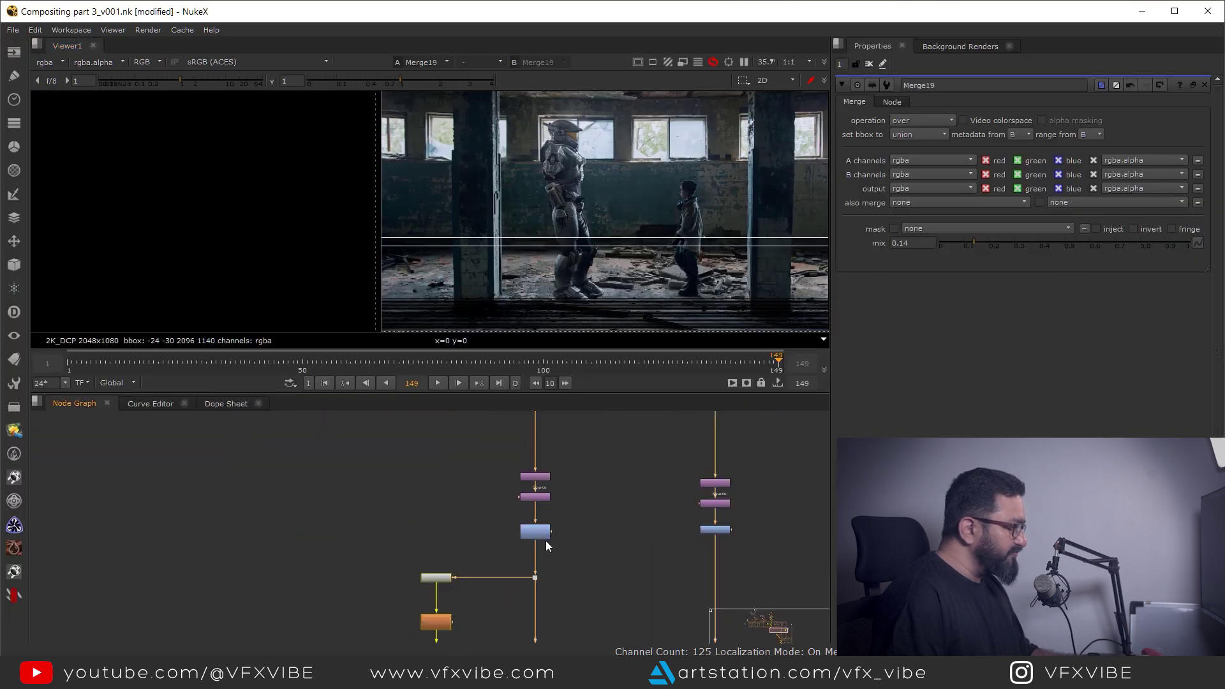
pyautogui.click(591, 552)
pyautogui.press('g')
pyautogui.moveTo(593, 557); pyautogui.dragTo(532, 570)
# - Set the gain of the character's new Grade to 0.9
pyautogui.scroll(3, 584, 193)
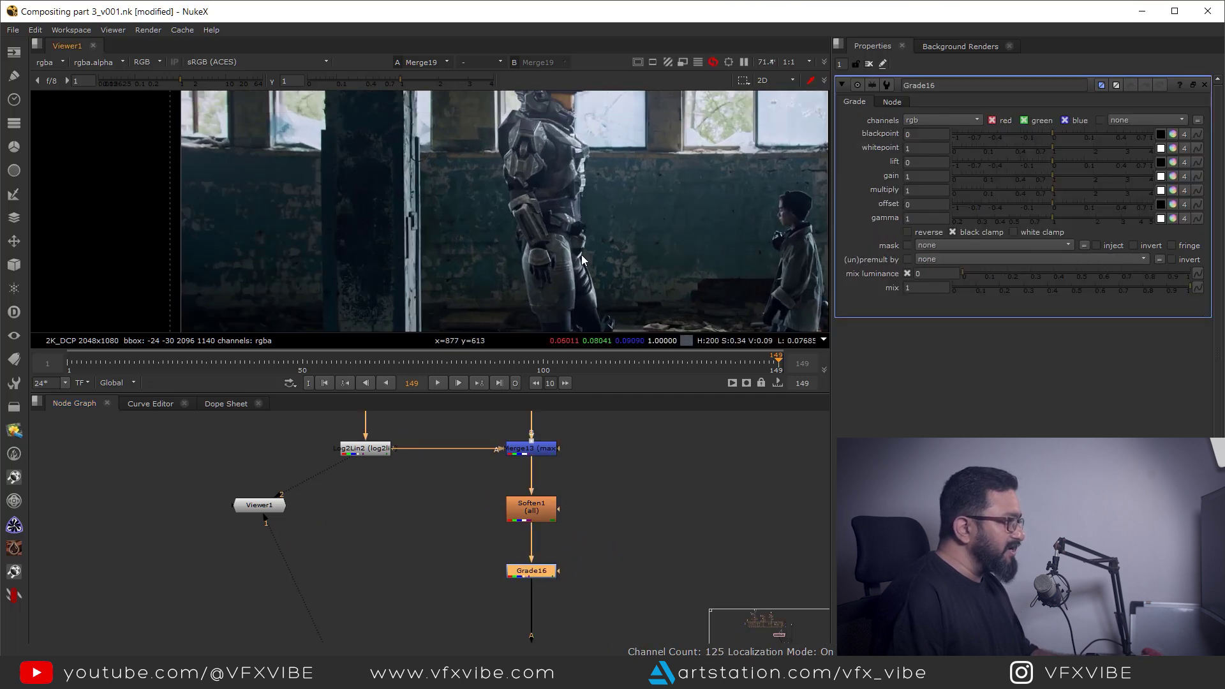
pyautogui.write('0.9')
pyautogui.press('Return')
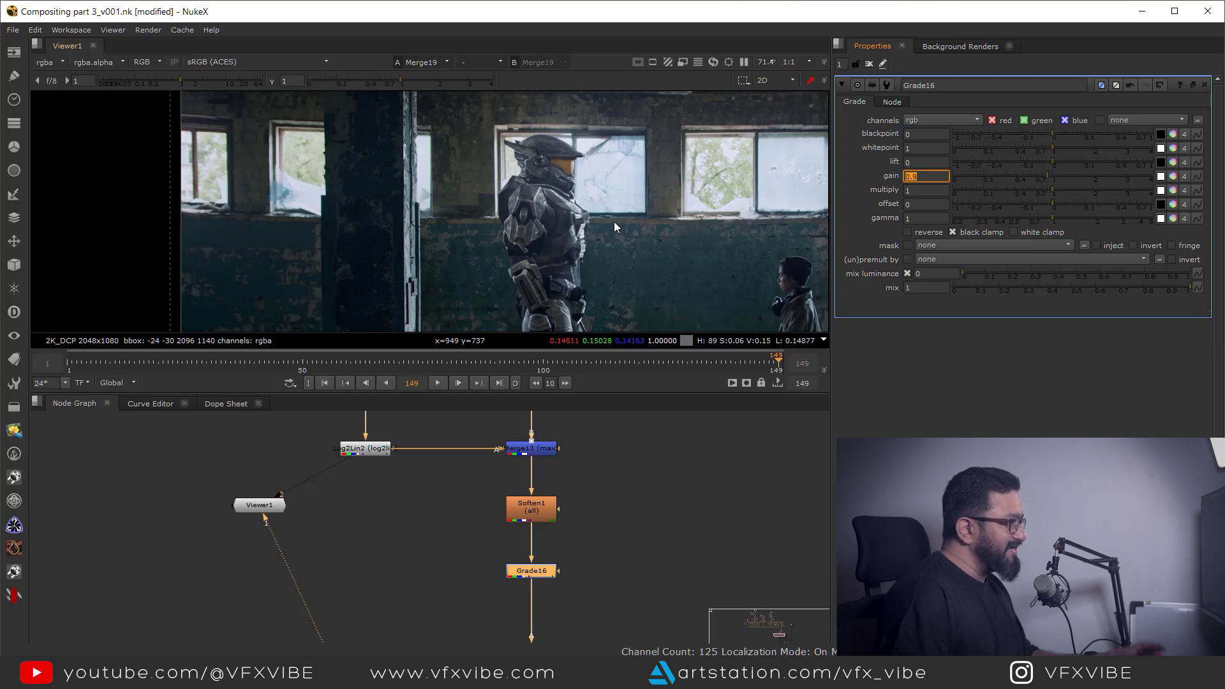
# - Examine the darkened character against the plate in full frame and in close-up on the helmet
pyautogui.click(676, 458)
pyautogui.moveTo(589, 219); pyautogui.dragTo(510, 274, button='middle')
pyautogui.press('f')
pyautogui.scroll(1, 462, 259)
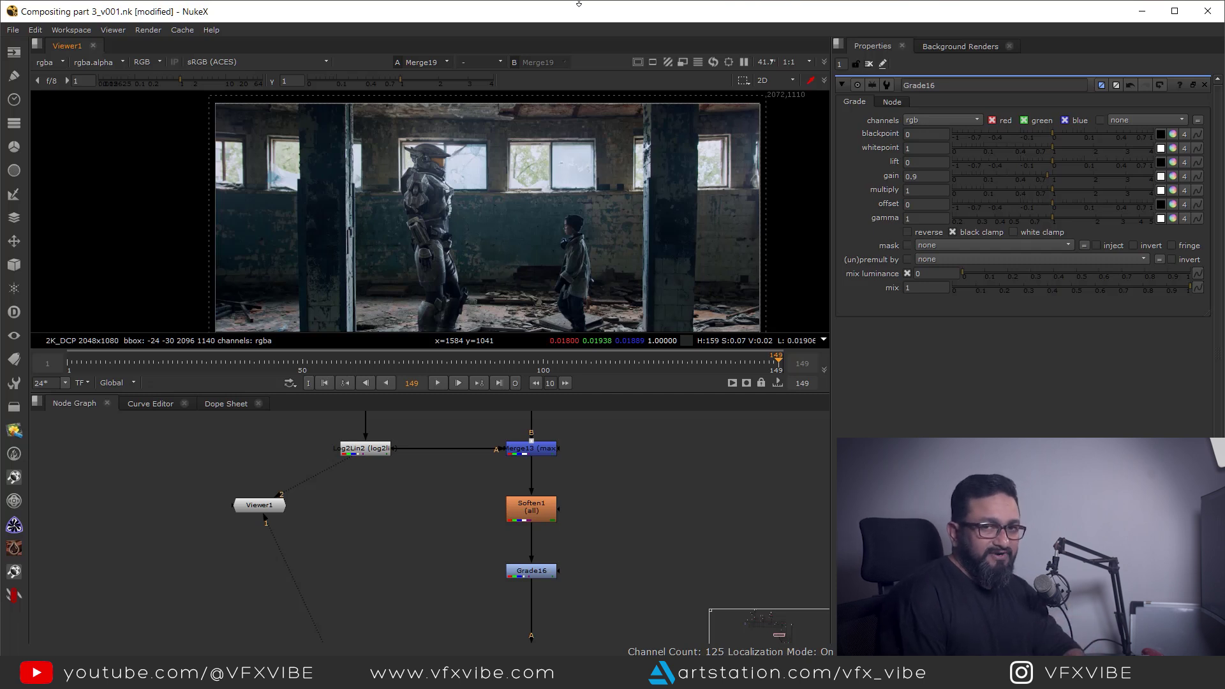
pyautogui.scroll(6, 472, 223)
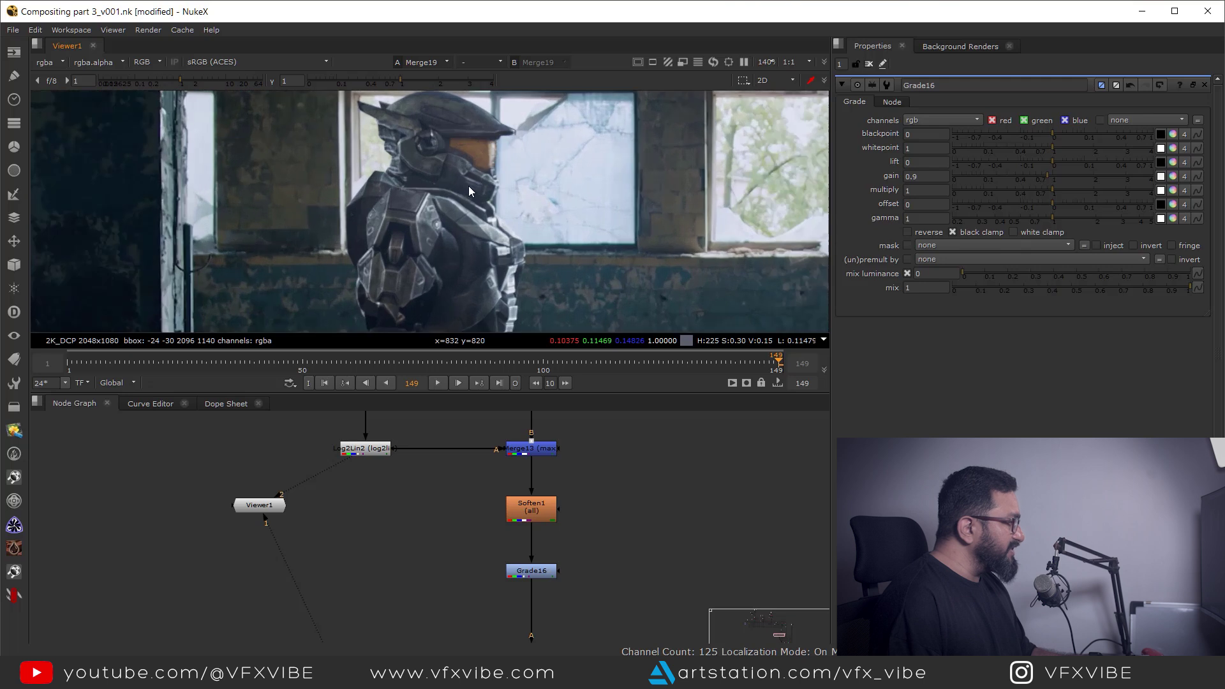
pyautogui.moveTo(480, 207); pyautogui.dragTo(488, 241, button='middle')
pyautogui.scroll(-5, 536, 543)
# - View the graded character on its own, and return the viewer to the final window light Merge
pyautogui.moveTo(536, 543); pyautogui.dragTo(460, 494, button='middle')
pyautogui.click(459, 504)
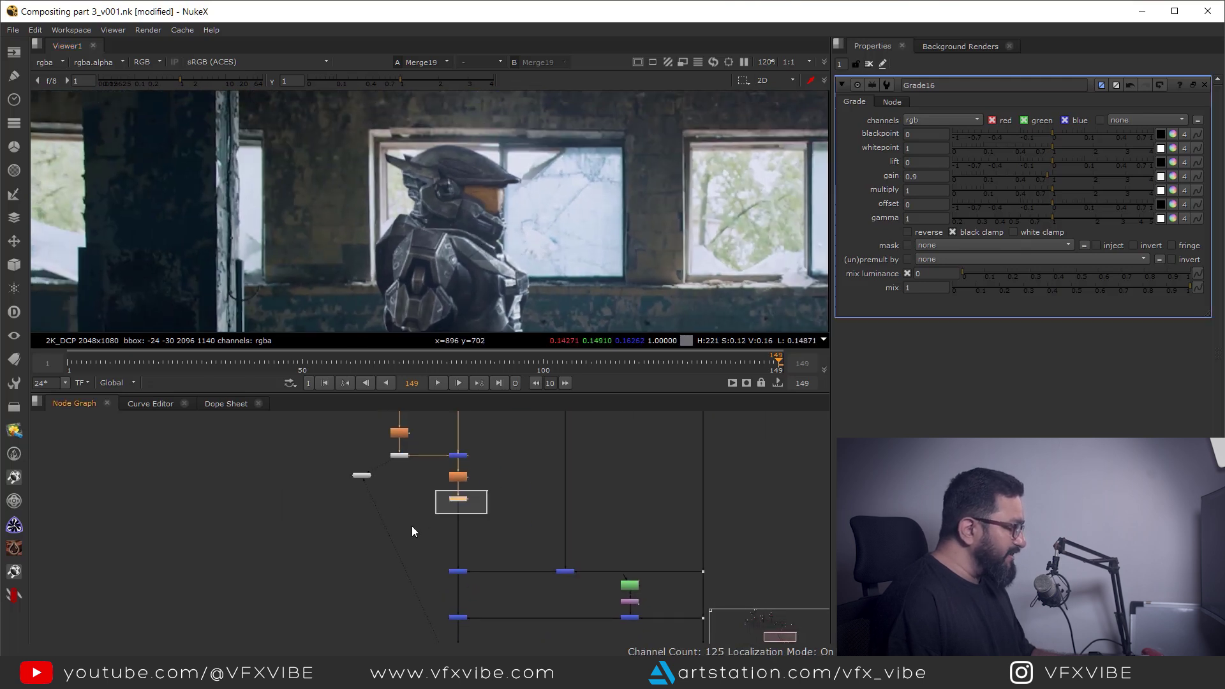
pyautogui.press('1')
pyautogui.moveTo(493, 552); pyautogui.dragTo(478, 407, button='middle')
pyautogui.click(445, 537)
pyautogui.press('1')
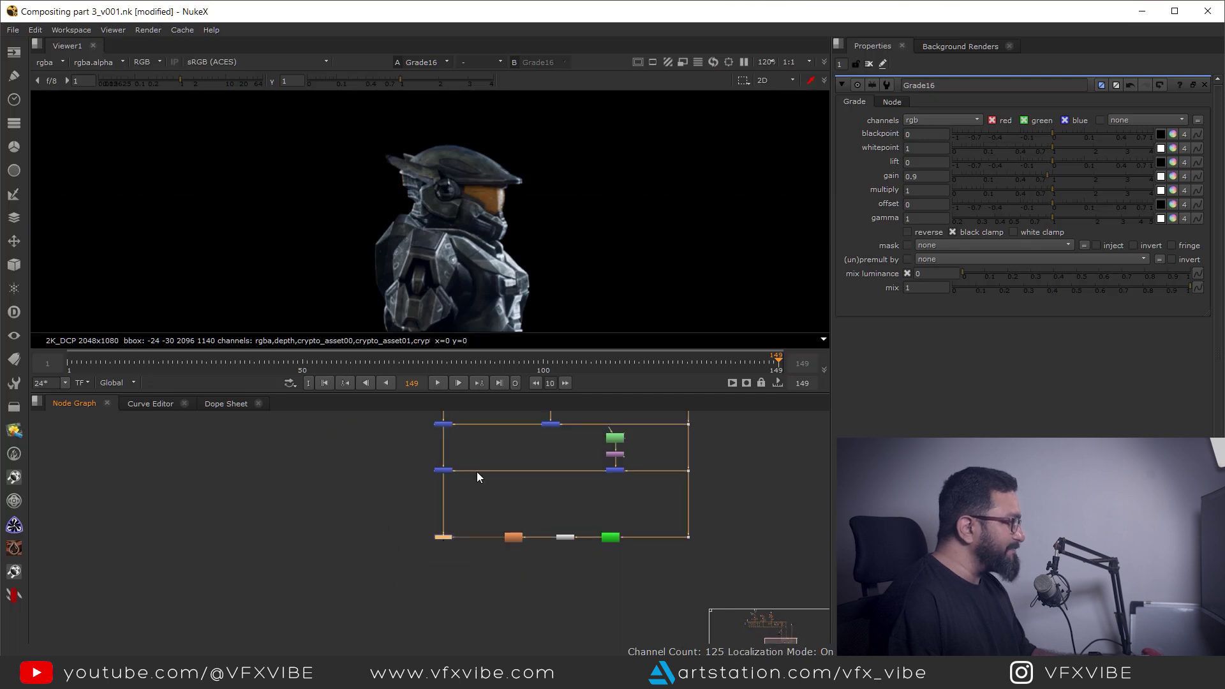
pyautogui.click(503, 433)
pyautogui.moveTo(634, 252); pyautogui.dragTo(718, 201, button='middle')
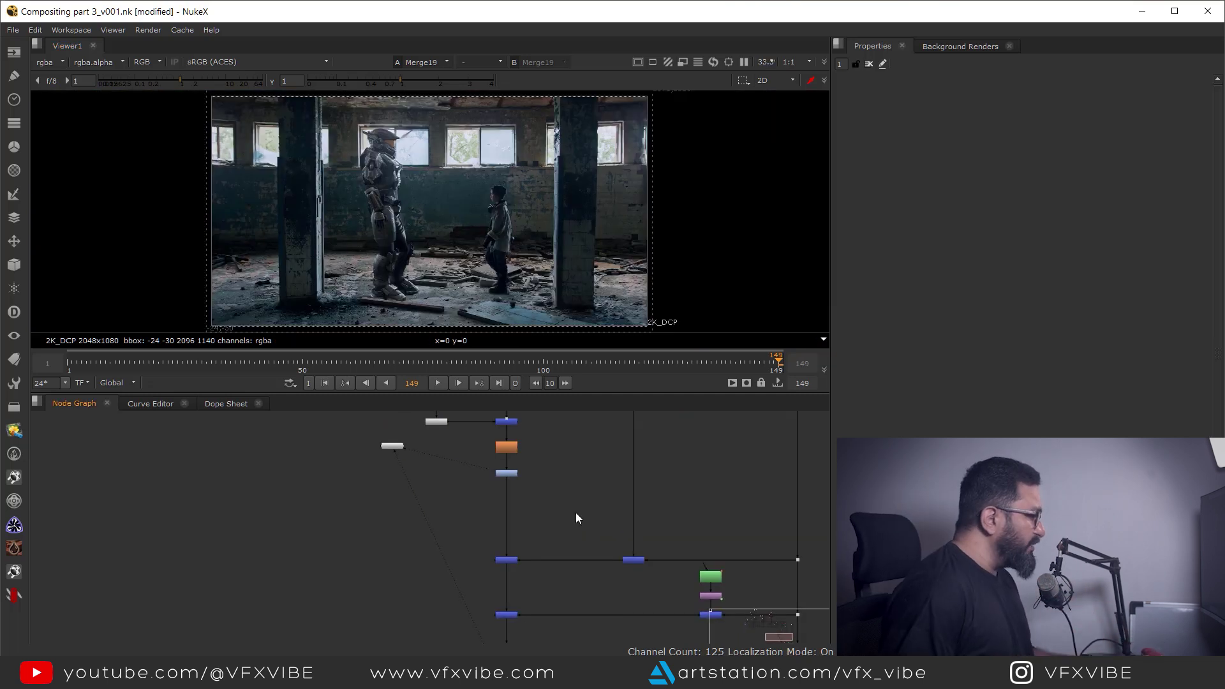
# - Add a LightWrap node in the empty area below and beside the character branch's Grade16
pyautogui.press('Tab')
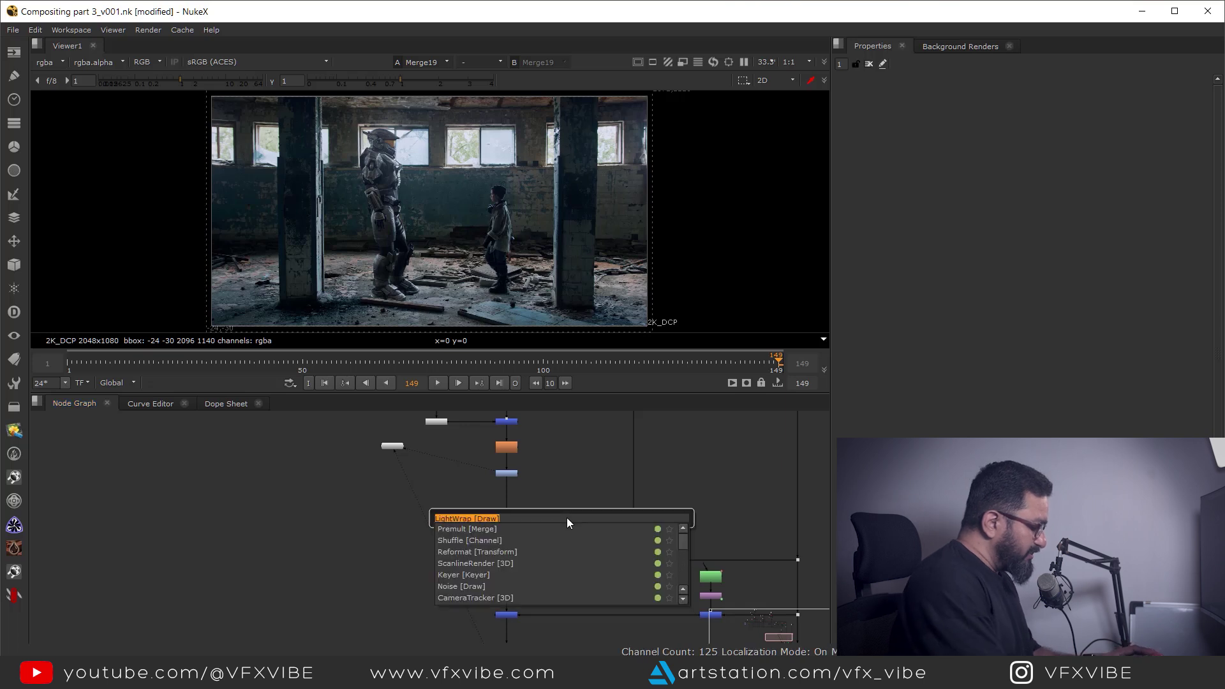
pyautogui.write('lightw')
pyautogui.press('Return')
pyautogui.scroll(6, 565, 513)
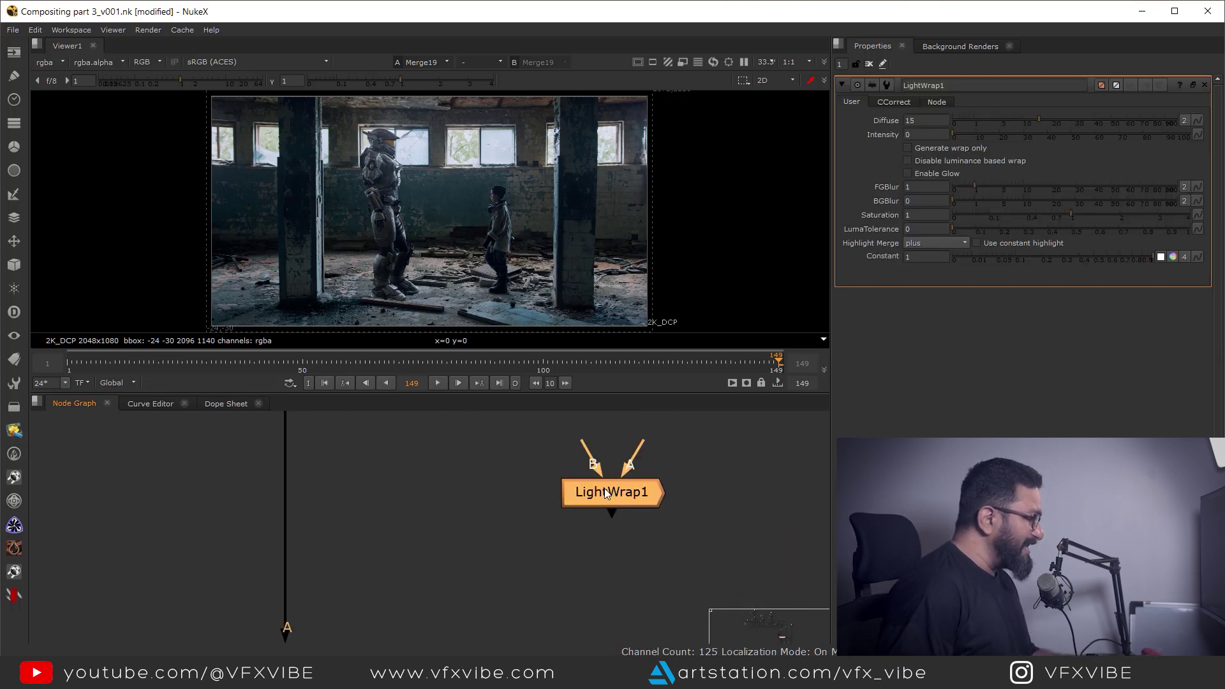
pyautogui.moveTo(591, 453); pyautogui.dragTo(588, 499, button='middle')
pyautogui.click(618, 482)
pyautogui.scroll(-5, 616, 485)
pyautogui.moveTo(605, 494); pyautogui.dragTo(568, 472)
pyautogui.scroll(3, 632, 479)
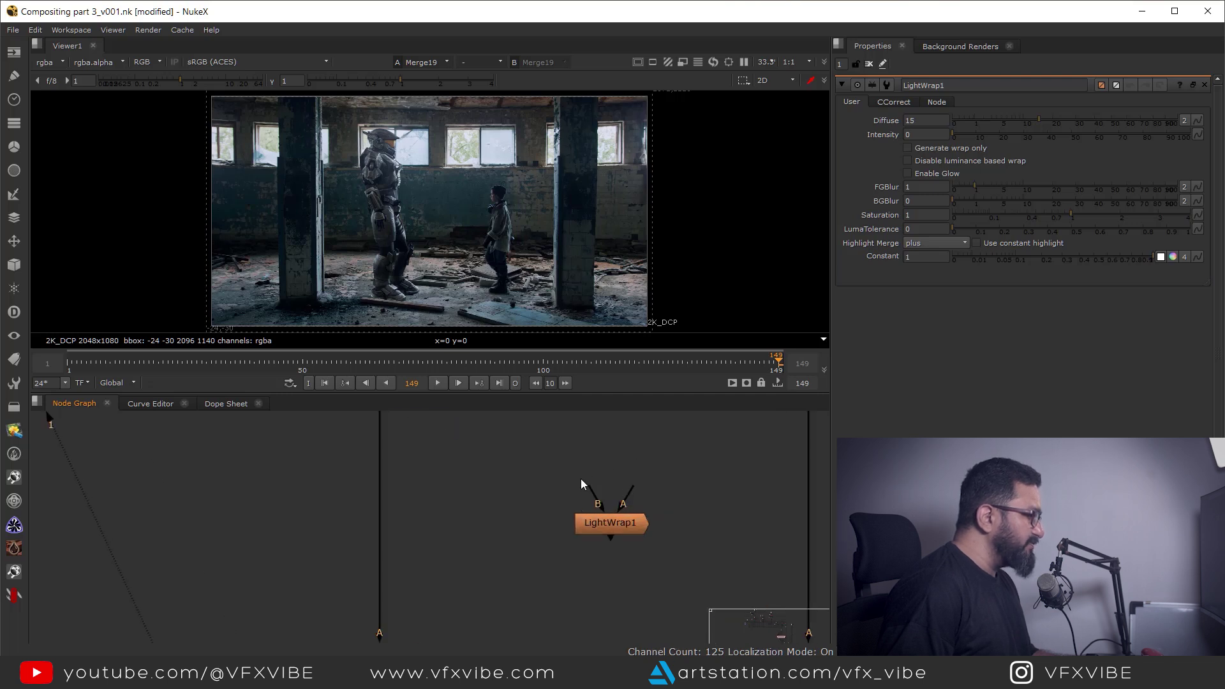
# - Connect LightWrap1's B input to the background plate line and its A input to the character below Grade16, routed through dots
pyautogui.scroll(-5, 584, 505)
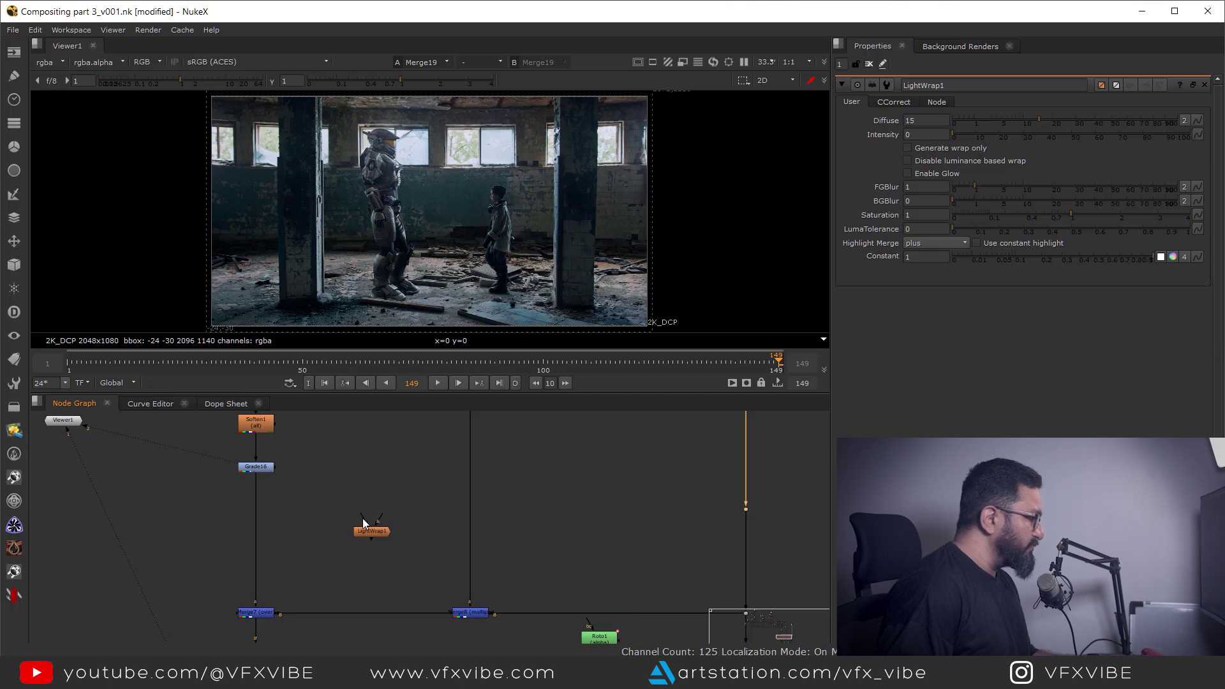
pyautogui.moveTo(748, 513); pyautogui.dragTo(748, 531)
pyautogui.moveTo(355, 548); pyautogui.dragTo(438, 547, button='middle')
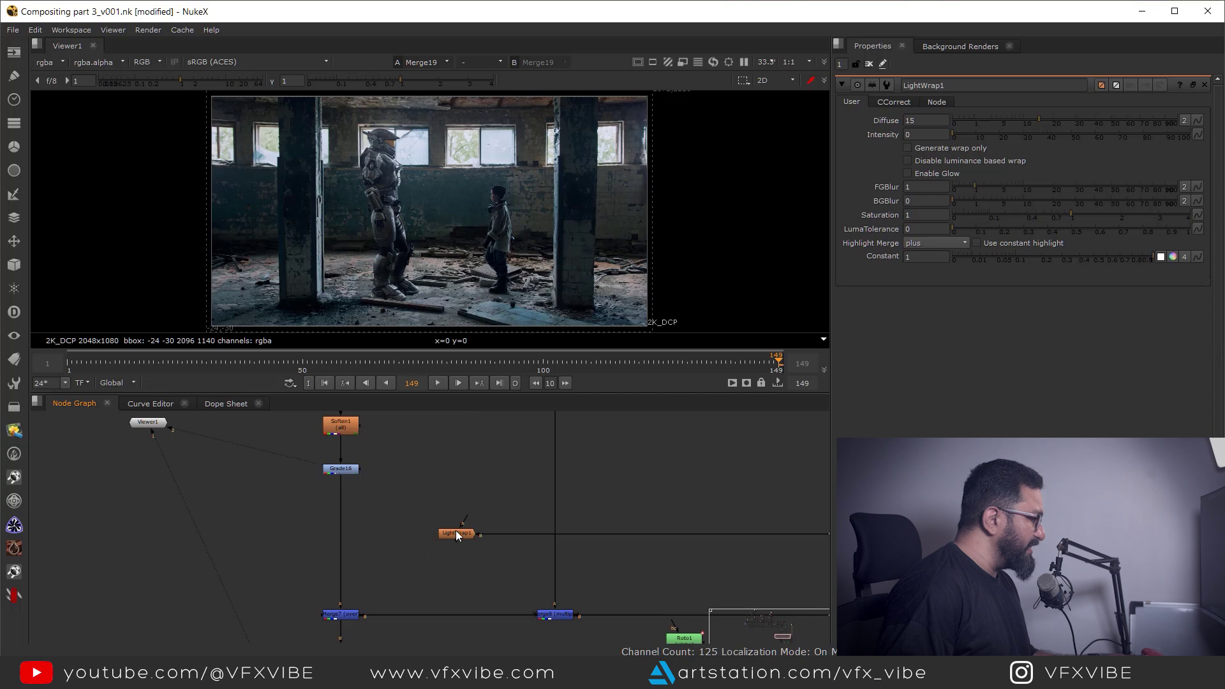
pyautogui.scroll(2, 364, 521)
pyautogui.keyDown('ctrl'); pyautogui.click(329, 549); pyautogui.keyUp('ctrl')
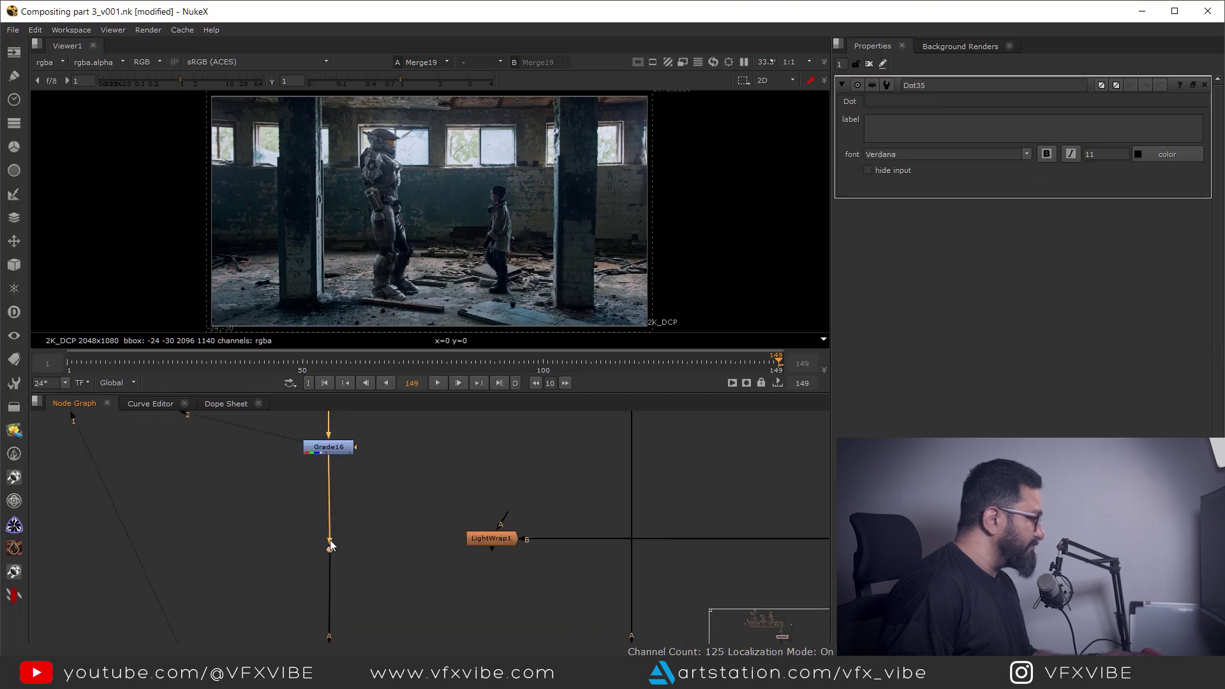
pyautogui.moveTo(328, 551); pyautogui.dragTo(330, 485)
pyautogui.keyDown('ctrl'); pyautogui.moveTo(406, 507); pyautogui.dragTo(492, 484); pyautogui.keyUp('ctrl')
pyautogui.moveTo(572, 512); pyautogui.dragTo(378, 597)
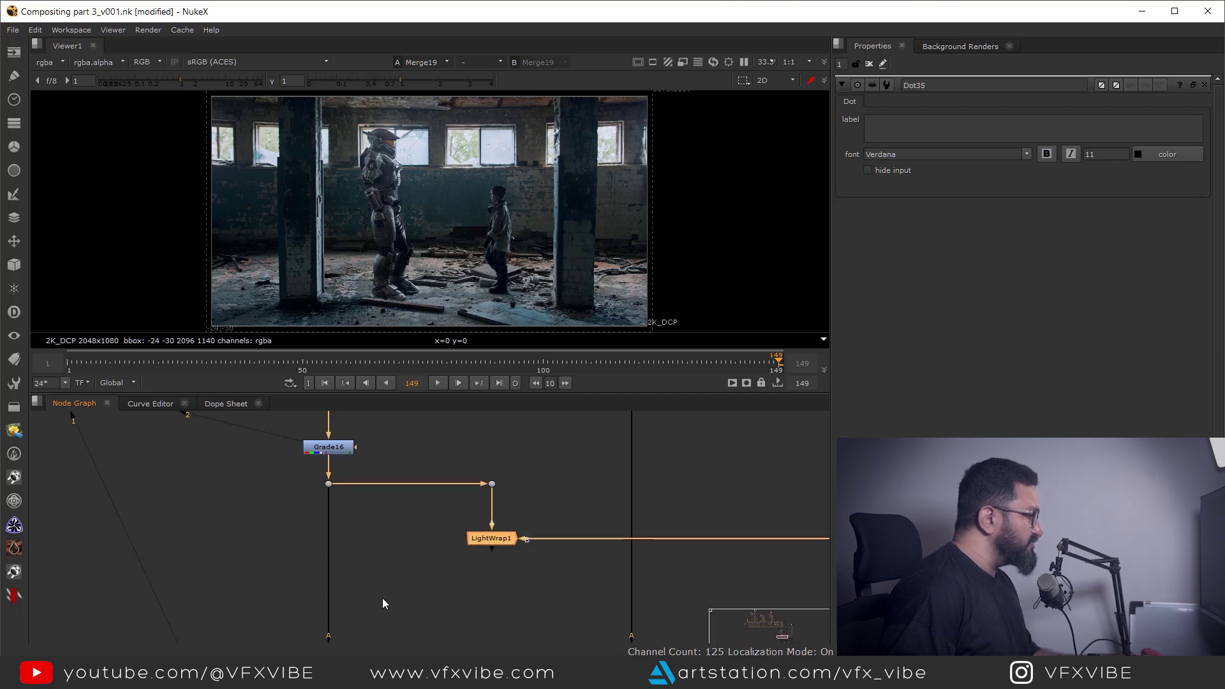
# - View LightWrap1, set it to generate the wrap only, and set its intensity to 10
pyautogui.press('1')
pyautogui.scroll(5, 432, 232)
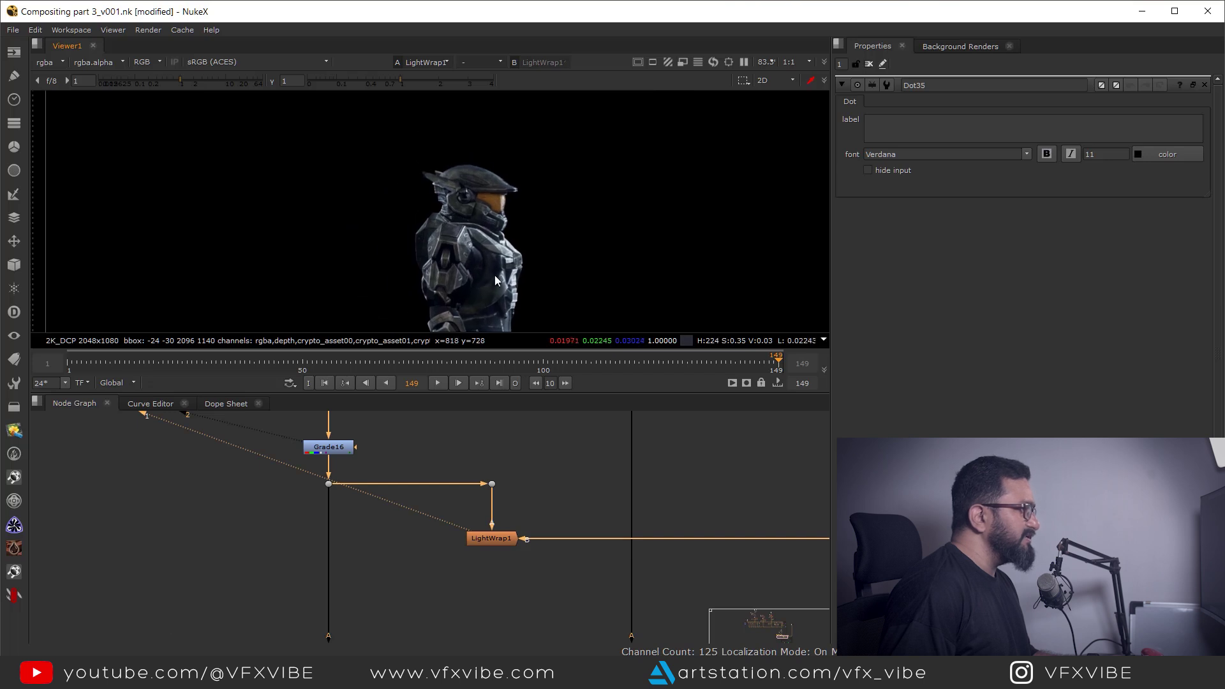
pyautogui.doubleClick(488, 540)
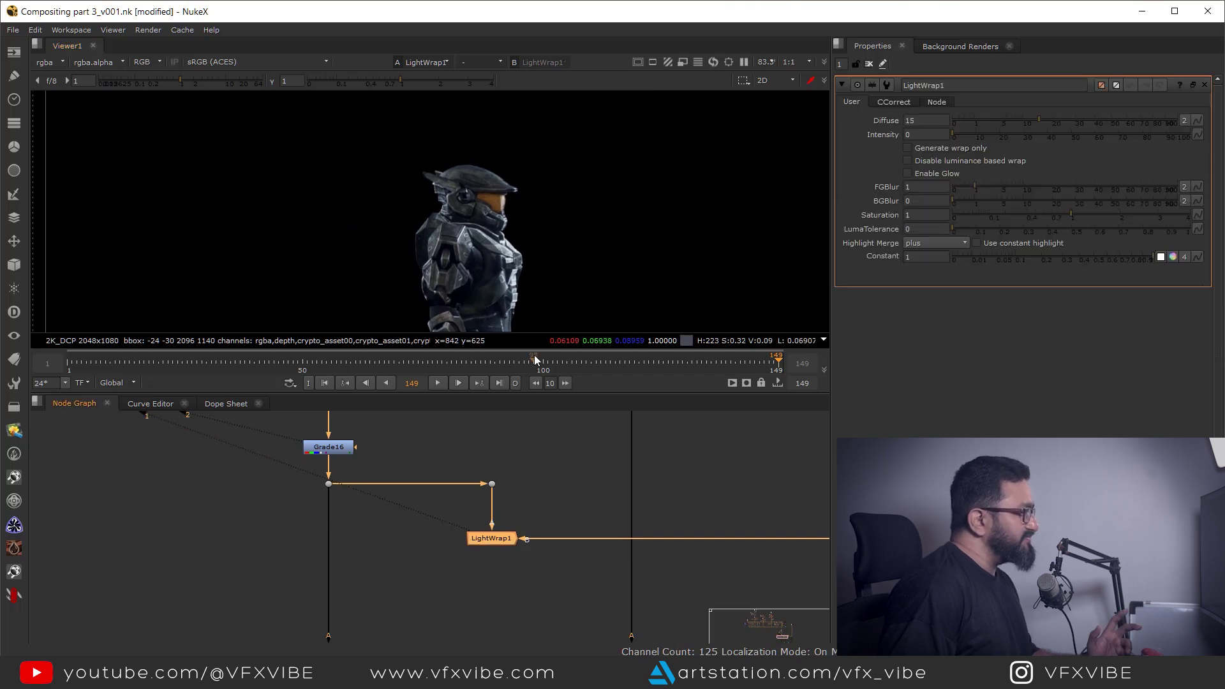
pyautogui.click(907, 148)
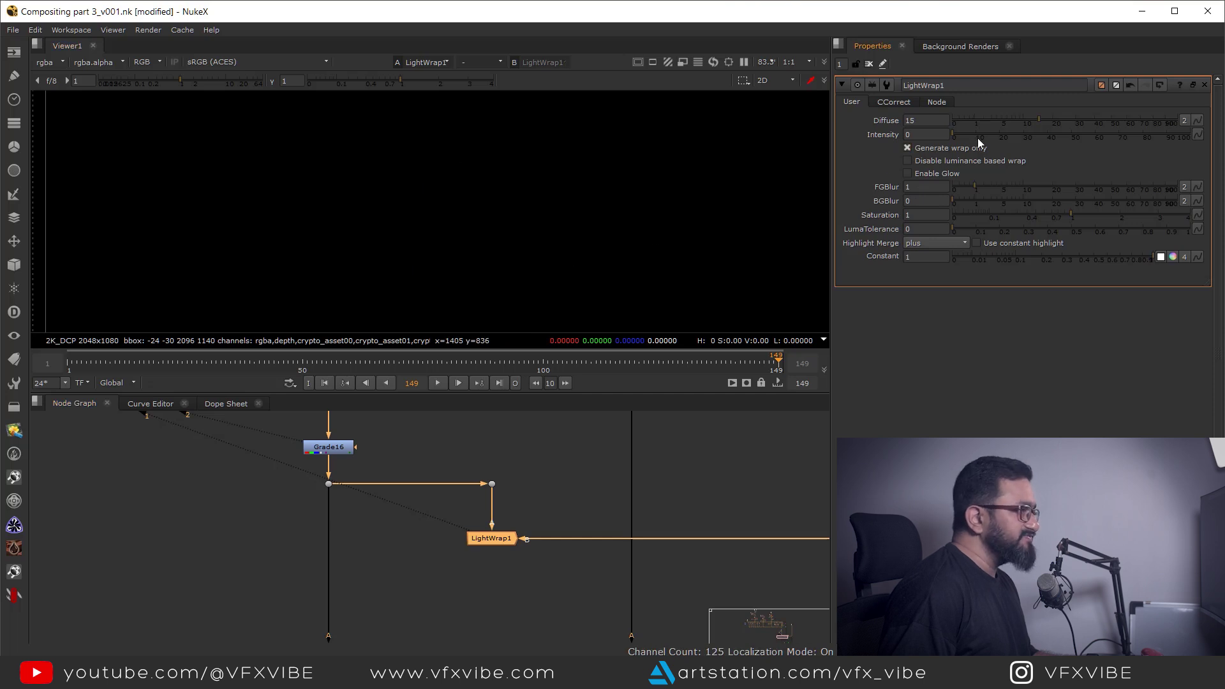
pyautogui.moveTo(954, 133)
pyautogui.mouseDown()
pyautogui.moveTo(986, 139)
pyautogui.moveTo(976, 142)
pyautogui.mouseUp()
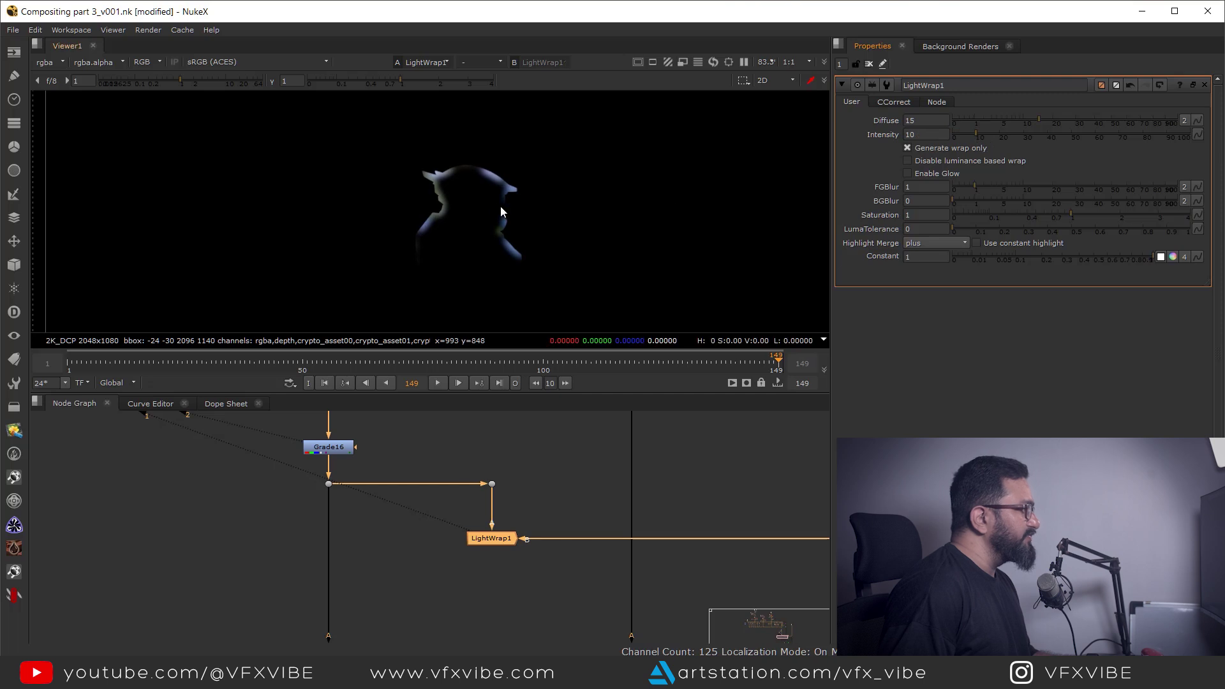
pyautogui.scroll(4, 500, 204)
# - Insert a Merge below the dot under Grade16 and feed LightWrap1 into its A input, aligning the two nodes
pyautogui.moveTo(392, 559); pyautogui.dragTo(499, 530, button='middle')
pyautogui.click(499, 530)
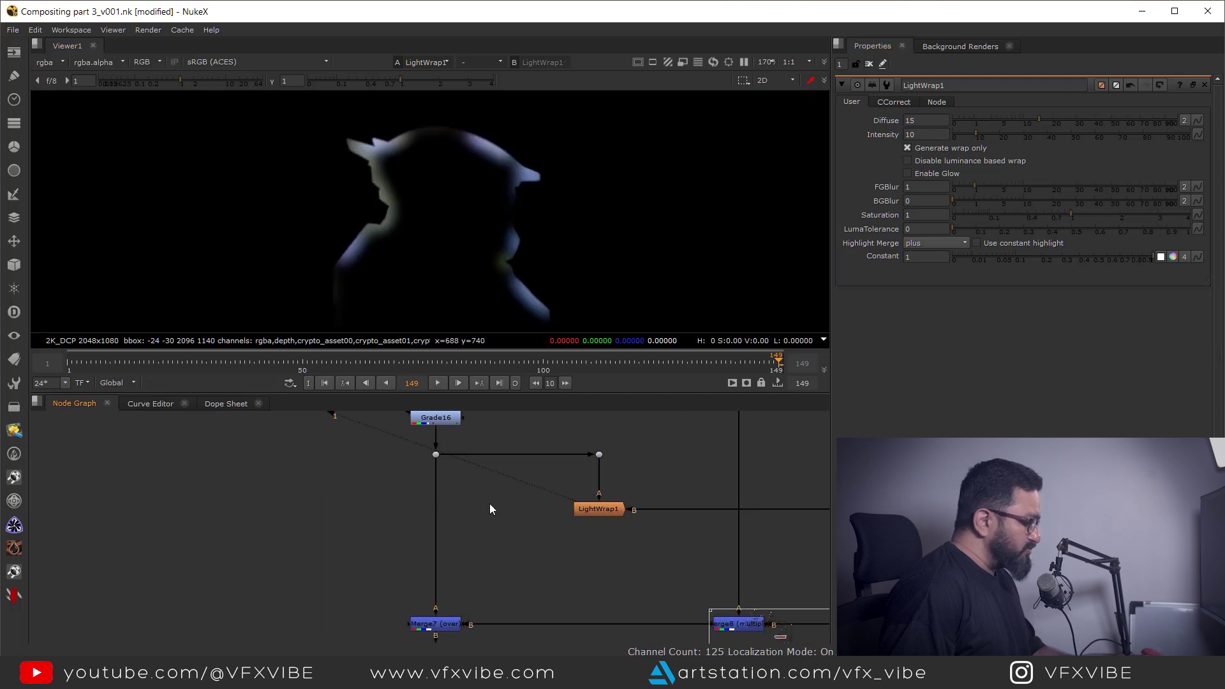
pyautogui.press('m')
pyautogui.moveTo(491, 505); pyautogui.dragTo(438, 530)
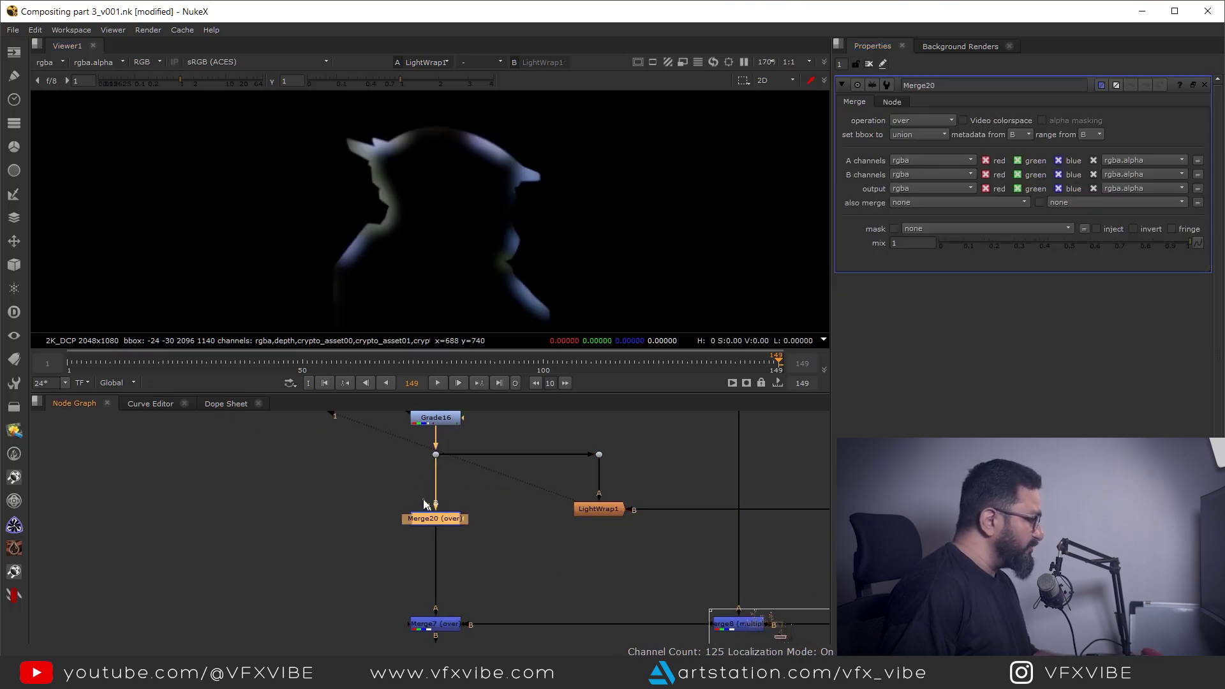
pyautogui.moveTo(588, 509); pyautogui.dragTo(590, 510)
pyautogui.moveTo(437, 519); pyautogui.dragTo(359, 536)
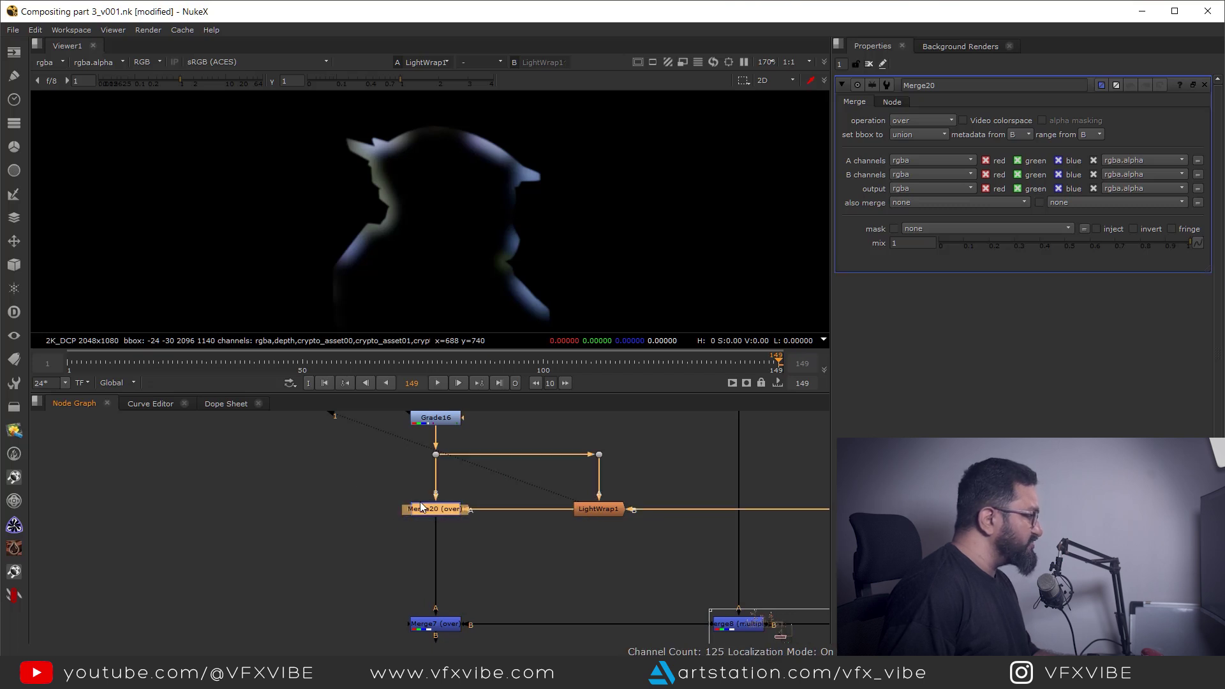
# - Examine the light wrap around the helmet edges on the isolated character and in the final window light Merge
pyautogui.press('1')
pyautogui.scroll(1, 411, 148)
pyautogui.scroll(1, 485, 173)
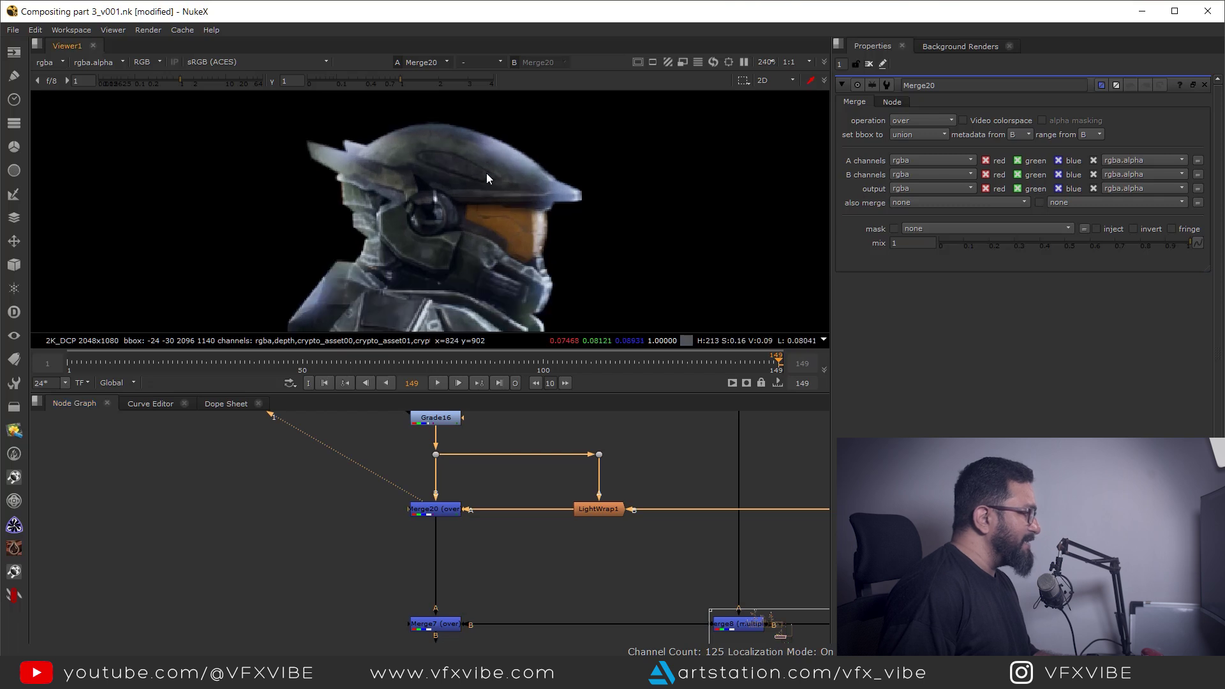
pyautogui.moveTo(486, 173); pyautogui.dragTo(486, 187, button='middle')
pyautogui.moveTo(545, 130); pyautogui.dragTo(490, 172)
pyautogui.keyDown('ctrl'); pyautogui.keyDown('shift'); pyautogui.moveTo(374, 156); pyautogui.dragTo(328, 203); pyautogui.keyUp('shift'); pyautogui.keyUp('ctrl')
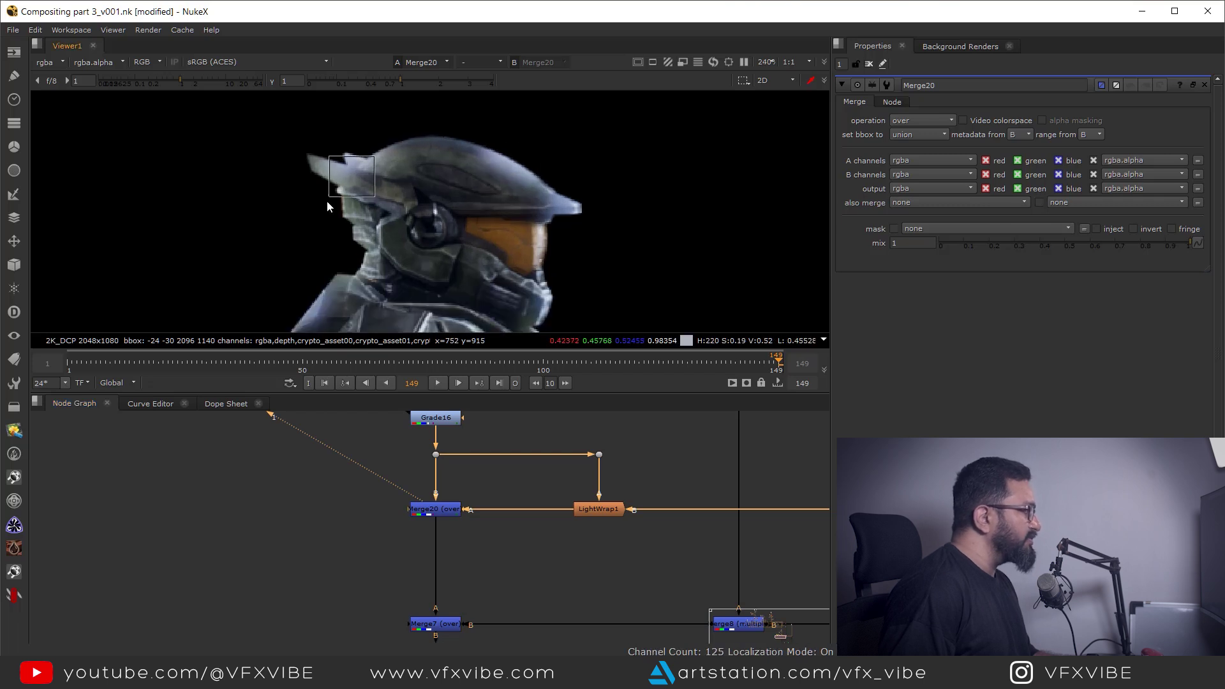
pyautogui.scroll(-6, 503, 535)
pyautogui.moveTo(496, 625); pyautogui.dragTo(494, 480, button='middle')
pyautogui.moveTo(462, 503); pyautogui.dragTo(374, 565)
pyautogui.press('1')
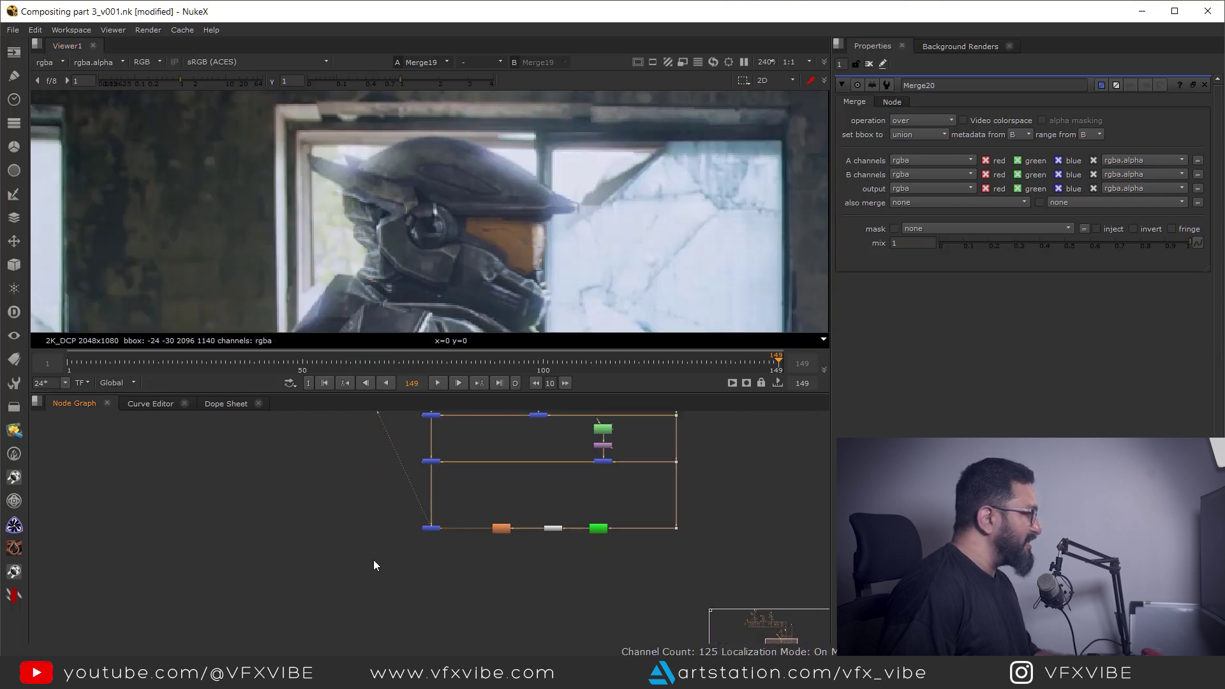
pyautogui.moveTo(390, 277); pyautogui.dragTo(540, 320, button='middle')
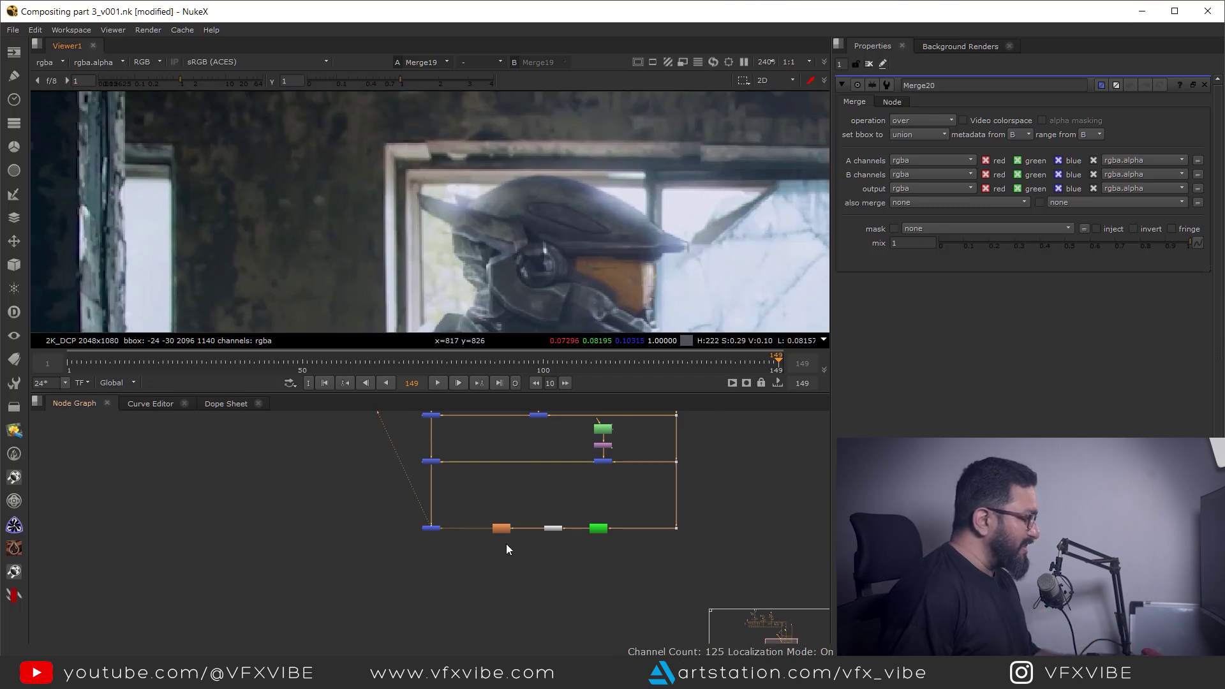
# - Set LightWrap1's diffuse to 2.5 and its intensity to 5
pyautogui.scroll(5, 504, 574)
pyautogui.doubleClick(577, 538)
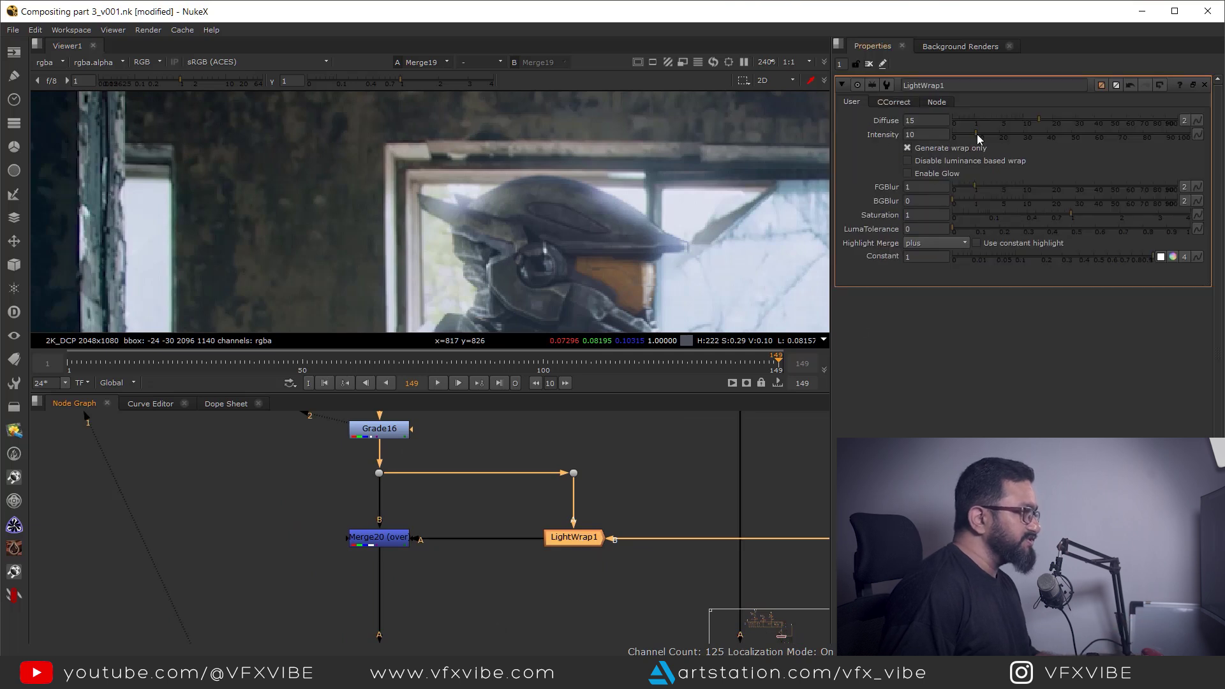
pyautogui.moveTo(980, 138)
pyautogui.mouseDown()
pyautogui.moveTo(966, 139)
pyautogui.moveTo(997, 136)
pyautogui.moveTo(982, 121)
pyautogui.moveTo(1006, 125)
pyautogui.moveTo(955, 136)
pyautogui.moveTo(988, 124)
pyautogui.mouseUp()
pyautogui.scroll(3, 472, 261)
# - Set the mix of the light wrap Merge to 0.185
pyautogui.click(381, 546)
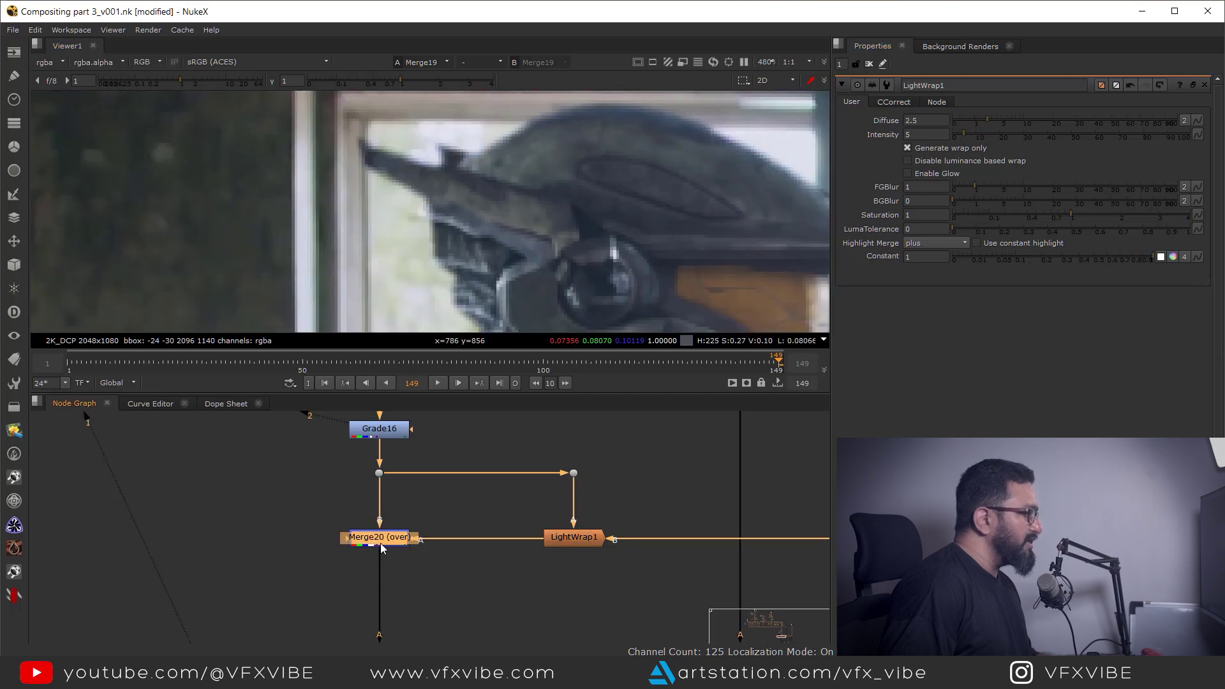
pyautogui.doubleClick(381, 546)
pyautogui.moveTo(1177, 242); pyautogui.dragTo(985, 267)
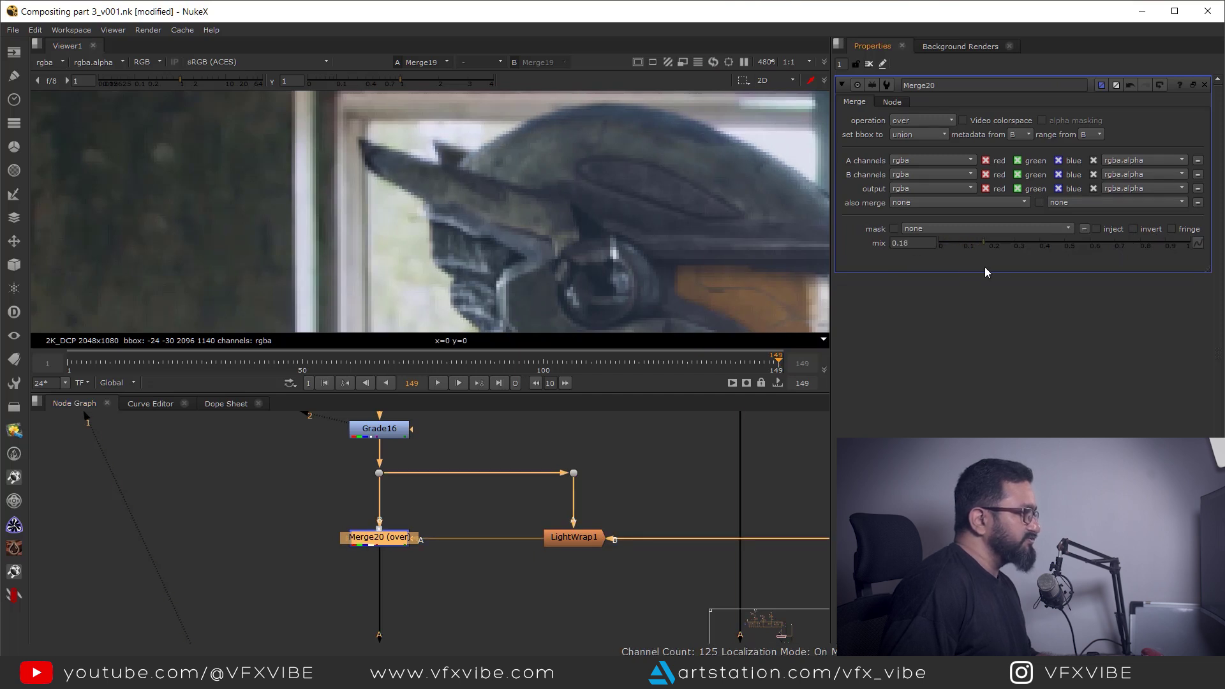
pyautogui.moveTo(485, 499); pyautogui.dragTo(255, 590)
# - Compare the shot with the light wrap Merge disabled and enabled, in close-up and in full frame
pyautogui.press('d')
pyautogui.press('d')
pyautogui.press('d')
pyautogui.press('d')
pyautogui.press('f')
pyautogui.scroll(-1, 560, 231)
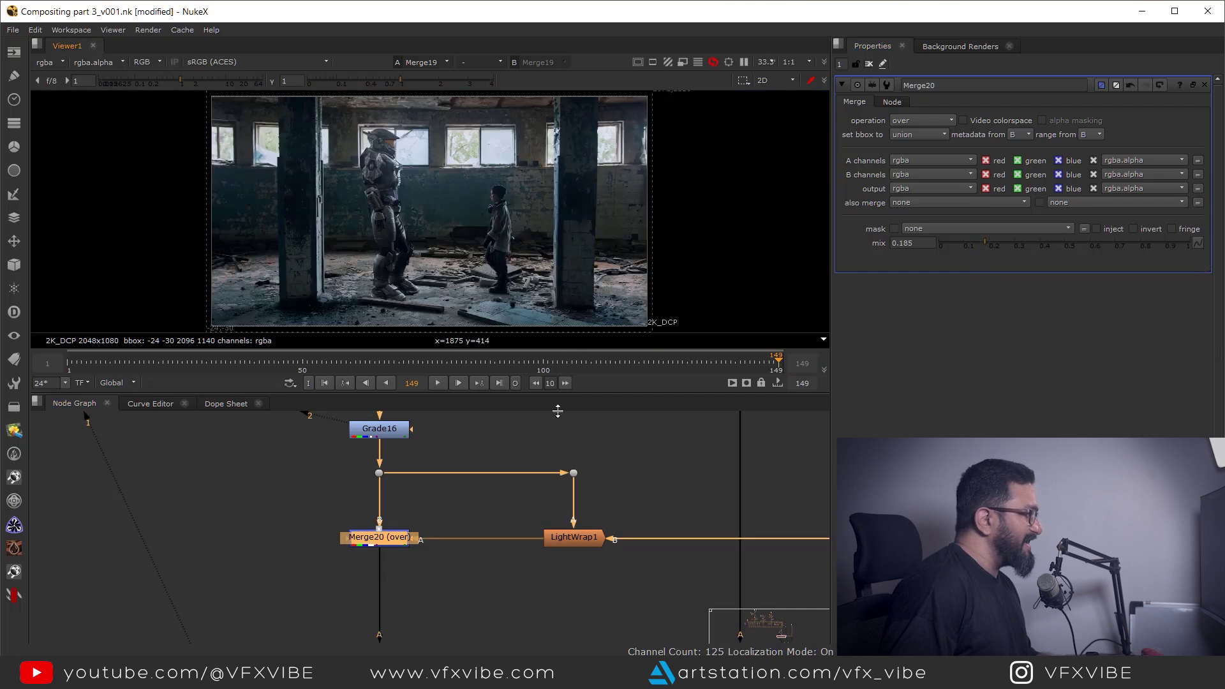
# - Review the final window light Merge in the enlarged viewer
pyautogui.scroll(-5, 557, 508)
pyautogui.moveTo(642, 608); pyautogui.dragTo(565, 484, button='middle')
pyautogui.scroll(-4, 549, 503)
pyautogui.moveTo(514, 525); pyautogui.dragTo(436, 577)
pyautogui.press('1')
pyautogui.press('space')
pyautogui.scroll(5, 714, 336)
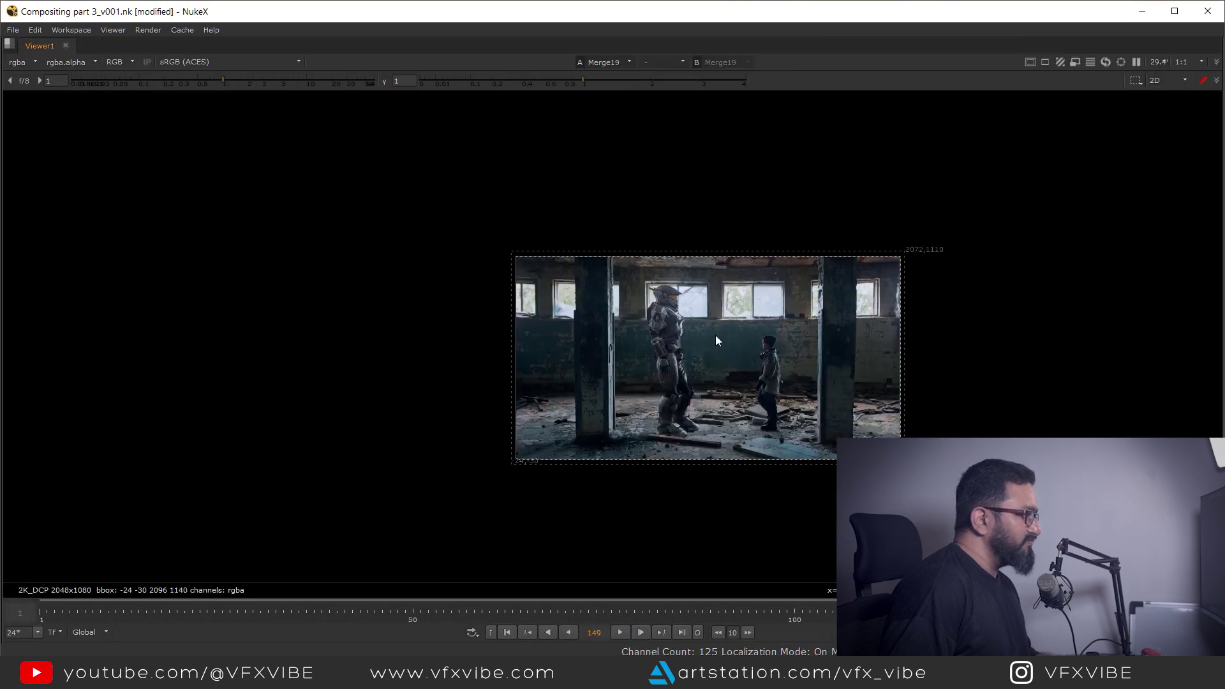
pyautogui.moveTo(721, 355); pyautogui.dragTo(719, 338, button='middle')
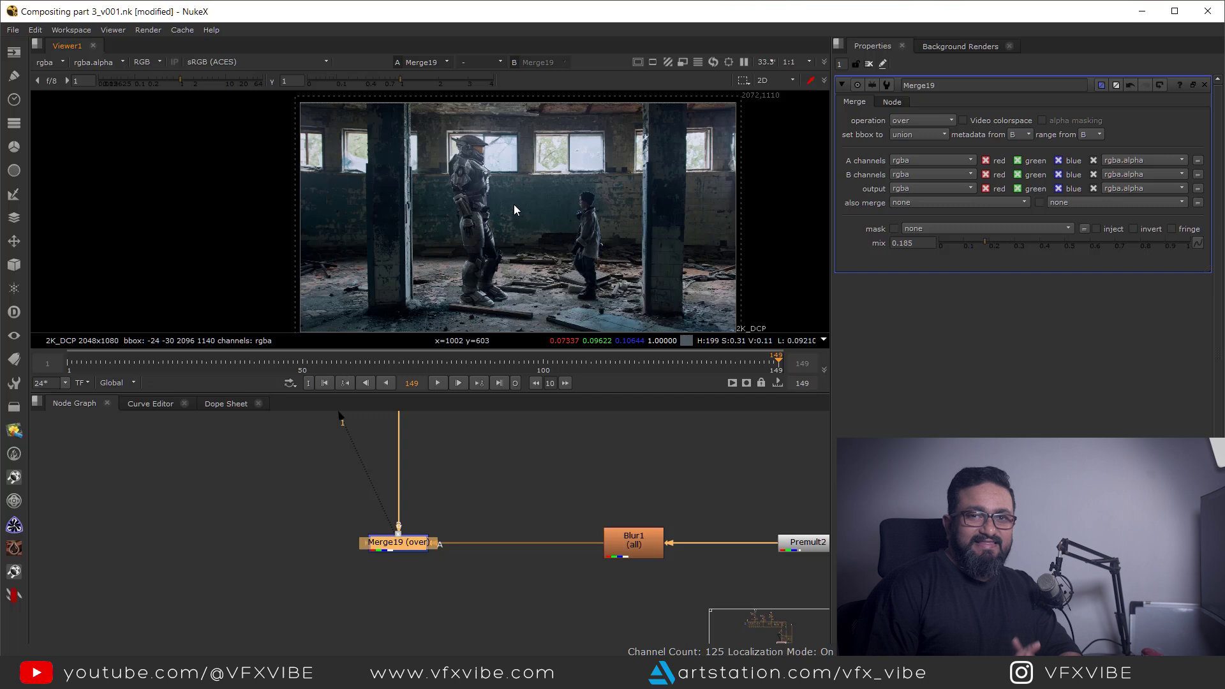